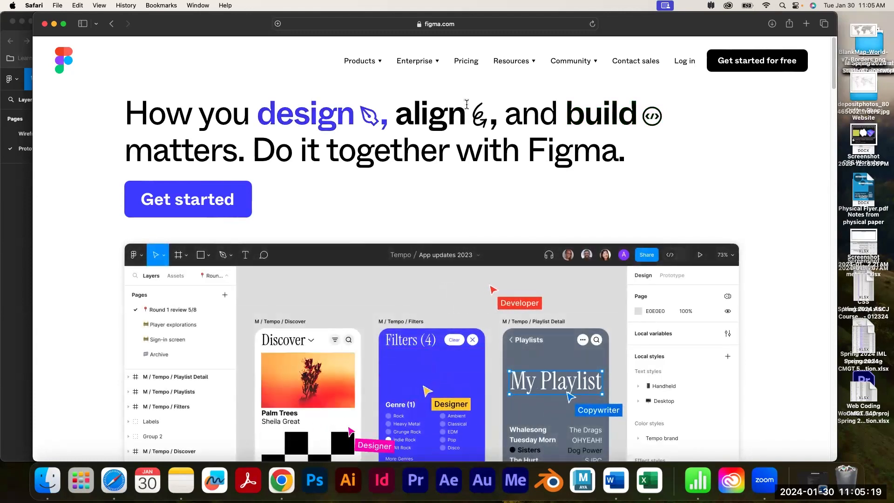
Open Figma's pricing page, follow the free offer for students and educators, and start getting verified
click(468, 64)
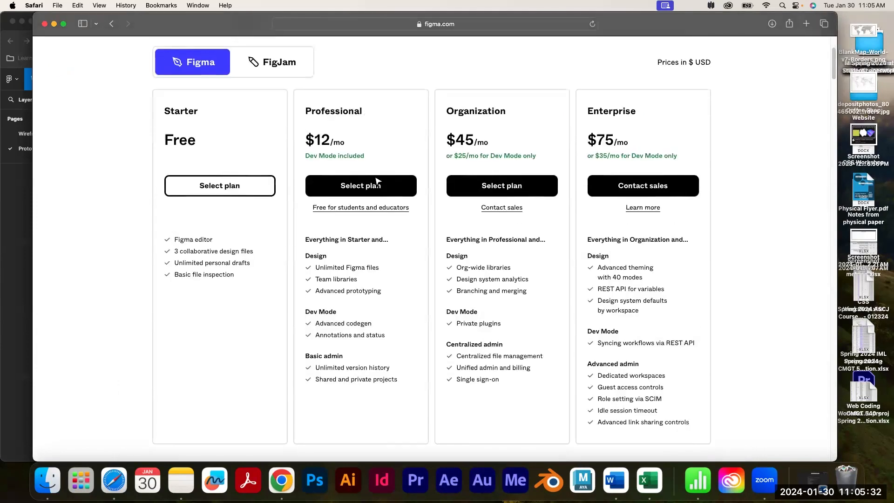
click(368, 209)
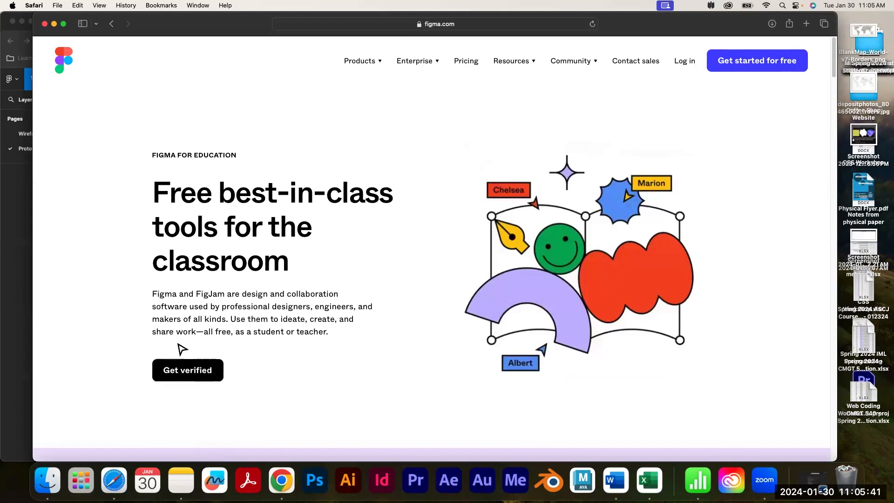
click(205, 374)
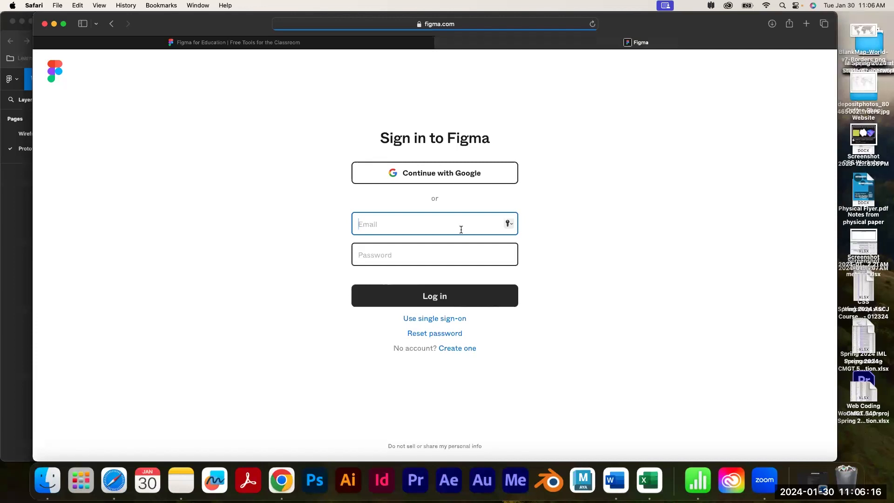
Close the sign-in tab and its browser window, and open the Wireframe page of the Spring 2024 DL Figma Workshop file in Chrome
click(441, 43)
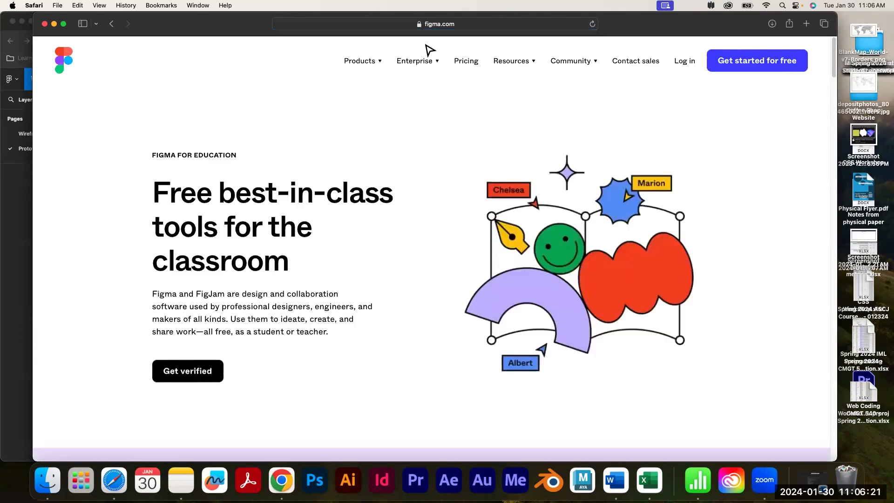
click(45, 24)
click(32, 21)
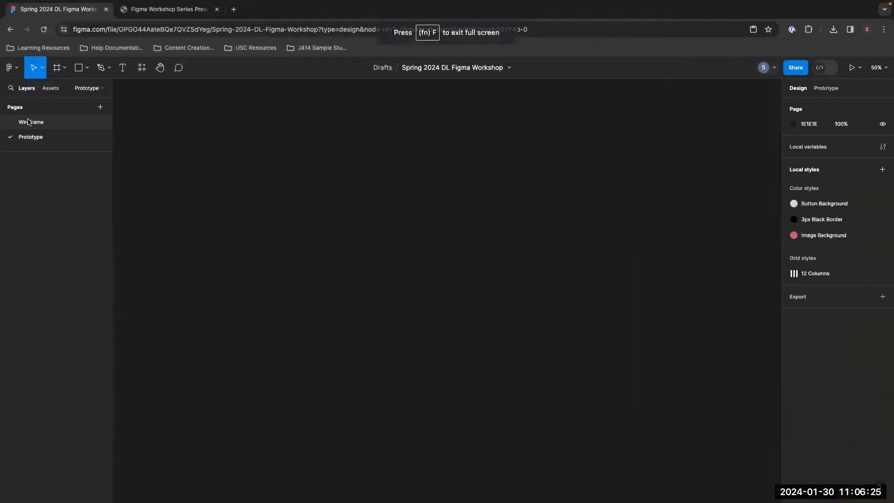
click(28, 122)
View the Wireframe page in Dev Mode and return to design mode
click(822, 70)
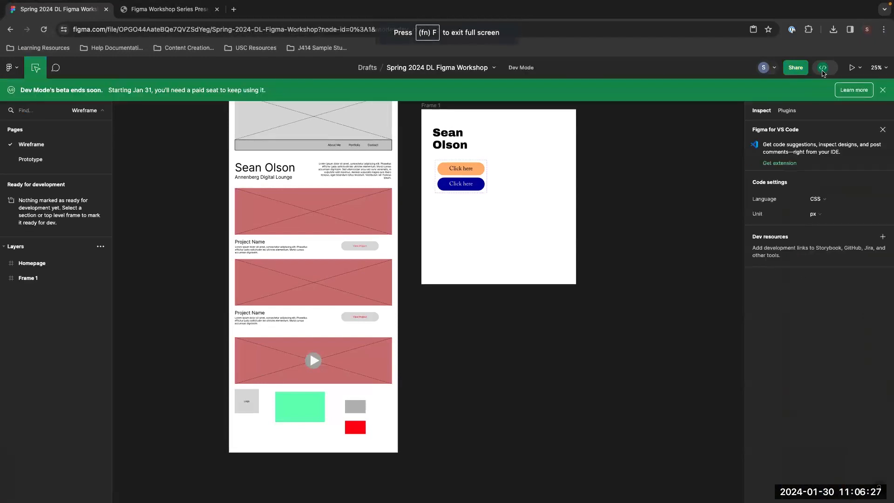
click(824, 71)
click(824, 70)
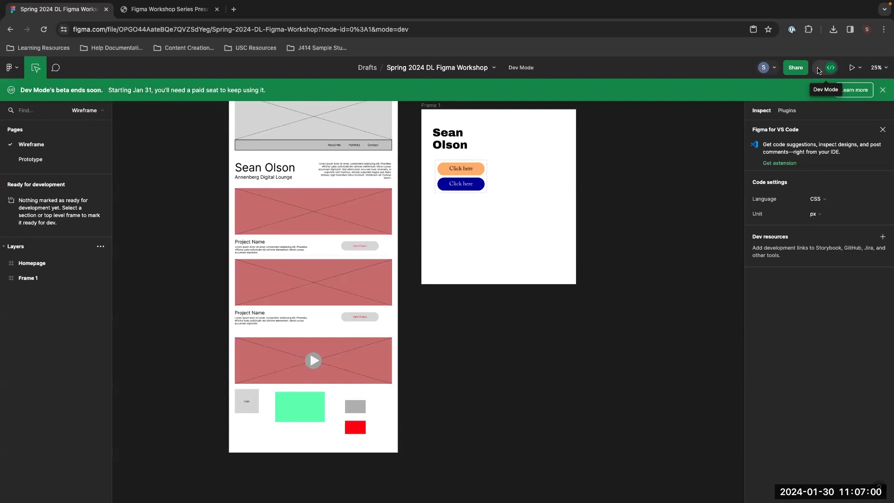
click(820, 69)
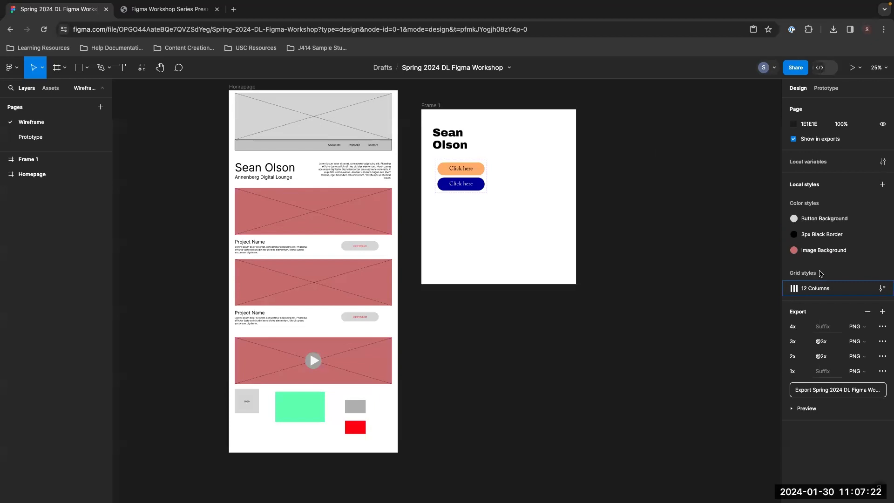
Create a local text style named Body Text using the Arimo font at size 24
click(813, 234)
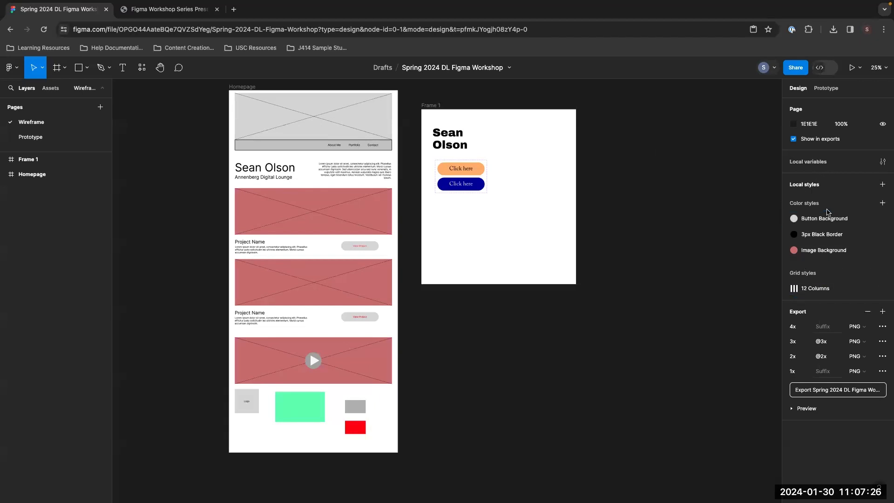
click(883, 185)
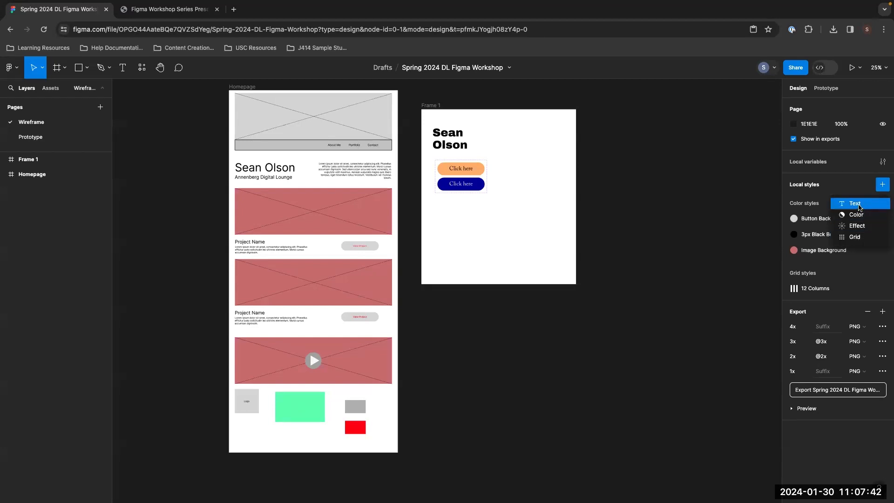
click(860, 204)
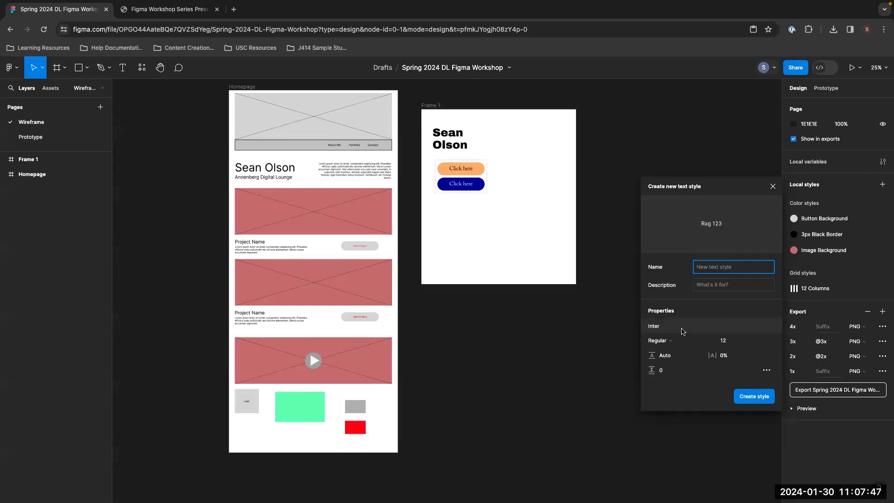
text(Body Text)
click(672, 331)
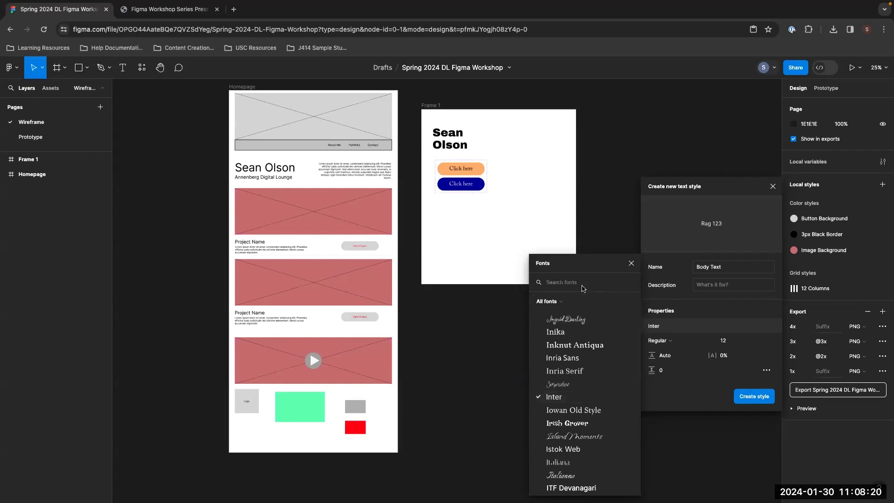
text(Arimo)
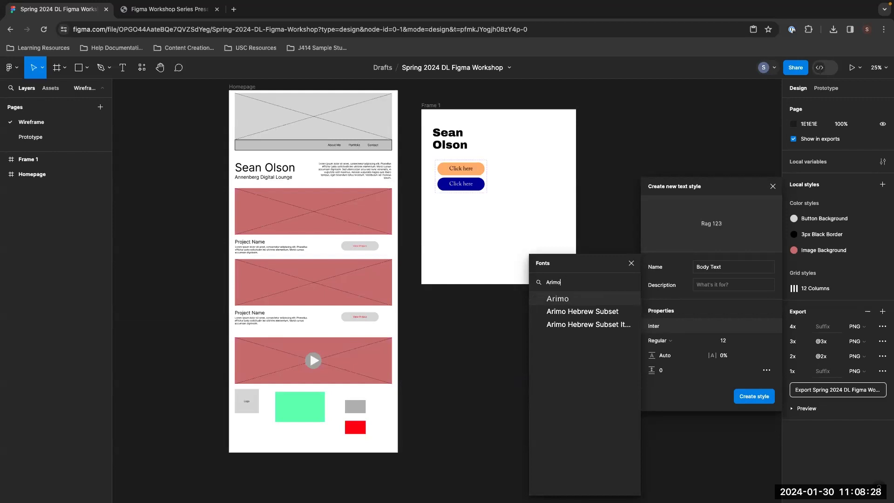
key(Return)
click(742, 342)
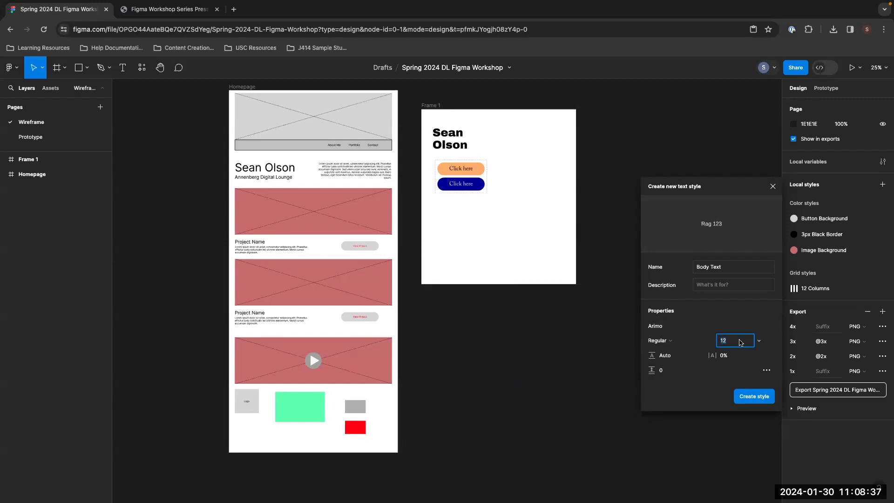
text(24)
click(755, 396)
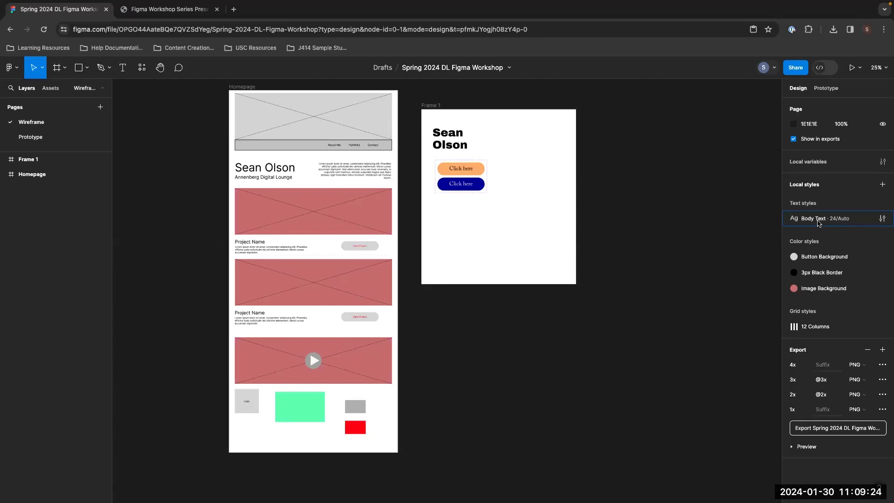
Create a second text style named Page Title using the Archivo Black font at size 96
click(882, 185)
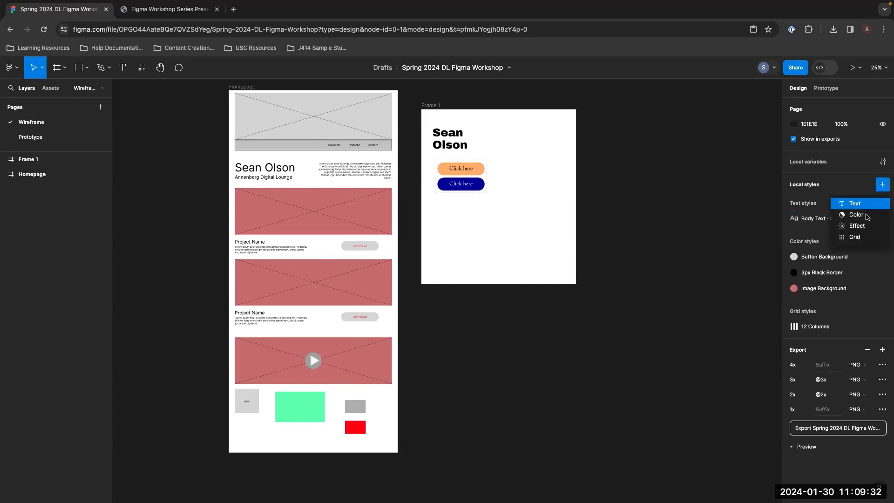
click(787, 204)
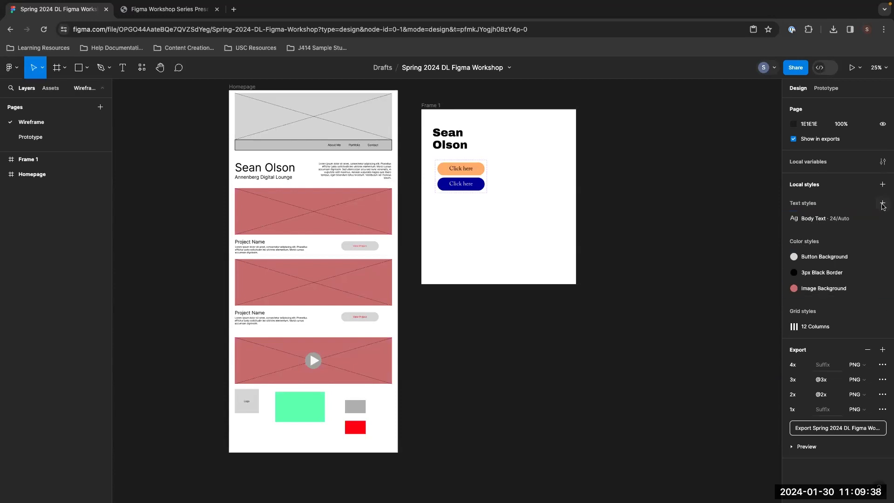
click(883, 204)
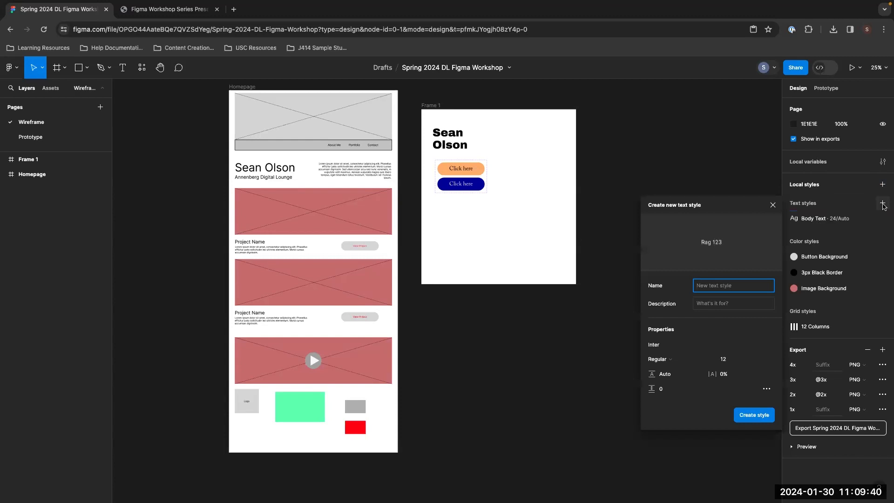
click(873, 209)
click(882, 204)
text(Page Title)
click(660, 346)
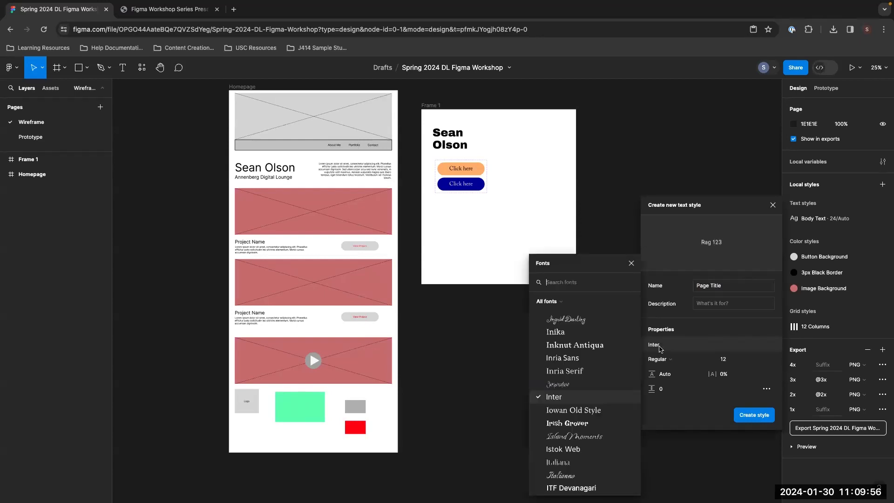
text(Ar)
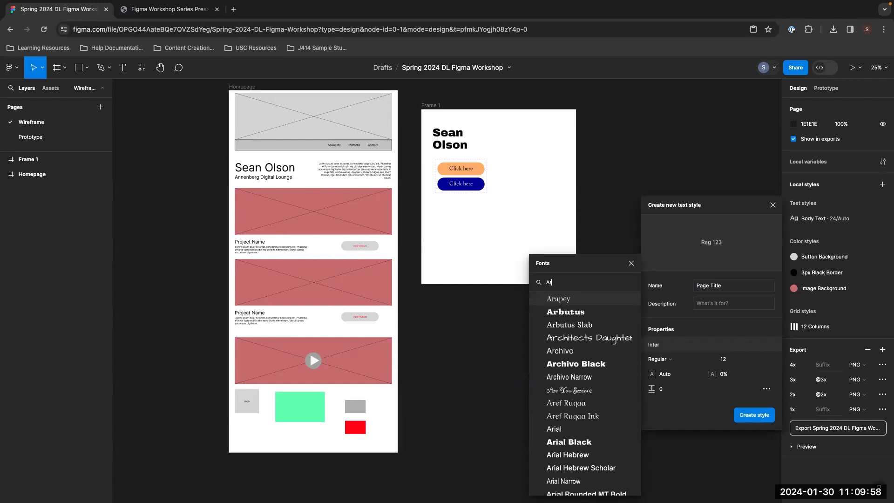
text(chivo)
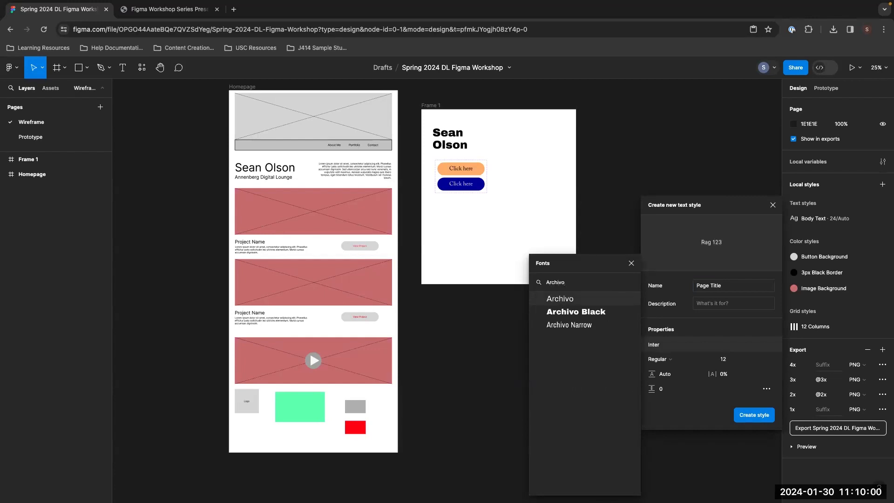
click(601, 315)
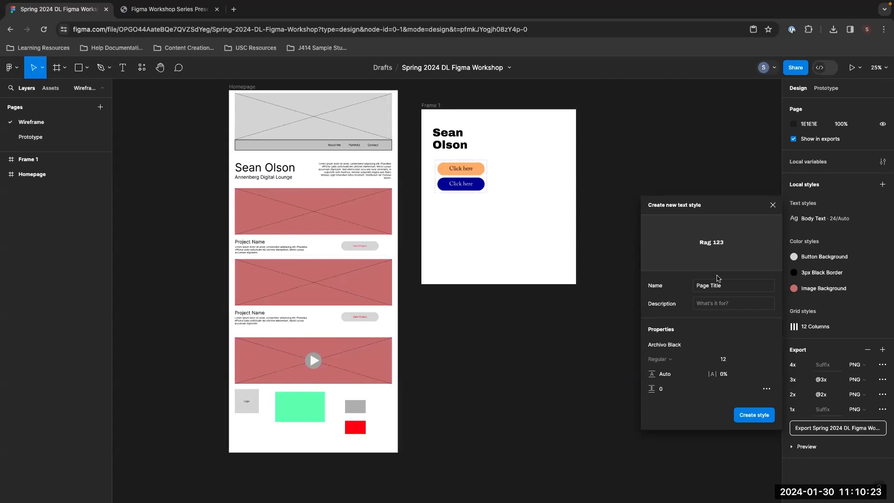
click(731, 359)
text(8)
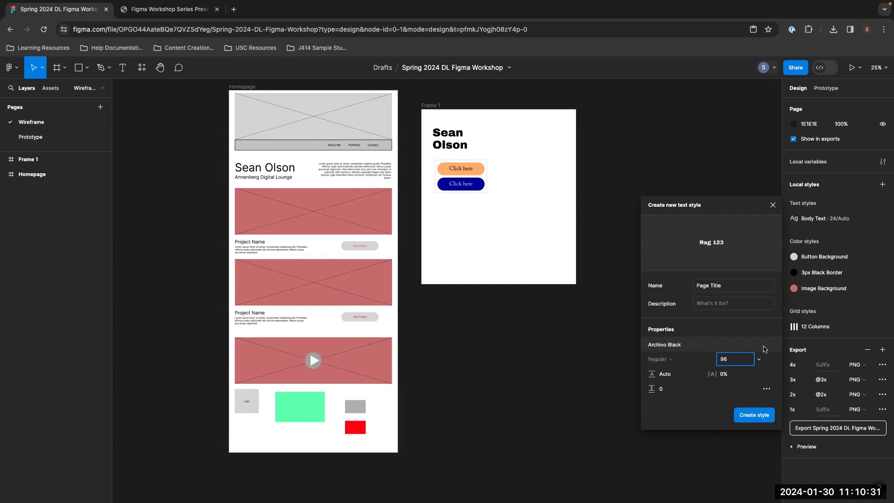
click(761, 419)
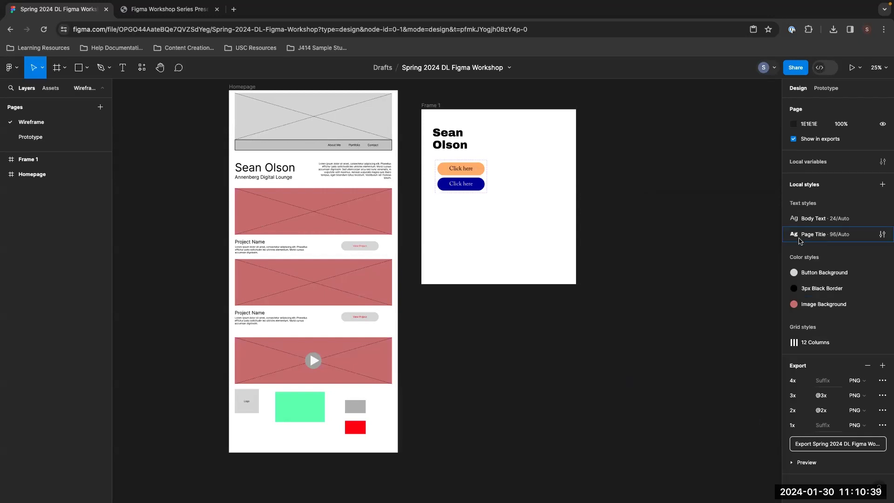
Create a text style named H2 using the Archivo Black font at size 35
click(882, 185)
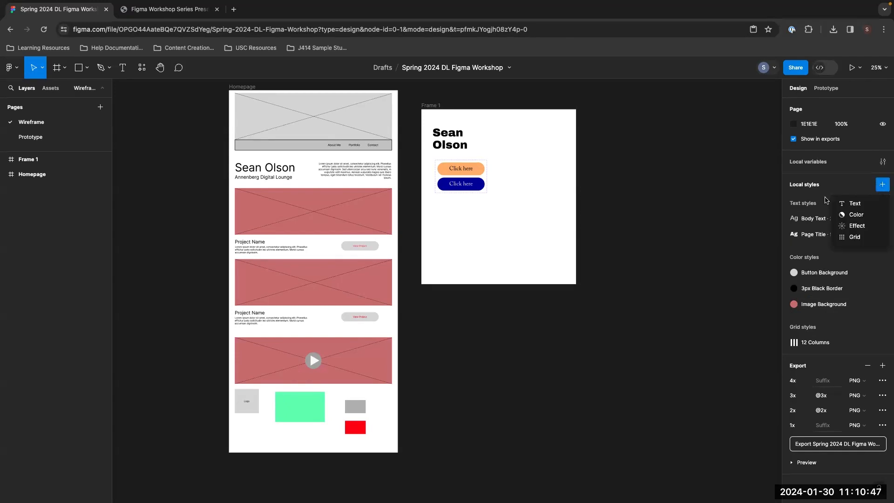
key(Escape)
click(882, 203)
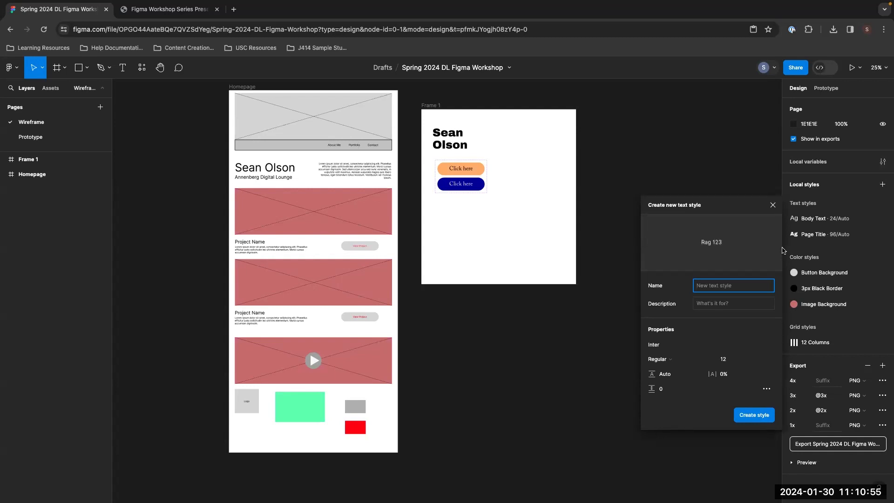
click(716, 304)
click(719, 287)
text(H)
click(673, 350)
text(archi)
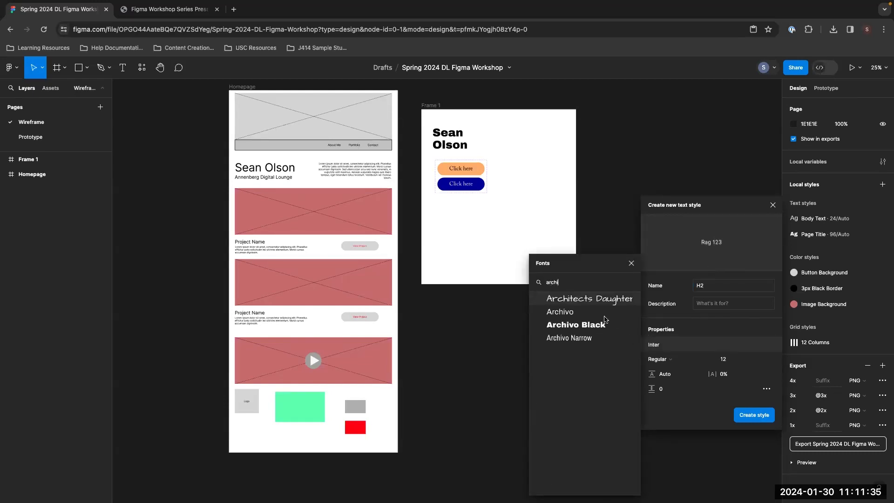
click(576, 325)
click(738, 359)
text(35)
key(Return)
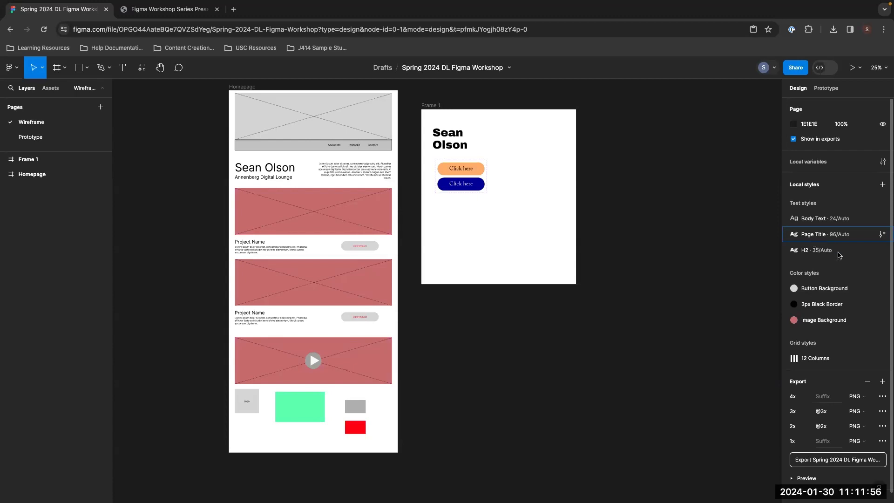
click(884, 254)
click(884, 251)
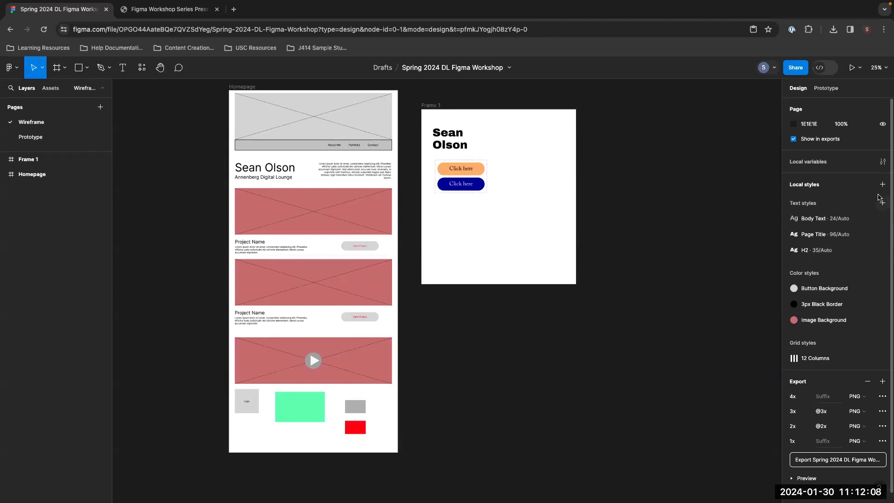
Create a text style named H3 using the Archivo Black font at size 25
click(882, 203)
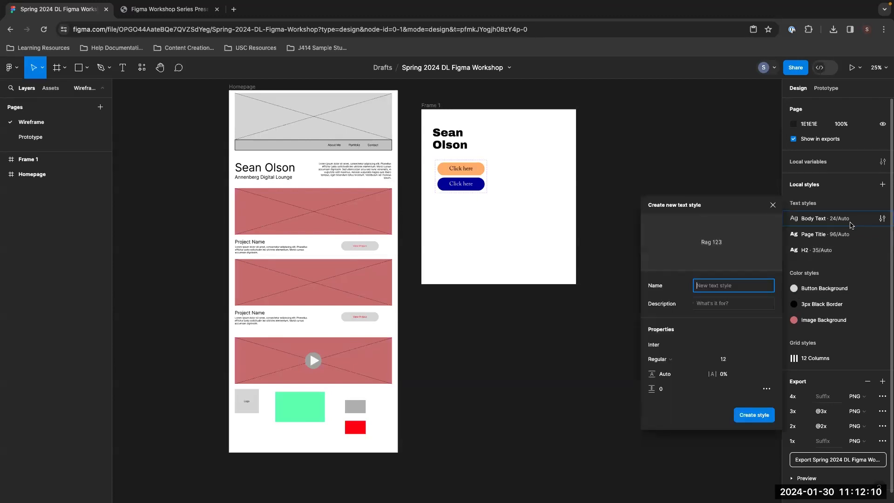
text(H3)
click(668, 345)
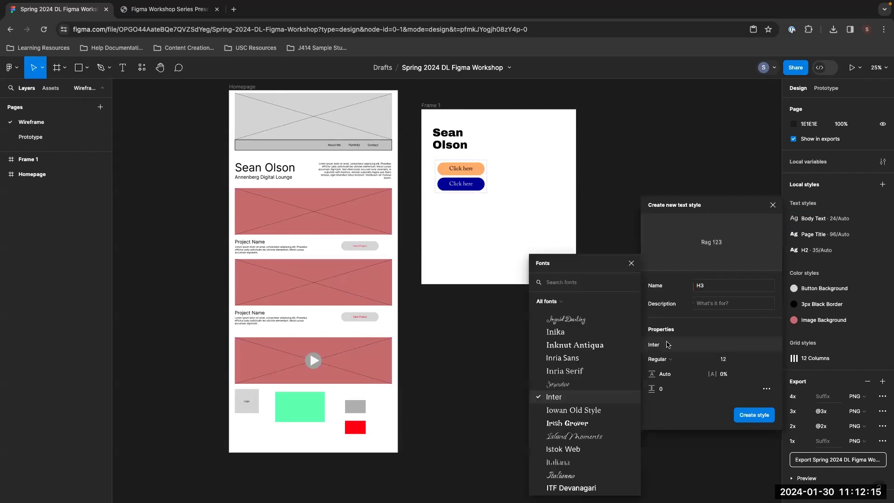
text(archivo)
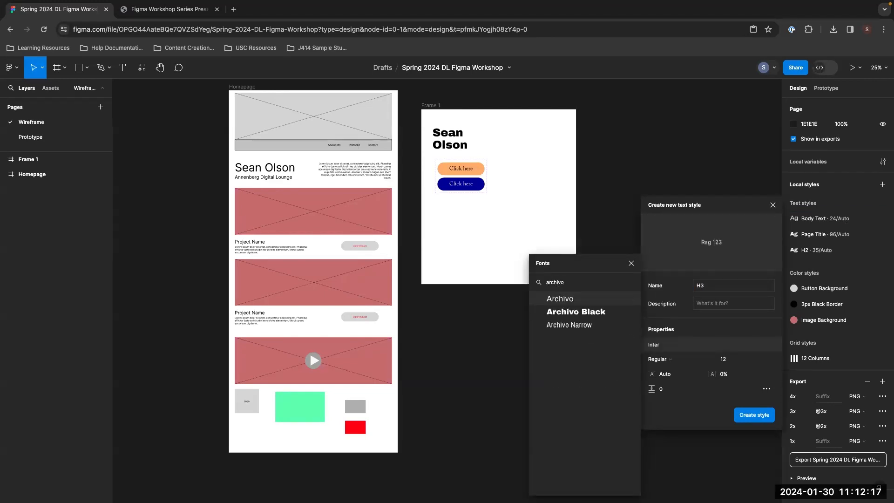
click(569, 313)
text(25)
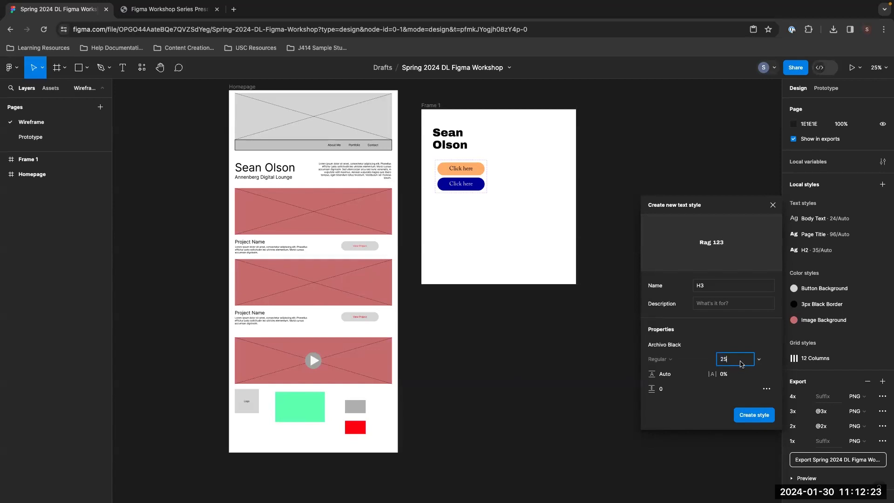
click(754, 414)
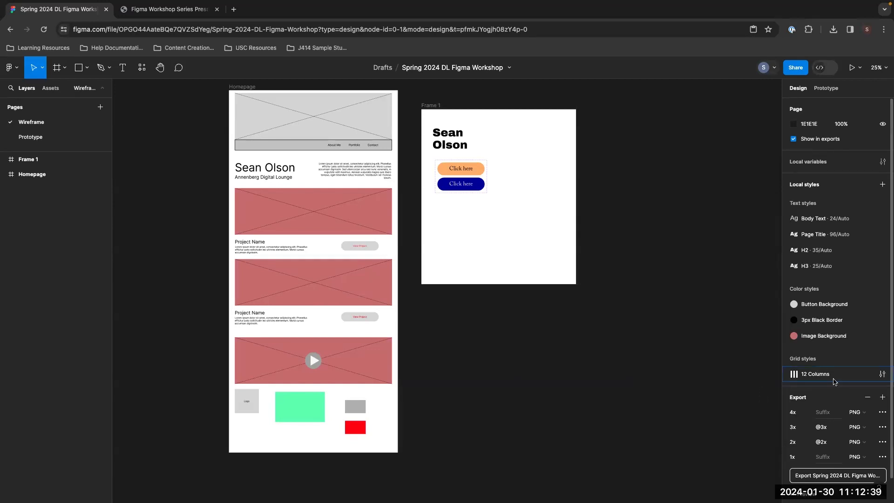
Try configuring a new grid style as a column layout with a count of 12
click(882, 359)
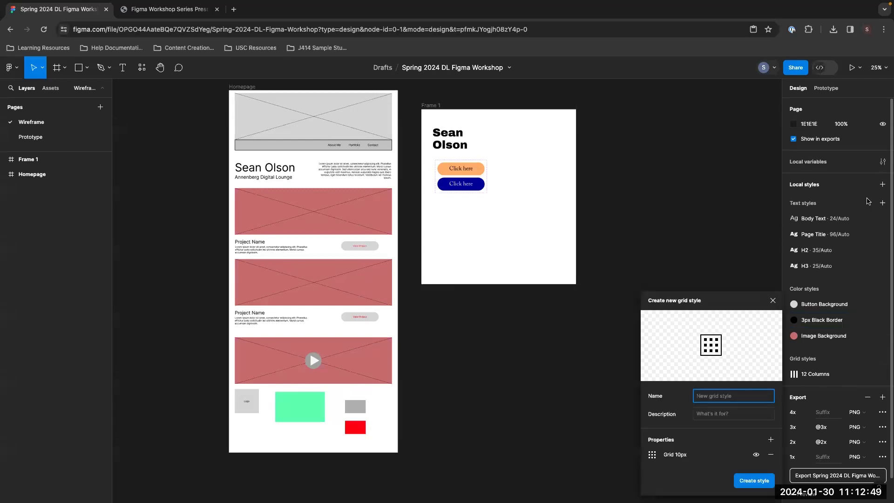
click(886, 185)
drag(712, 301, 717, 196)
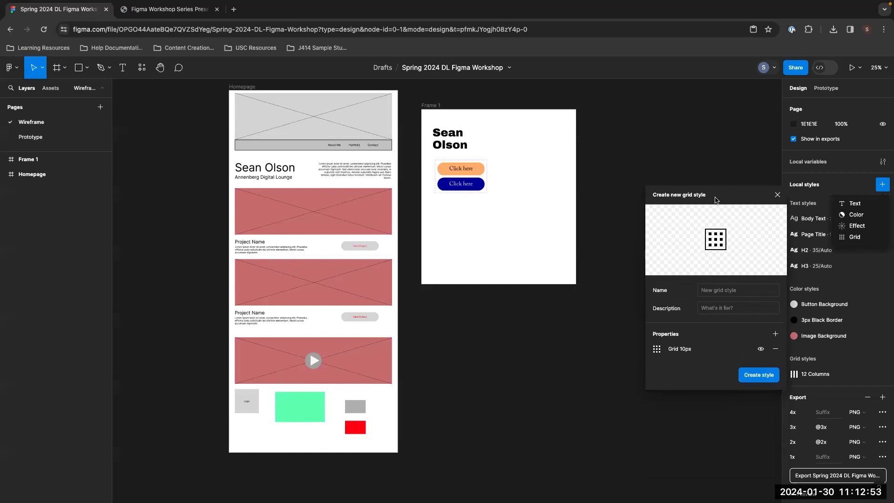
click(658, 350)
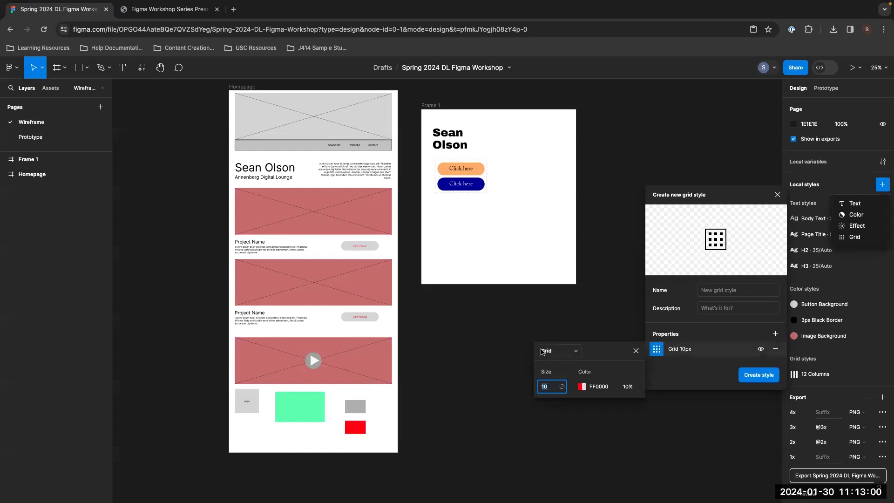
click(569, 355)
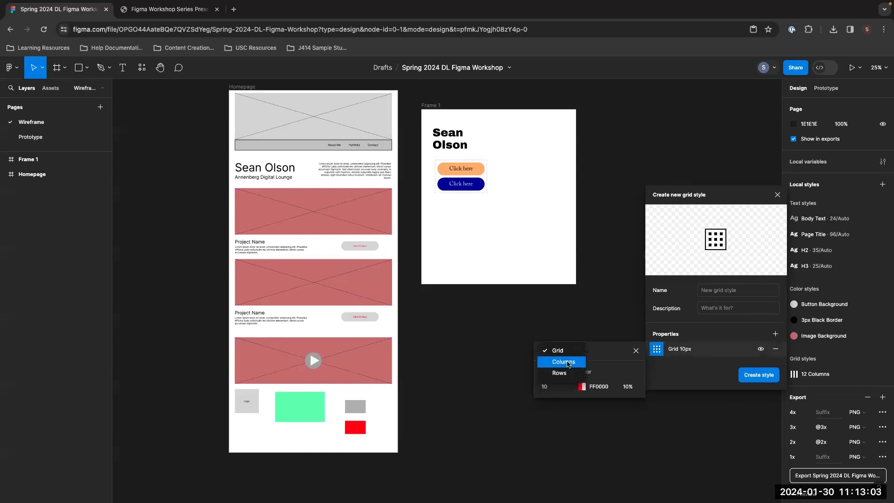
click(568, 364)
text(12)
key(Return)
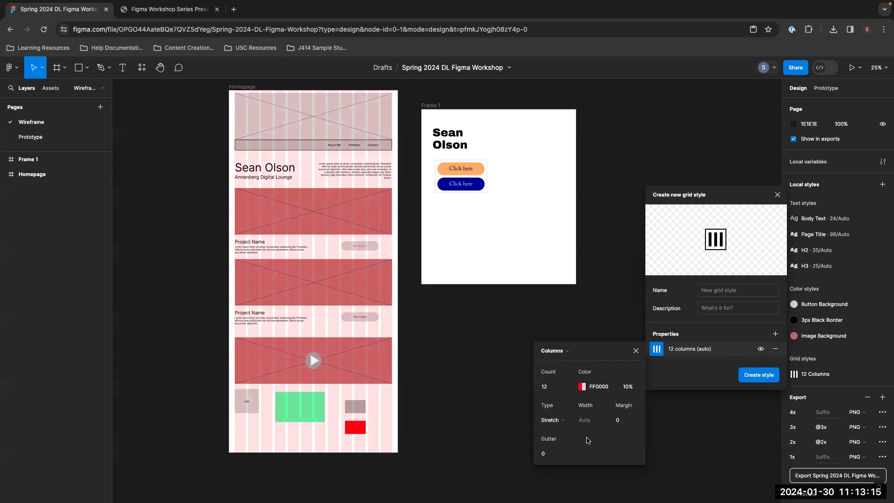
click(636, 351)
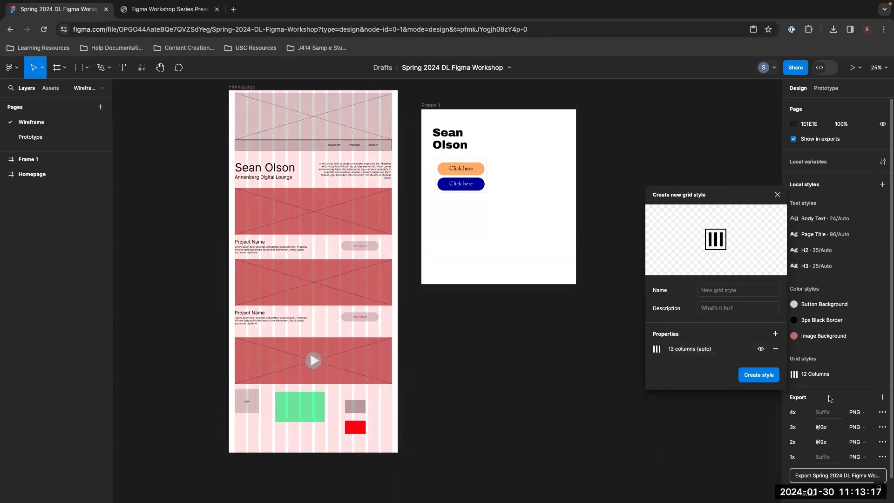
Review the column settings of the existing 12 Columns grid style
click(874, 377)
click(882, 374)
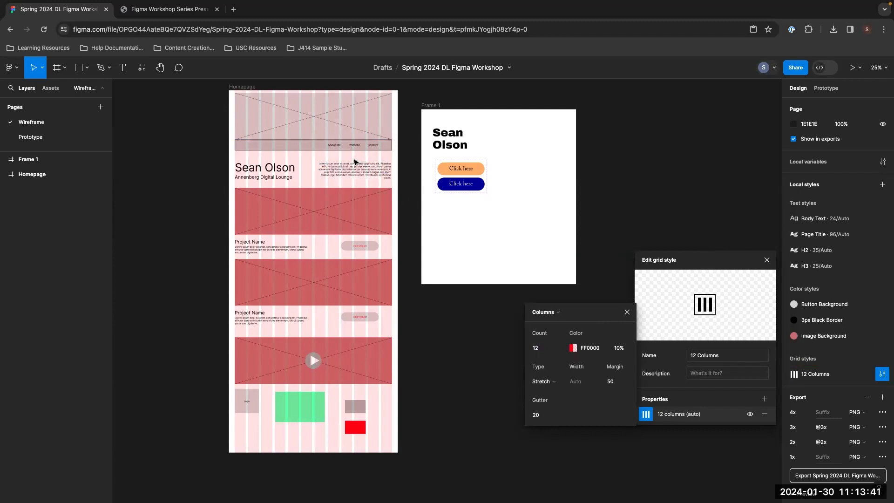
key(Escape)
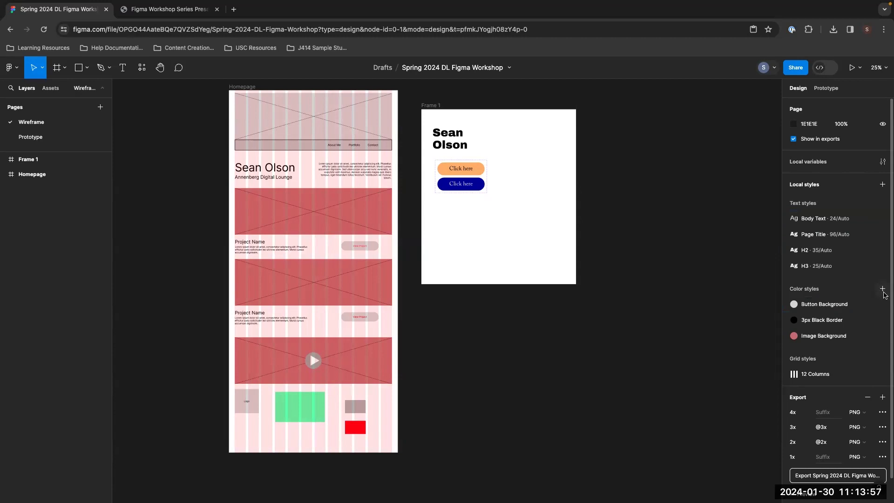
Create a local color style named Text with the hex value 250411
click(884, 291)
click(882, 184)
click(872, 218)
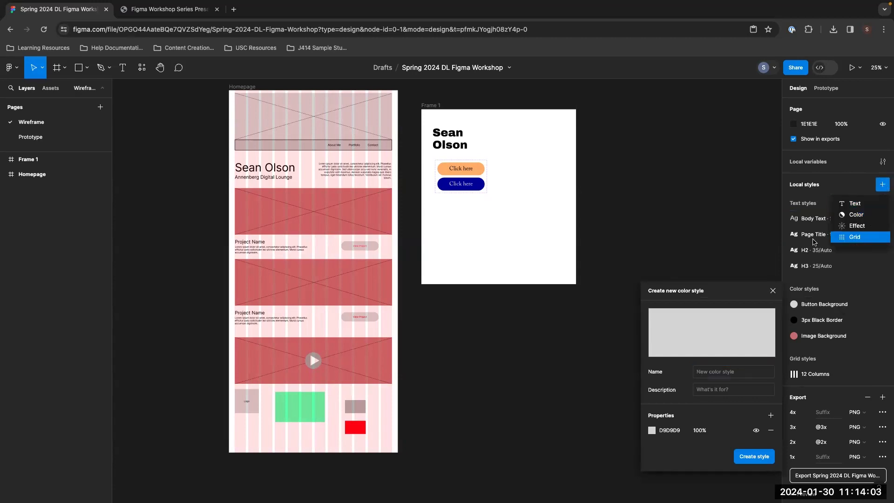
text(Text)
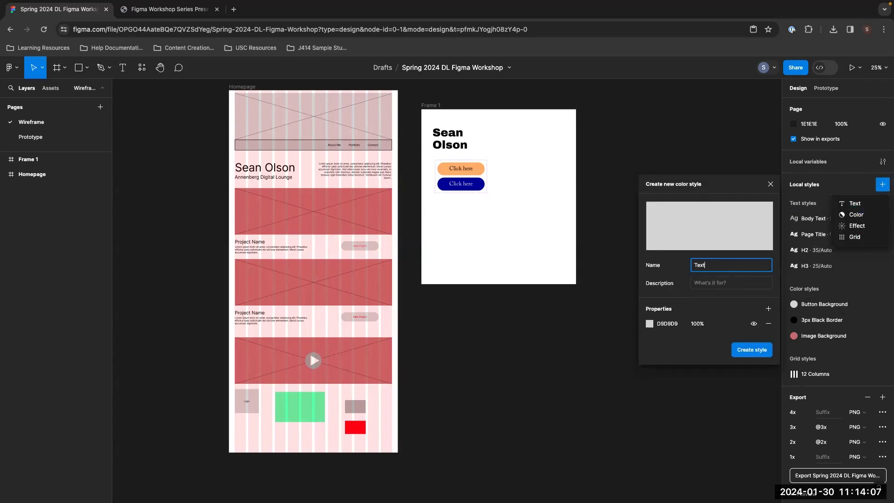
click(649, 326)
click(670, 323)
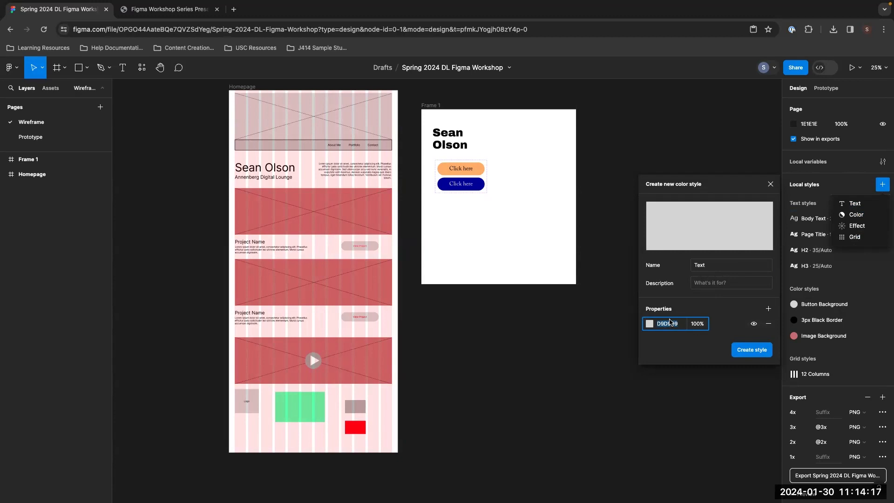
text(250411)
click(750, 349)
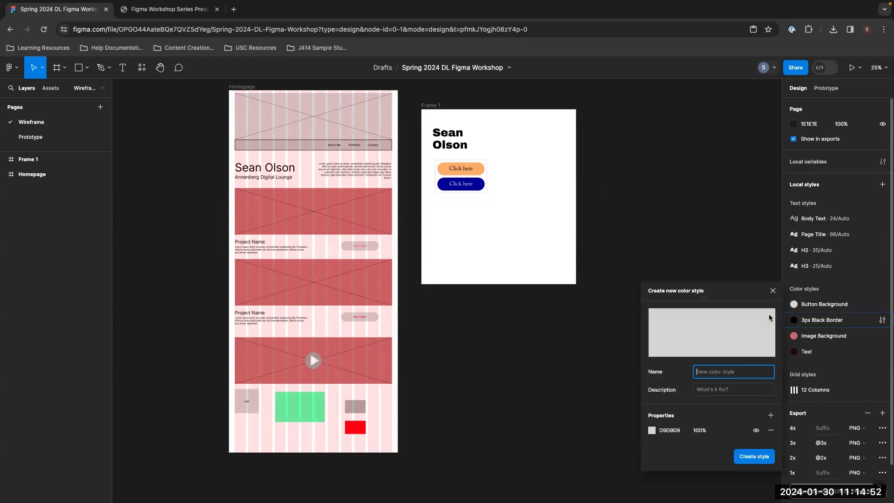
Create a color style named Background with the hex value FEF1F7 and check its color
drag(711, 294, 718, 150)
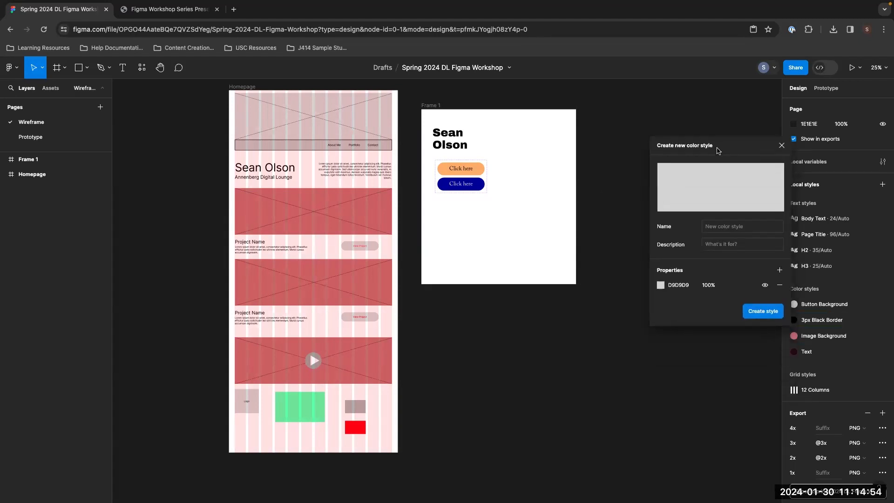
click(726, 230)
text(Background)
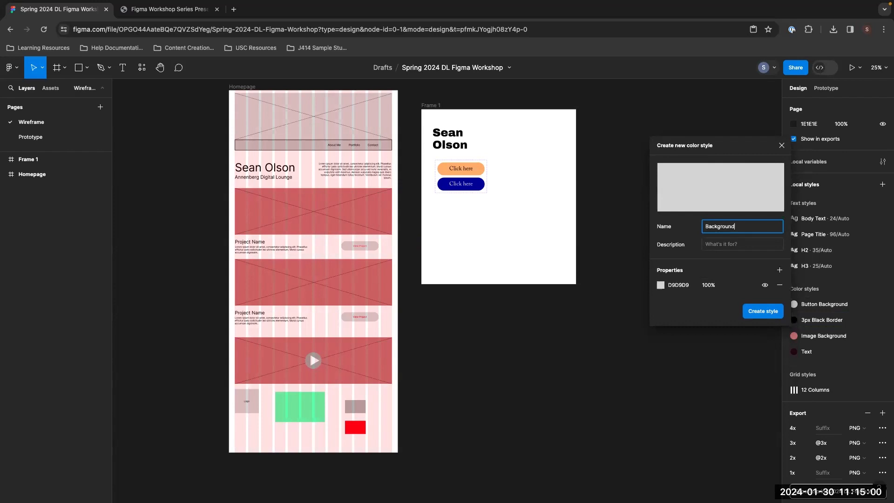
click(687, 285)
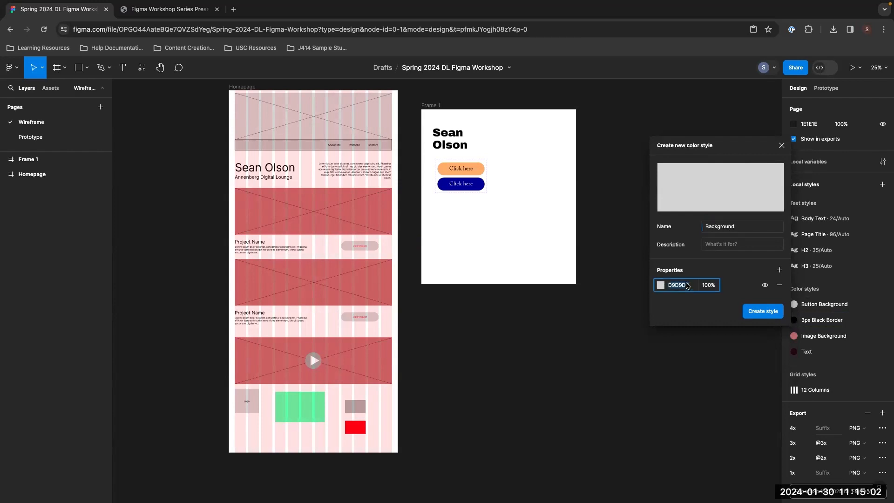
text(FEF)
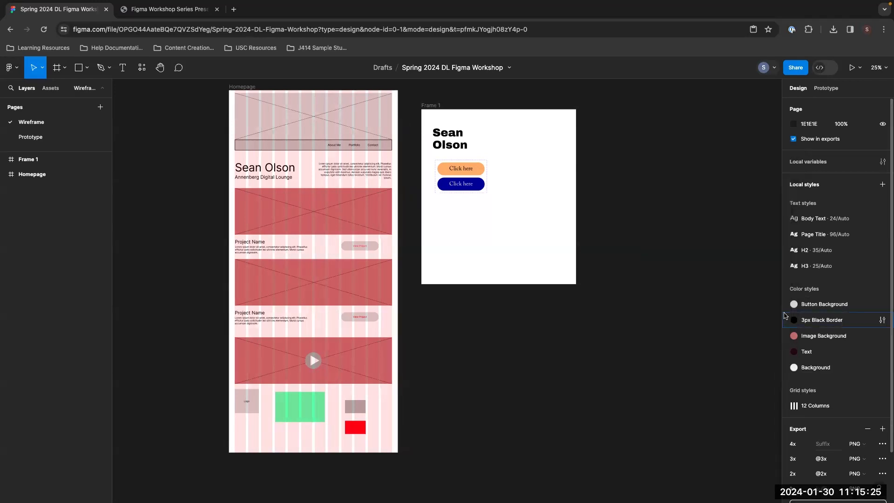
click(882, 367)
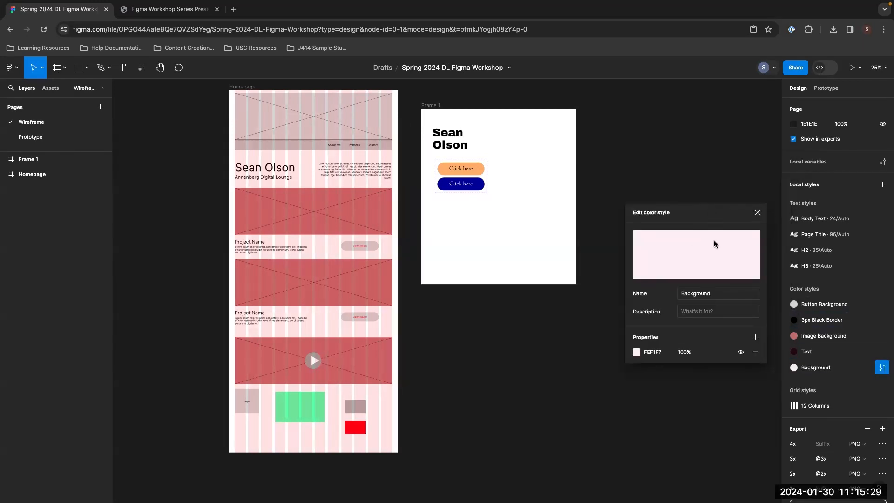
click(757, 212)
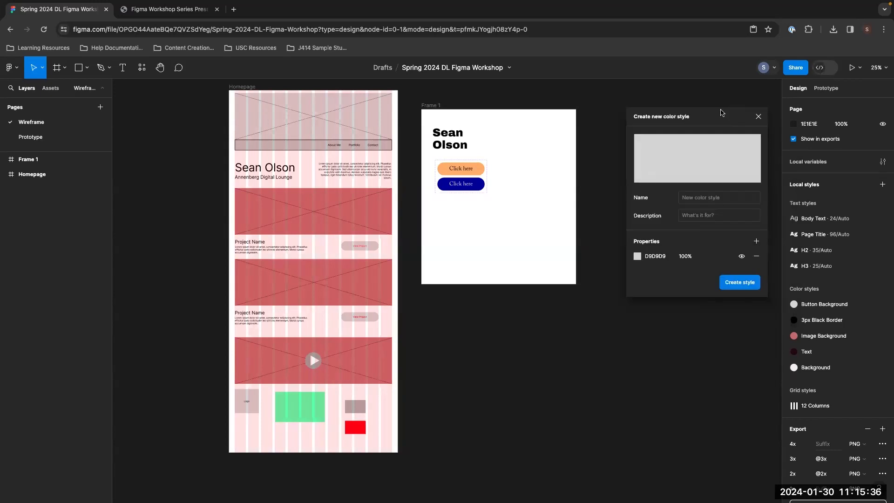
Create a color style named Primary with the hex value E91D77
click(690, 197)
text(Primary)
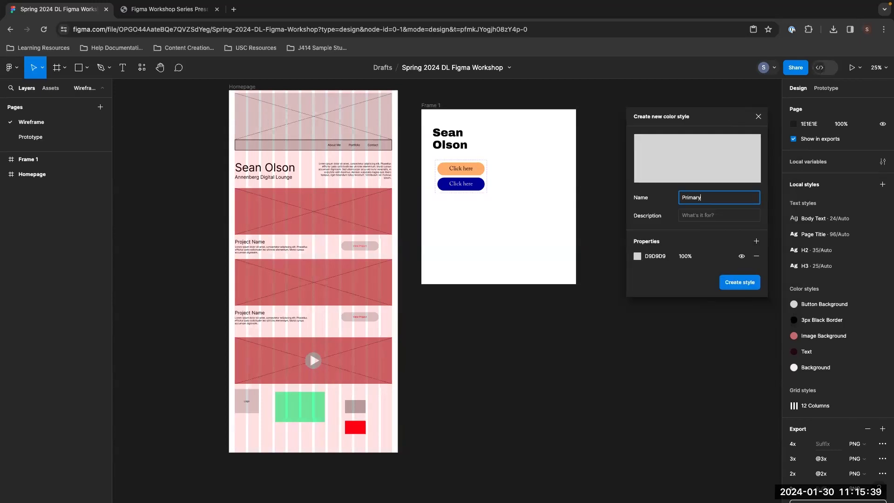
click(652, 255)
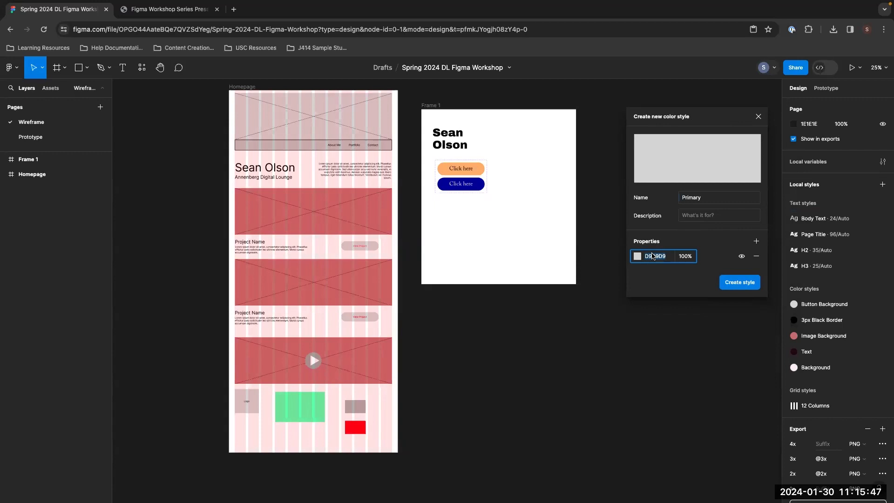
text(E91D77)
key(Return)
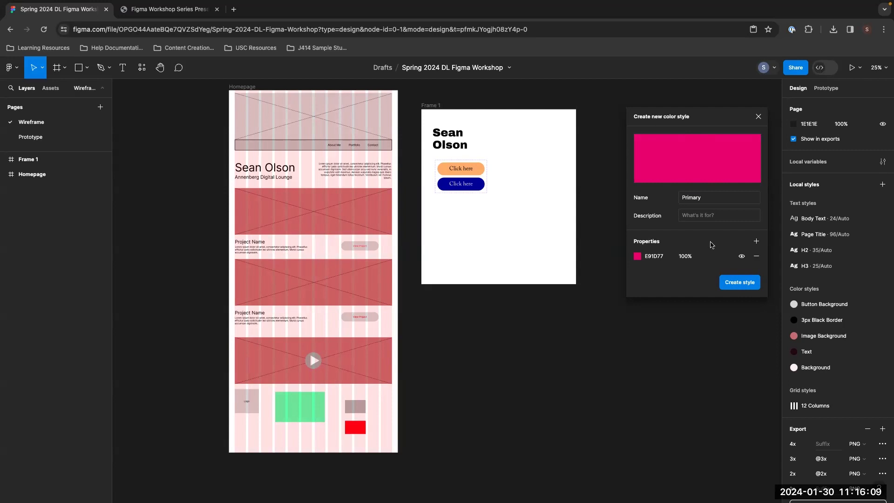
click(727, 283)
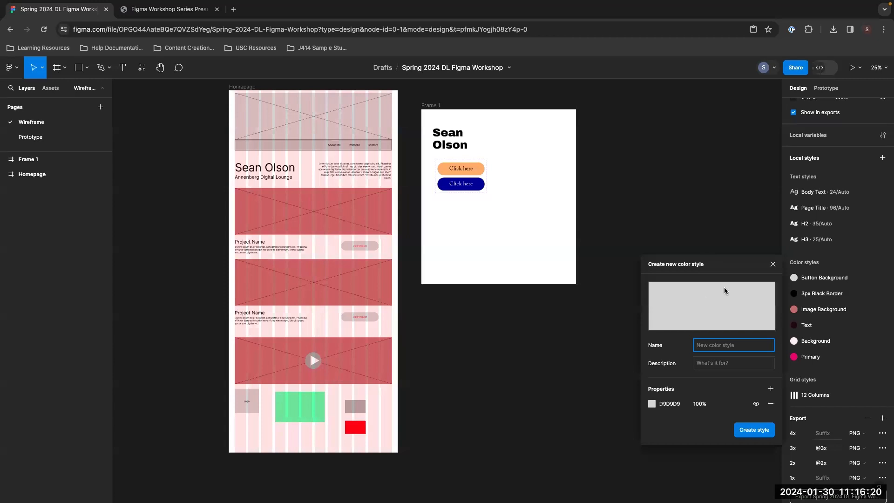
Create a color style named Secondary with the hex value 81F3A4 and check its color
text(Secondary)
drag(707, 263, 687, 129)
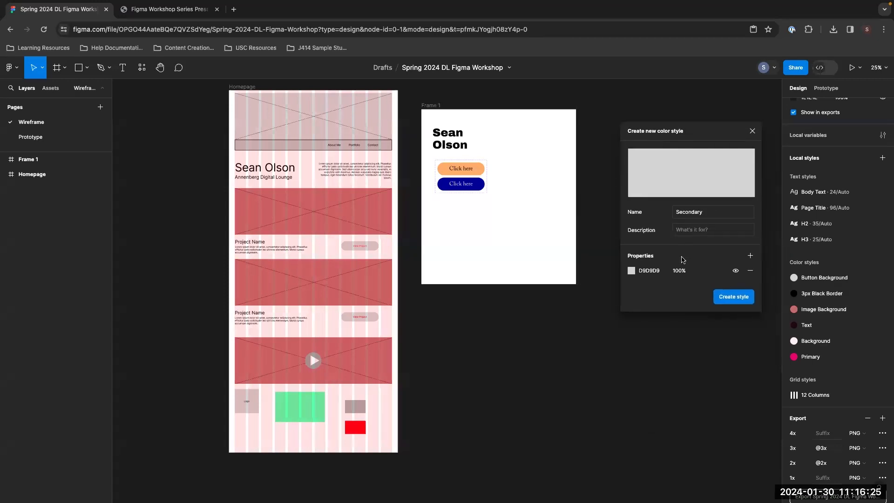
click(655, 274)
text(81F)
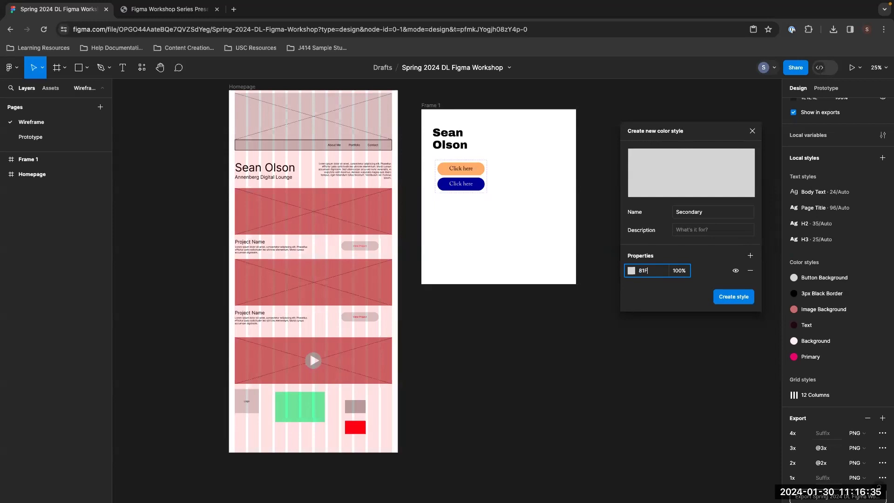
text(3A4)
key(Return)
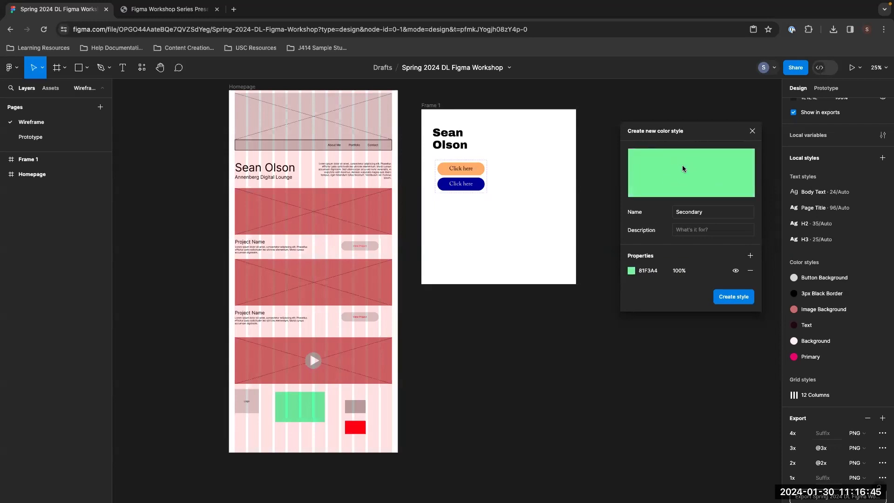
click(722, 296)
click(882, 373)
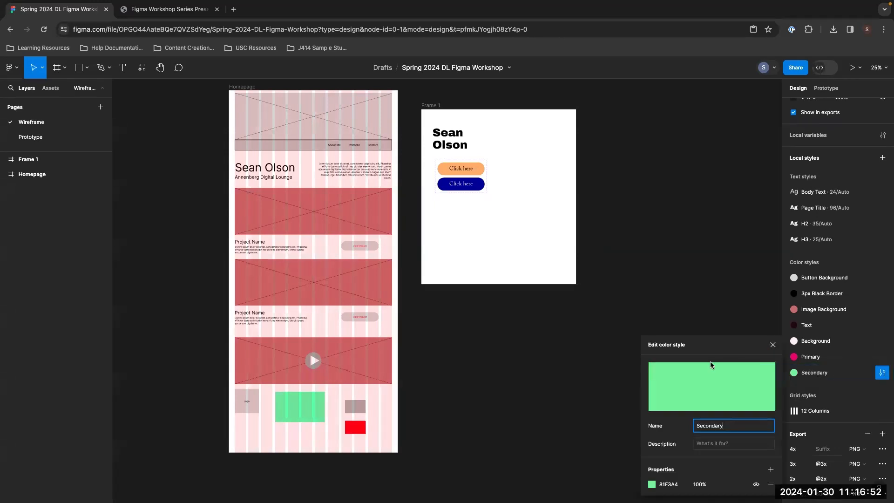
drag(714, 342, 701, 97)
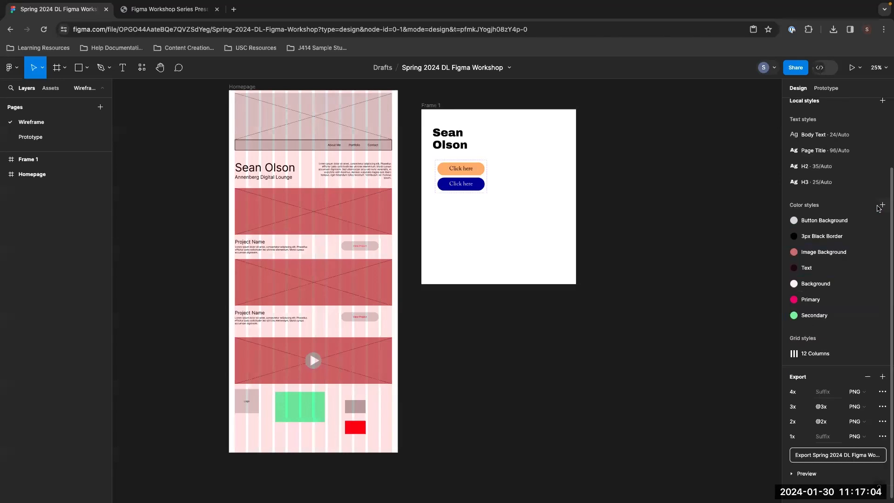
Create a color style named Accent with the hex value 48D1ED and check its color
click(882, 205)
text(Accent)
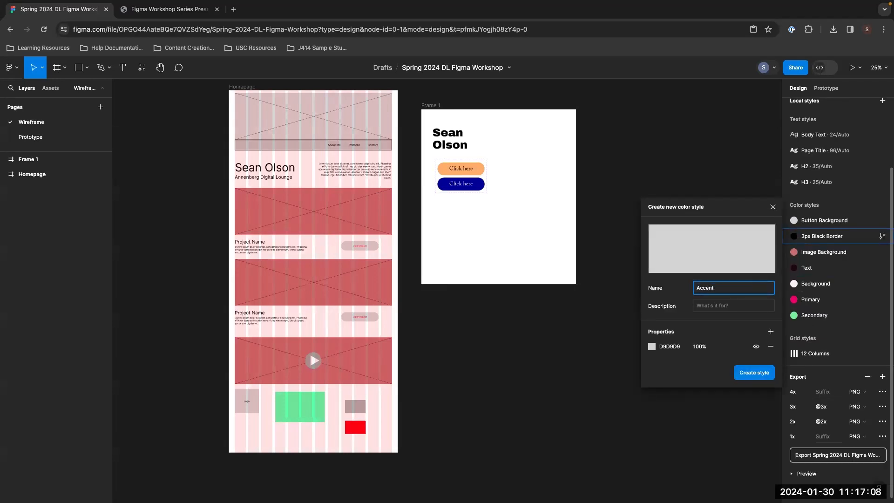
click(669, 346)
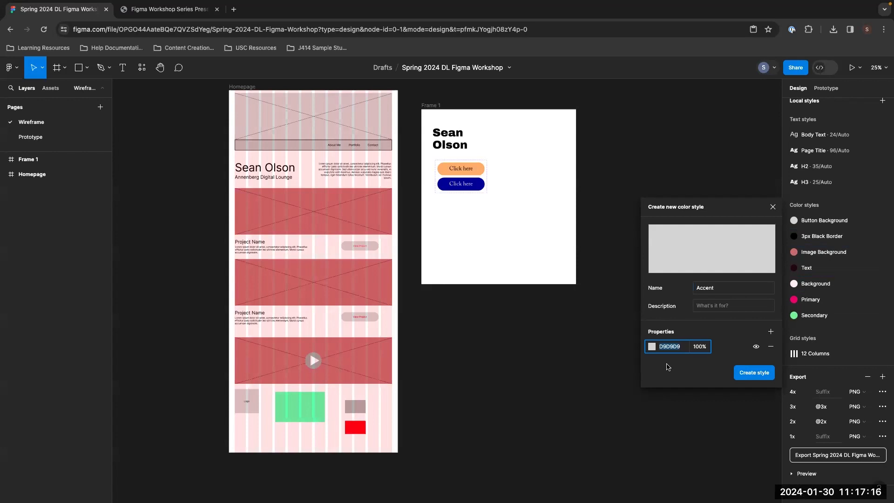
text(48D1ED)
key(Return)
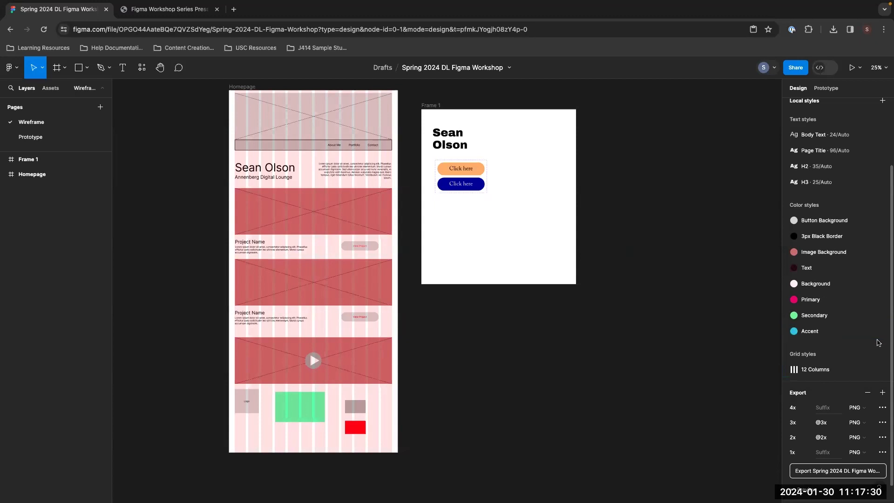
drag(712, 340, 674, 178)
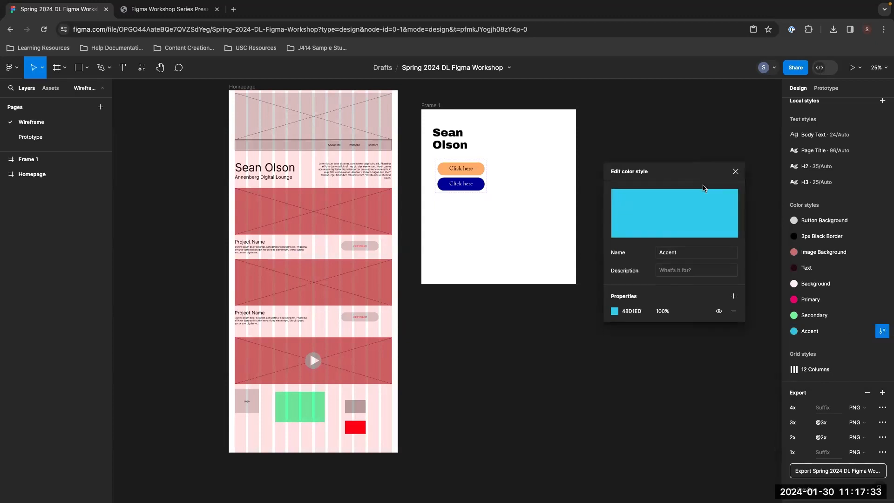
click(735, 173)
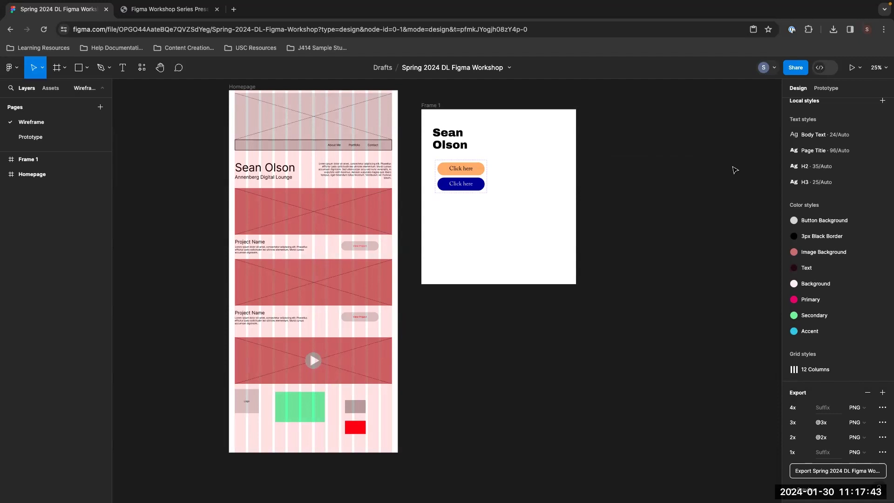
Open the Realtime Colors site at realtimecolors.com in a new browser tab
click(235, 10)
text(realtimecolors.com)
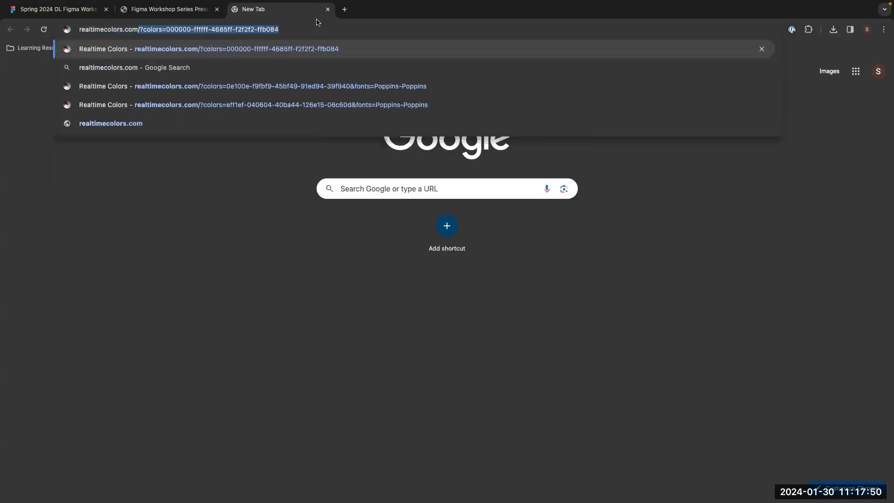
key(Return)
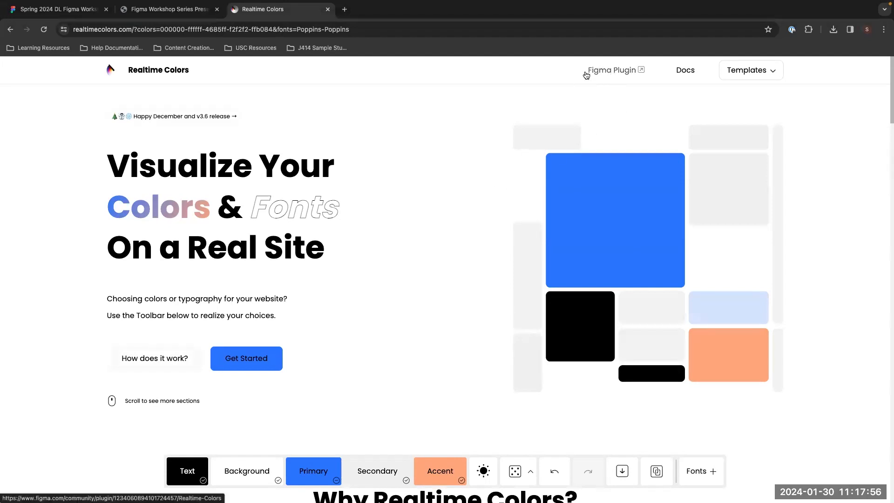
scroll(395, 249, down, 1)
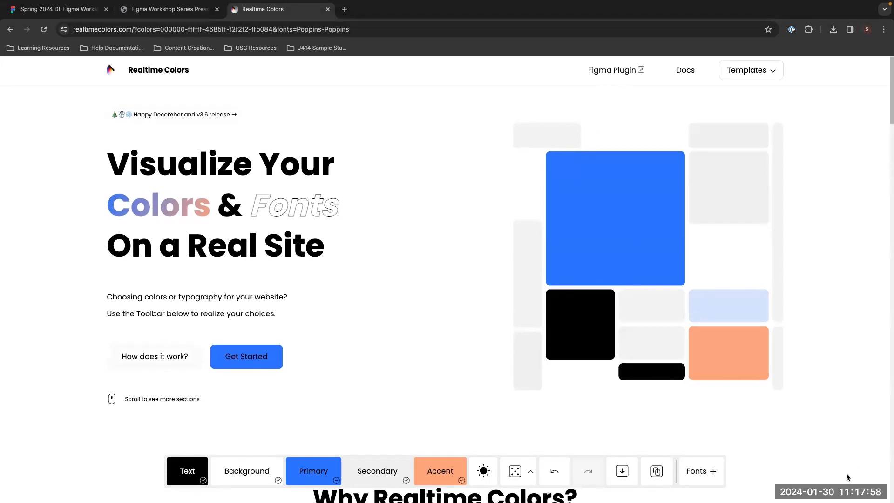
Look over the sections of the Realtime Colors home page and return to its hero section
scroll(490, 177, down, 7)
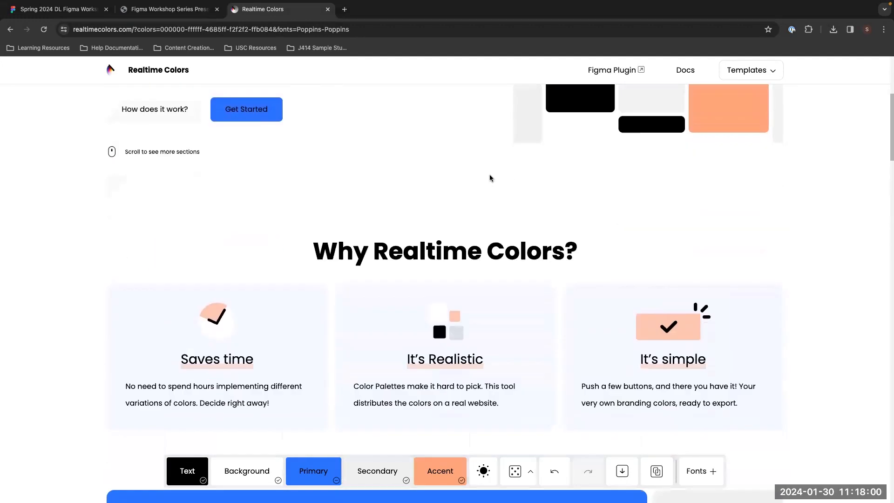
scroll(492, 173, down, 3)
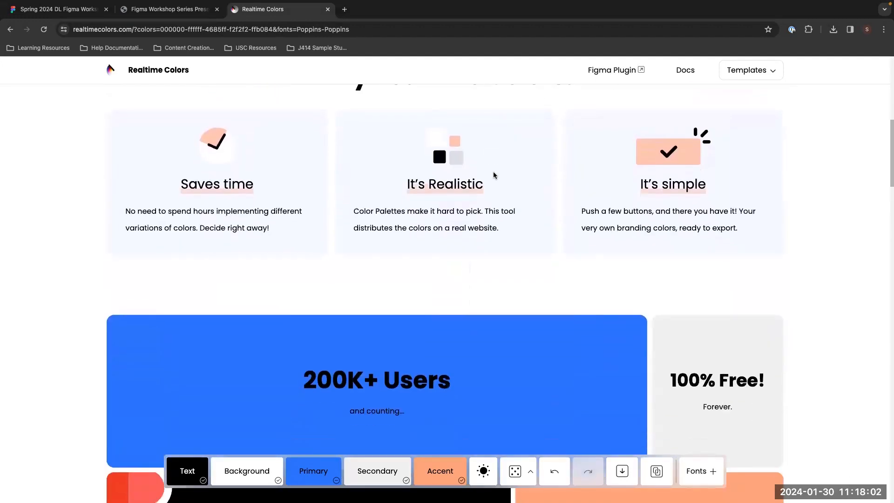
scroll(495, 174, down, 6)
scroll(496, 195, up, 8)
scroll(497, 205, up, 10)
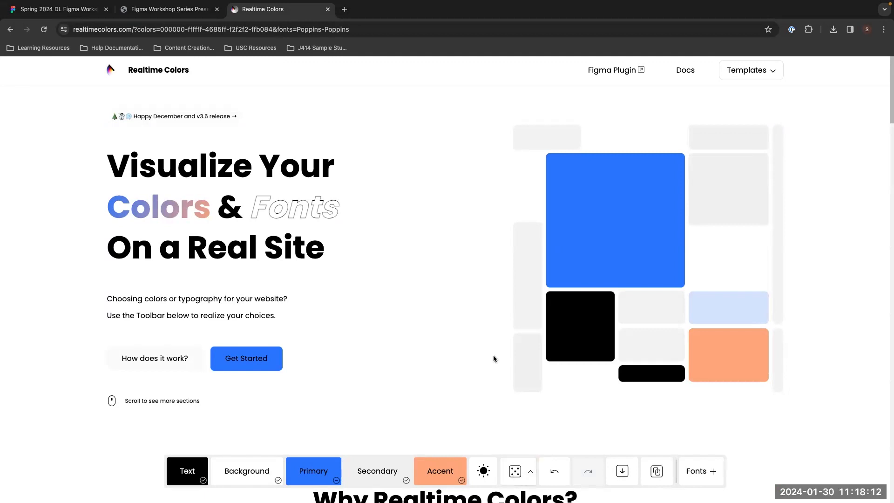
Generate several random color palettes for the sample site
key(space)
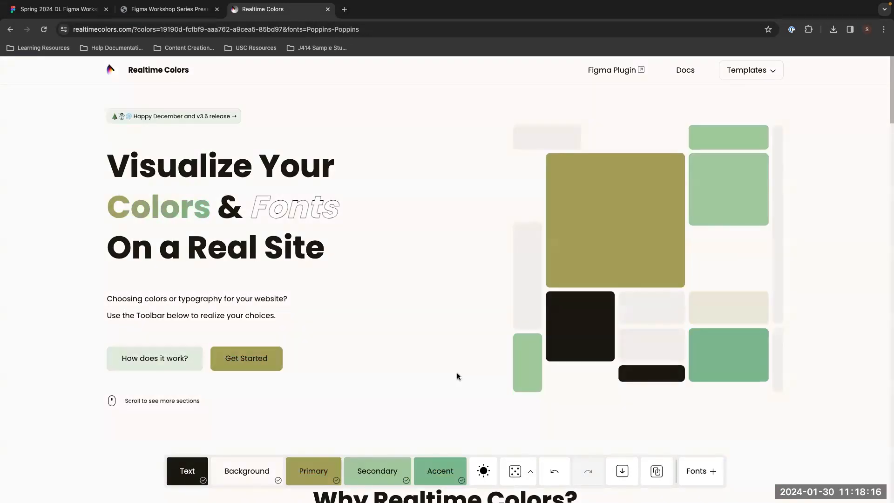
key(space)
key(space)
key(space)
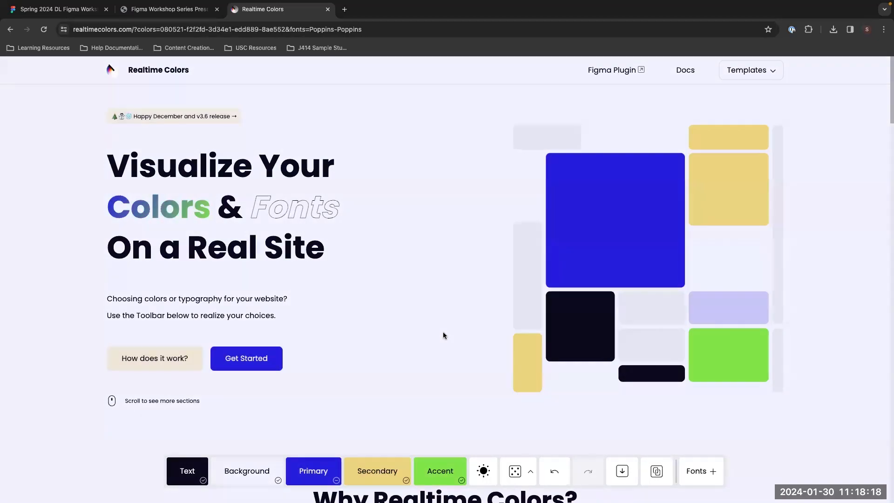
key(space)
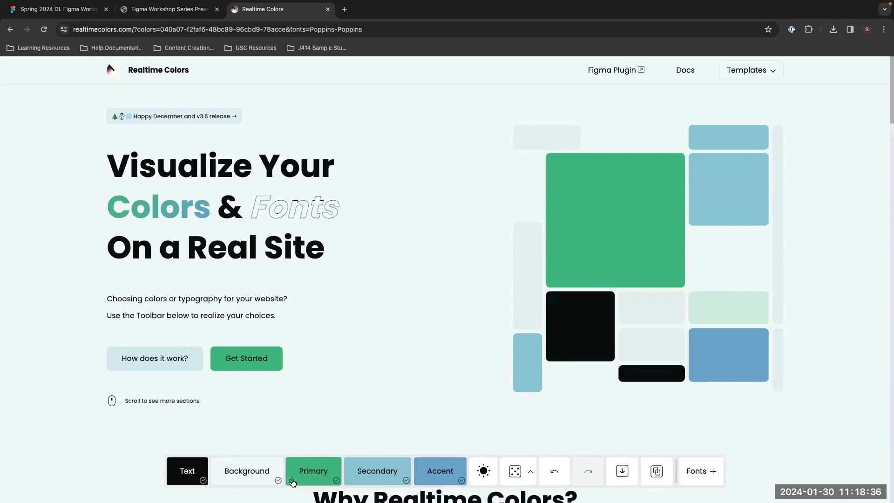
Lock the green Primary color and generate several new palettes around it
key(space)
key(space)
key(space)
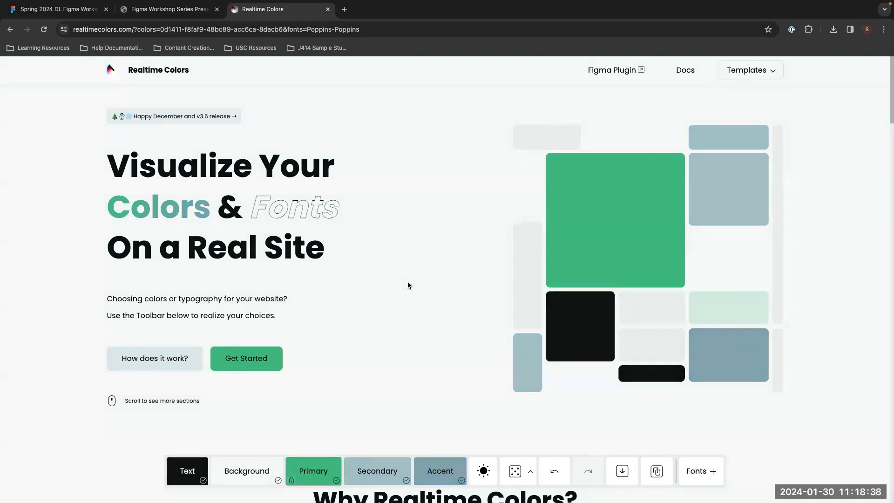
key(space)
key(space)
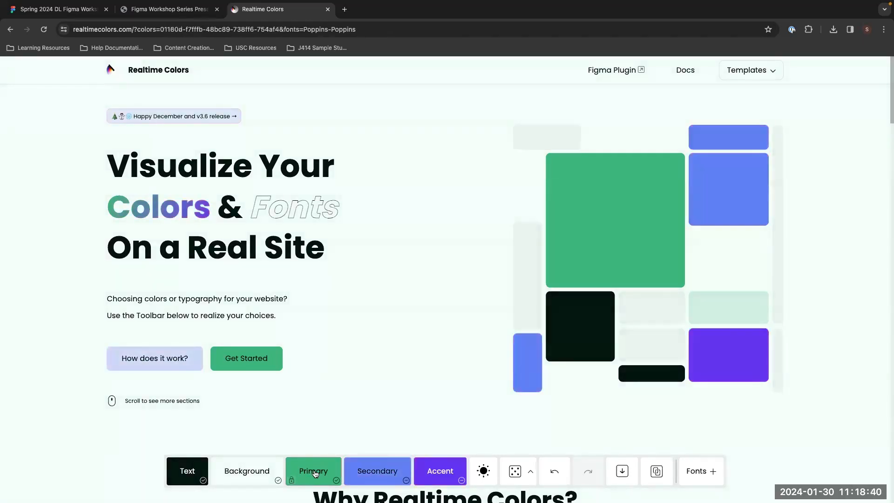
Toggle the sample site between dark and light mode, and close Realtime Colors to return to the Figma file
click(484, 475)
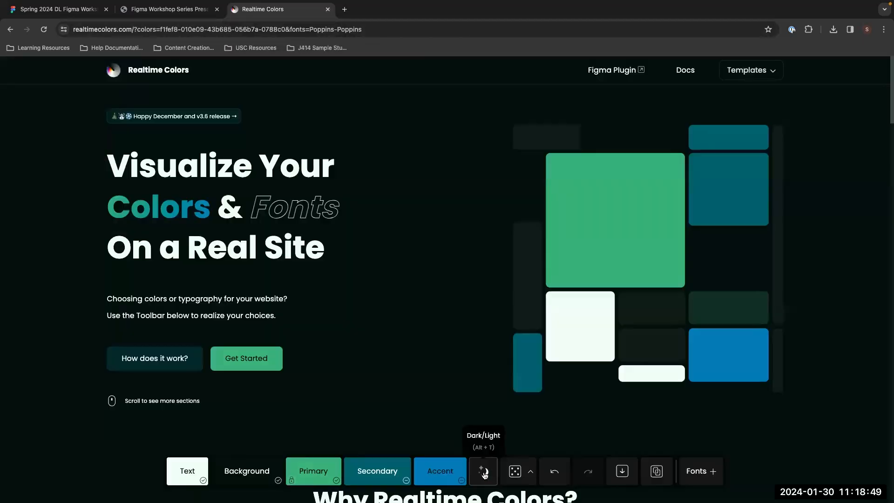
click(485, 475)
click(484, 475)
key(ctrl+w)
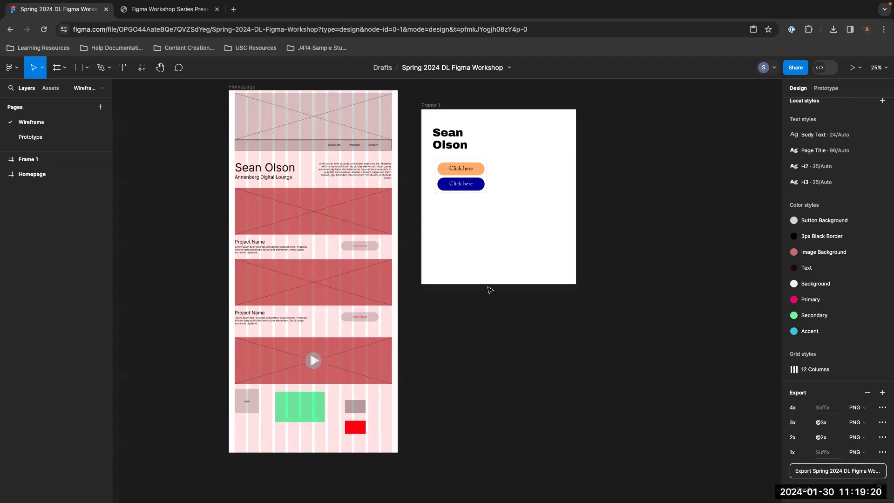
Draw a rectangle of about 390 × 240 below the two pill buttons in Frame 1
key(shift+equal)
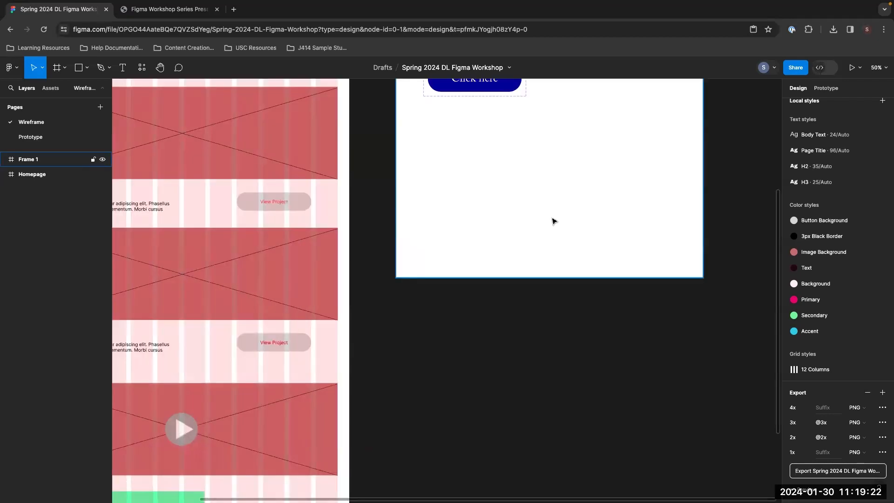
drag(682, 172, 547, 301)
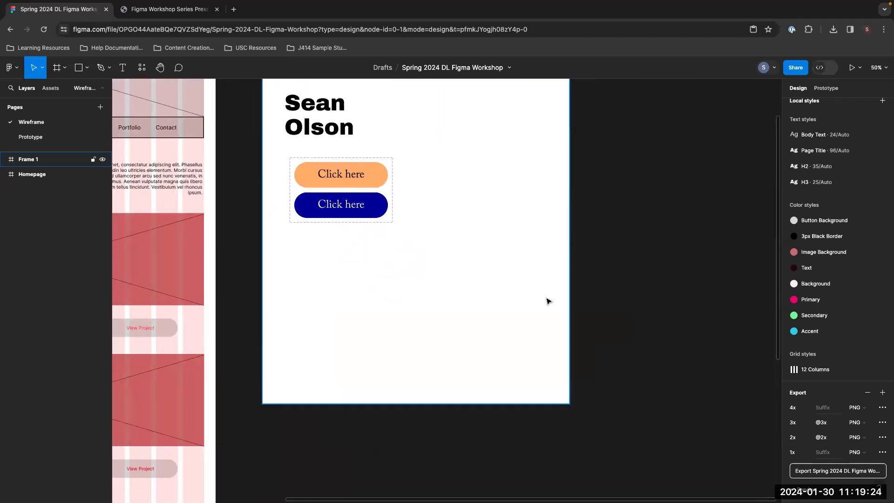
key(shift+equal)
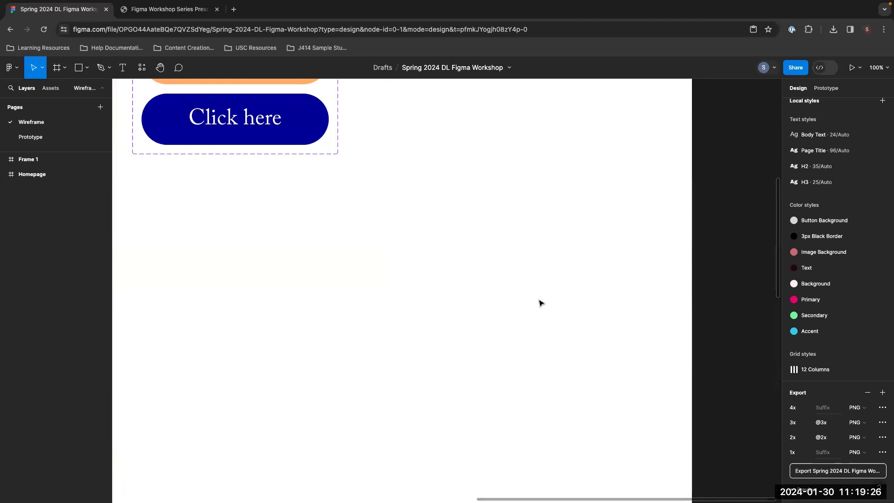
key(shift+minus)
click(78, 68)
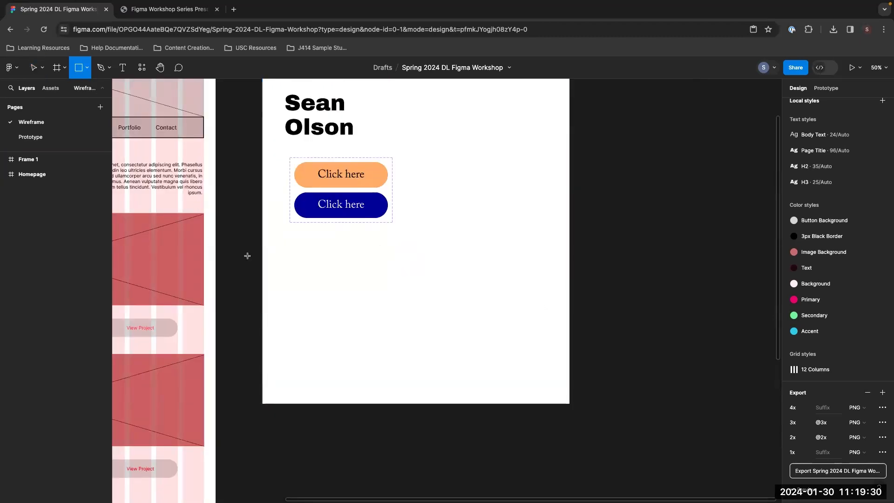
drag(297, 243, 388, 299)
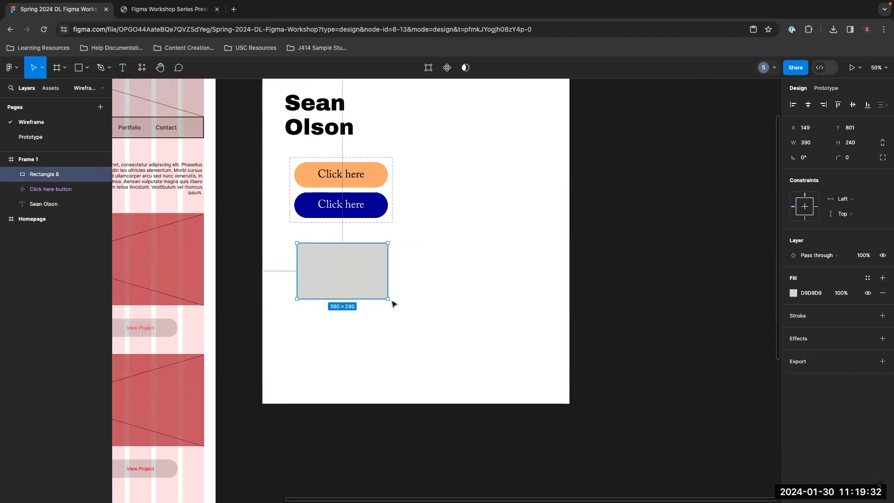
Set the new rectangle's fill to light blue 5DC5FF
click(794, 293)
drag(700, 306, 758, 292)
click(740, 385)
drag(747, 376, 750, 276)
key(Escape)
key(Escape)
Add the text "Click here" in white at size 64, centered on the blue rectangle
key(t)
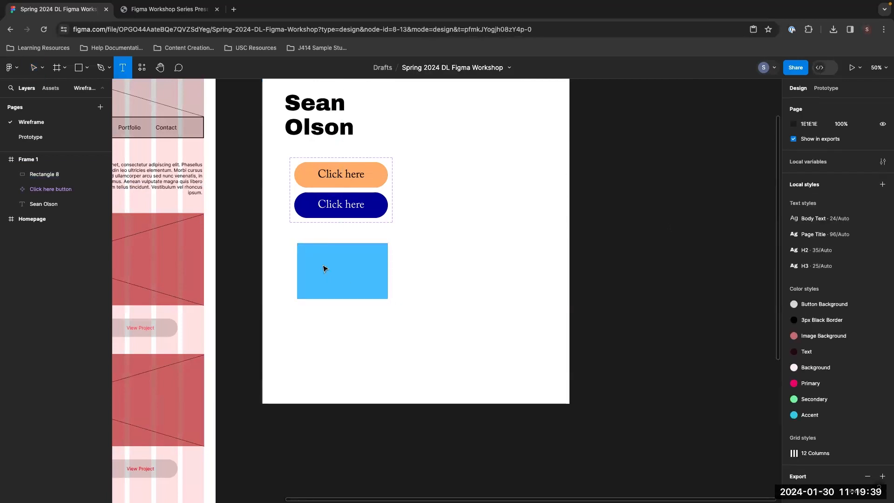
click(325, 269)
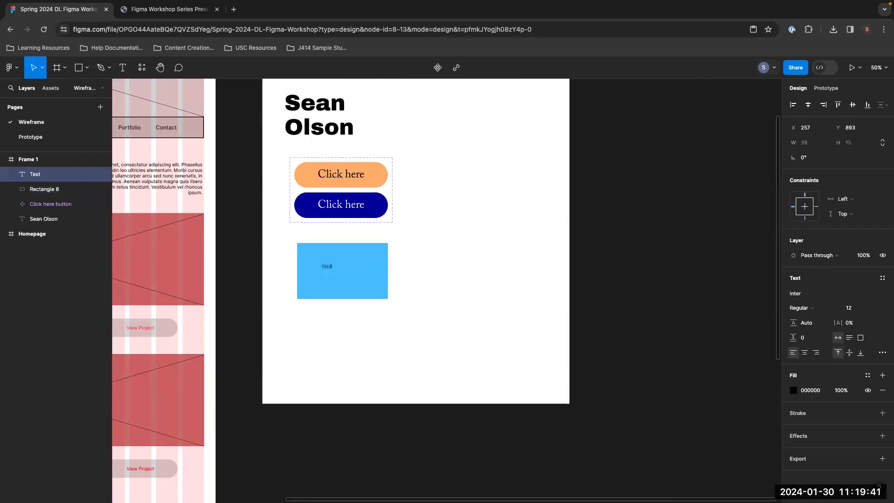
text(Click her)
key(super+equal)
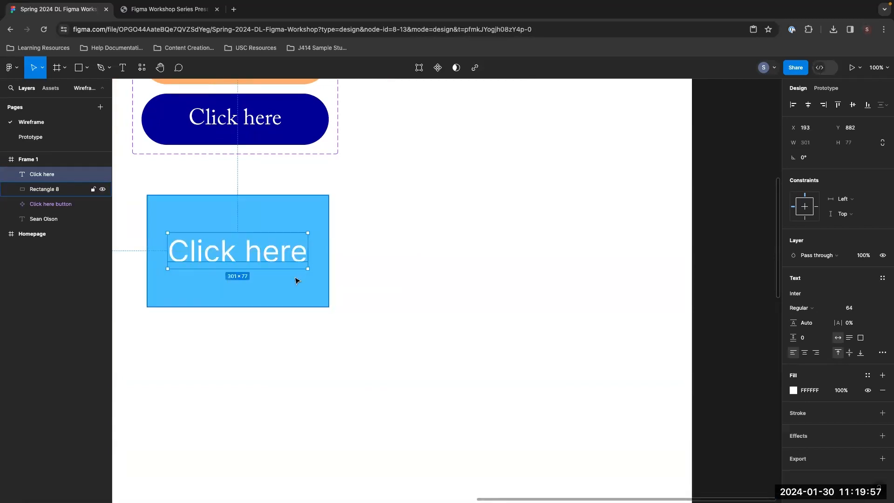
Group the "Click here" text with the blue rectangle and name the group Sample Button
shift+click(296, 281)
key(super+g)
double_click(45, 175)
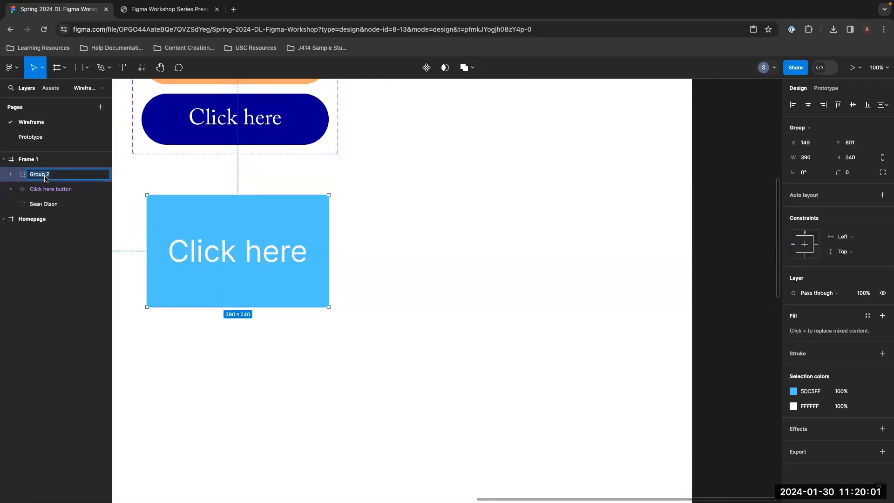
text(Sample Button)
click(332, 248)
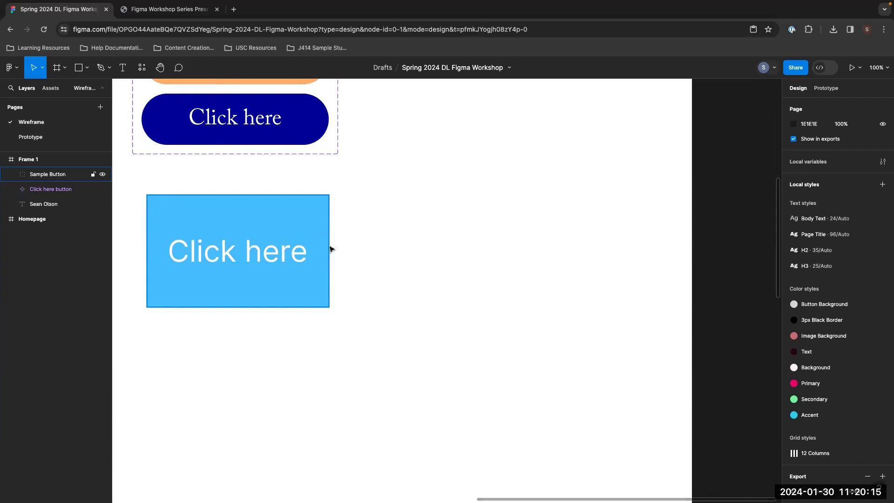
Turn the Sample Button group into a component and show the file's local components
click(255, 215)
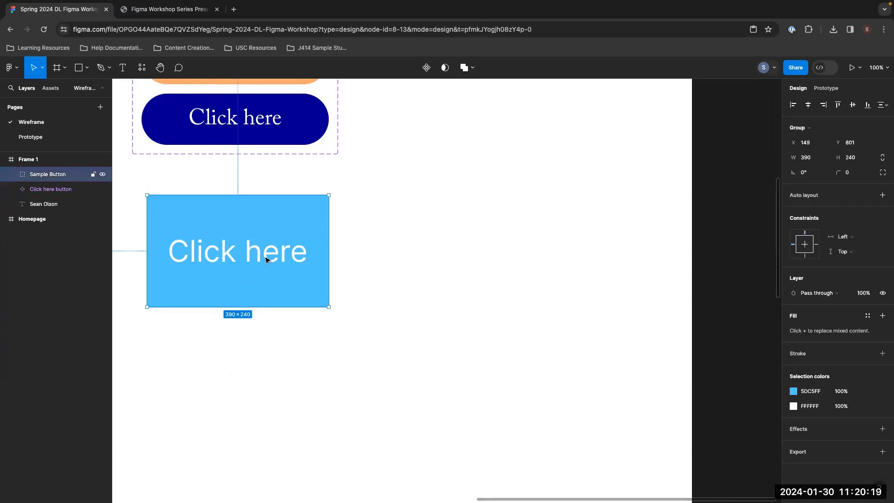
click(431, 69)
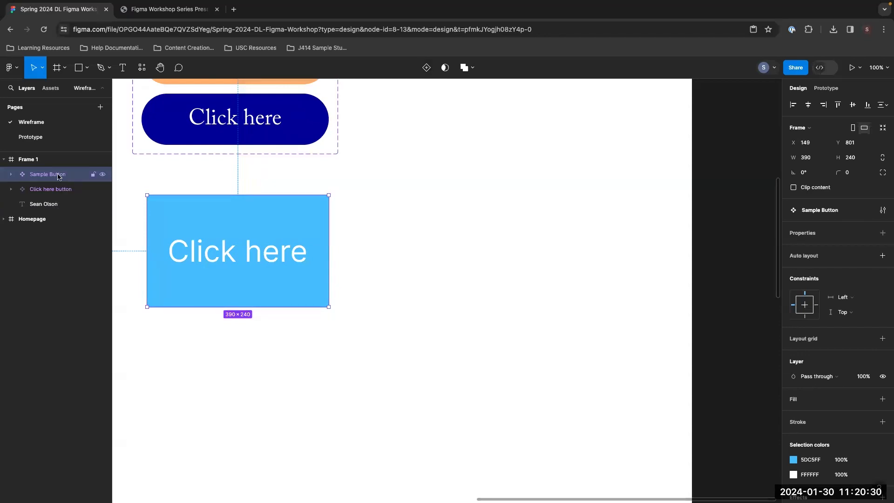
click(51, 88)
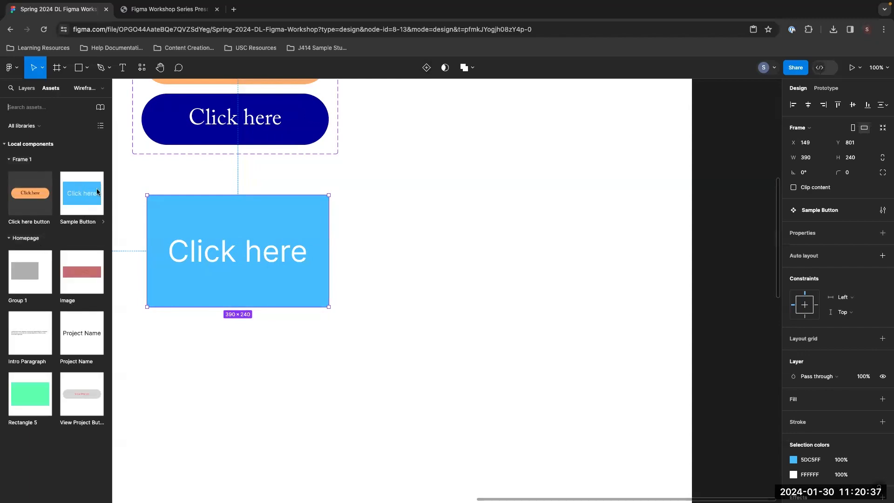
Place three instances of the Sample Button component in a column beside the original in Frame 1
drag(92, 206, 505, 157)
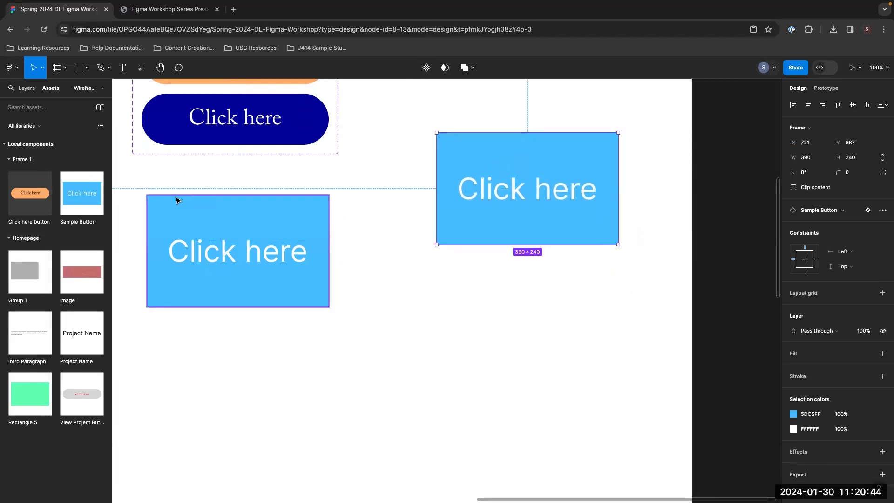
drag(81, 194, 576, 306)
scroll(326, 223, down, 3)
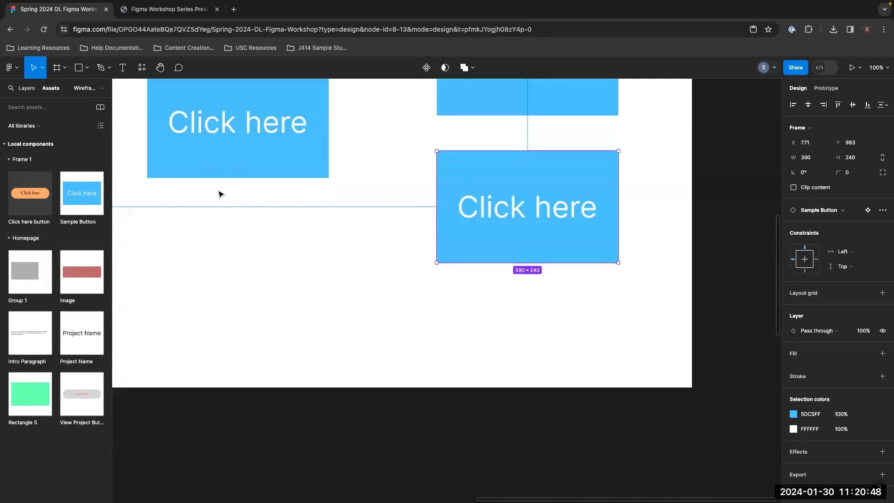
drag(84, 196, 530, 293)
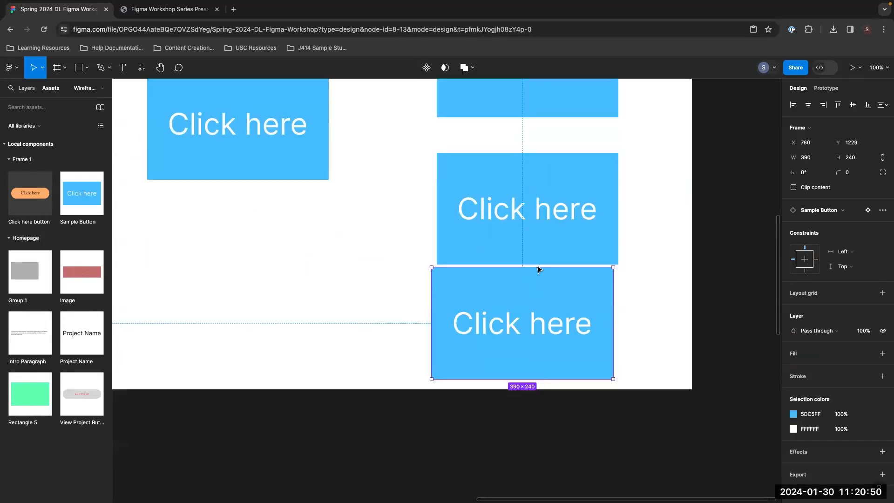
Move the three Sample Button instances upward and space them closer together in an aligned column
scroll(526, 251, up, 3)
drag(516, 237, 516, 173)
drag(536, 335, 536, 260)
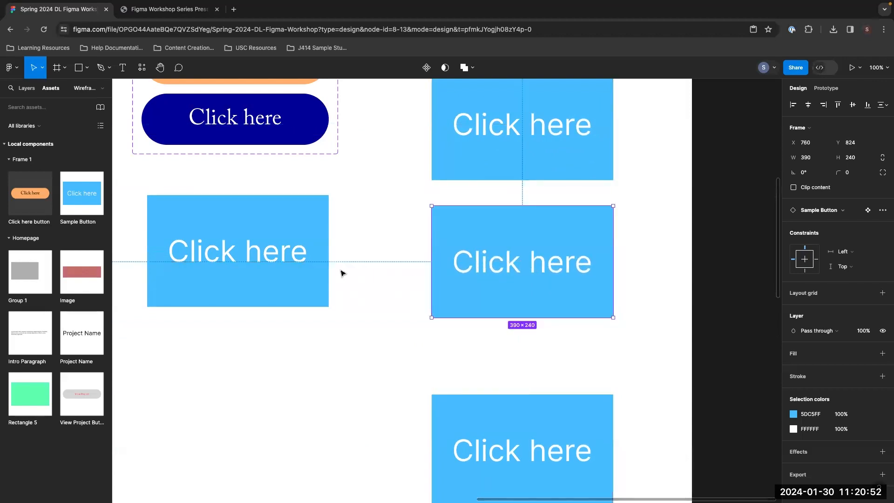
scroll(530, 378, down, 1)
drag(539, 400, 540, 339)
scroll(536, 326, up, 2)
drag(517, 226, 517, 179)
scroll(501, 319, down, 1)
drag(500, 305, 503, 270)
drag(521, 407, 521, 382)
Add a fourth Sample Button instance at the foot of the column and shift the instances so all four fit the frame
scroll(521, 383, down, 3)
drag(85, 200, 540, 393)
scroll(571, 353, up, 2)
drag(535, 219, 536, 170)
drag(526, 329, 530, 271)
scroll(536, 326, down, 2)
drag(533, 358, 527, 322)
Add the text label "Nothing changed" above the first Sample Button instance
scroll(531, 322, up, 7)
click(764, 343)
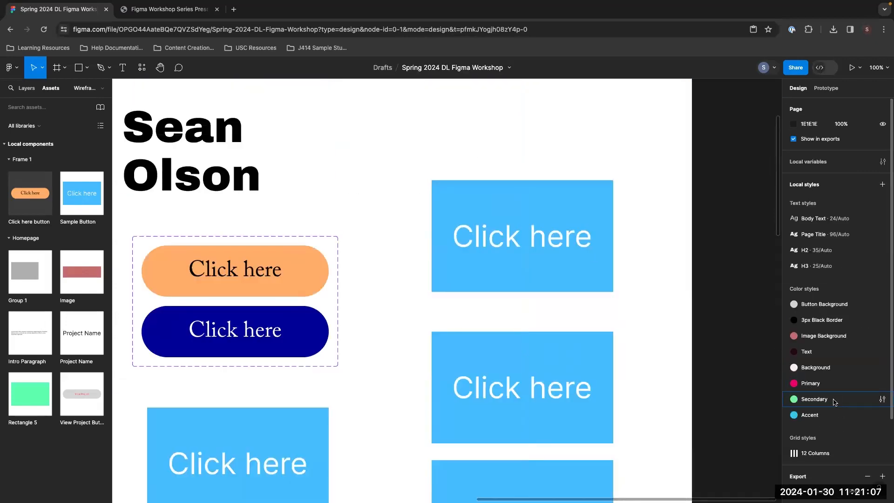
click(122, 68)
click(445, 154)
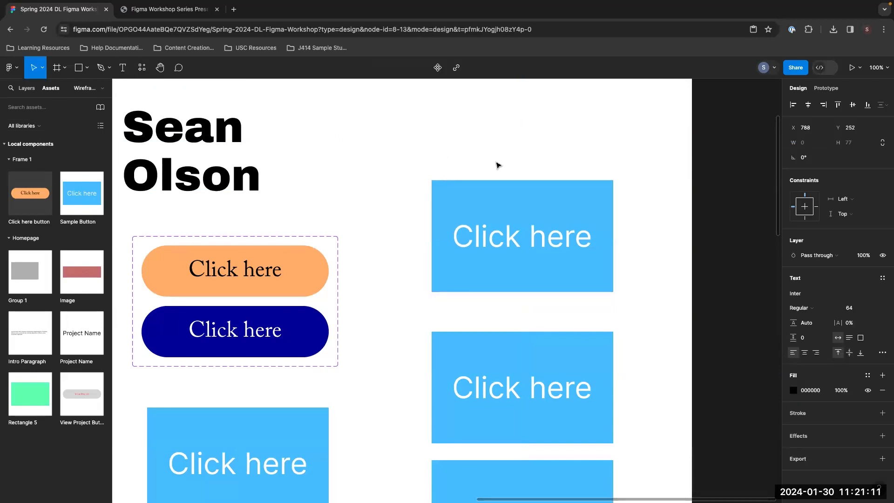
text(Nothing changed)
key(Escape)
Duplicate the label to above the second instance and change its text to "Change color only"
drag(550, 153, 542, 312)
double_click(542, 313)
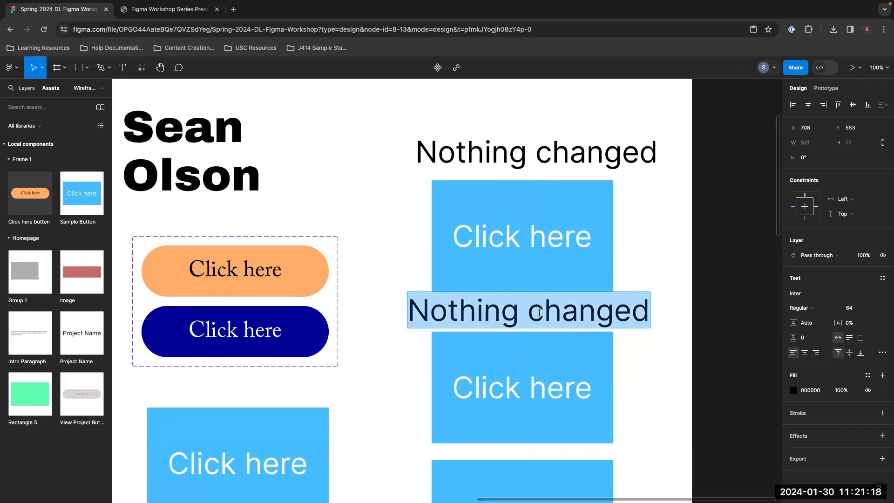
text(Change color co)
key(BackSpace)
key(BackSpace)
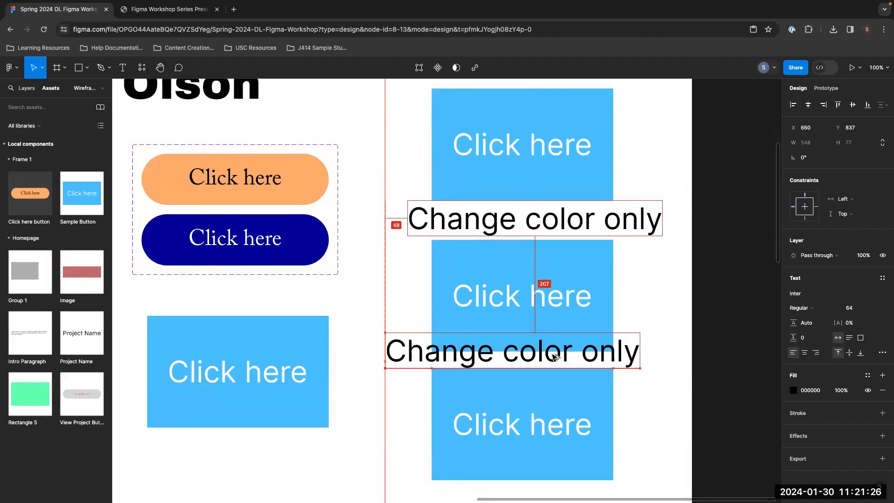
Duplicate the label above the third and fourth instances, with the texts "Change text only" and "Change text and color"
drag(546, 354, 550, 369)
double_click(550, 369)
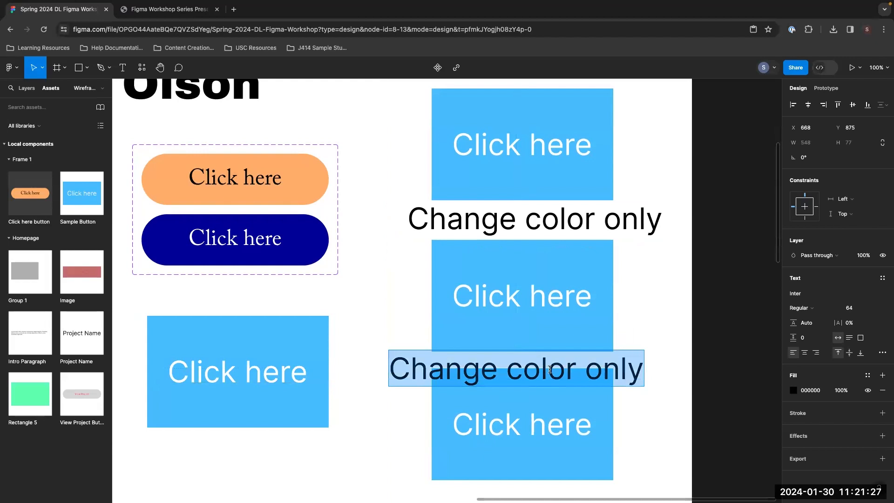
text(Change text)
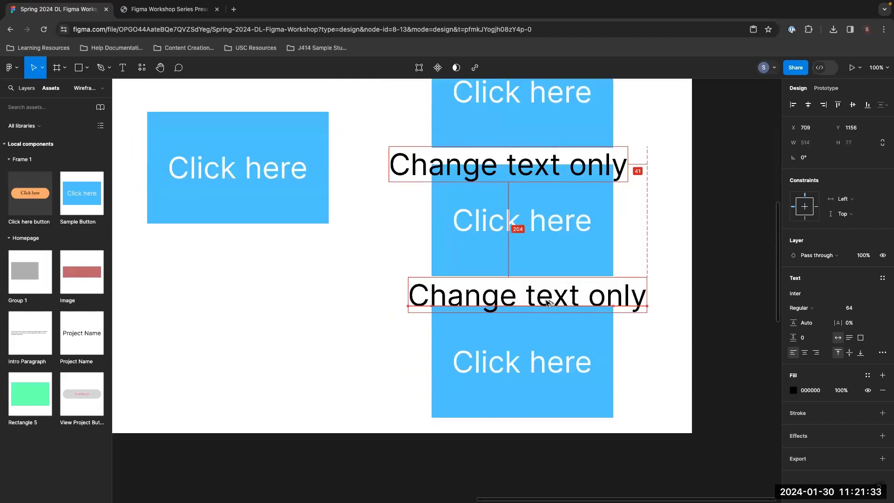
drag(546, 302, 541, 295)
double_click(542, 291)
text(Change text and color)
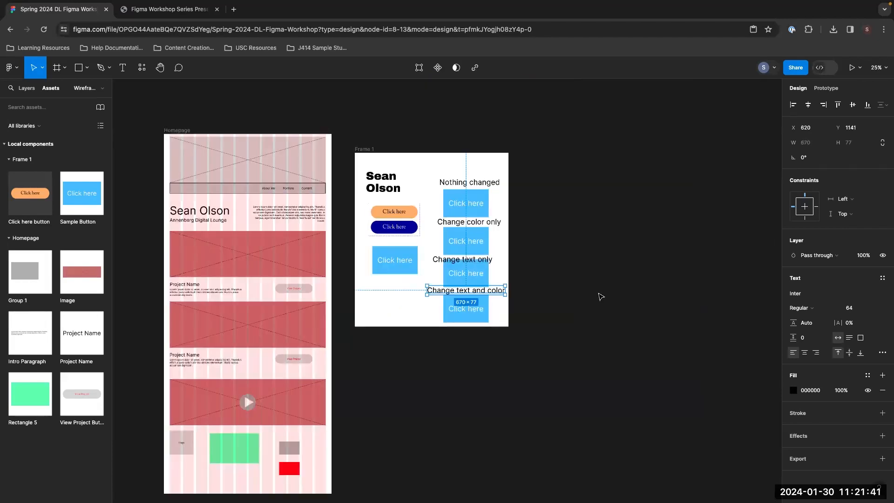
scroll(599, 295, up, 3)
click(324, 255)
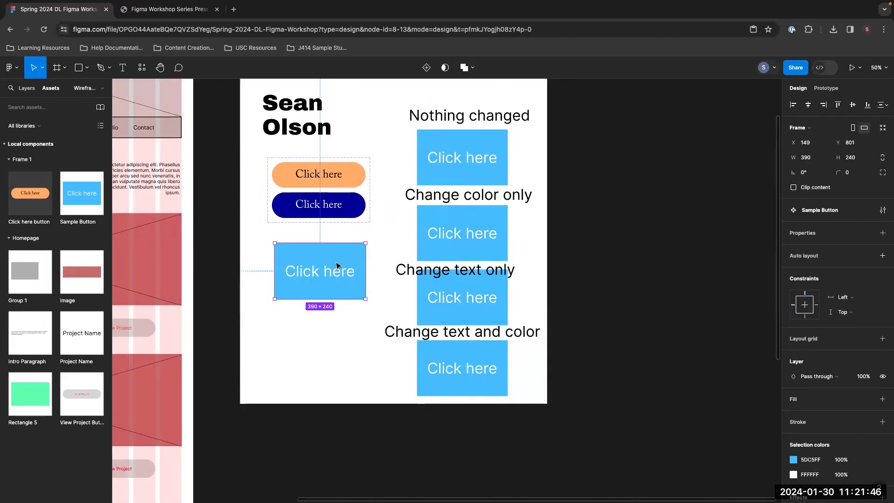
drag(307, 292, 445, 303)
drag(446, 349, 445, 372)
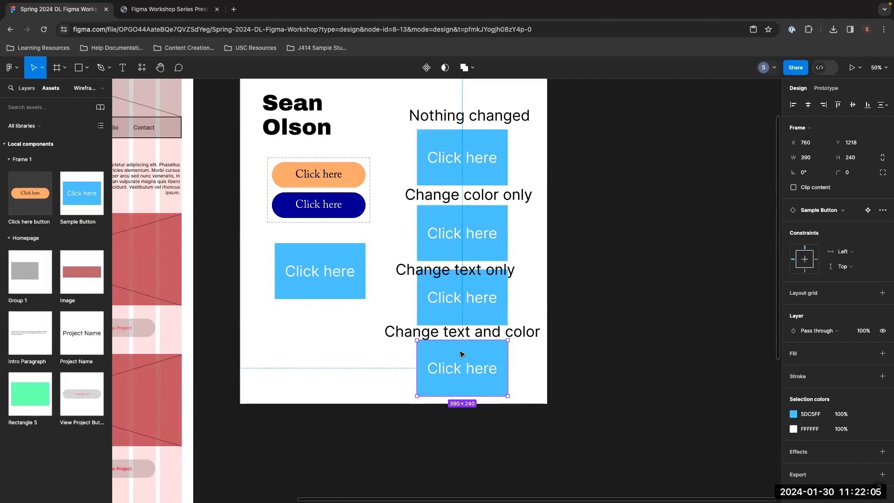
click(477, 139)
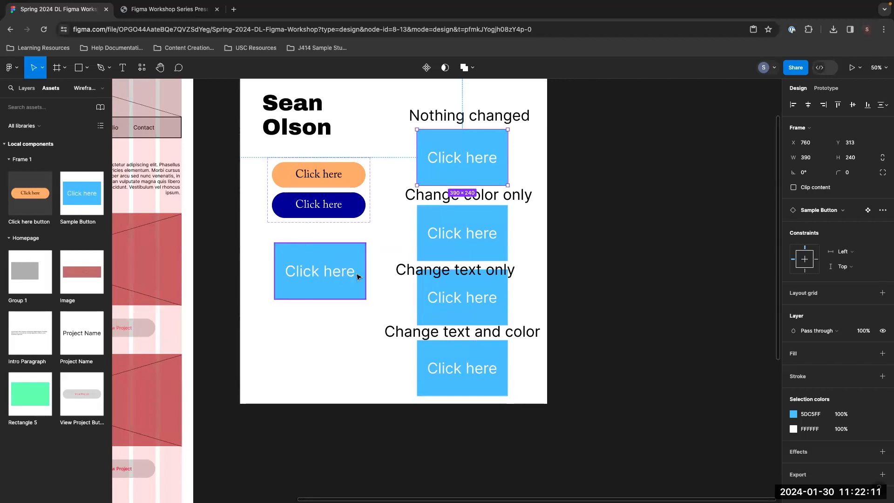
Change the fill of the Sample Button instance under "Change color only" to pink FF5DC8
click(464, 220)
click(464, 220)
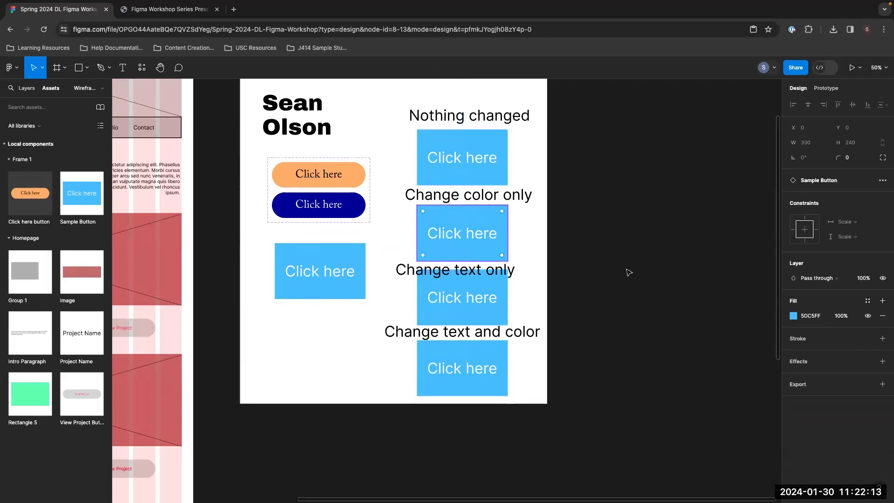
click(792, 318)
drag(745, 390, 763, 388)
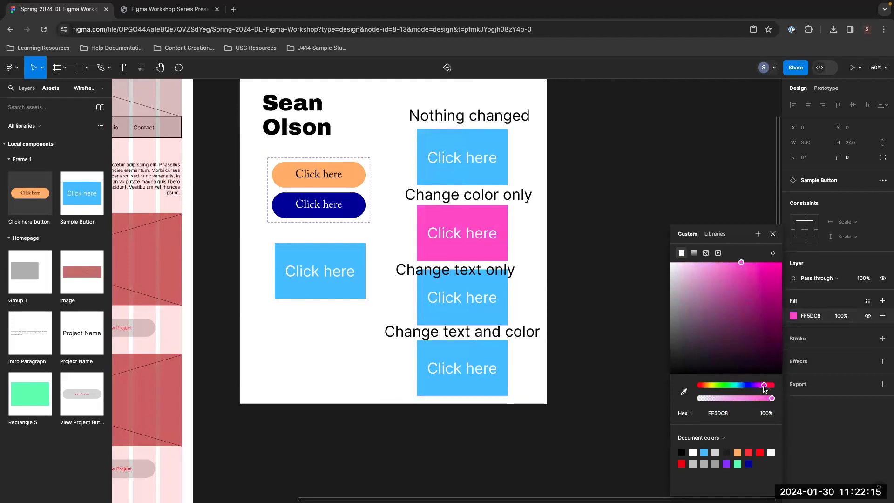
Change the text of the Sample Button instance under "Change text only" to "Plz click here"
click(472, 306)
double_click(472, 306)
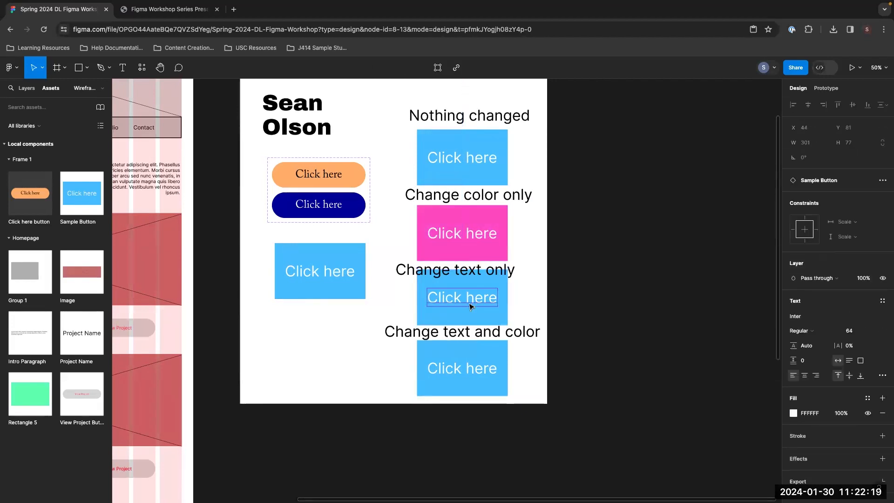
double_click(473, 301)
text(Plz click here)
key(Escape)
double_click(472, 303)
click(536, 311)
Change the instance under "Change text and color" to read "Plz click here" with a pink fill
double_click(475, 371)
double_click(474, 373)
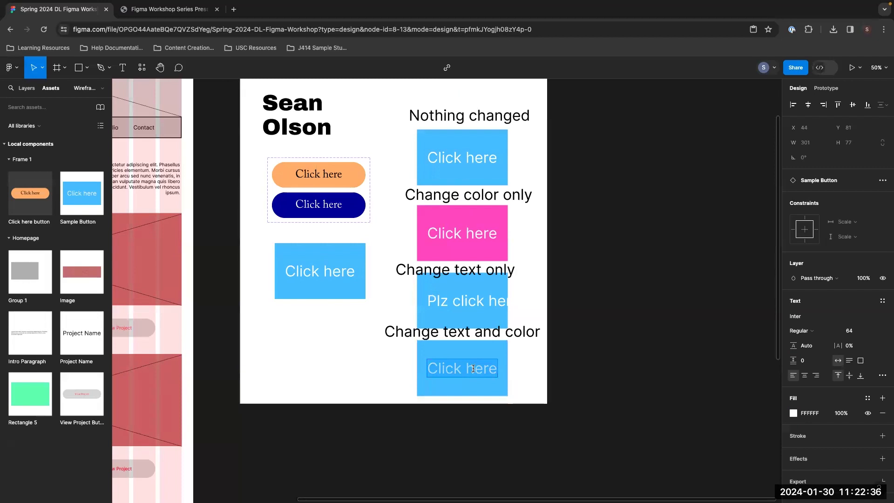
text(Plz click here)
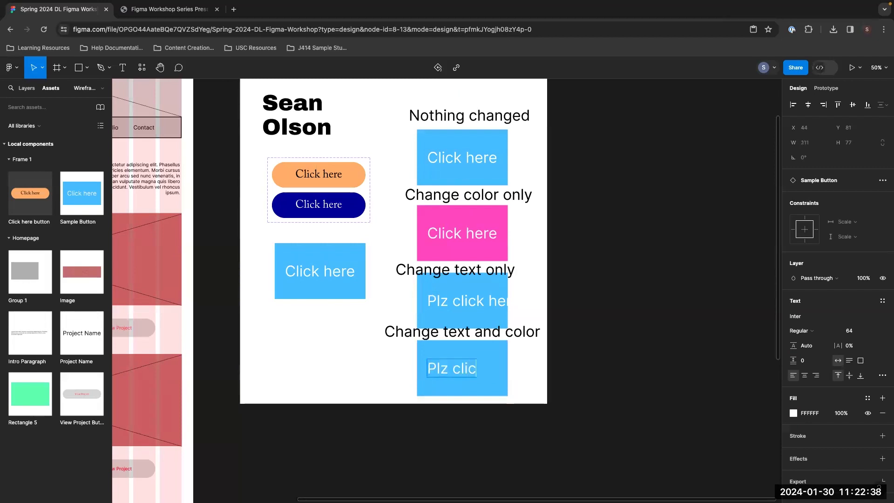
click(508, 359)
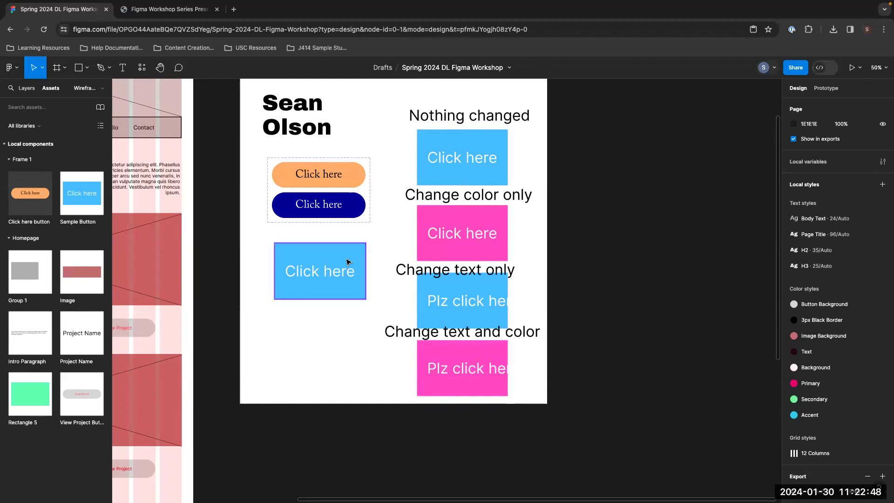
Recolor the main Sample Button component a deeper blue and change its text to "Really click here"
click(329, 254)
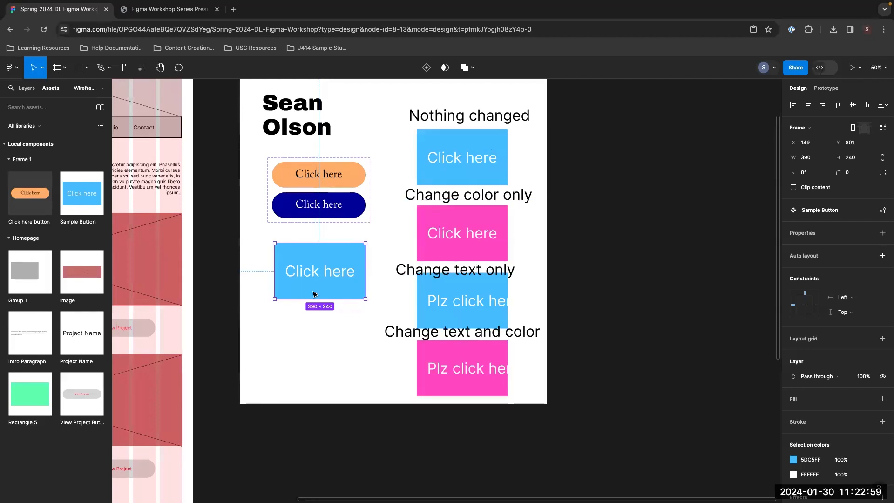
scroll(818, 380, down, 2)
scroll(819, 380, down, 1)
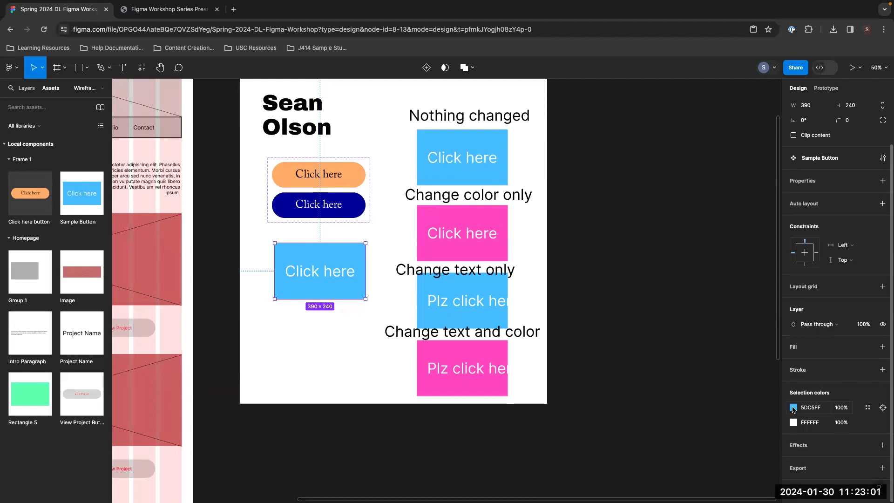
click(793, 407)
mouse_move(741, 389)
mouse_down()
mouse_move(718, 390)
mouse_move(768, 388)
mouse_move(727, 386)
mouse_up()
drag(724, 386, 736, 388)
double_click(339, 272)
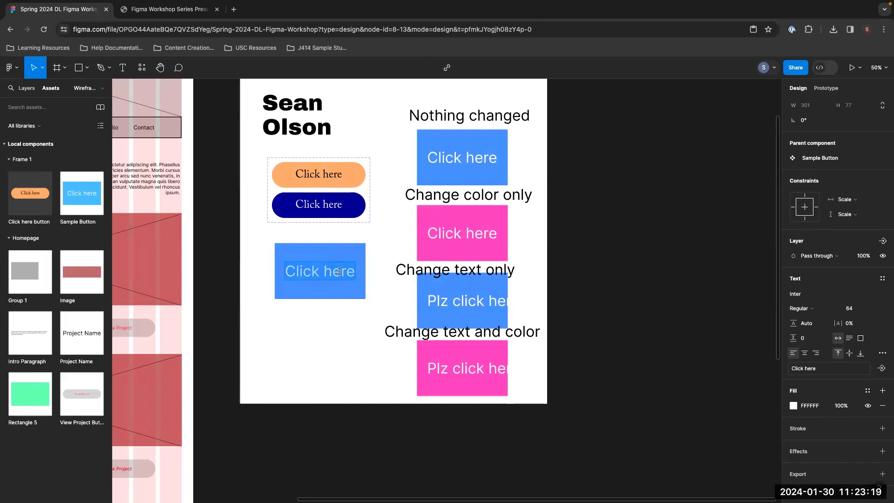
text(Really click here)
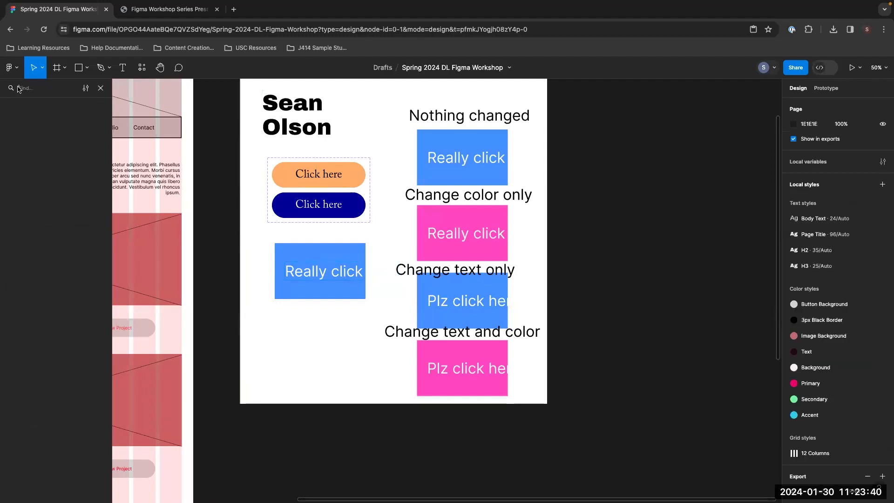
Close the layer search and switch from the Wireframe page to the Prototype page
click(100, 88)
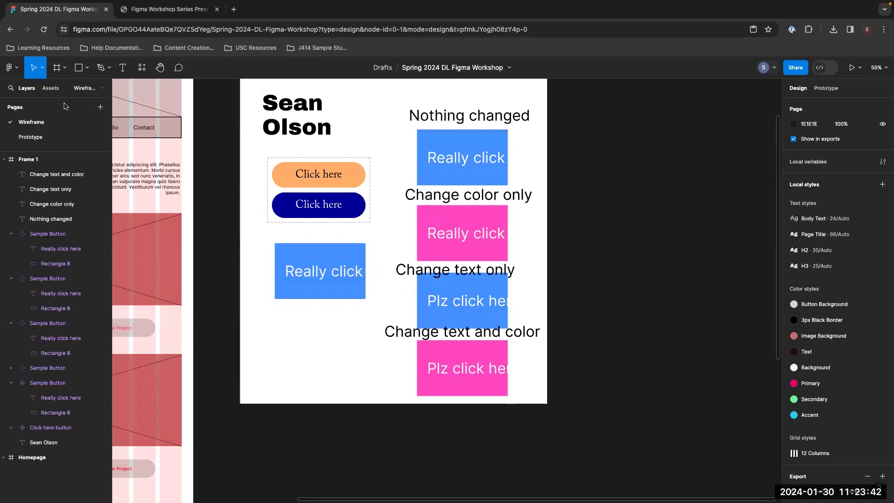
click(95, 90)
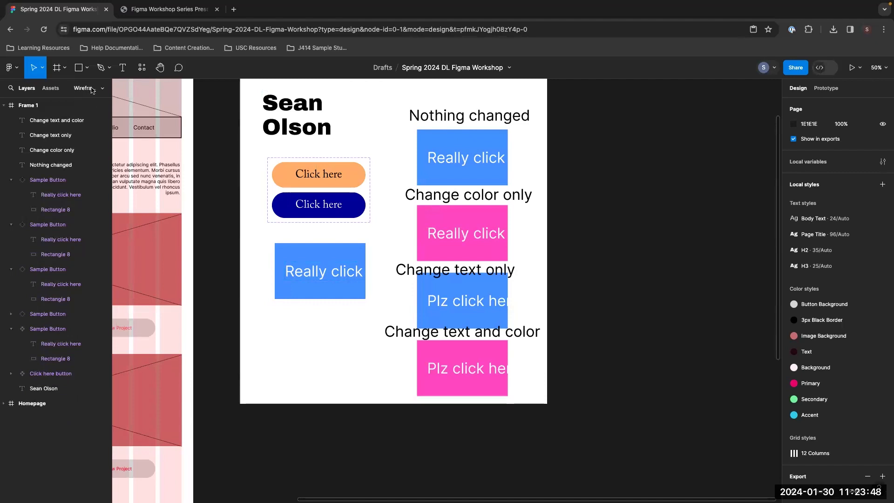
click(101, 89)
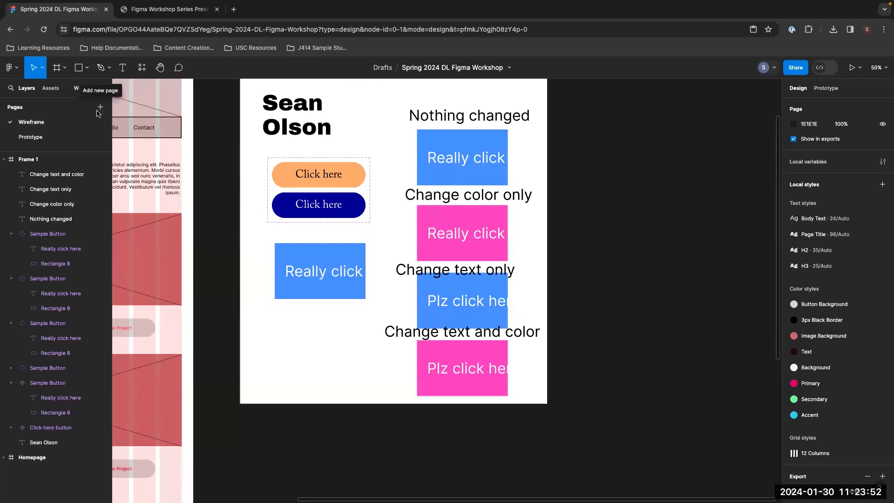
click(36, 137)
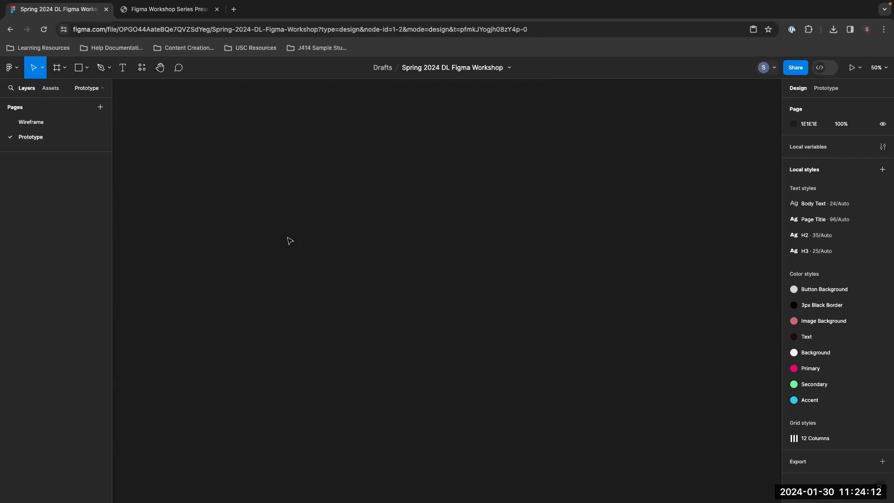
Add a rectangle to the empty Prototype page and set its size to 390 × 73
click(79, 68)
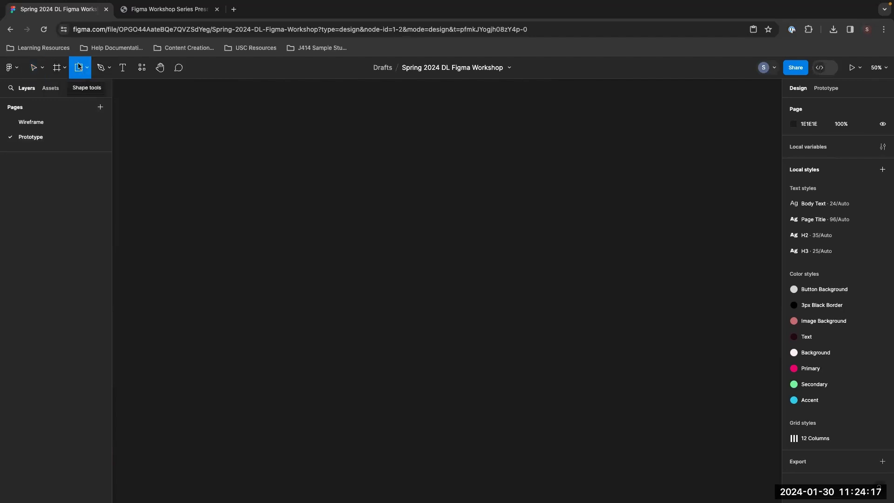
click(207, 200)
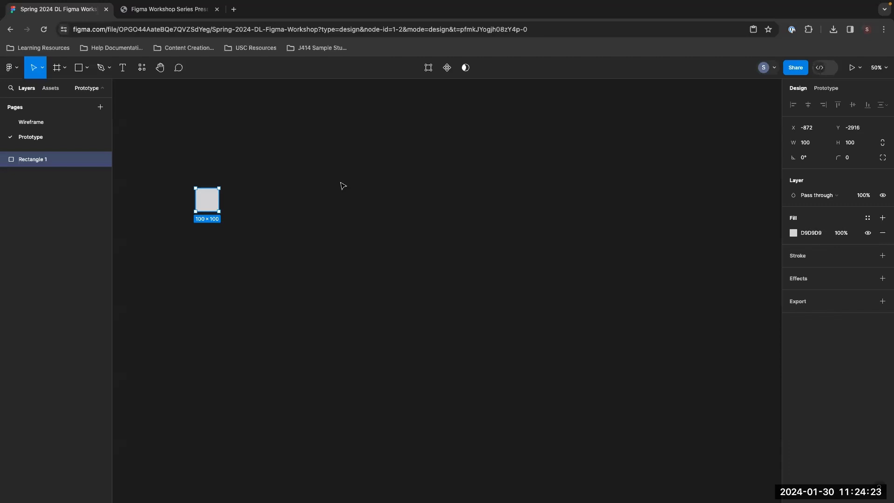
scroll(275, 202, up, 5)
scroll(386, 252, up, 3)
scroll(387, 252, left, 3)
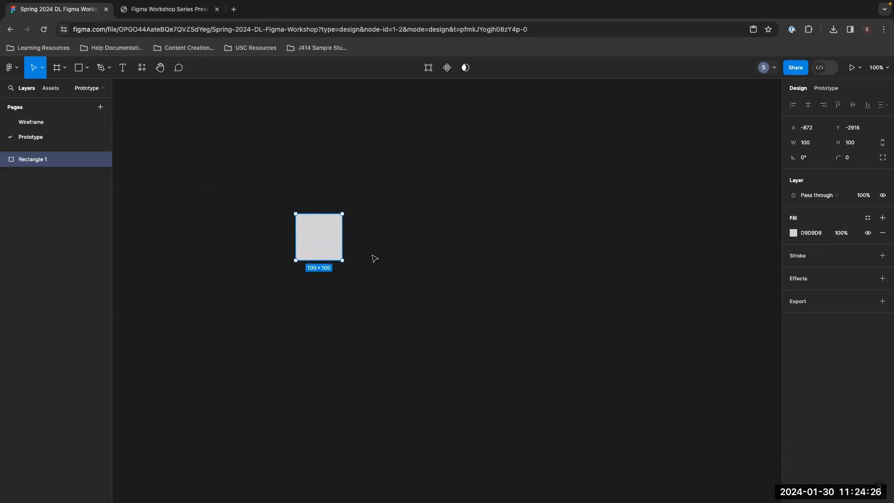
scroll(374, 258, right, 4)
scroll(374, 258, down, 2)
scroll(379, 250, up, 3)
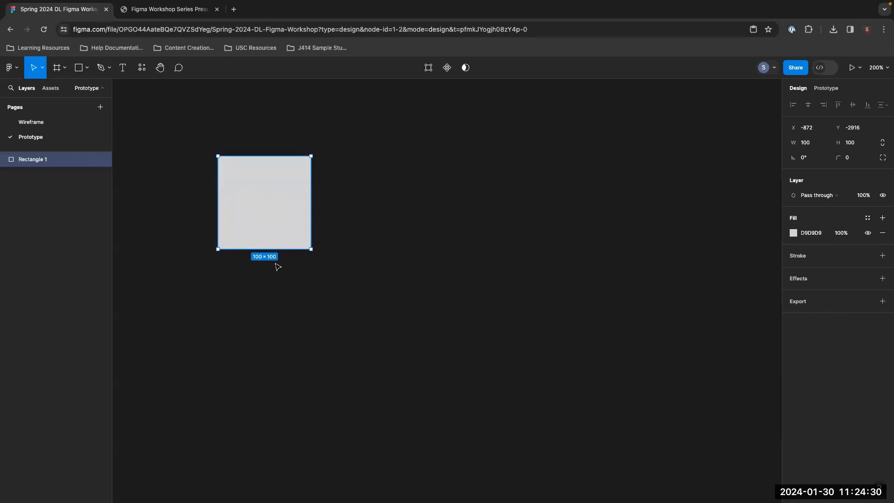
click(808, 144)
text(390)
click(855, 144)
text(7)
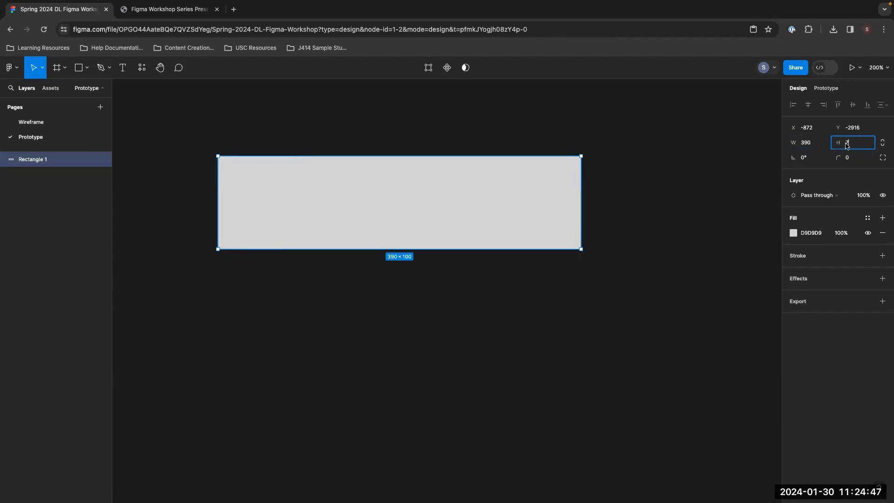
key(Return)
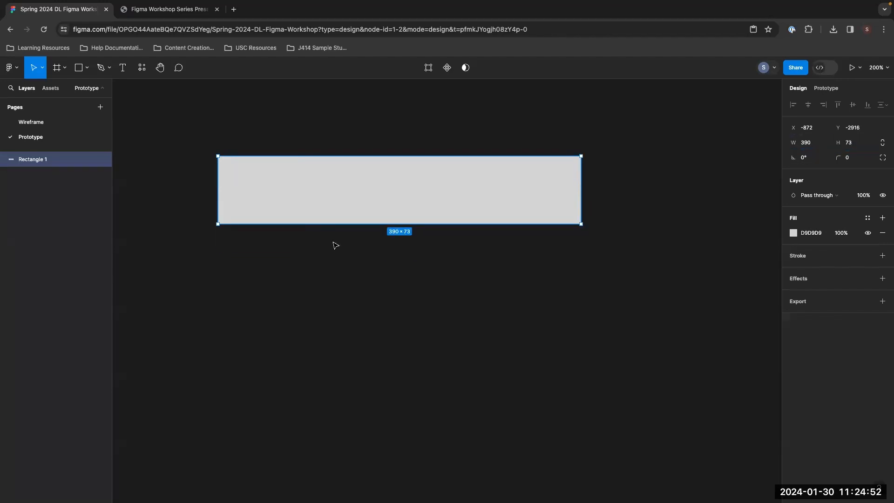
click(79, 68)
drag(232, 263, 242, 268)
drag(520, 375, 522, 371)
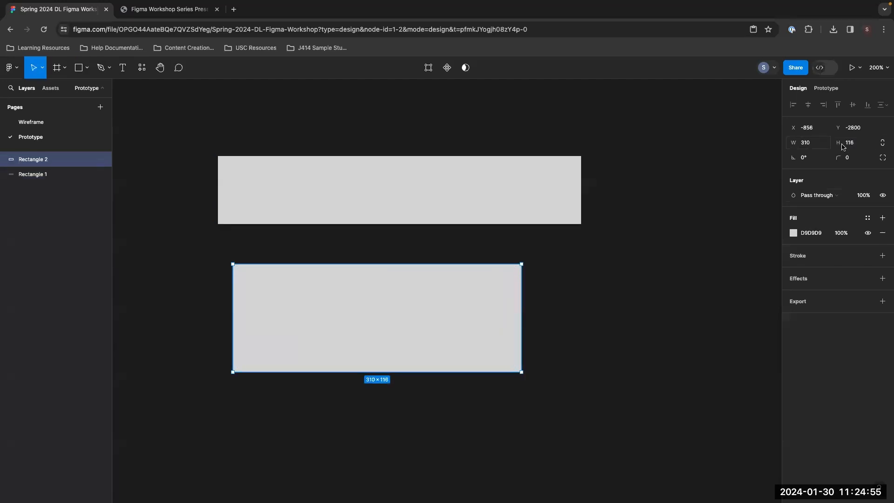
key(super+z)
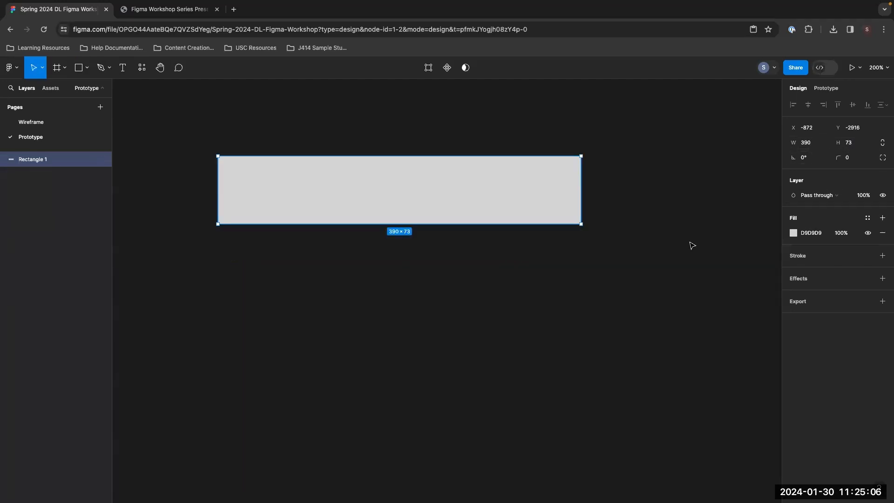
Give the rectangle a corner radius of 100 and apply the Primary color style to its fill
click(849, 159)
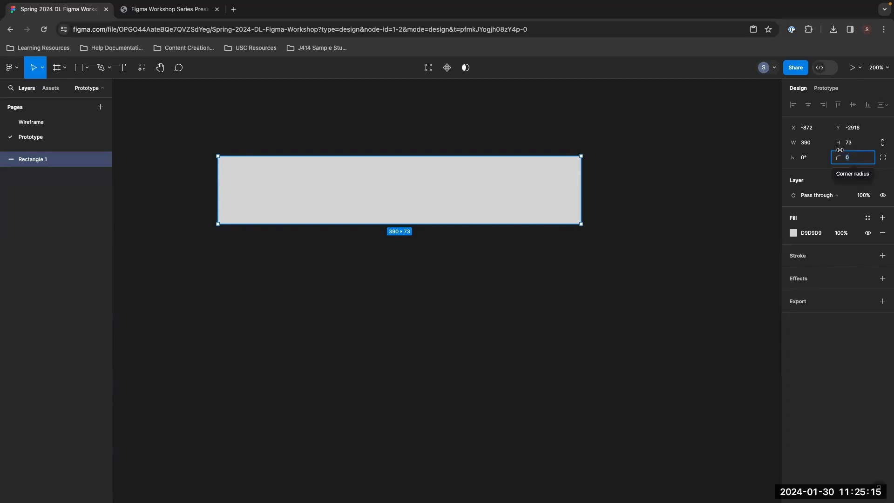
text(100)
key(Return)
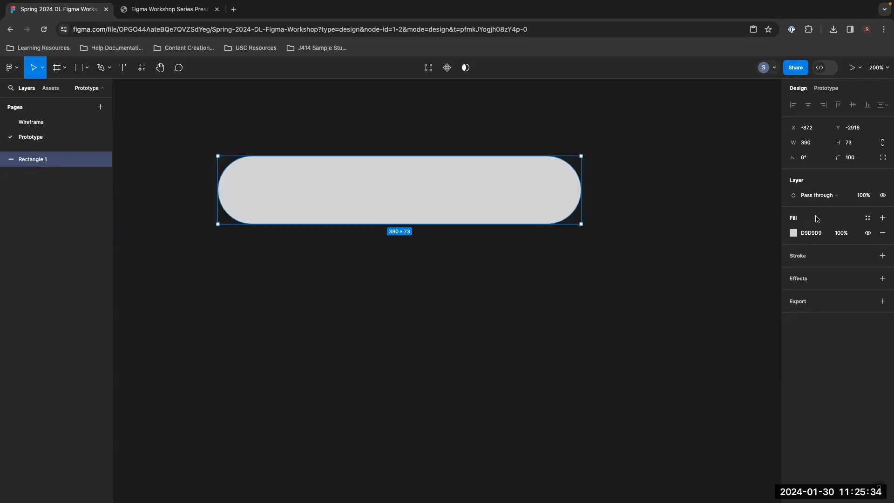
click(868, 220)
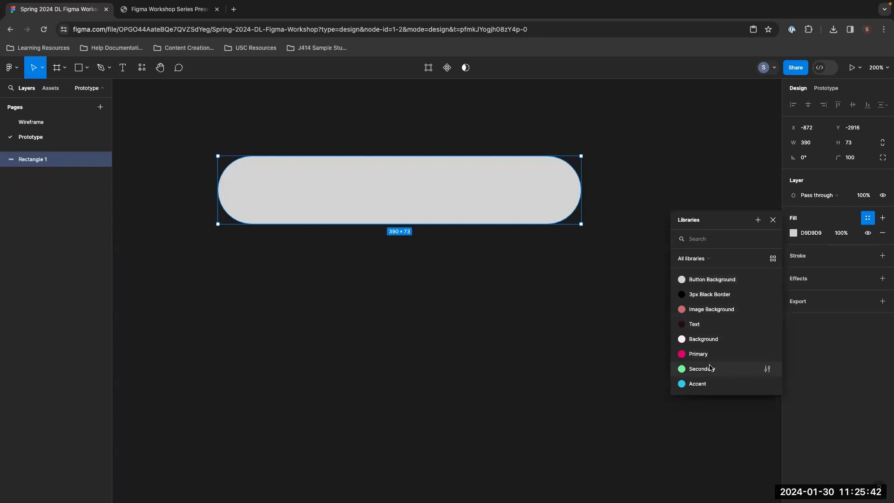
click(733, 359)
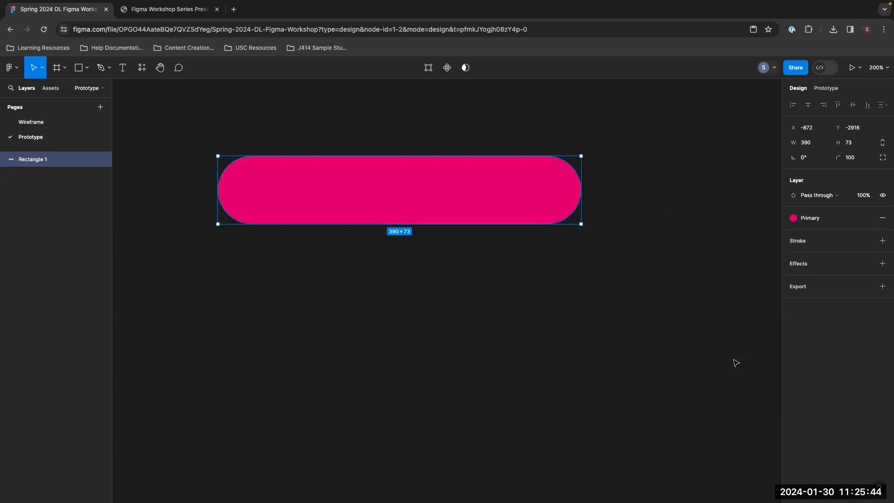
click(586, 278)
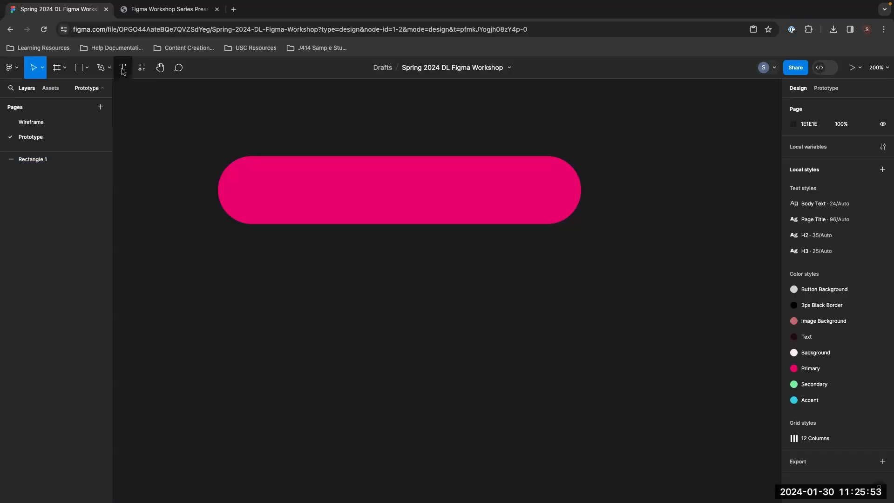
Add the text "View project" over the pink rounded rectangle
click(123, 69)
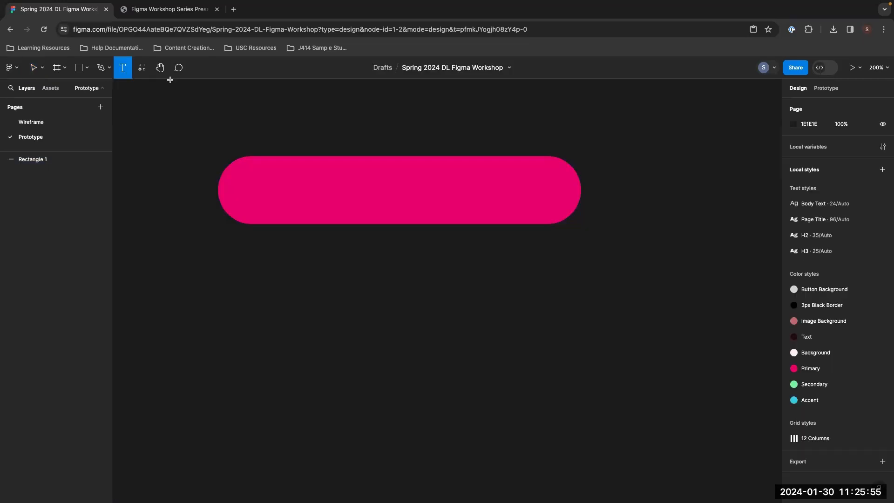
click(333, 186)
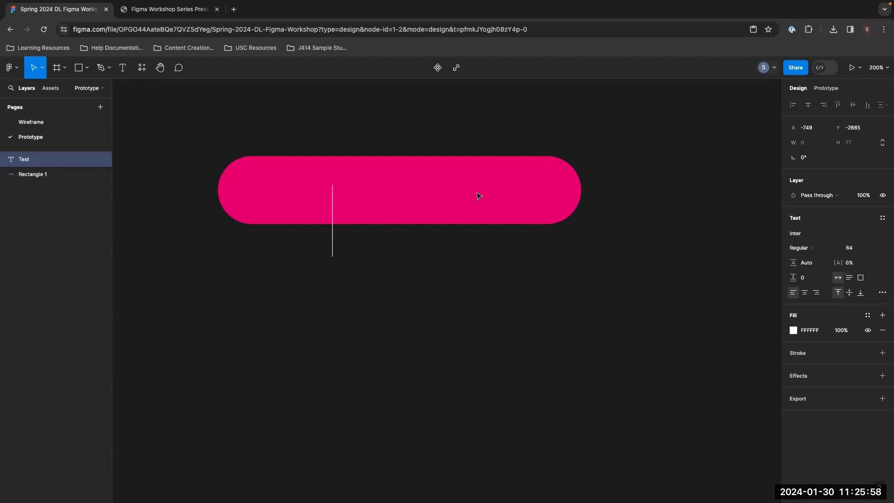
text(View project)
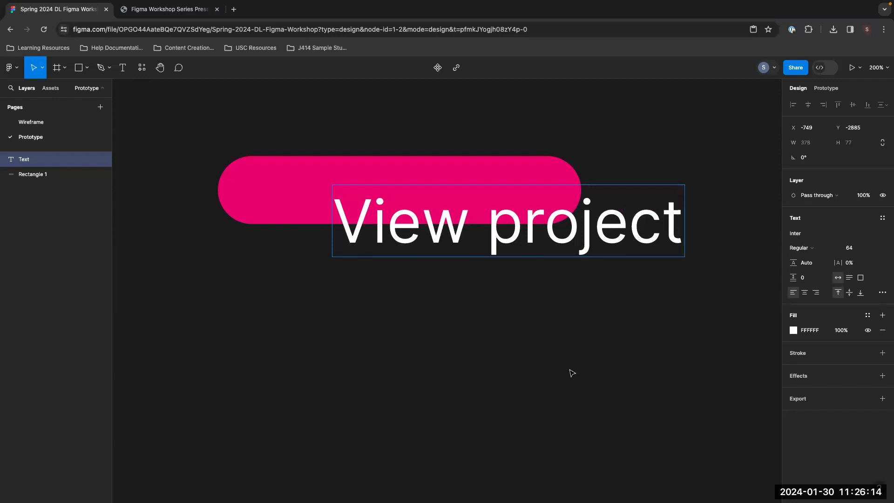
key(Escape)
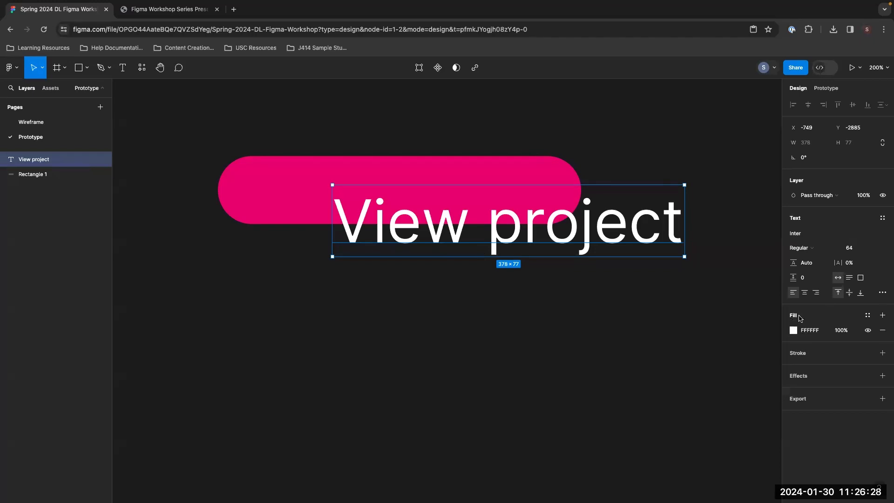
Apply the Background color style and the H3 text style to the "View project" text
click(868, 318)
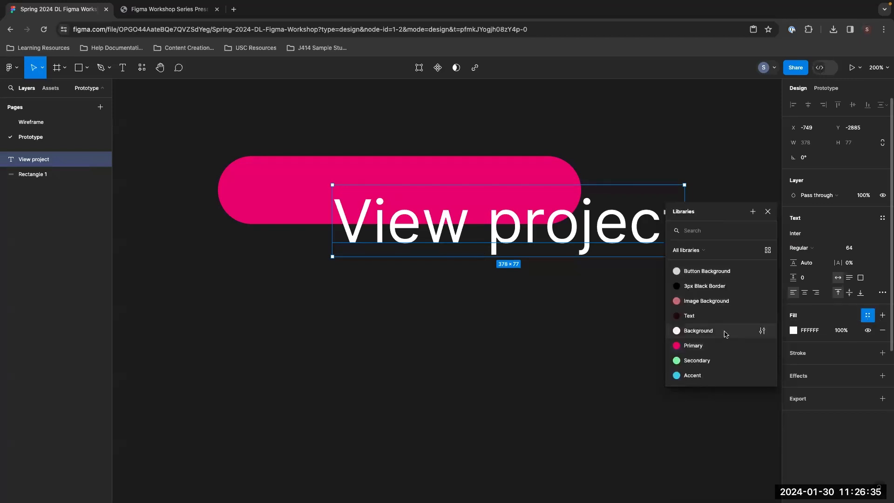
click(731, 332)
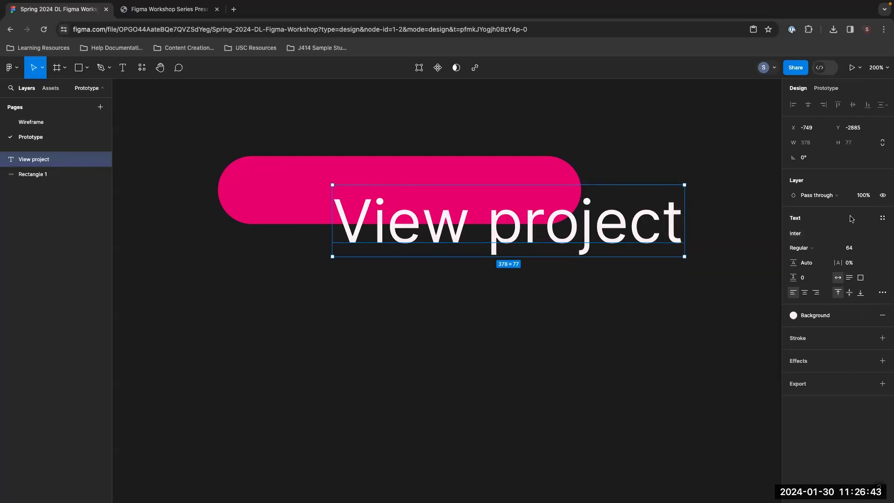
click(882, 218)
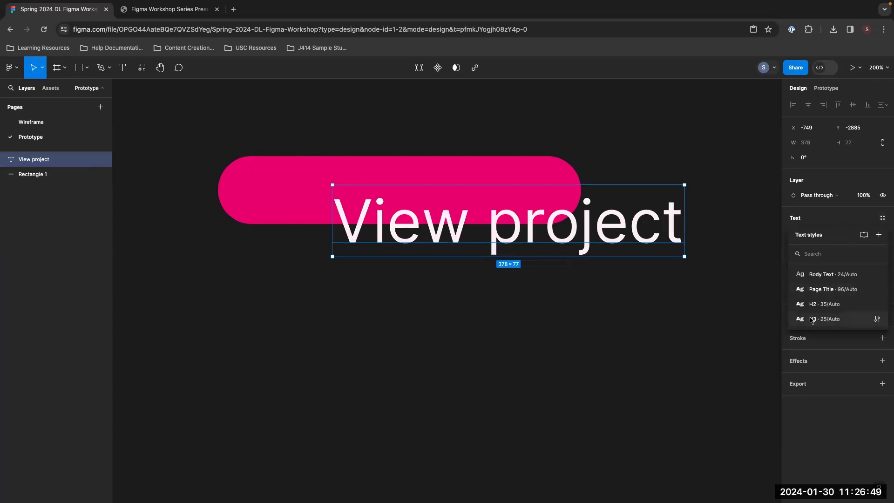
click(813, 320)
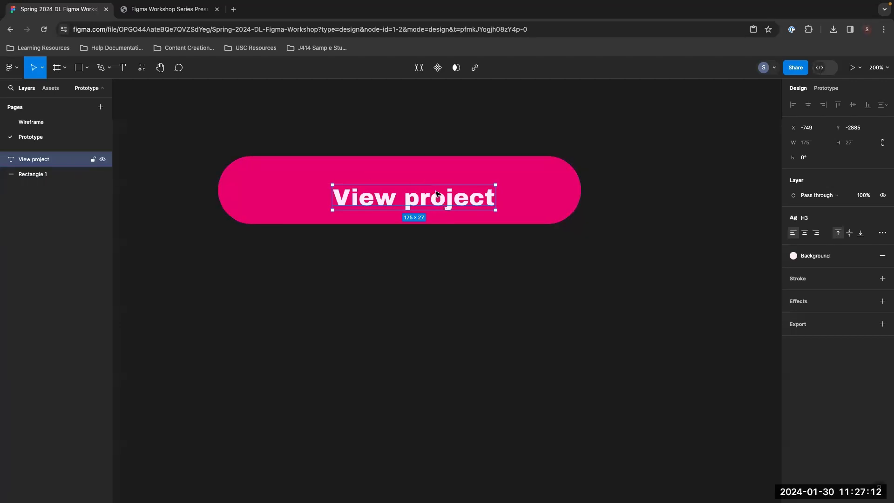
Align the "View project" text and the pink rectangle on their horizontal and vertical centers
click(461, 286)
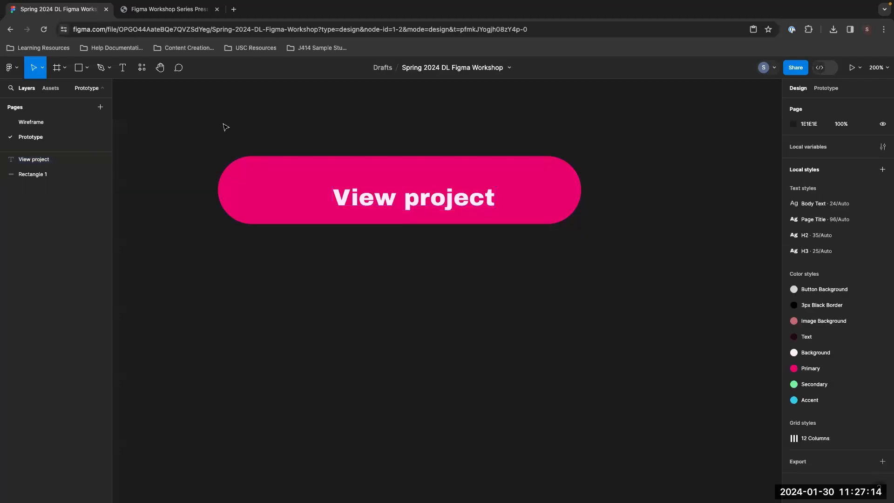
drag(223, 124, 613, 373)
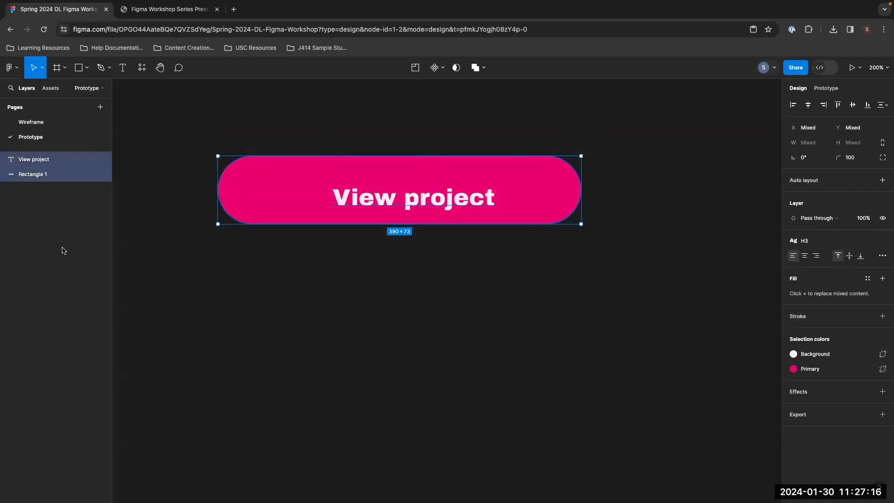
key(Escape)
click(59, 161)
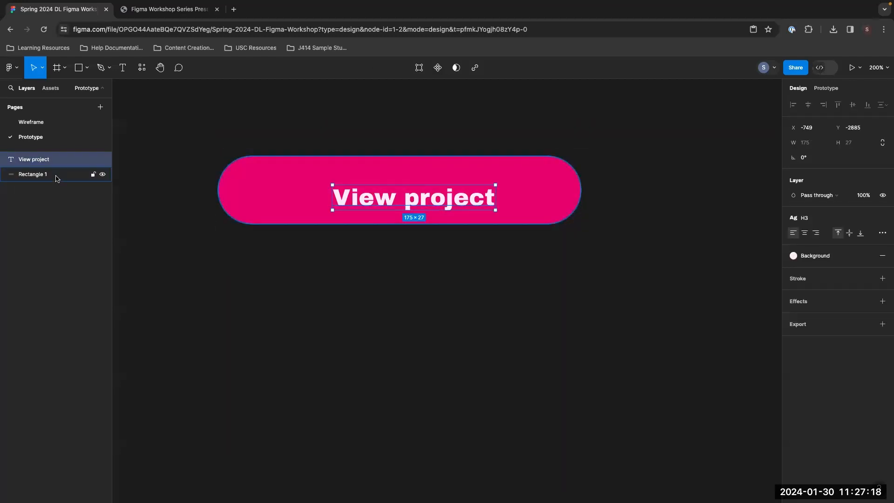
shift+click(57, 175)
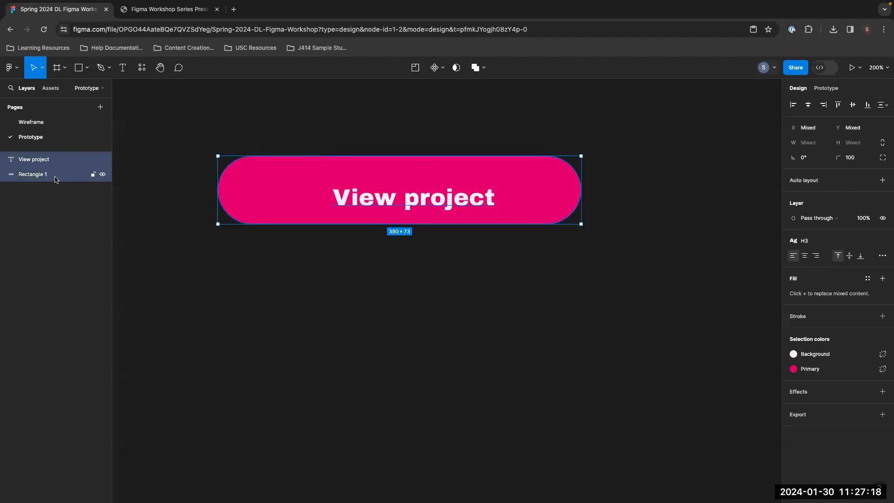
click(809, 106)
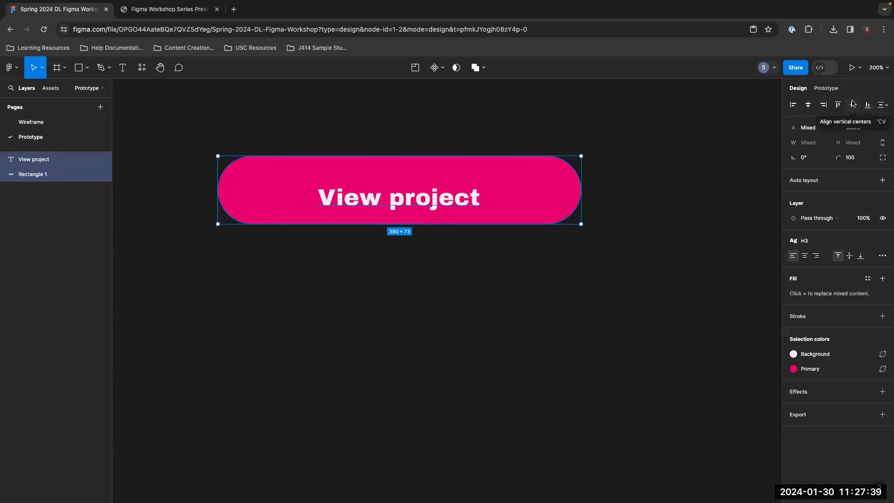
click(853, 106)
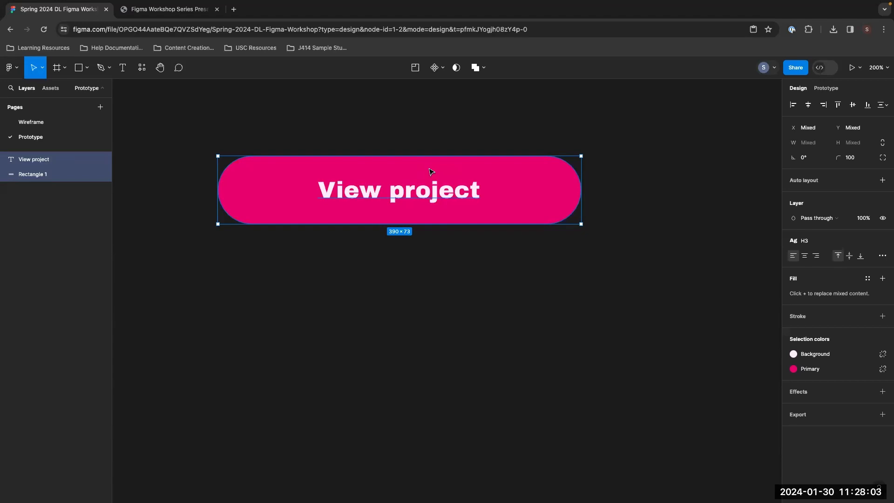
Group the "View project" text with the pink rectangle and look over the grouping commands
key(super+g)
click(13, 68)
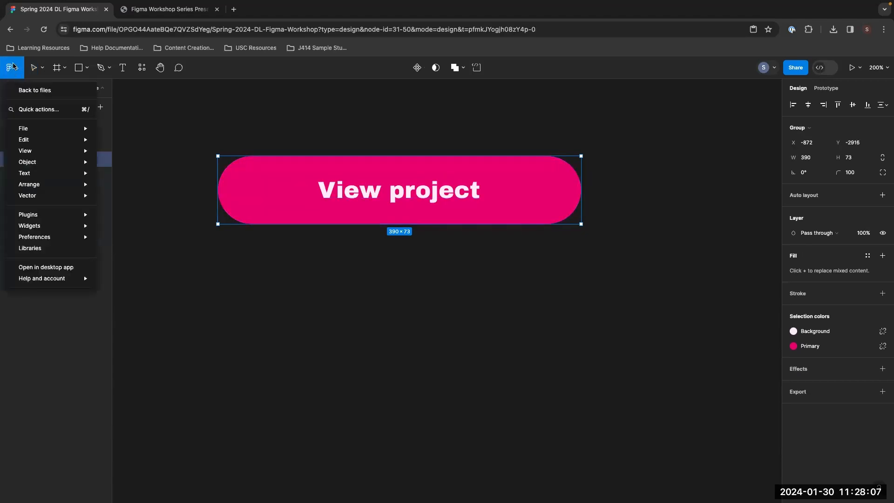
mouse_move(41, 166)
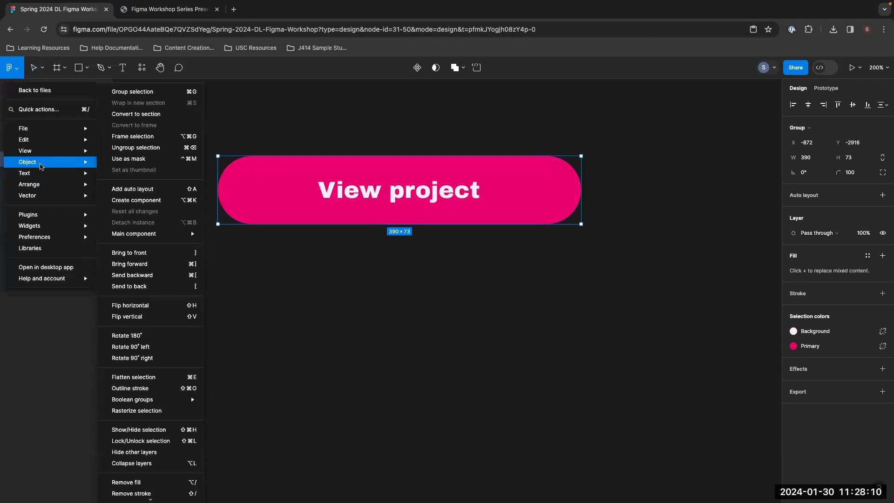
click(522, 208)
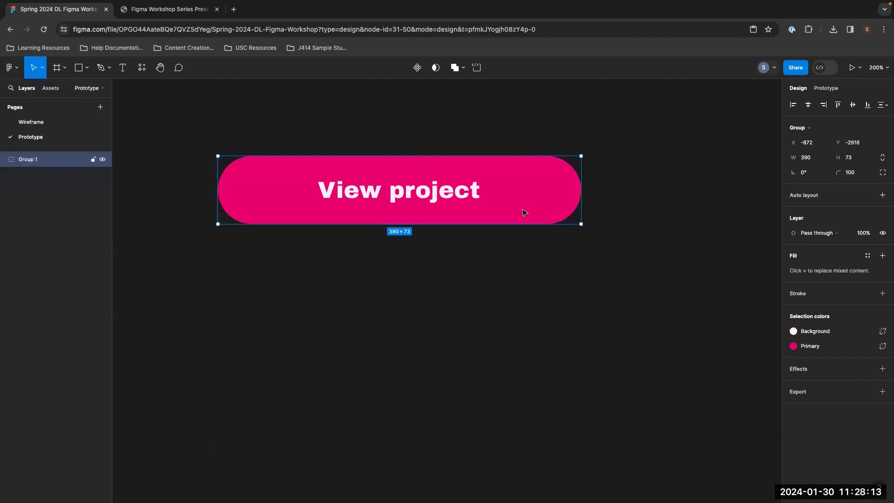
right_click(522, 209)
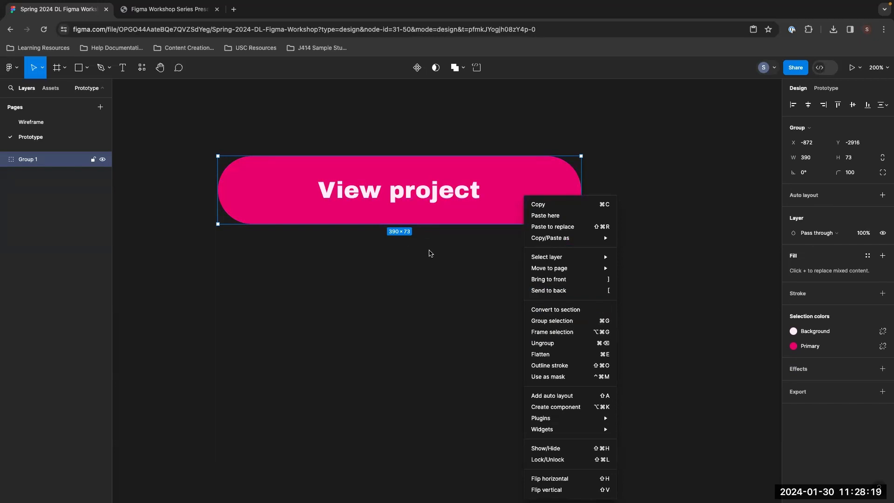
key(Escape)
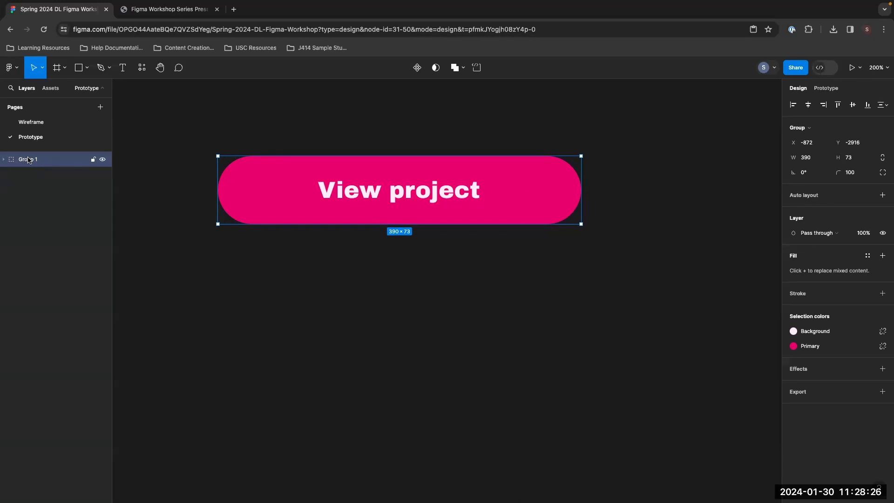
Rename the button group as "View Project Button"
double_click(27, 160)
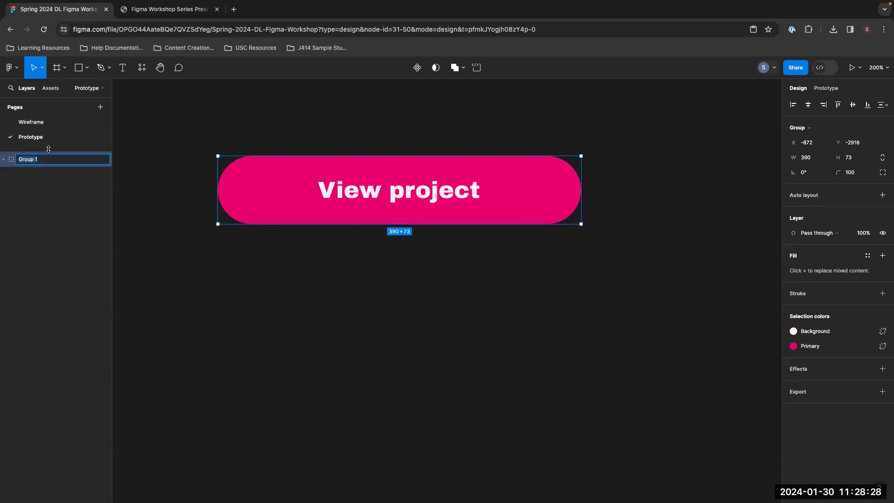
text(View p)
key(BackSpace)
text(Project Button)
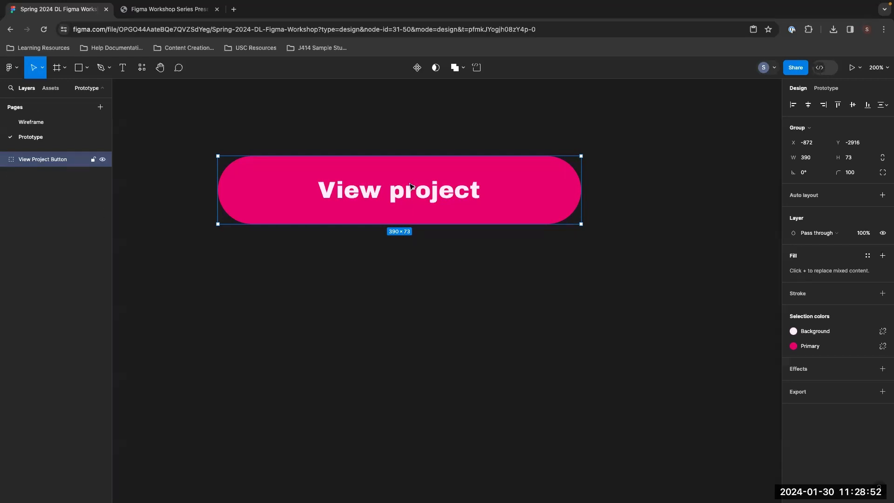
Try extending the button text to "View project here" and remove the added word
double_click(399, 196)
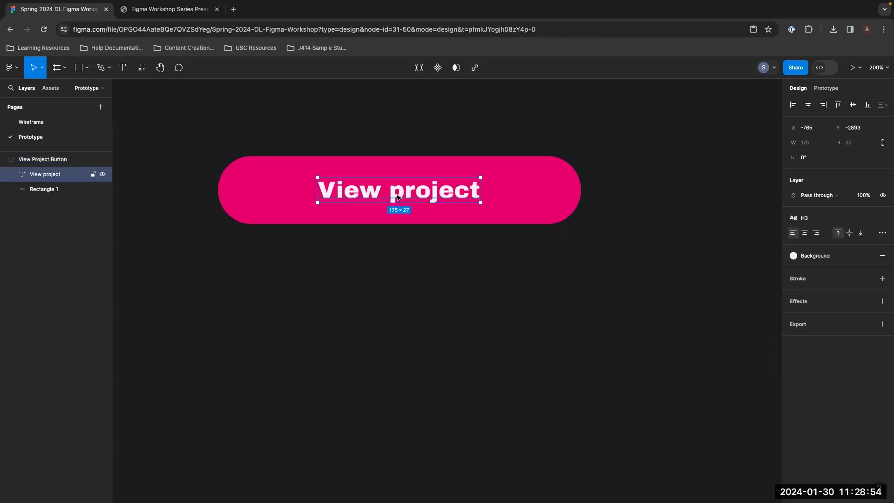
double_click(399, 197)
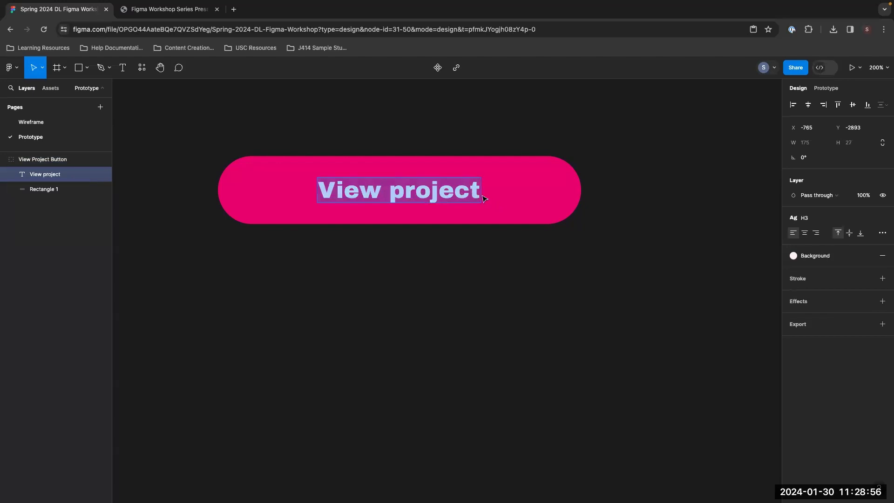
click(477, 187)
text(here)
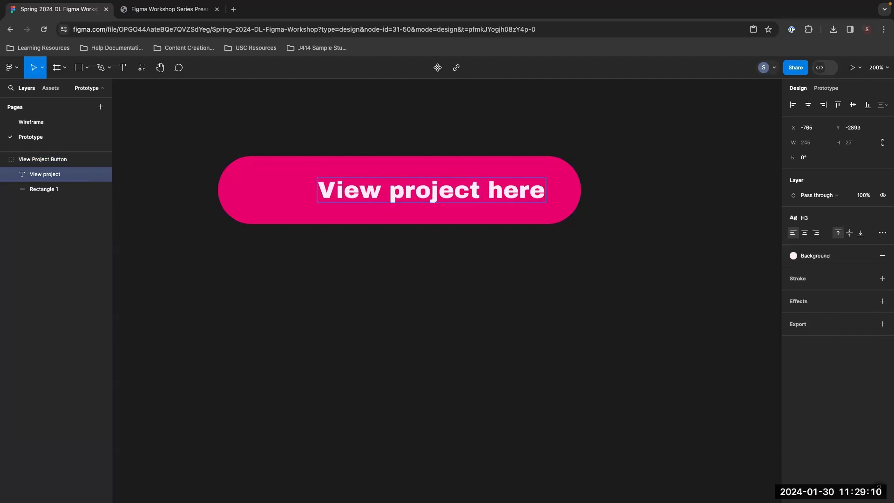
key(BackSpace)
key(BackSpace)
key(BackSpace)
key(BackSpace)
key(BackSpace)
key(Escape)
Apply auto layout with a horizontal direction to the View Project Button group
click(77, 160)
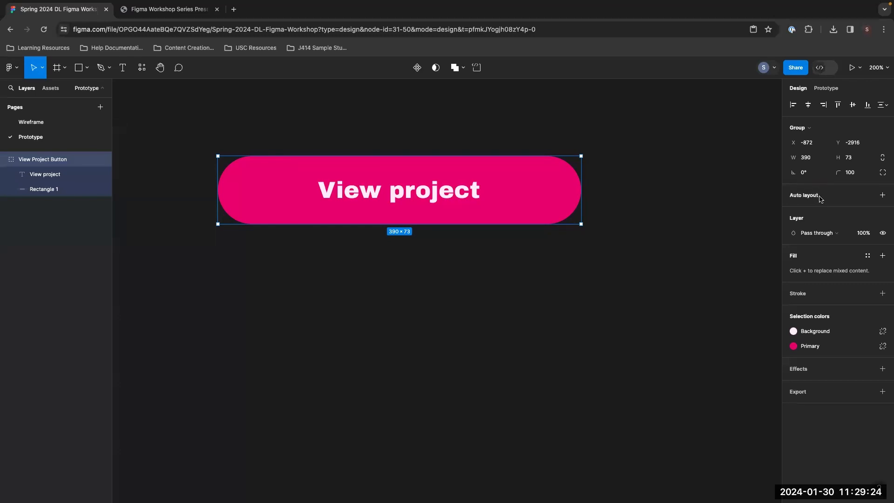
click(883, 195)
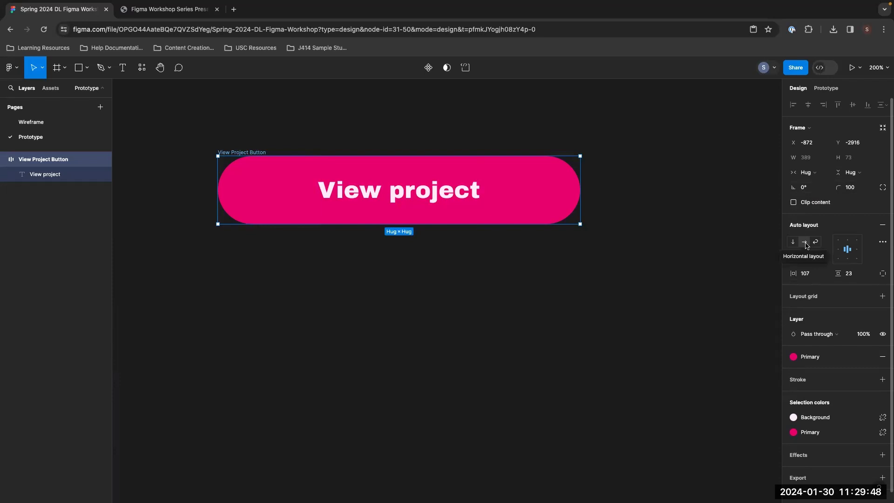
click(807, 246)
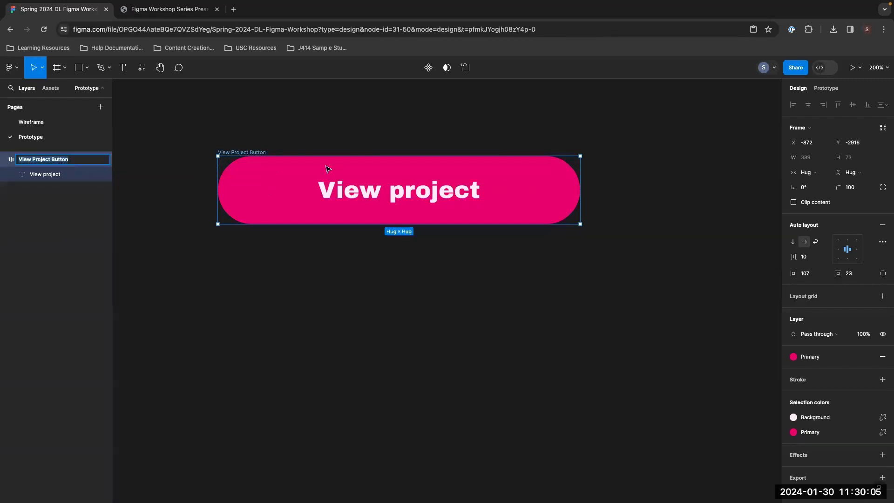
click(359, 252)
click(565, 168)
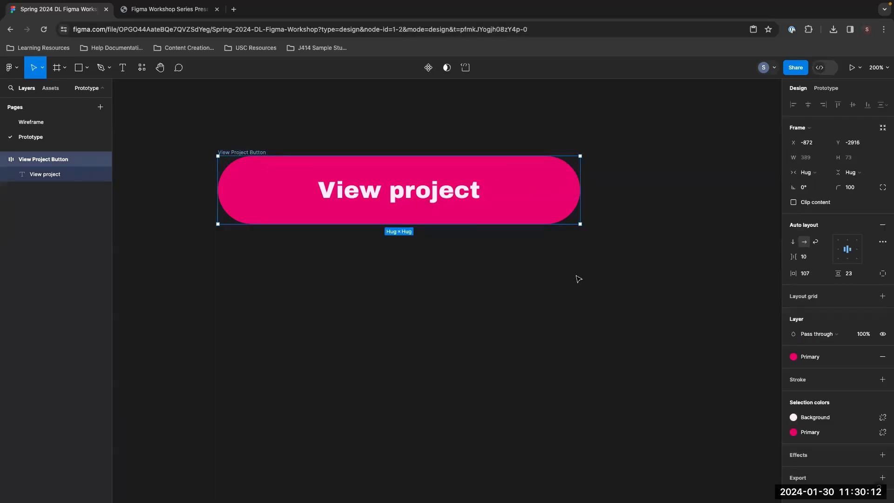
Draw a rectangle about 194 × 75 and place it before the text inside the View Project Button frame
click(578, 276)
key(r)
drag(242, 163, 423, 233)
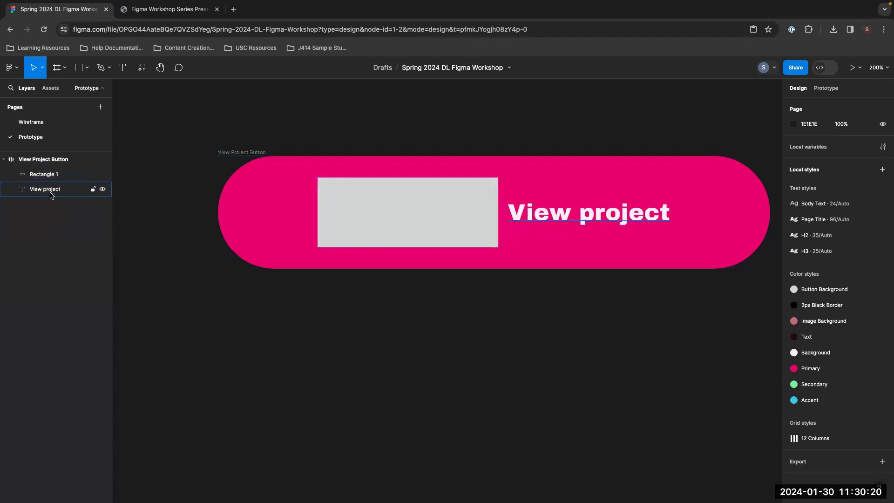
click(52, 191)
click(54, 176)
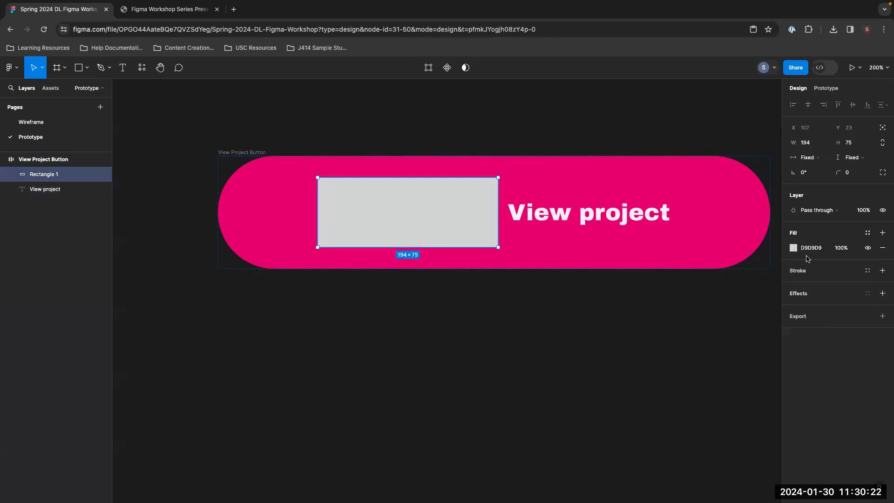
Try the vertical and wrap auto layout directions on the View Project Button frame
click(67, 161)
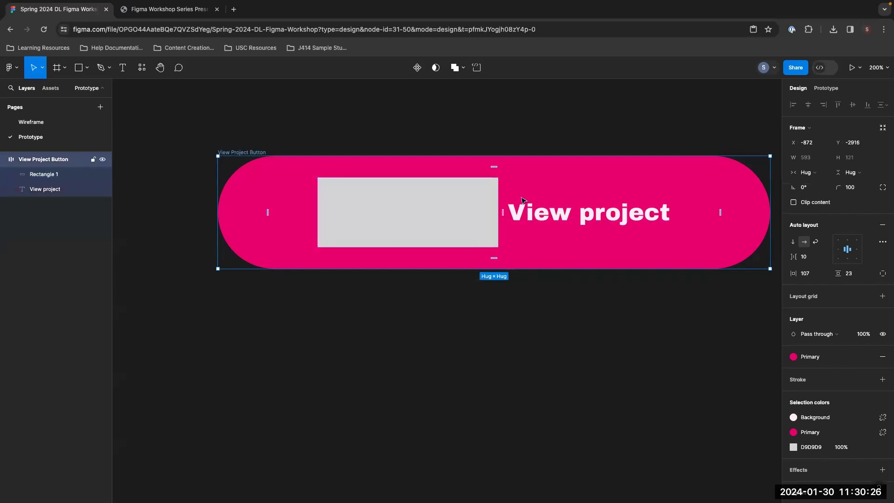
click(793, 242)
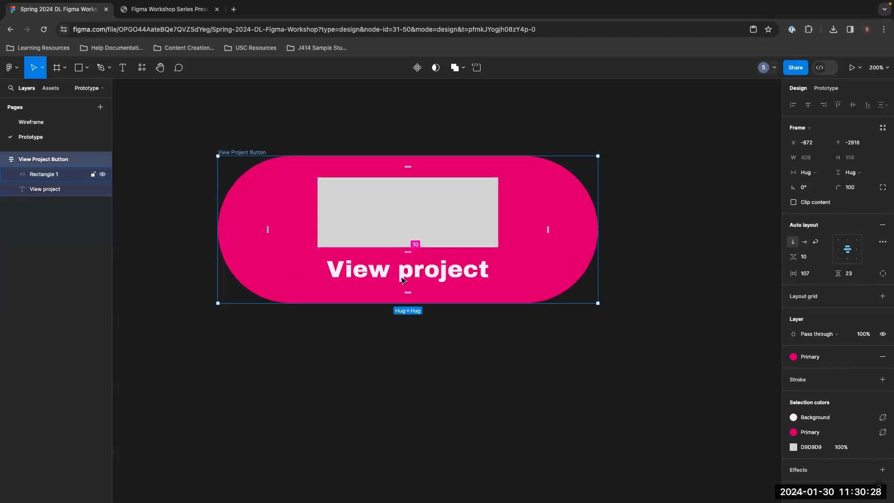
click(816, 242)
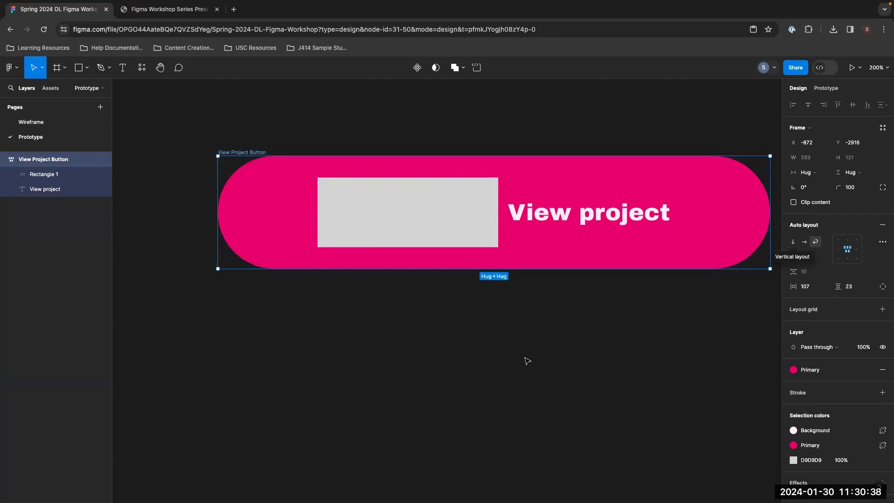
Undo the layout direction changes and the added gray rectangle
key(Return)
key(Tab)
key(shift+Tab)
key(ctrl+z)
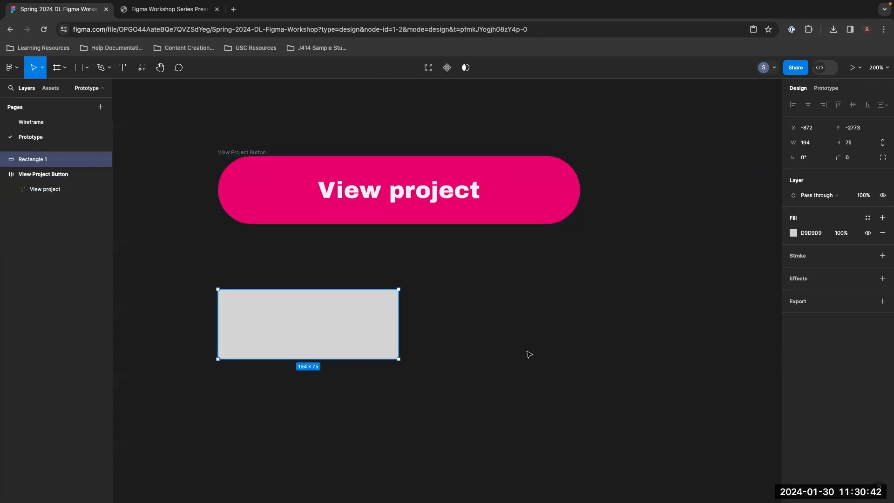
key(ctrl+z)
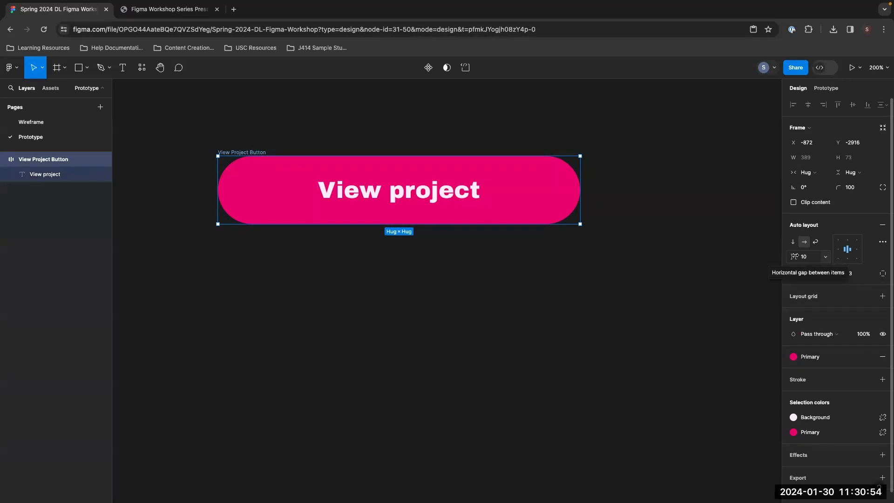
drag(797, 256, 797, 255)
key(ctrl+super+f)
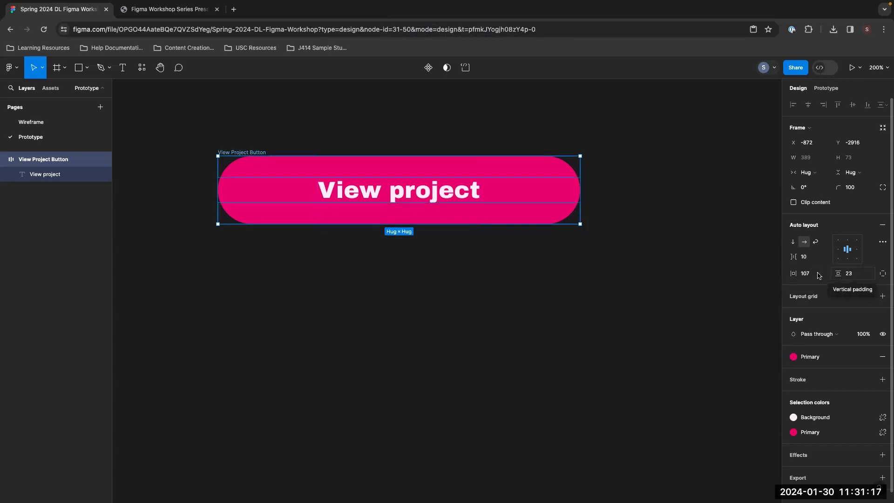
click(480, 194)
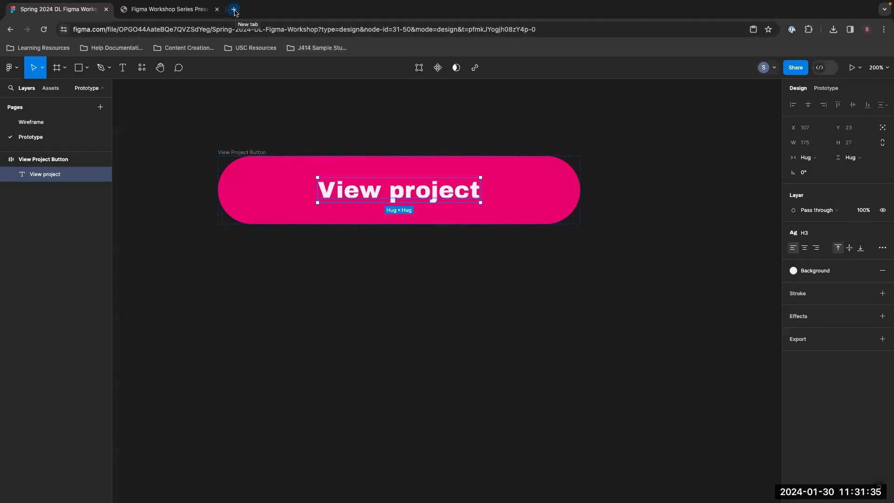
Open the annenberg.usc.edu website in a new browser tab
click(233, 9)
text(ann)
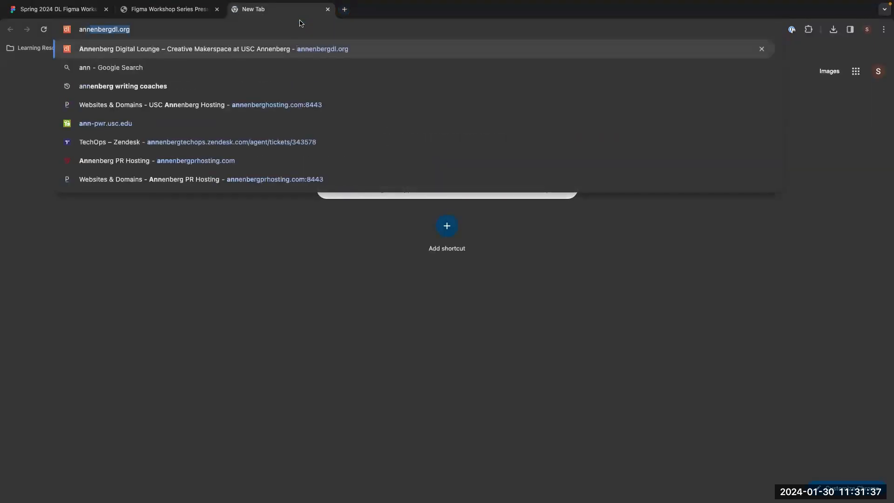
text(enberg.usc.edu)
key(Return)
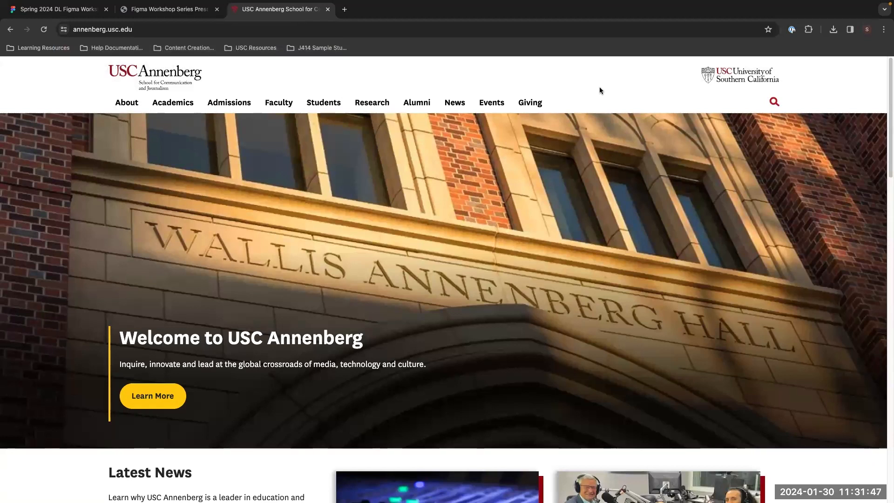
Inspect the Annenberg home page's code and examine the box model of the Latest News heading
right_click(580, 74)
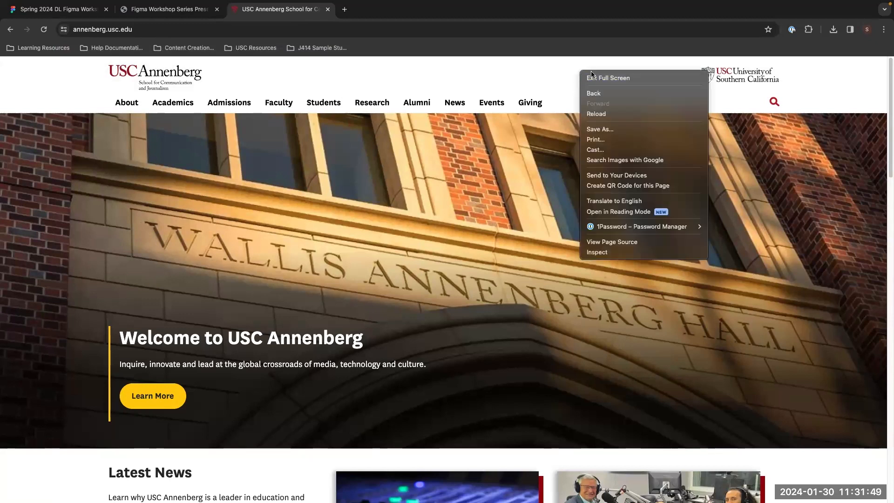
click(598, 253)
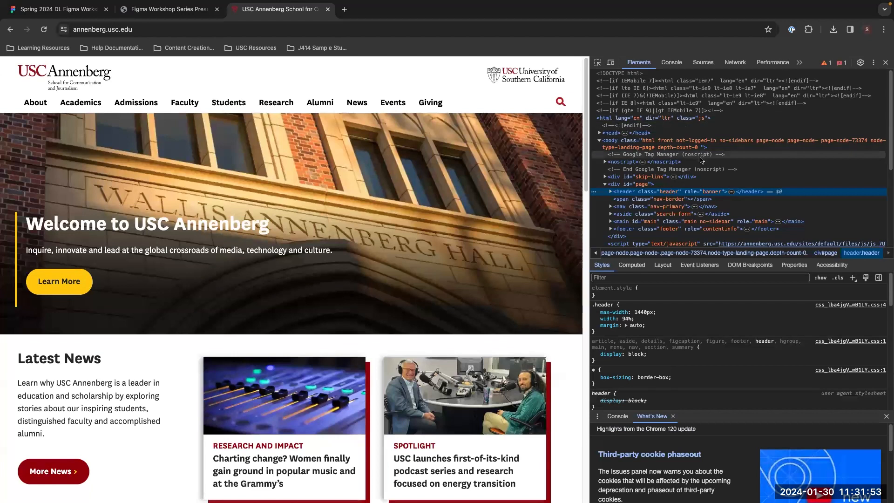
scroll(699, 159, down, 5)
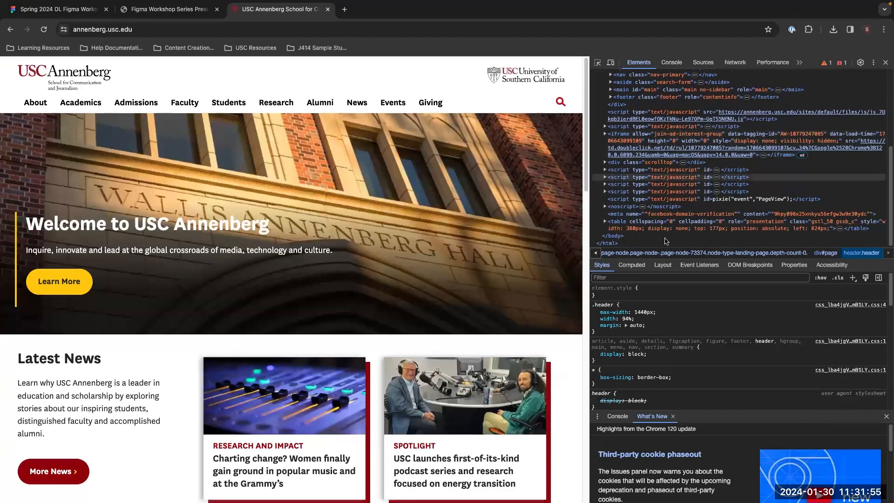
scroll(736, 336, down, 5)
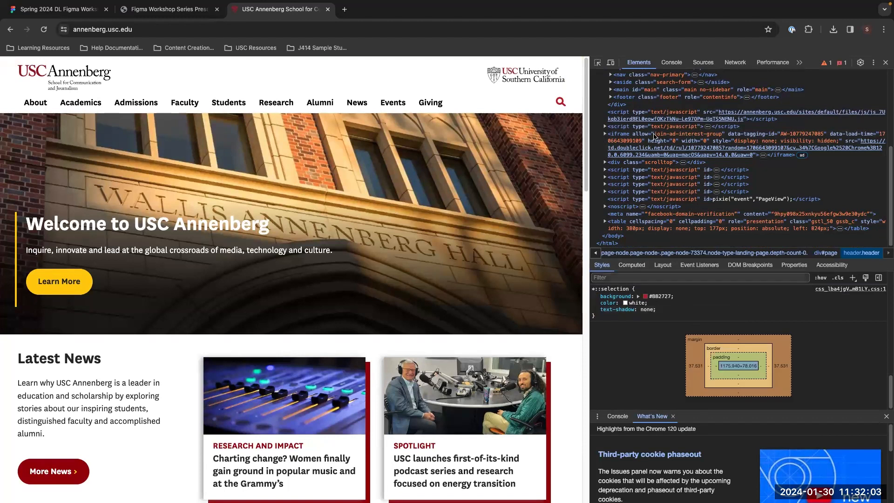
click(599, 64)
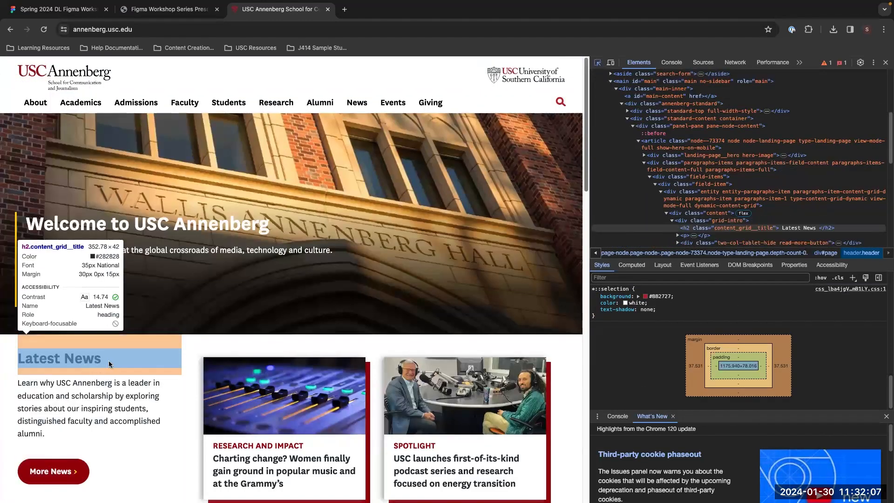
click(108, 364)
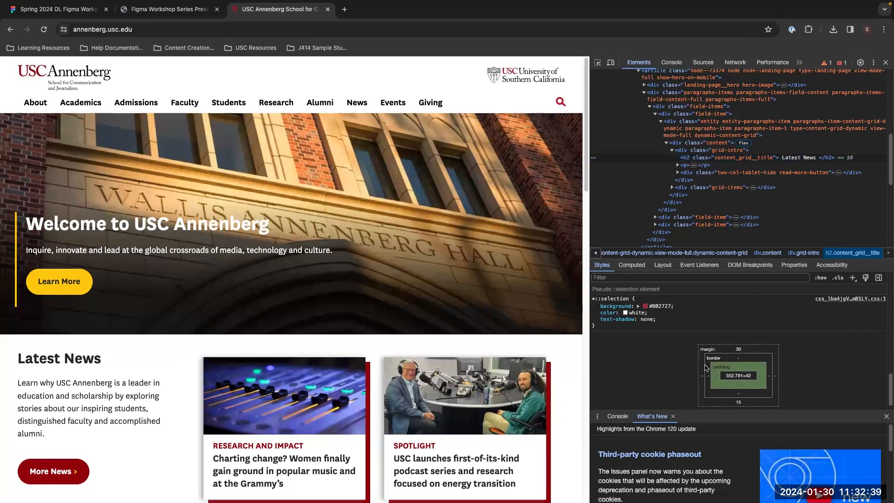
key(super+alt+i)
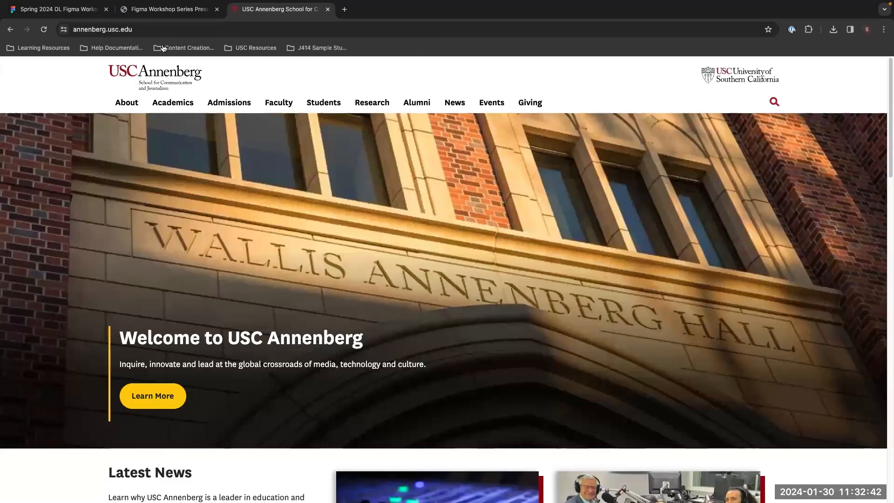
Reopen the page inspector on the Annenberg home page and switch back to the Figma workshop file
right_click(443, 78)
click(458, 259)
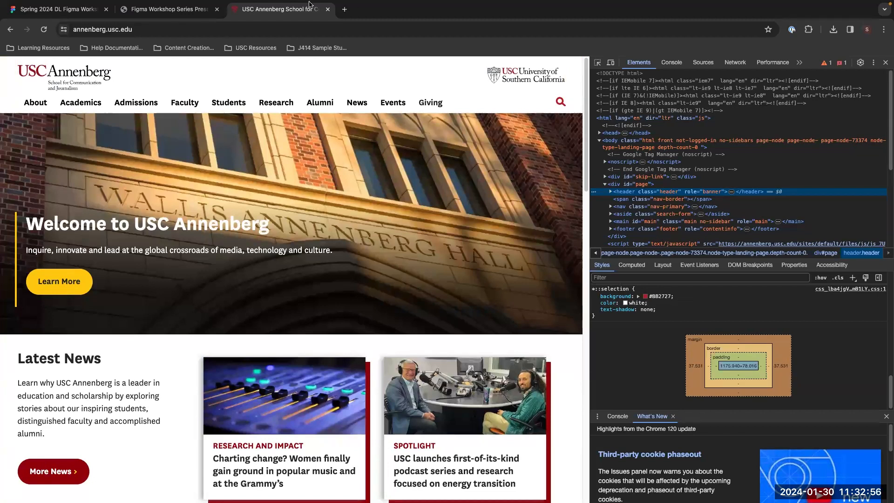
click(67, 11)
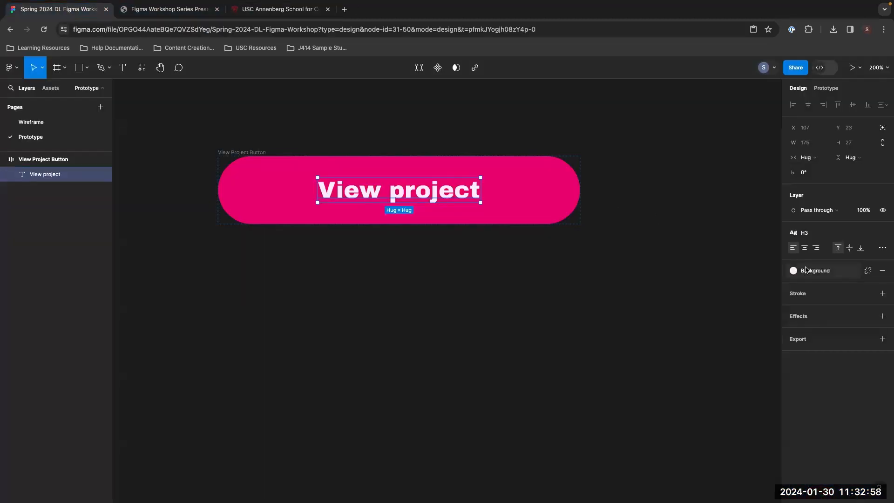
Try a black outside stroke with a weight of 11 on the View Project Button frame
key(Escape)
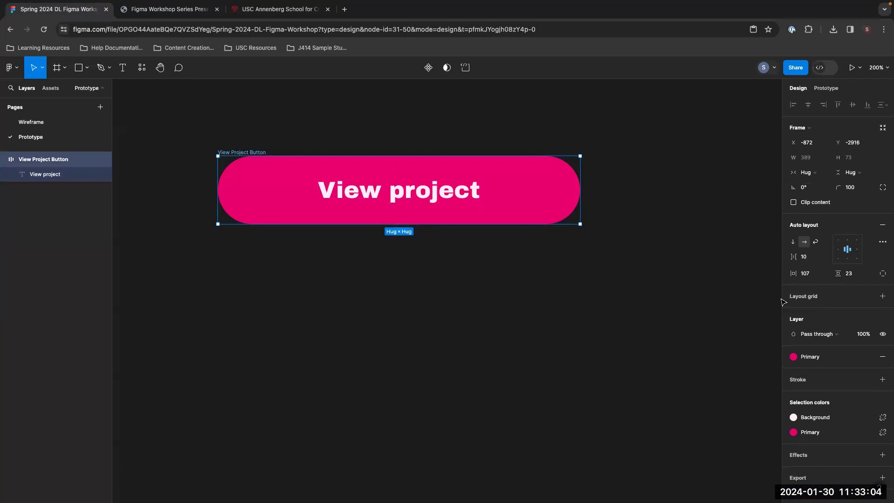
scroll(778, 302, down, 1)
scroll(824, 349, down, 1)
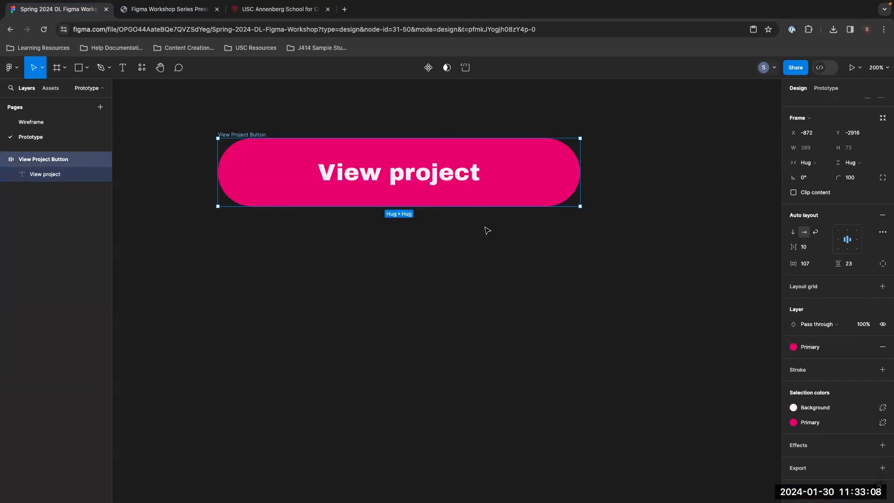
click(882, 370)
drag(838, 399, 847, 401)
click(812, 401)
click(811, 411)
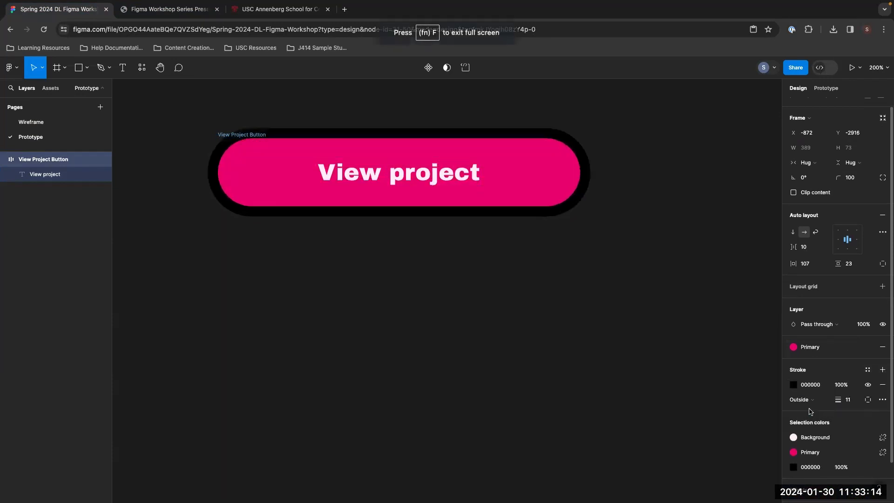
click(601, 175)
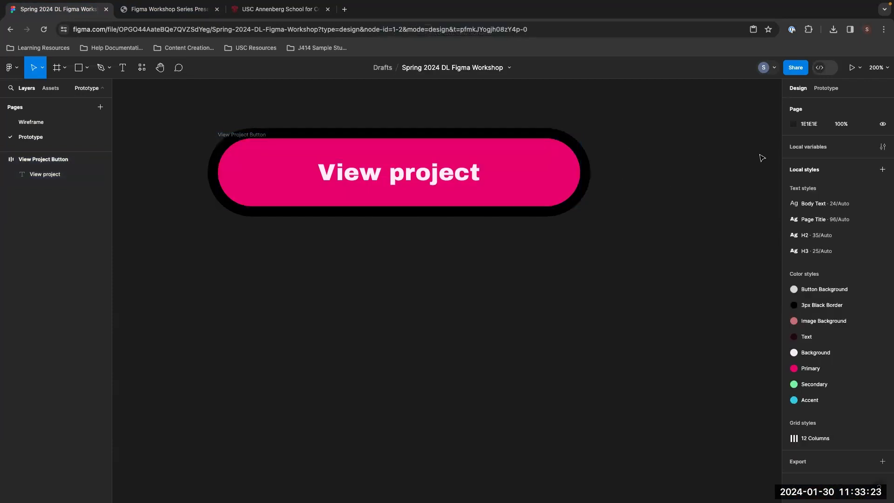
double_click(476, 170)
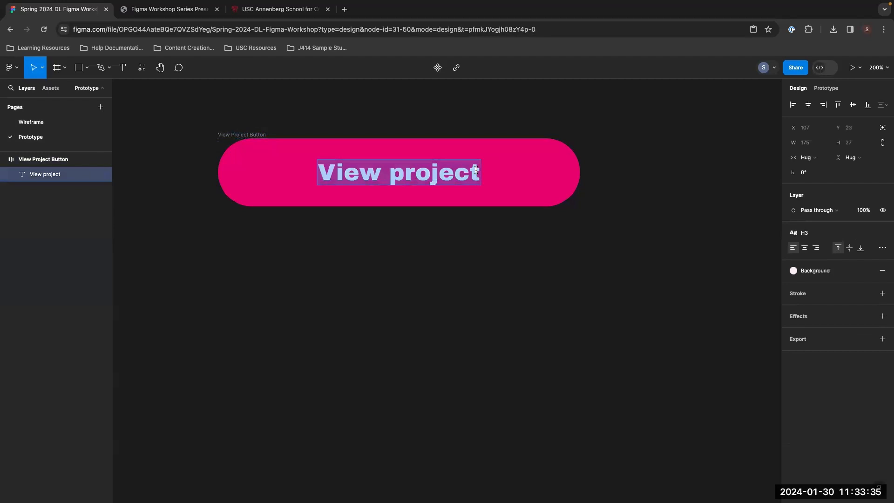
click(476, 170)
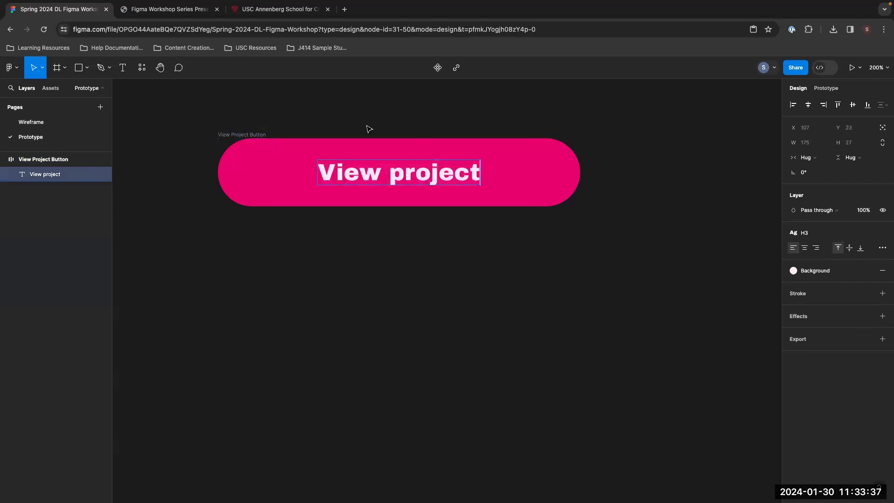
click(375, 251)
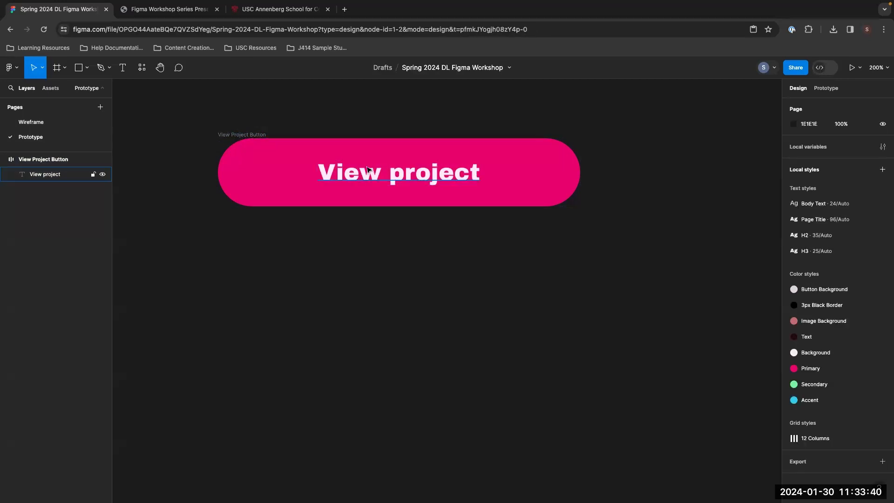
click(518, 158)
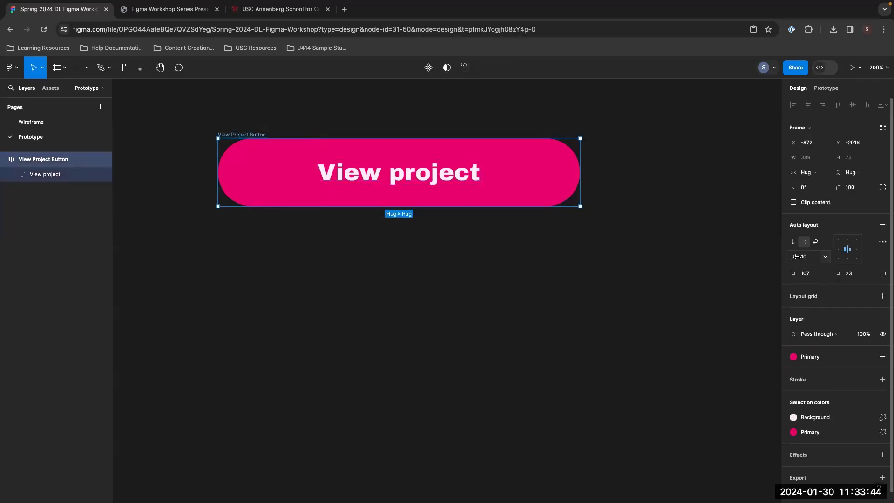
Test the button's auto layout resizing by twice appending "here" to the View project text and deleting it again
double_click(478, 173)
click(481, 172)
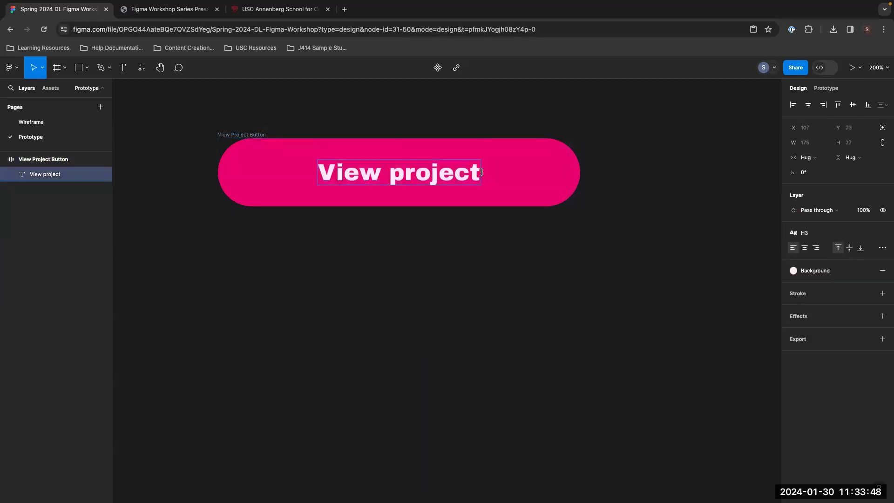
text(here)
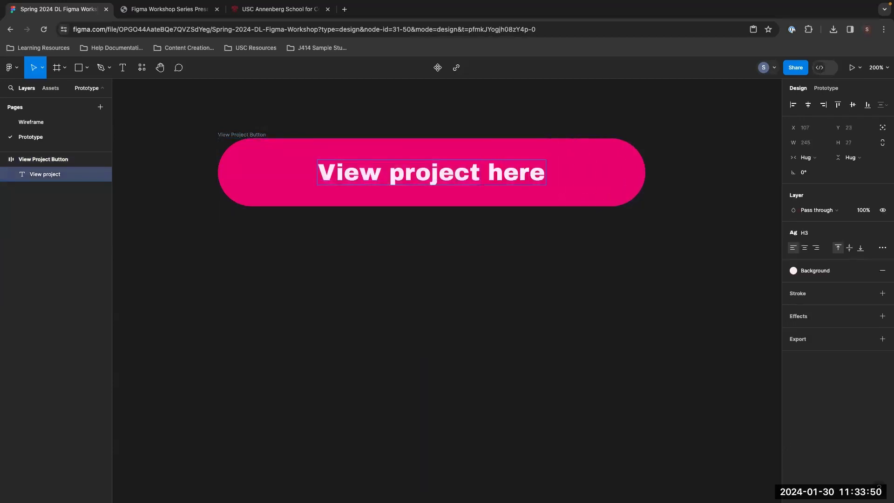
key(BackSpace)
key(BackSpace)
key(BackSpace)
key(BackSpace)
key(BackSpace)
text(here)
key(BackSpace)
key(BackSpace)
key(BackSpace)
key(BackSpace)
key(BackSpace)
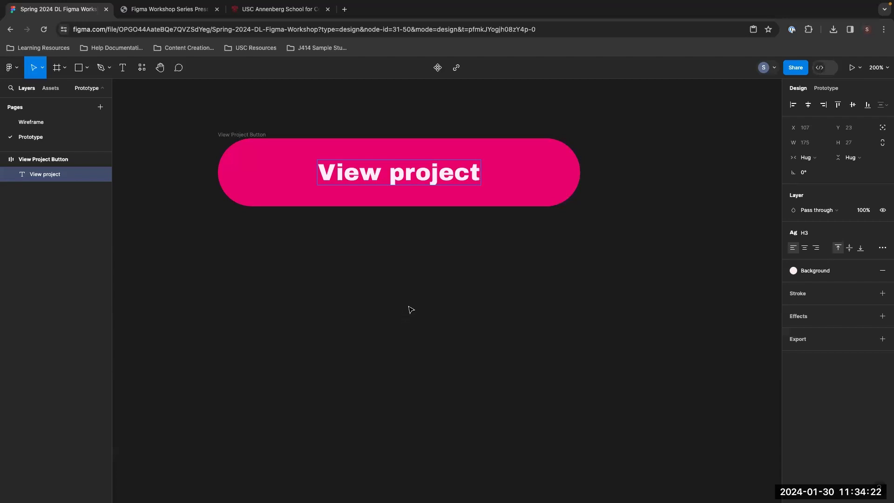
key(Escape)
click(213, 282)
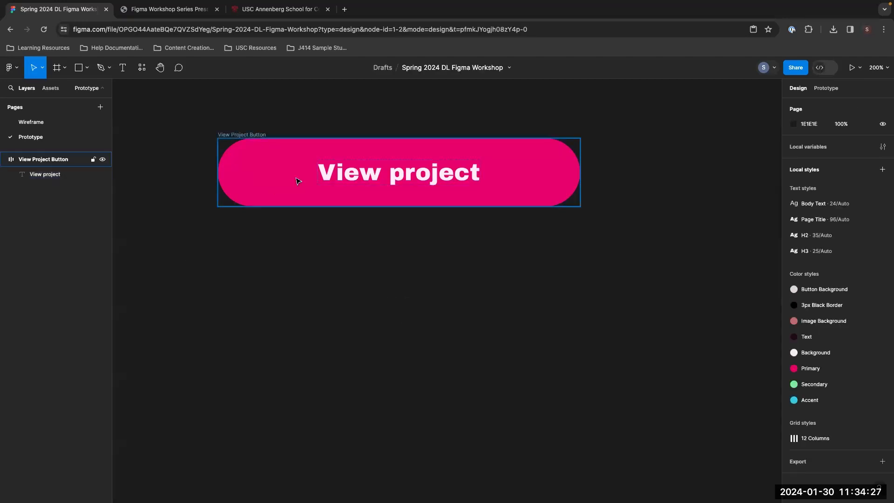
Try removing auto layout from the View Project Button frame and appending "here" to its text
click(513, 165)
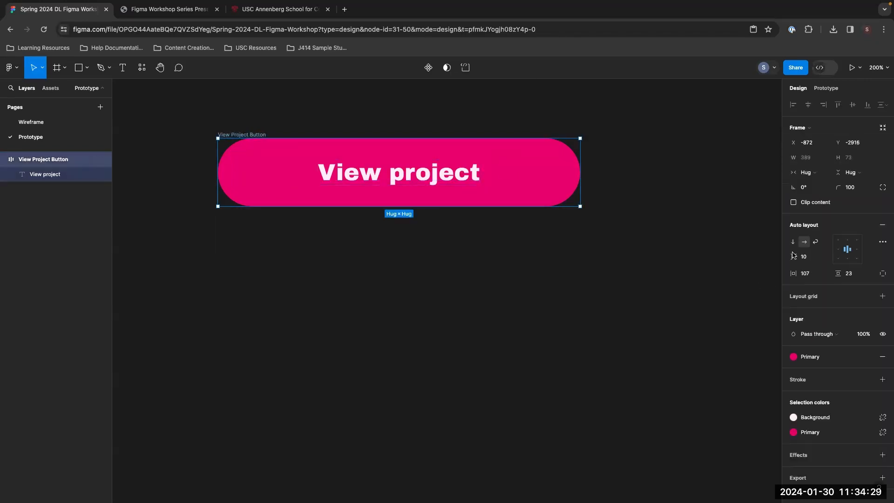
click(883, 225)
click(477, 175)
double_click(477, 175)
click(480, 171)
text(here)
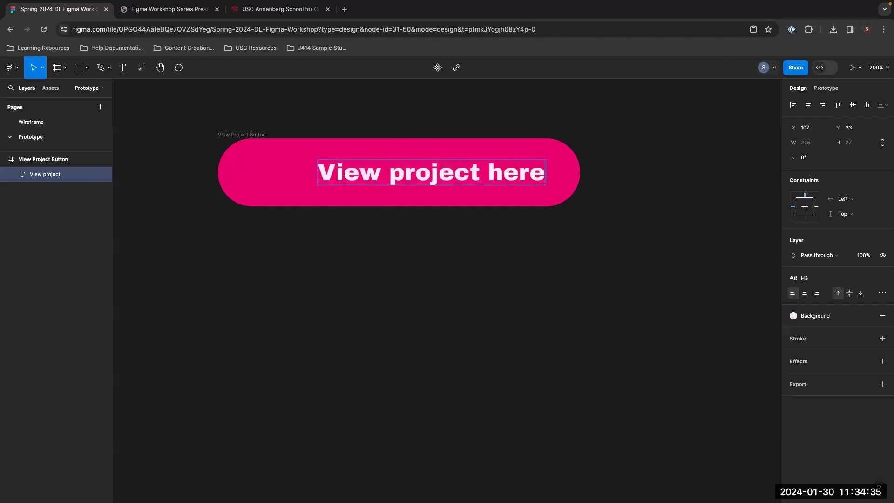
key(Escape)
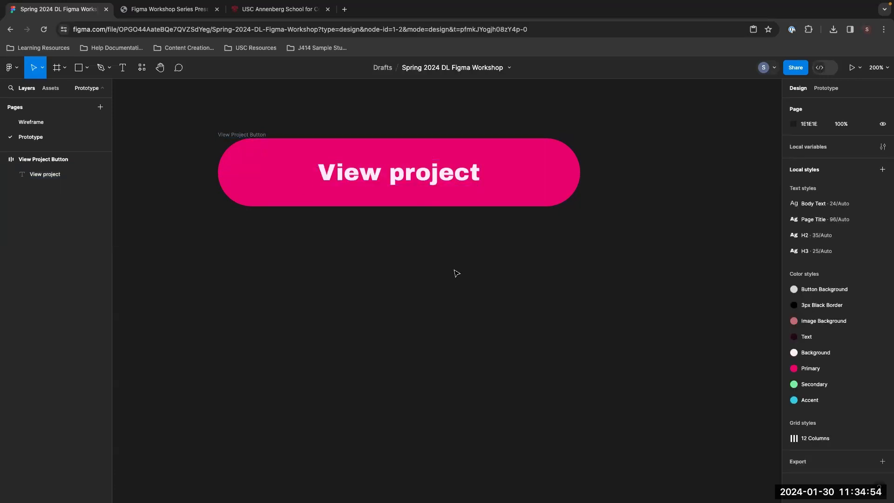
Turn the View Project Button frame into a component and add a second variant to it
click(44, 160)
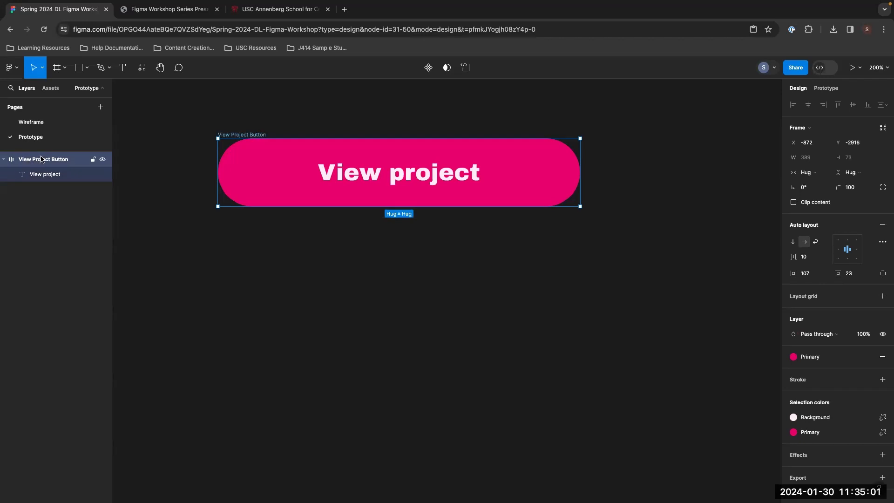
click(428, 68)
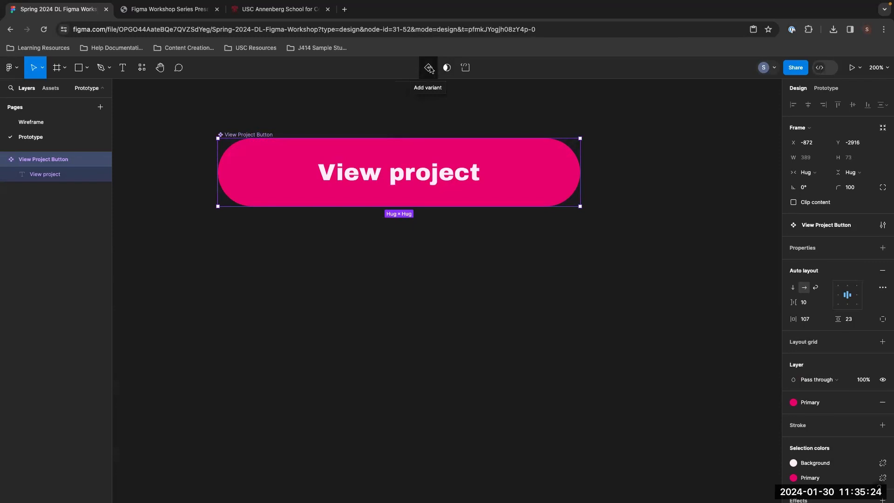
click(429, 68)
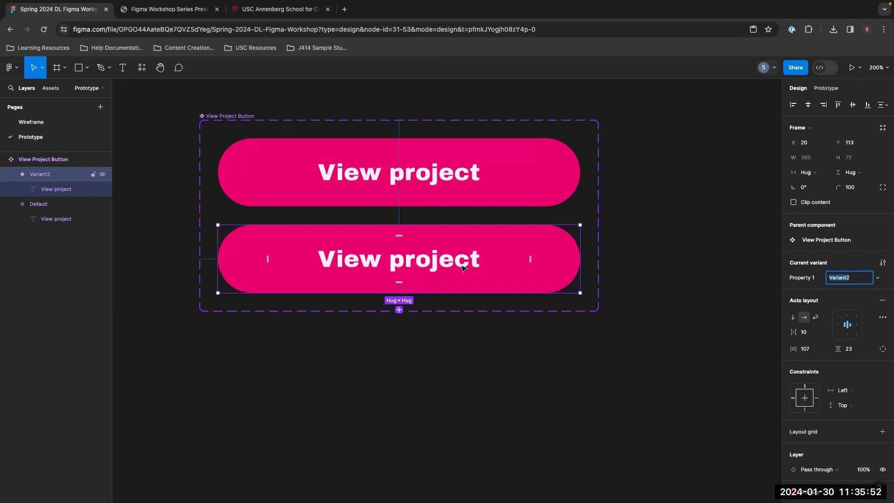
Rename the View Project Button component's variant property to "Hover State"
click(265, 164)
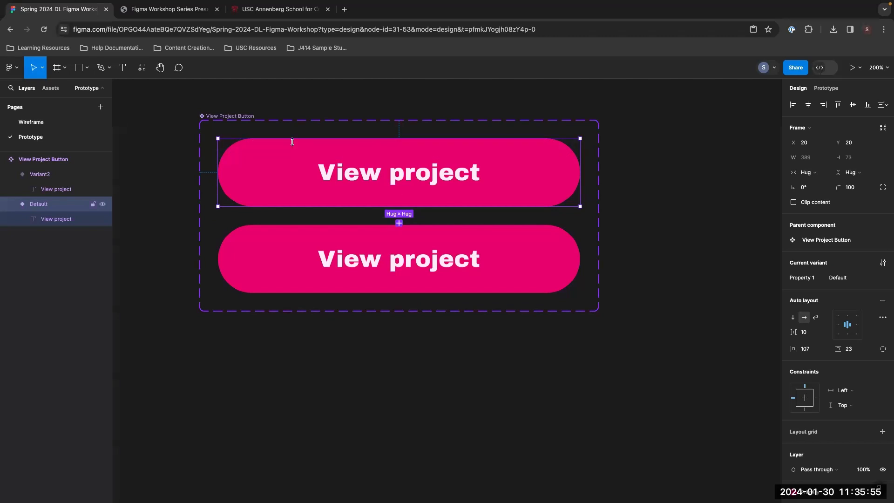
click(501, 255)
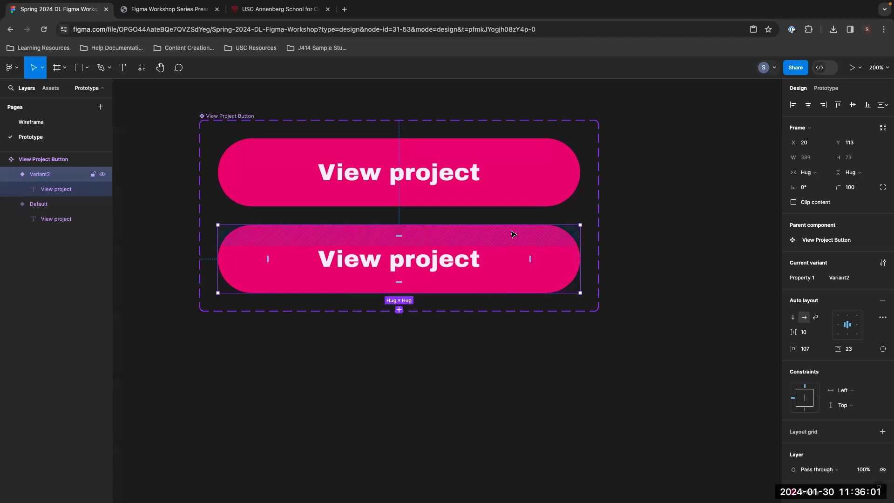
click(492, 167)
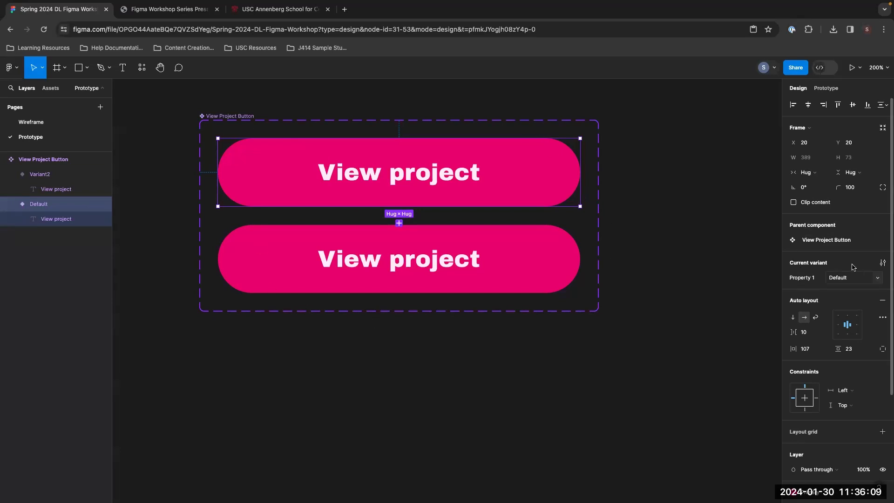
double_click(806, 279)
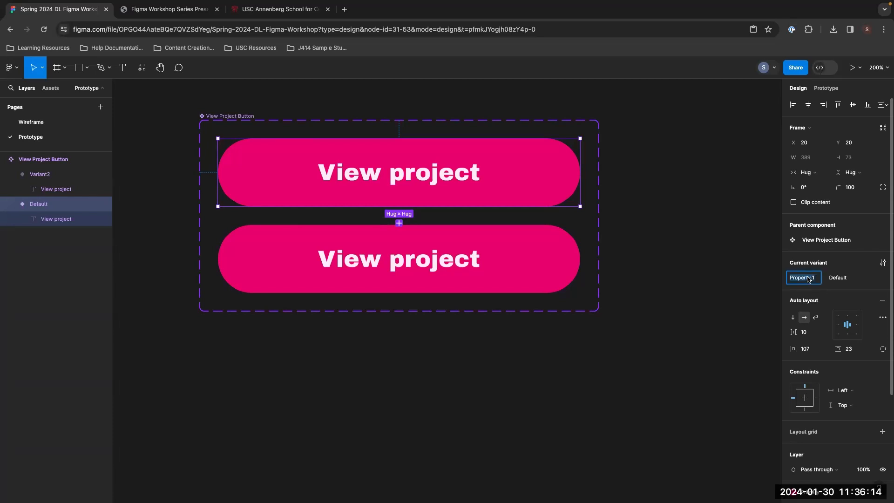
text(Hover State)
key(Return)
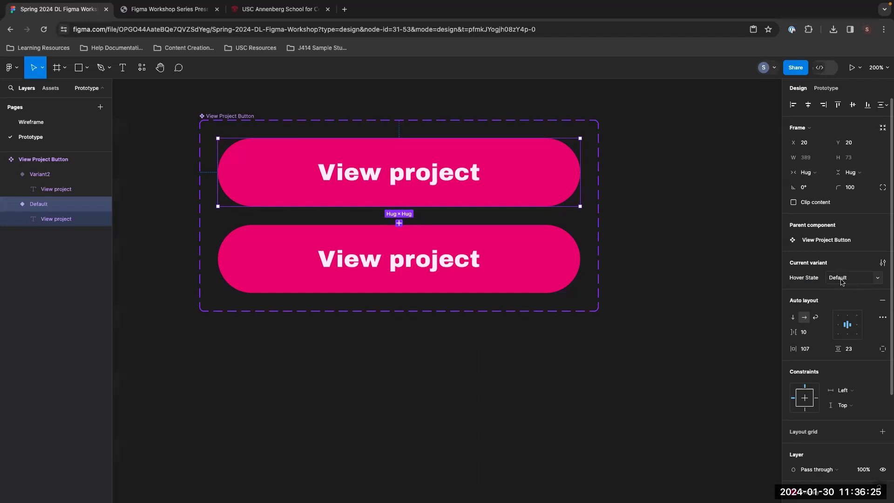
Set the Hover State value to "Not hovered" for the default variant and "Hovered" for the second variant
click(843, 280)
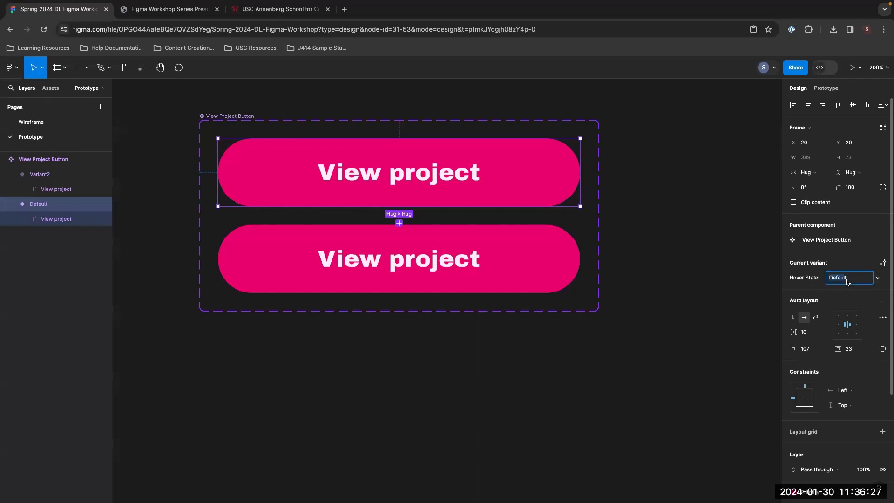
text(Not hovered)
click(532, 266)
click(860, 282)
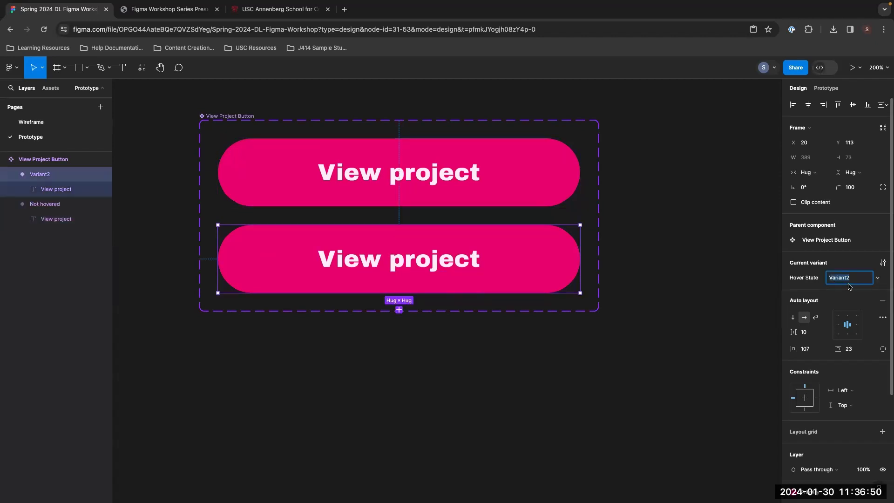
text(Hovered)
key(Return)
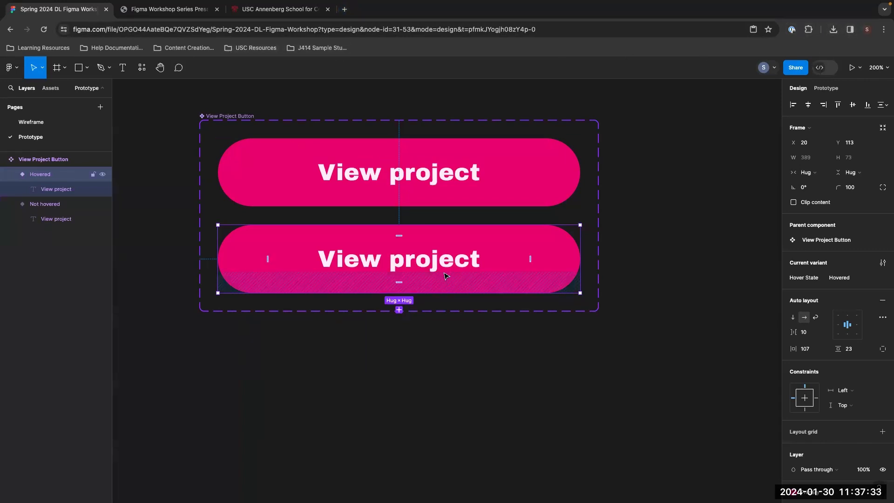
Try the Secondary color style on the Hovered variant's fill and the Text style on its label, and undo both
scroll(661, 304, down, 3)
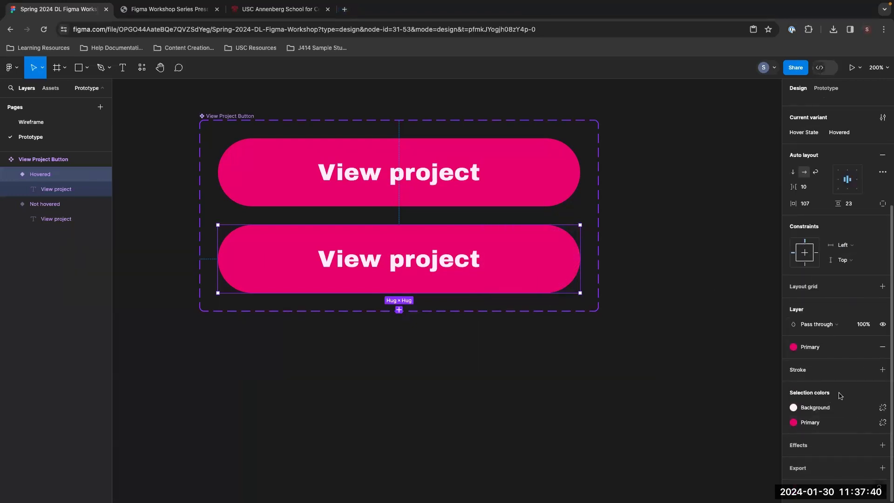
click(811, 348)
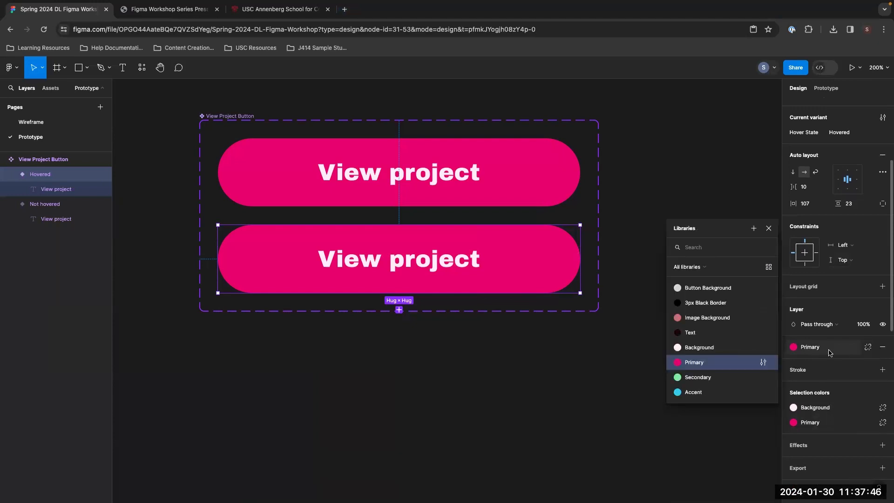
click(704, 379)
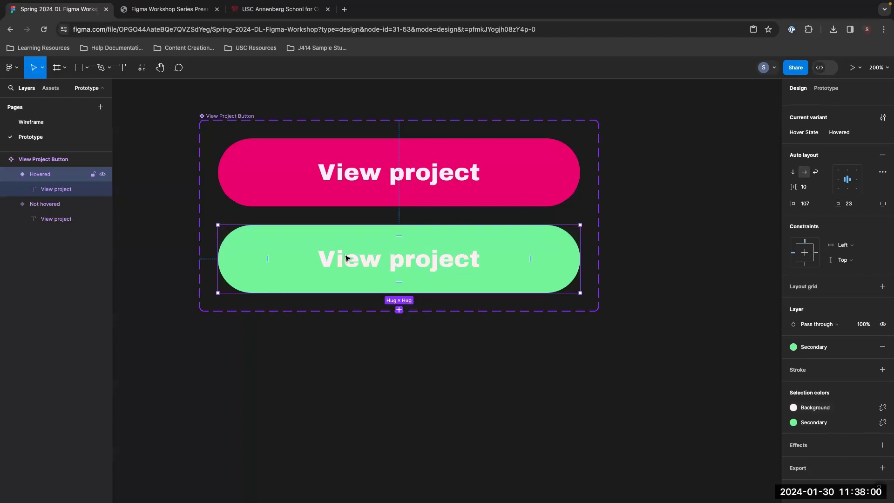
click(811, 411)
drag(727, 317, 725, 178)
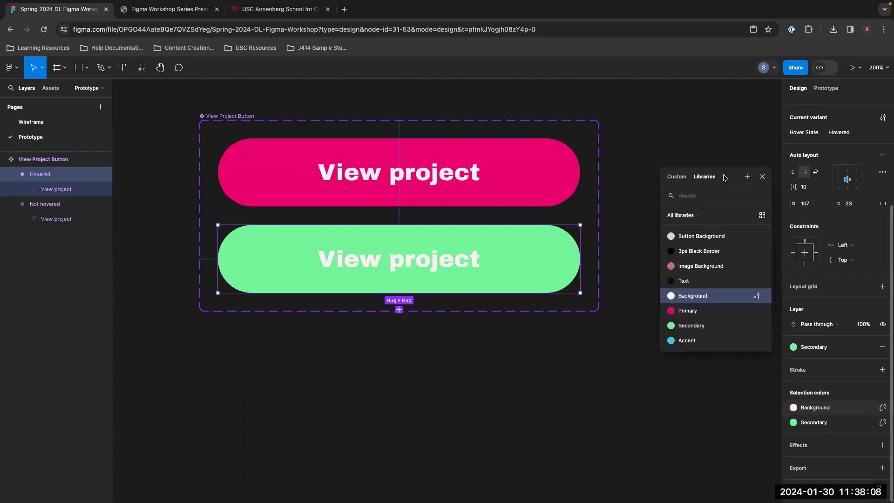
click(687, 282)
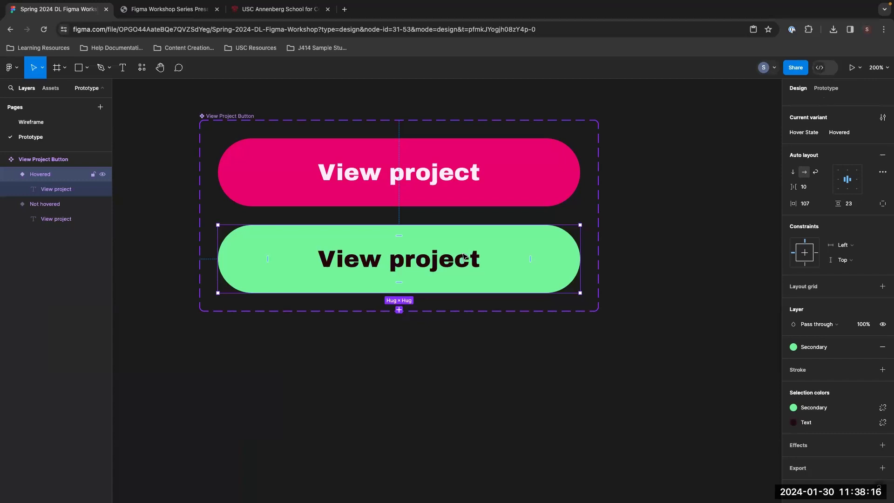
key(ctrl+z)
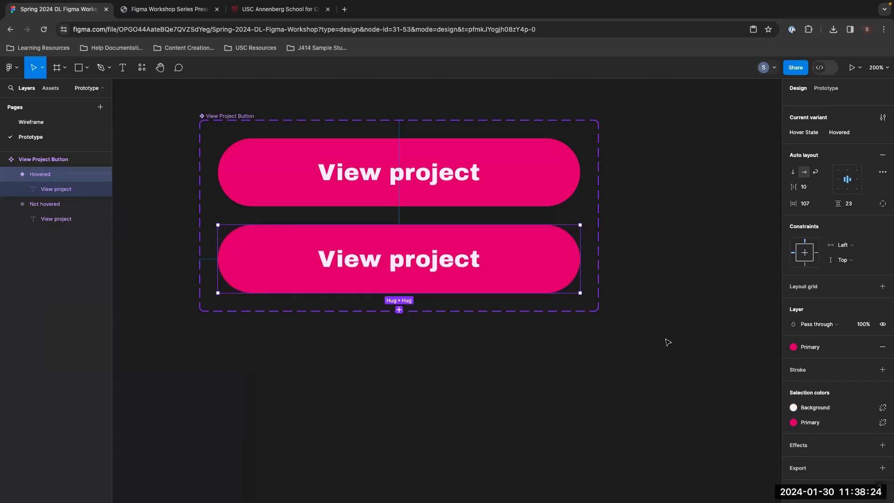
Apply the Secondary color style to the Hovered variant's fill and the Text color style to its label
click(557, 199)
click(531, 254)
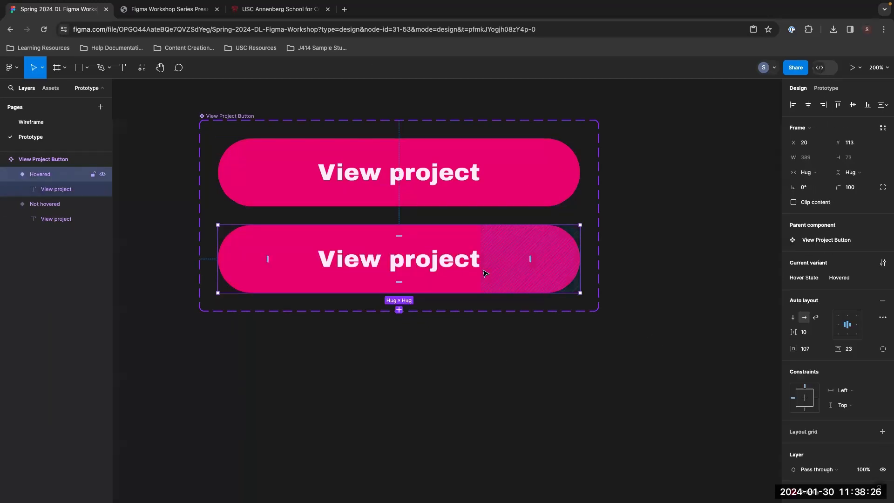
scroll(797, 416, down, 5)
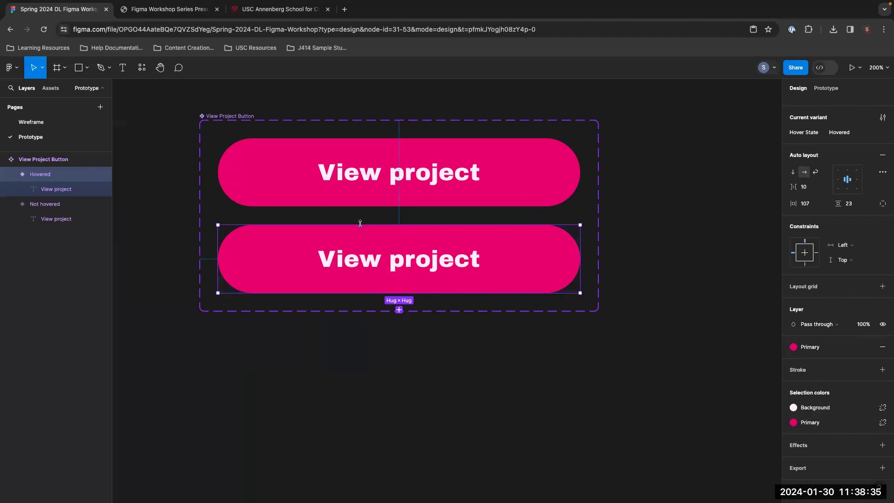
click(820, 426)
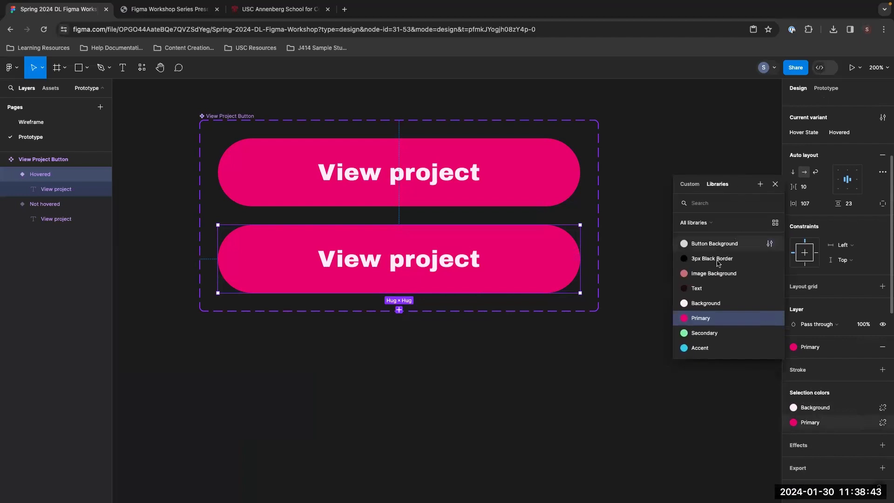
click(704, 333)
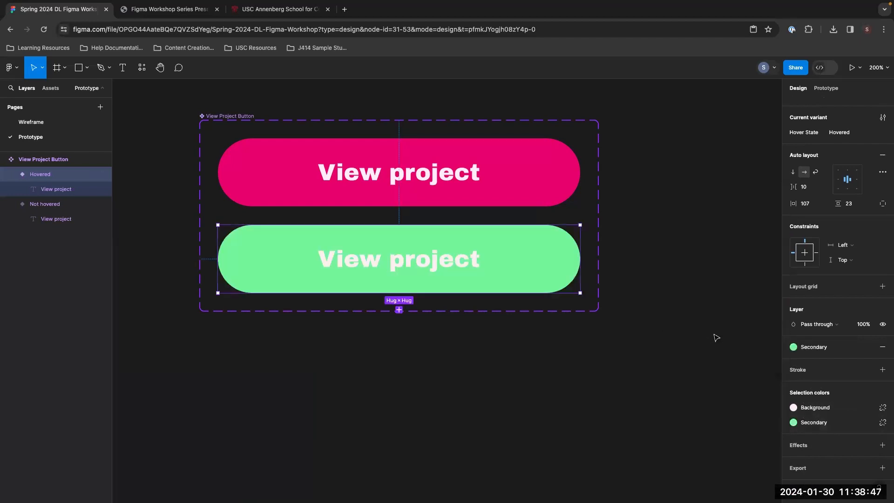
click(816, 407)
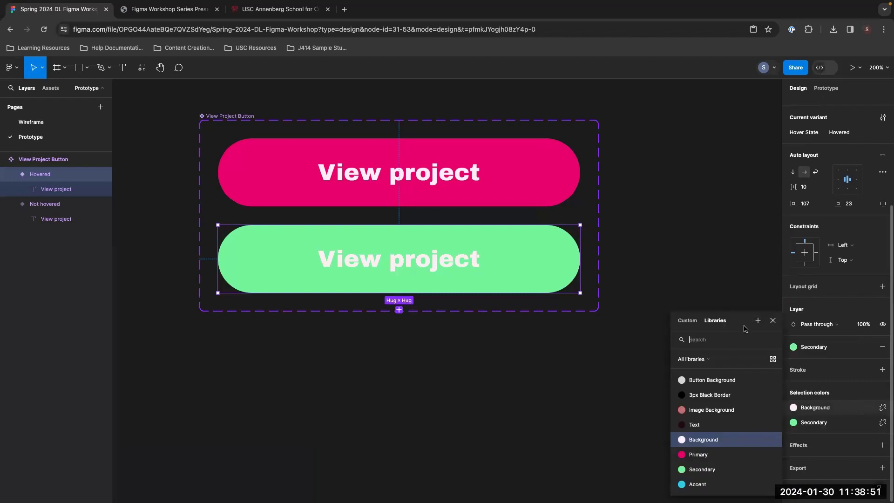
click(710, 308)
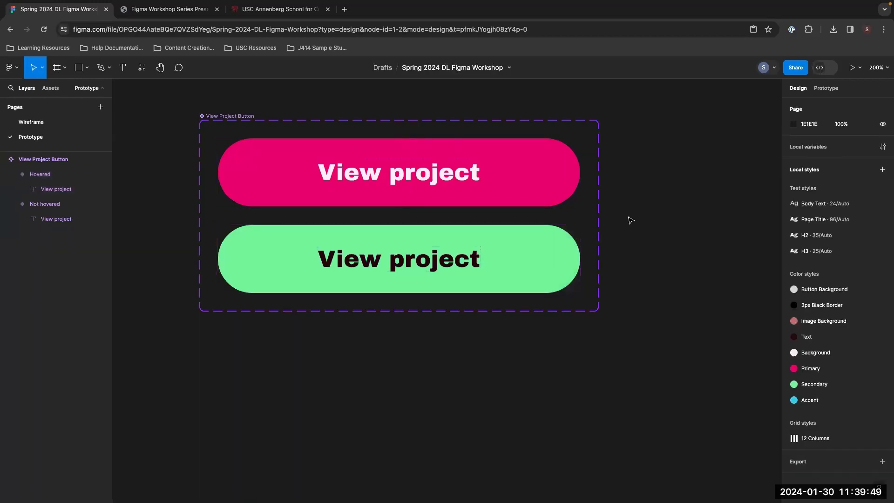
Add a drop shadow effect to the Hovered variant of the View Project Button
click(511, 254)
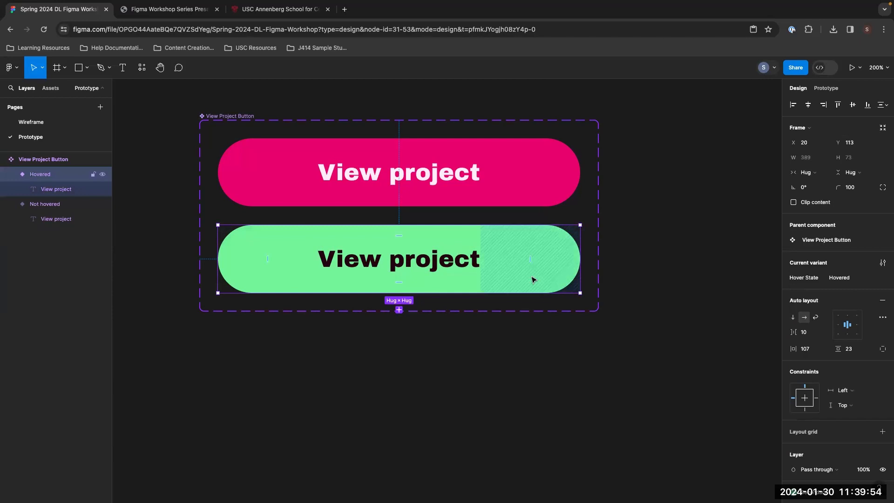
scroll(829, 381, down, 3)
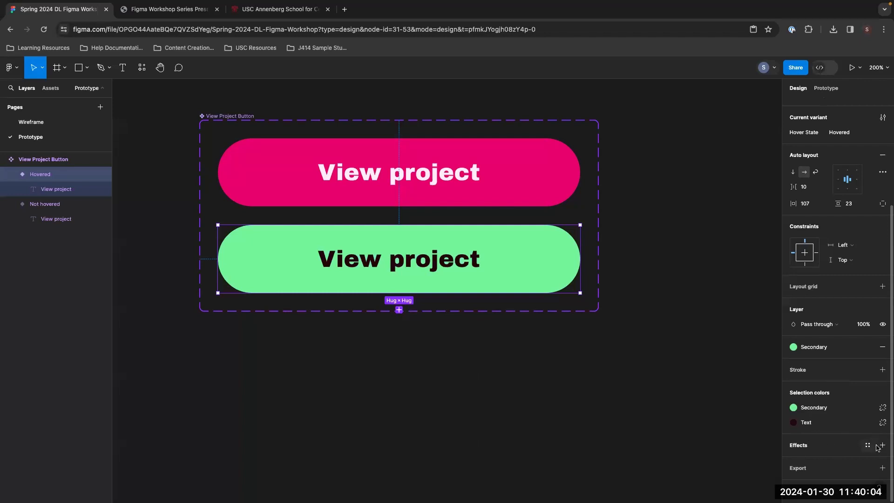
click(884, 446)
click(824, 444)
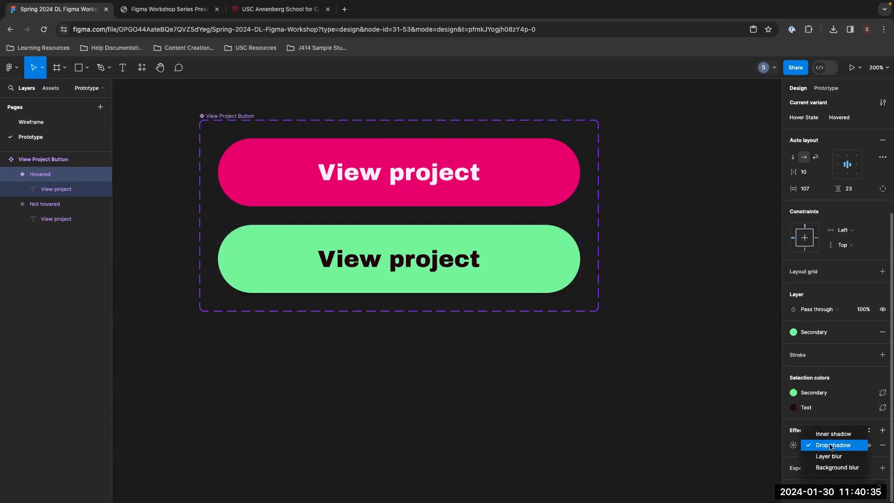
click(832, 447)
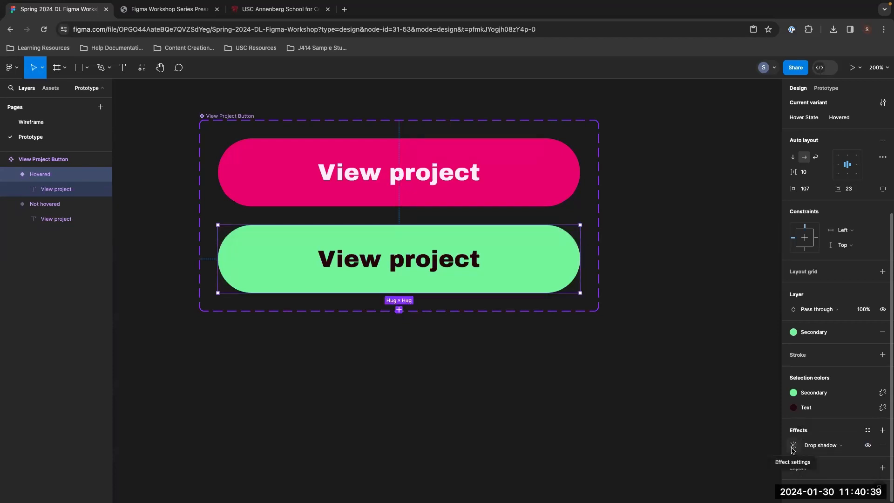
Set the Hovered variant's drop shadow to an X offset of 7 and the color FF0000
click(794, 446)
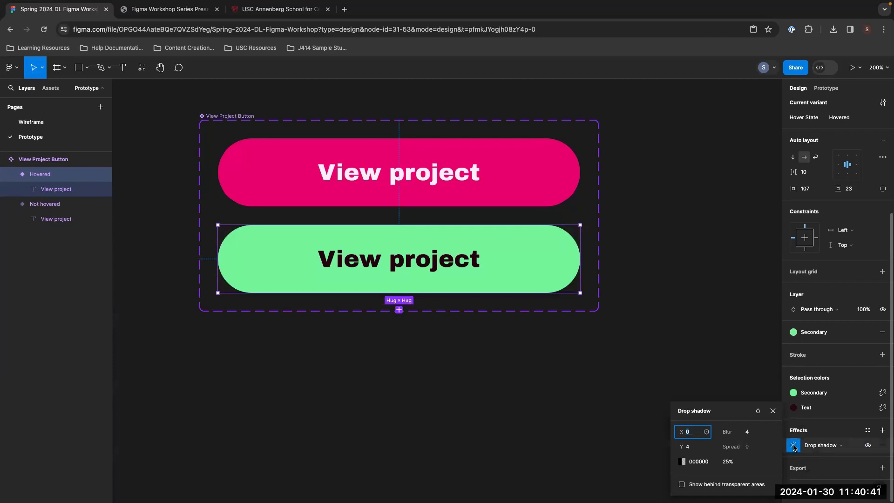
drag(736, 408, 684, 183)
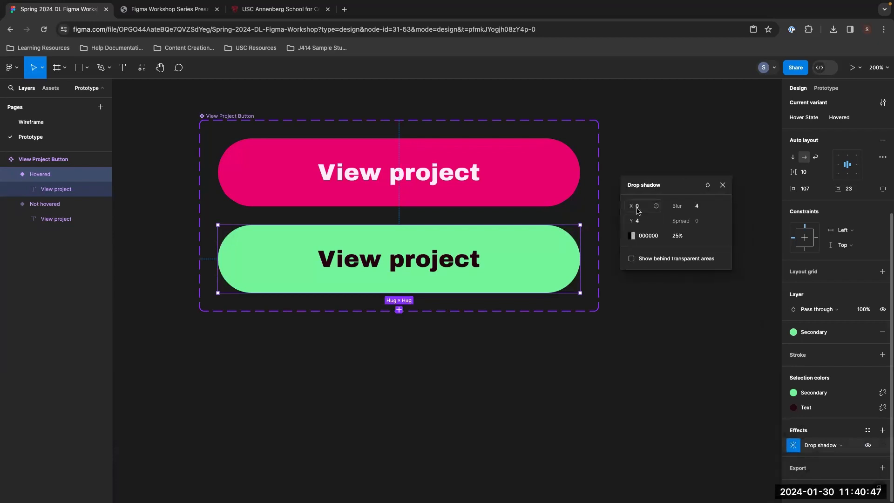
drag(632, 205, 642, 205)
click(643, 236)
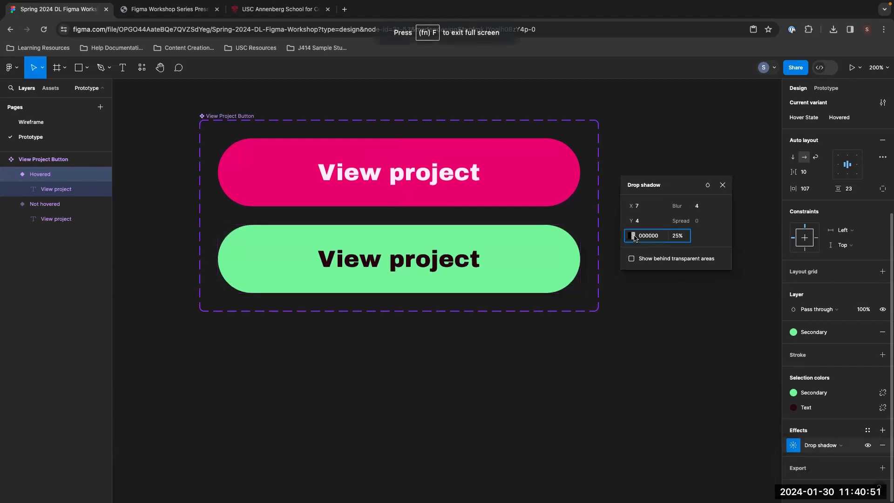
text(FF0000)
key(Return)
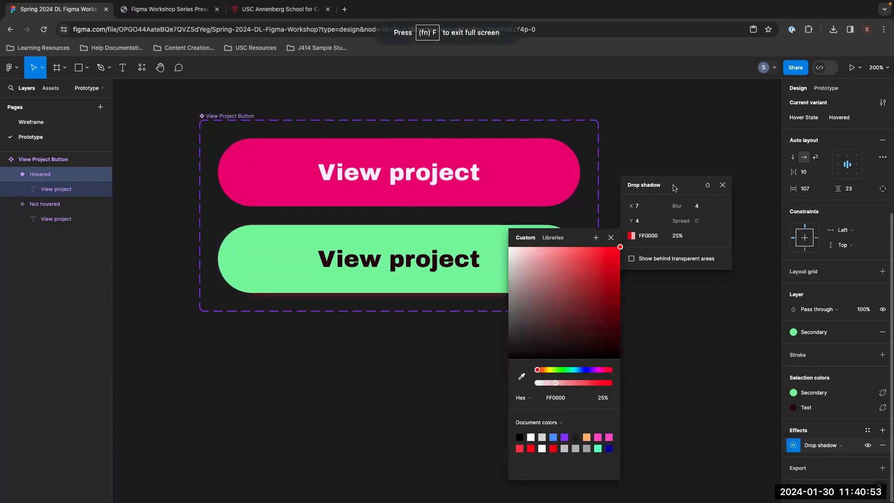
Try different offsets and blur amounts on the drop shadow, and settle on X 4, Y 4 and blur 4
drag(631, 208, 652, 204)
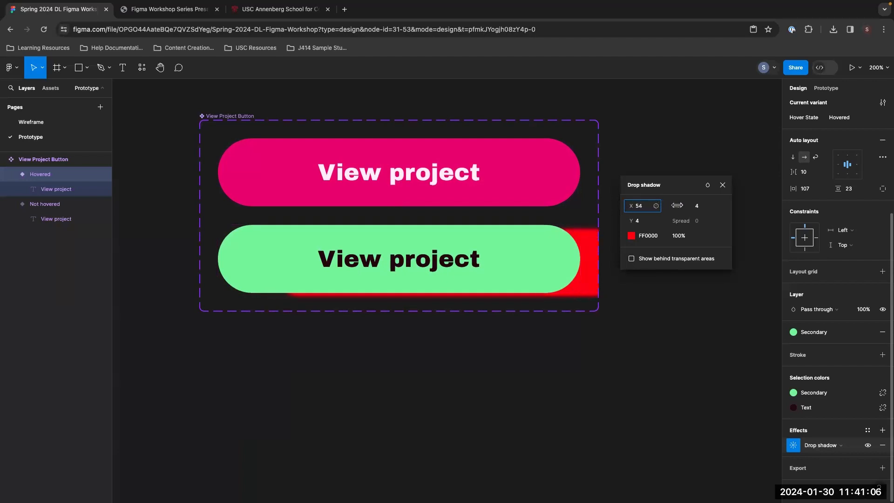
text(4)
click(634, 225)
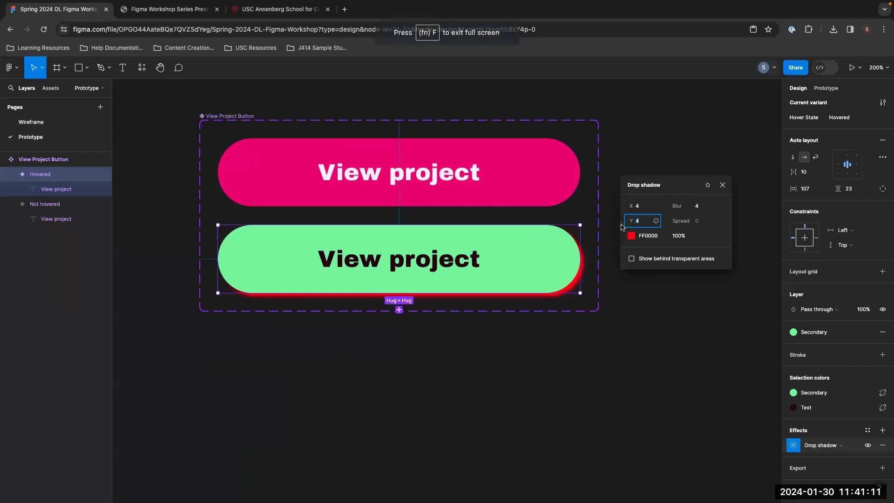
drag(633, 222, 602, 229)
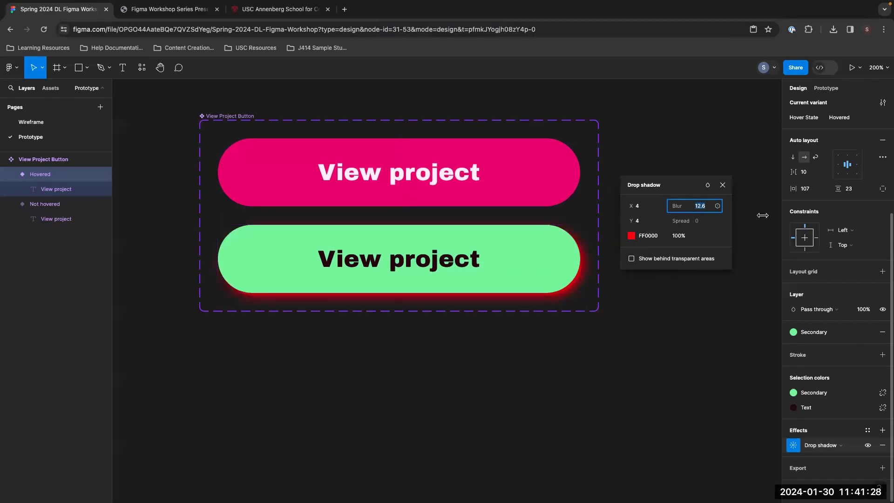
mouse_move(762, 215)
mouse_down()
mouse_move(750, 214)
mouse_move(797, 216)
mouse_move(752, 215)
mouse_up()
text(4)
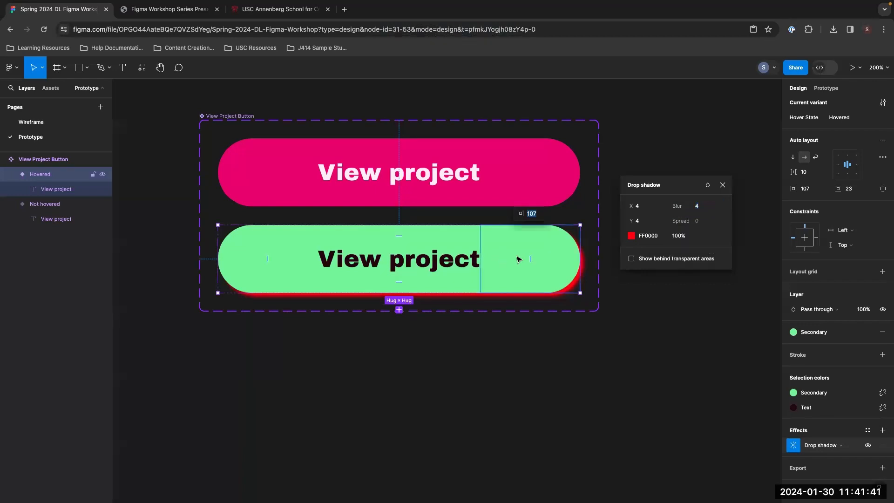
click(539, 278)
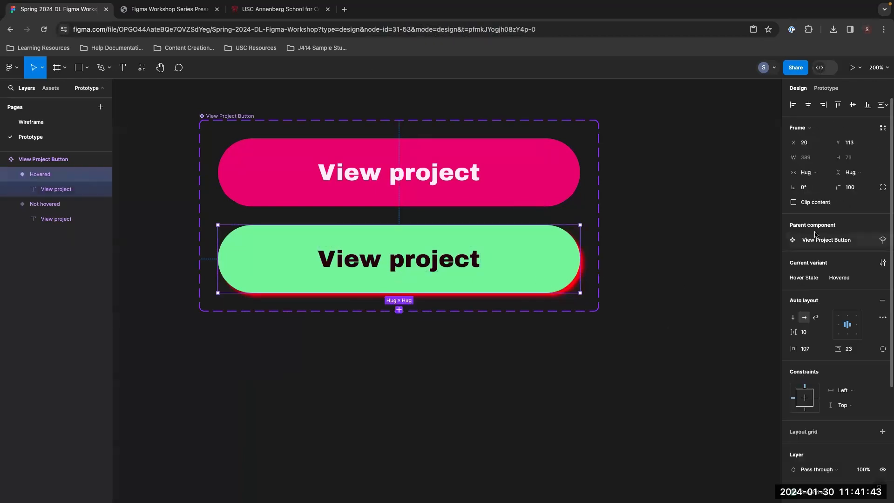
Change the Hovered button variant's drop shadow colour to dark grey 303030 at 27% opacity
click(551, 292)
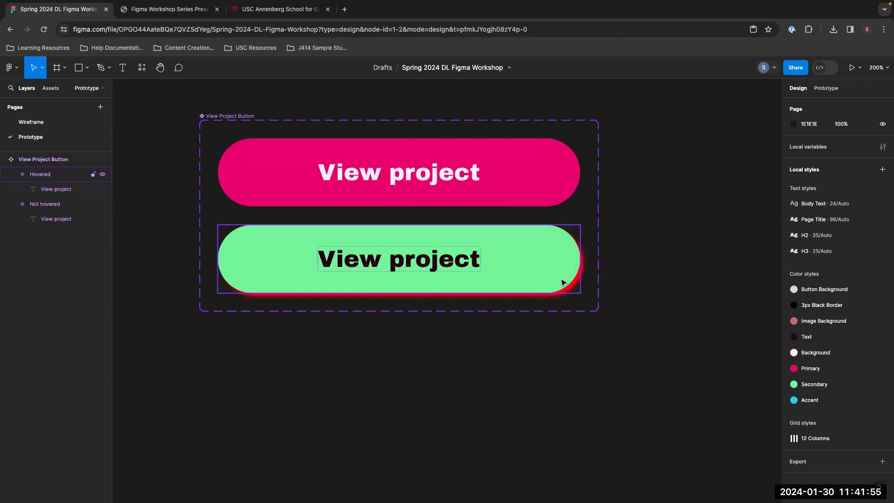
click(563, 283)
click(793, 445)
drag(729, 438, 701, 210)
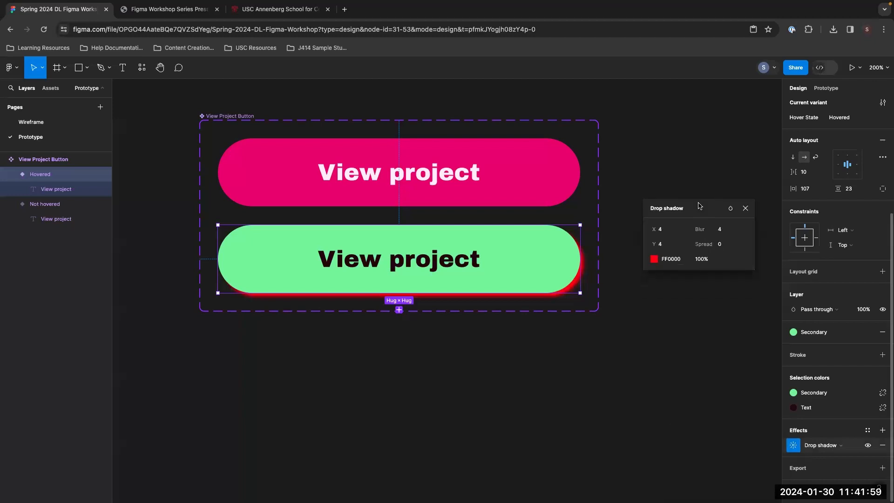
mouse_move(703, 242)
mouse_down()
mouse_move(736, 241)
mouse_move(708, 242)
mouse_up()
click(654, 256)
drag(632, 275, 443, 353)
drag(632, 397, 581, 402)
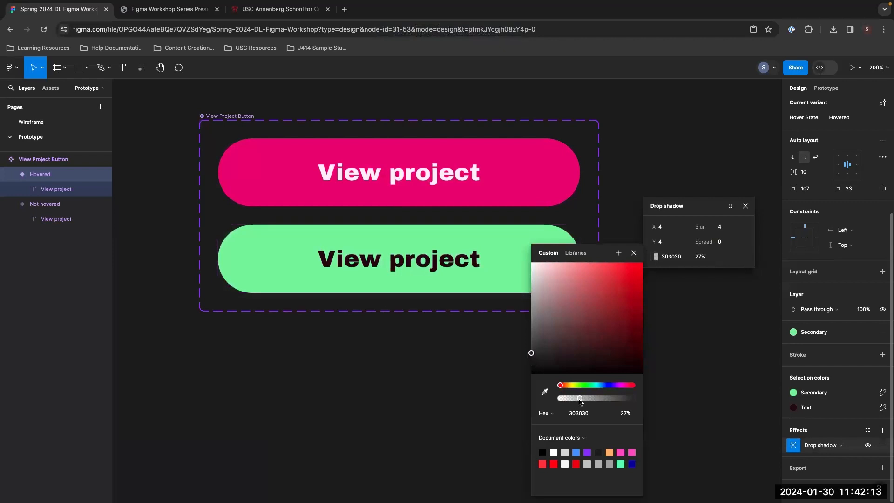
click(574, 258)
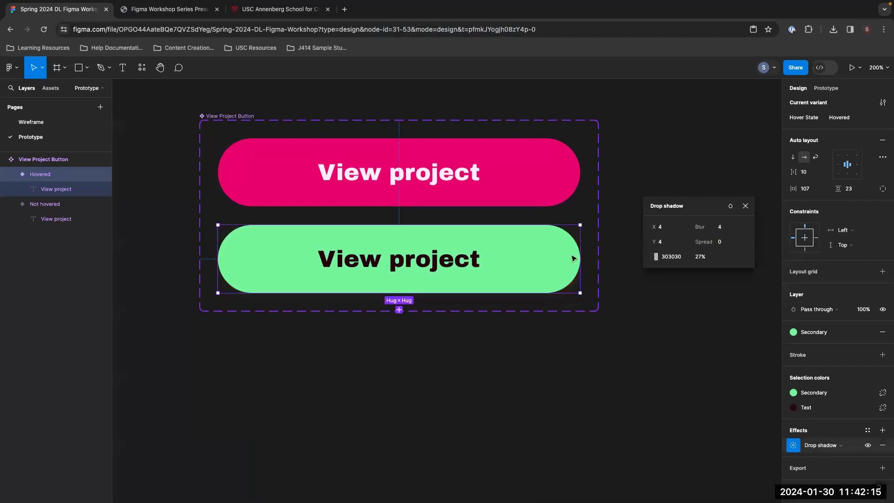
click(662, 165)
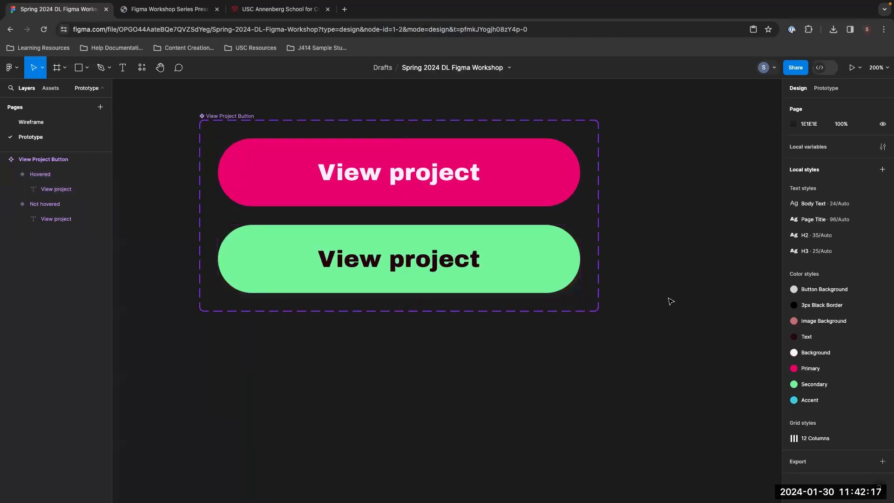
Save the Hovered variant's drop shadow as a new effect style named Button Hover
scroll(433, 250, right, 10)
scroll(295, 256, left, 5)
scroll(433, 303, up, 3)
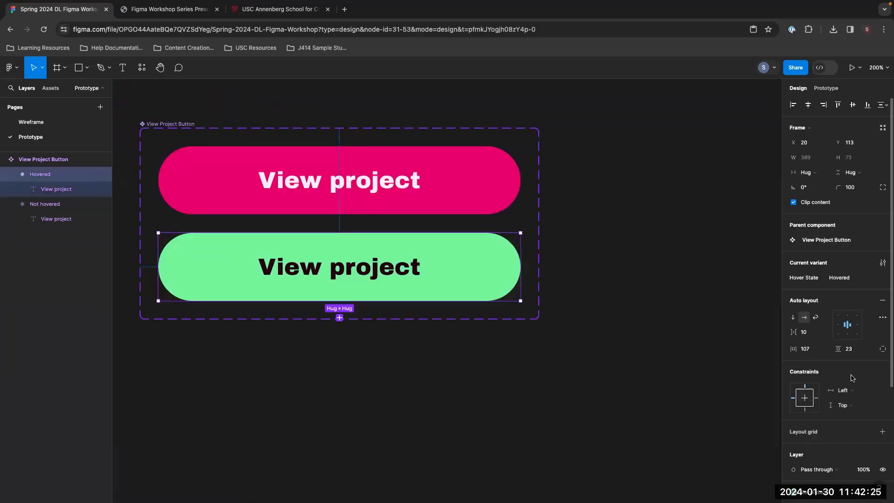
scroll(838, 354, down, 5)
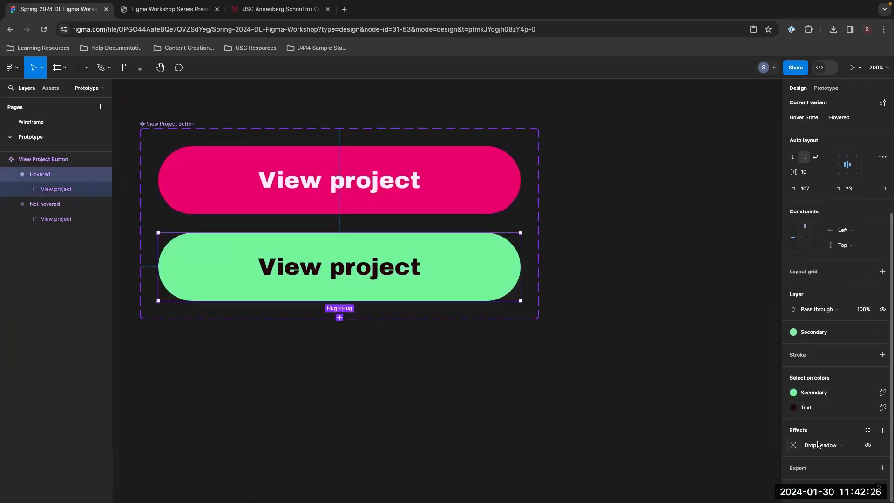
click(868, 431)
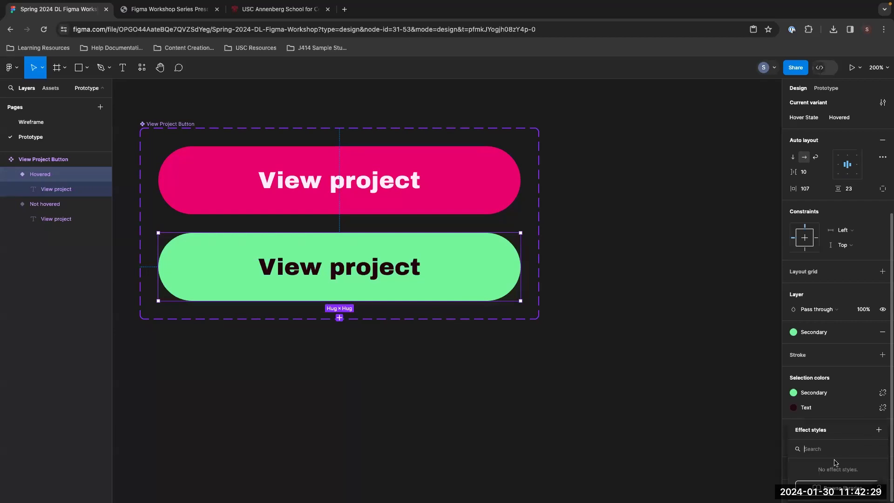
click(879, 430)
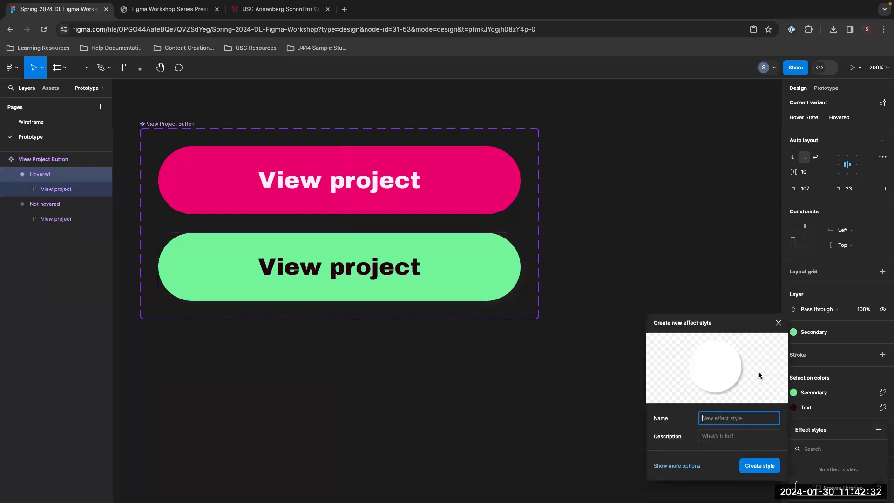
text(Button Hover)
key(Return)
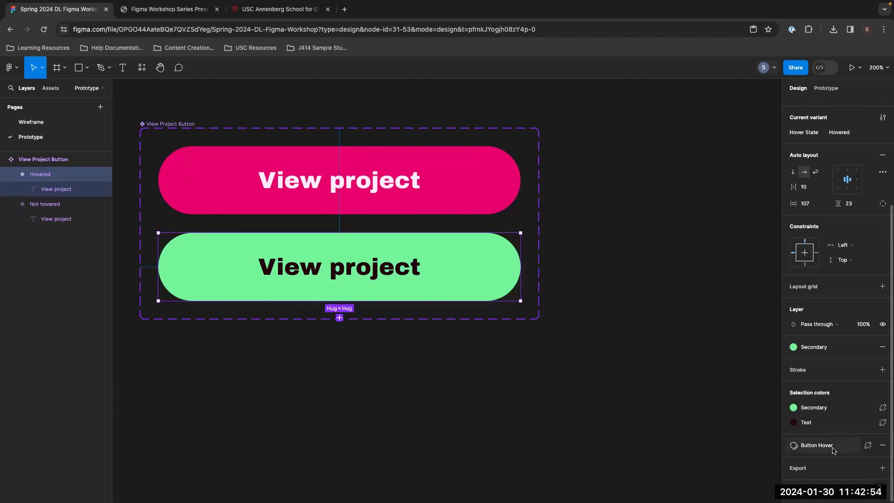
click(671, 327)
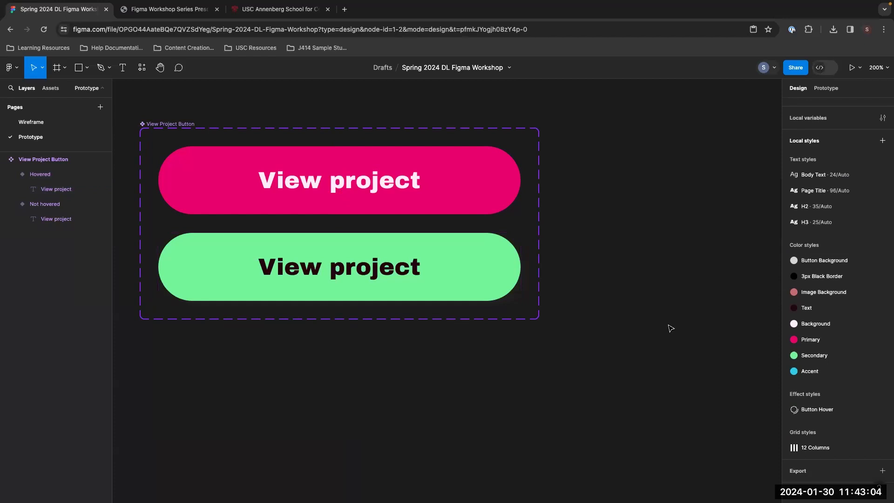
Create a 1440 × 1024 Desktop frame beside the View Project Button component
drag(708, 252, 578, 235)
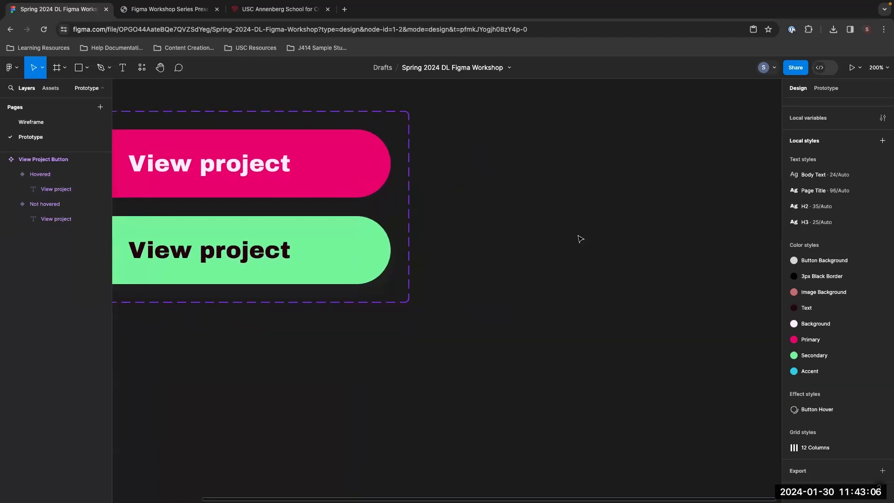
key(minus)
key(minus)
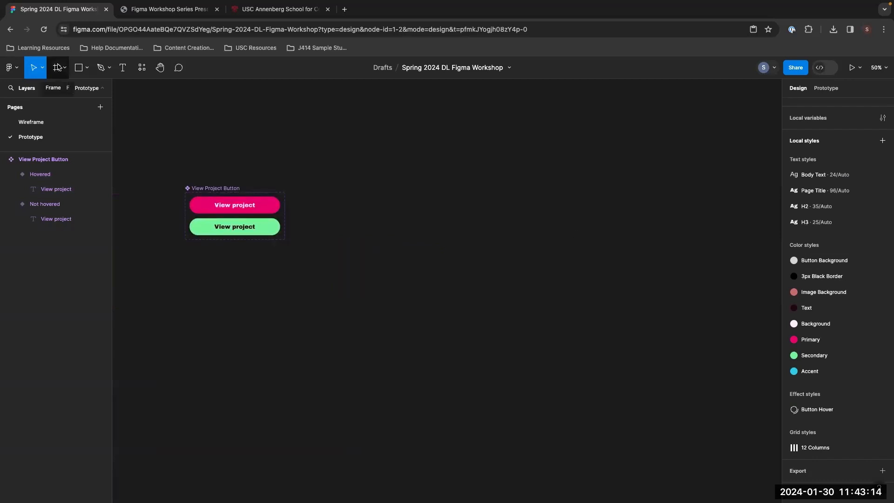
click(58, 68)
click(798, 152)
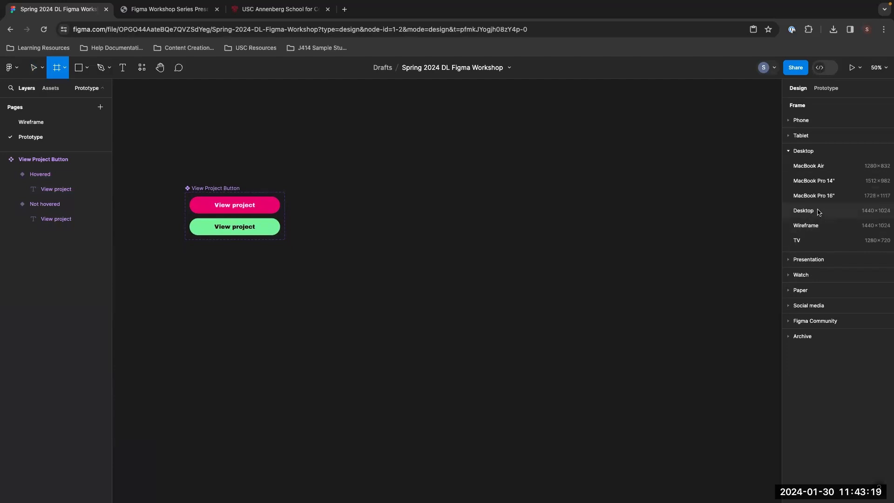
click(833, 216)
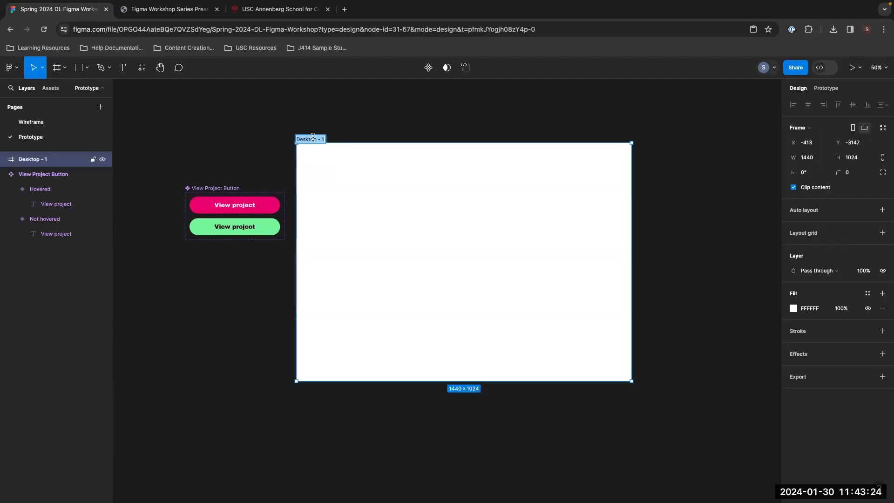
Rename the new desktop frame as Home Page and fill it with the Background colour style
text(Home Page)
key(Return)
click(868, 293)
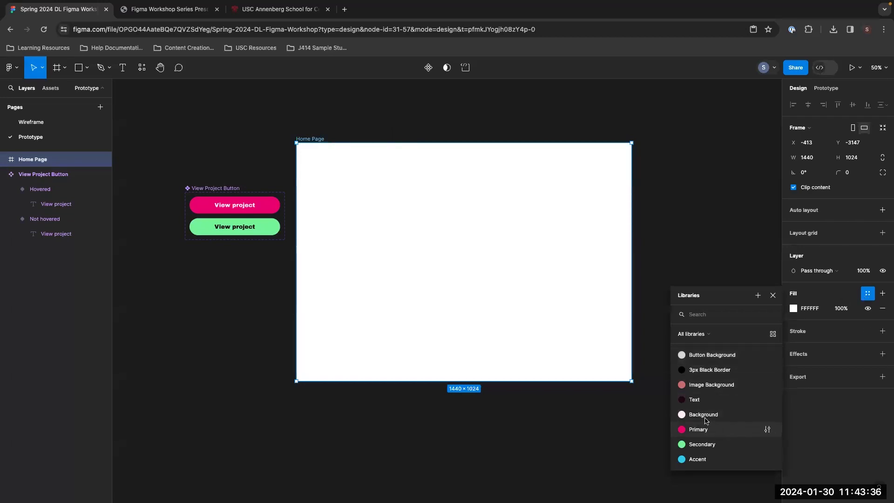
click(728, 415)
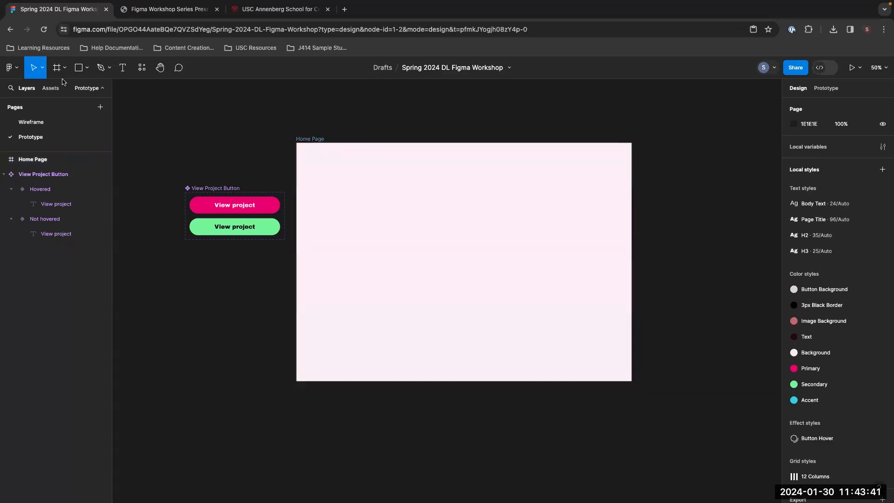
click(57, 68)
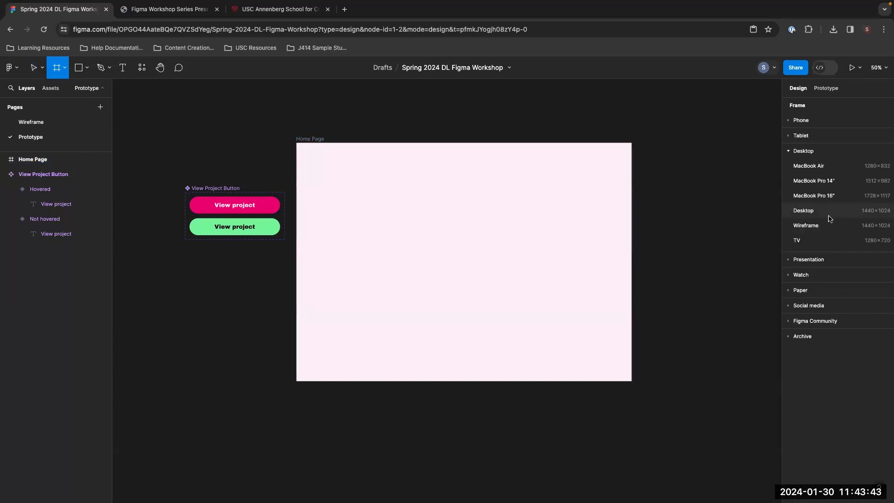
click(315, 138)
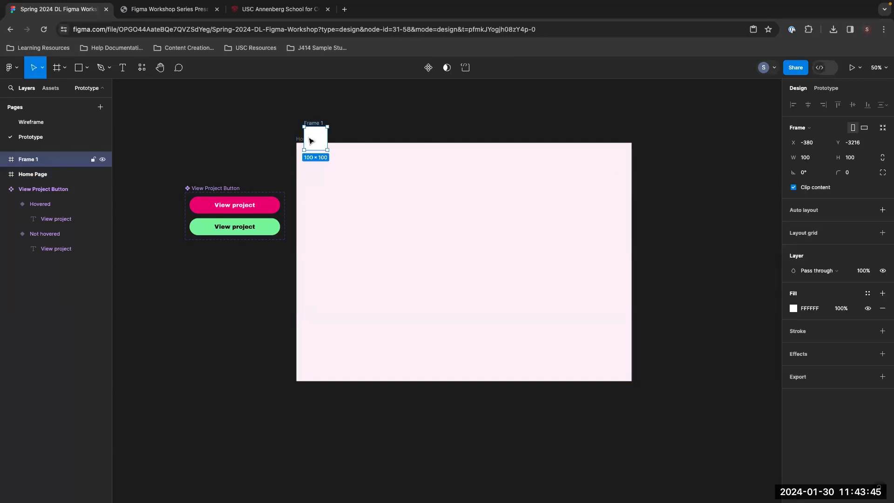
key(super+z)
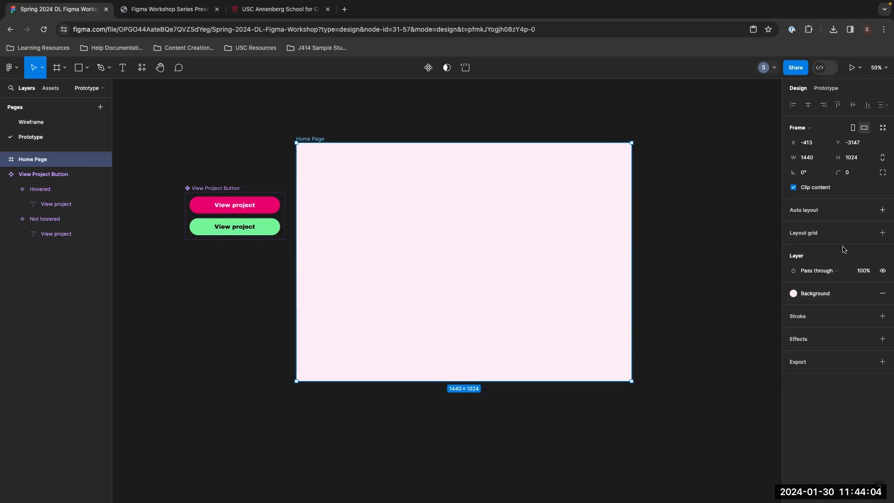
Apply the 12 Columns grid style to the Home Page frame and extend the frame's height to about 1655
click(868, 235)
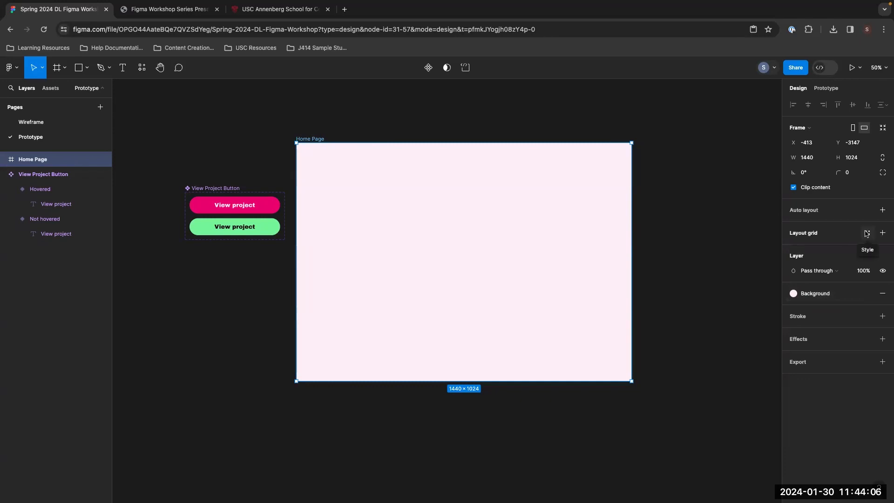
click(824, 289)
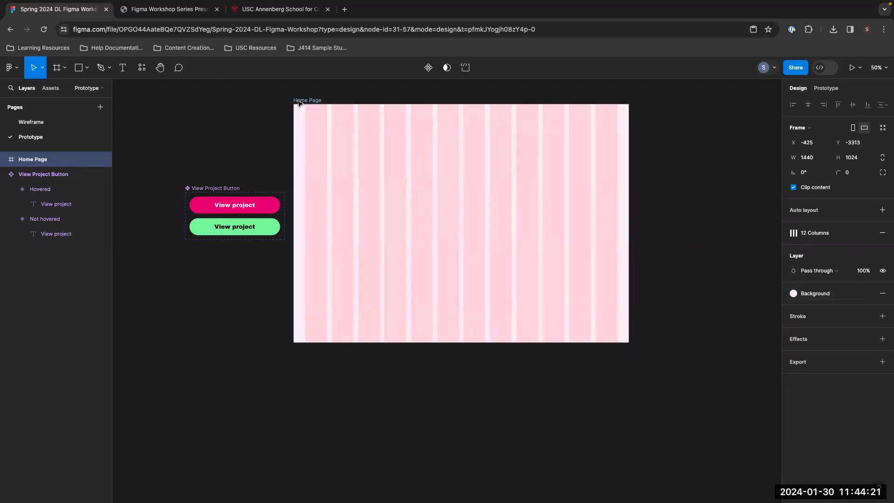
drag(495, 340, 488, 491)
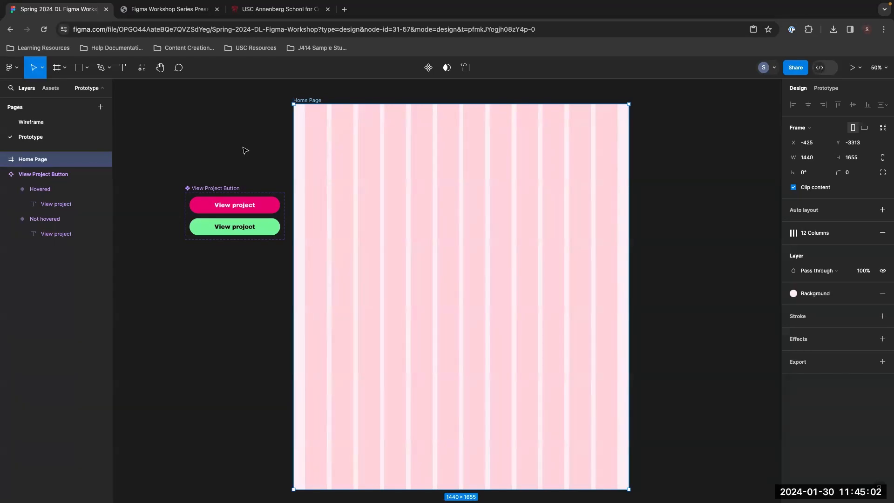
Place the image dl-img-iml.jpeg in the Home Page frame, aligned to the first grid column at about X 50, Y 149
click(16, 68)
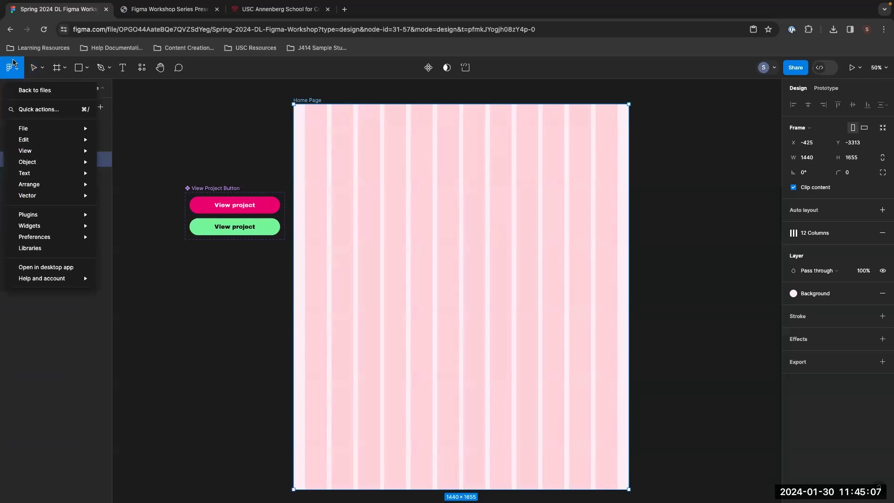
mouse_move(50, 129)
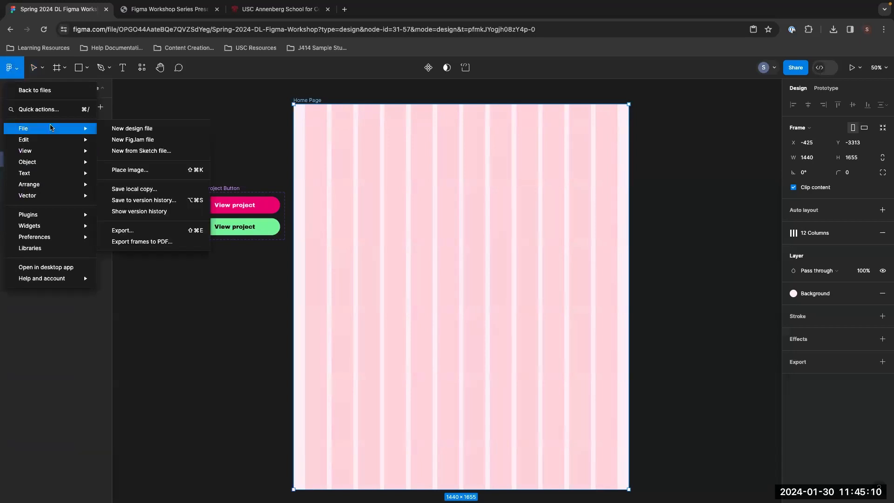
click(161, 170)
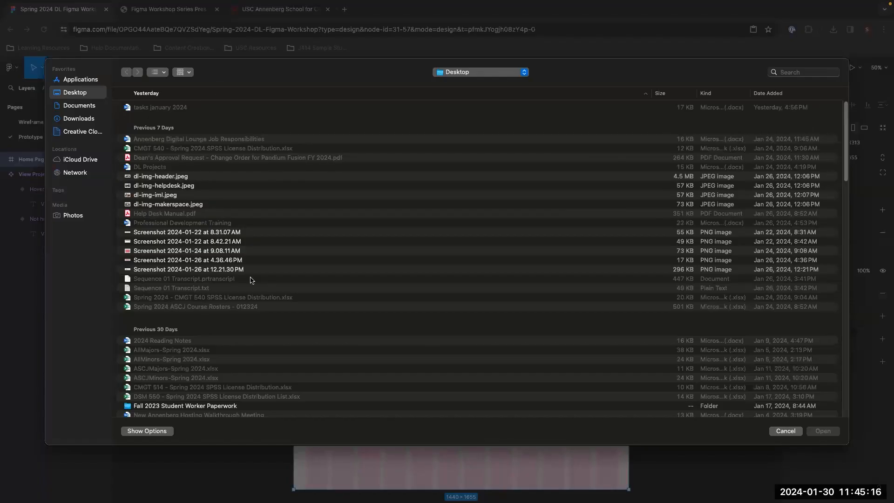
double_click(177, 196)
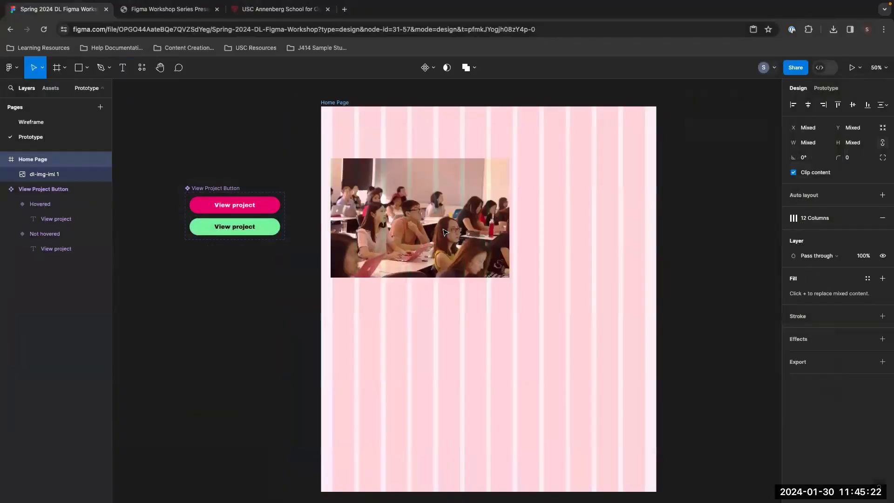
drag(445, 214, 416, 199)
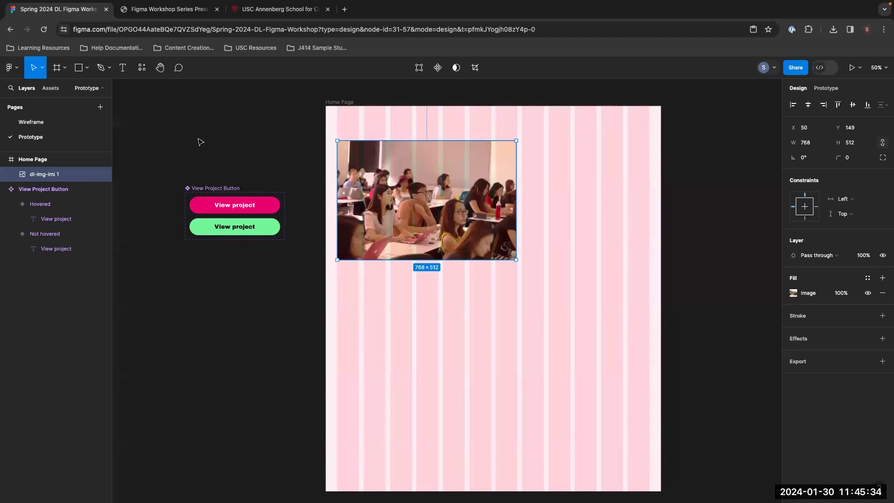
click(247, 124)
right_click(239, 124)
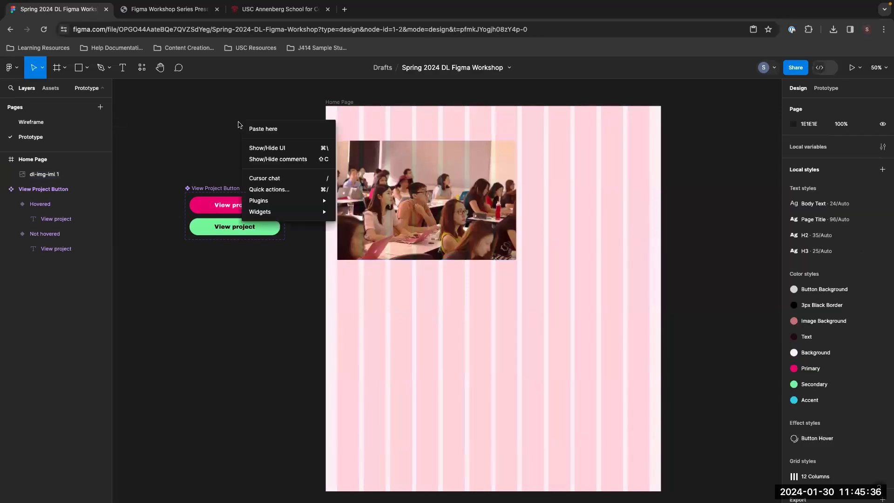
mouse_move(295, 201)
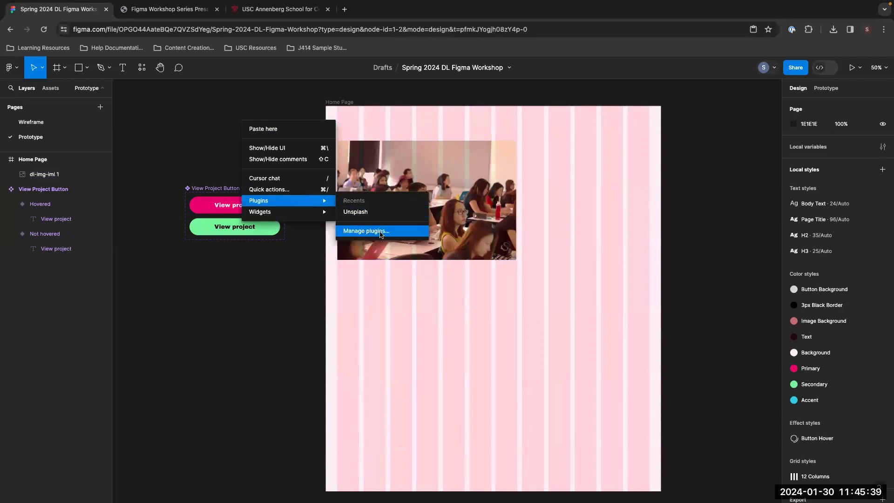
key(Escape)
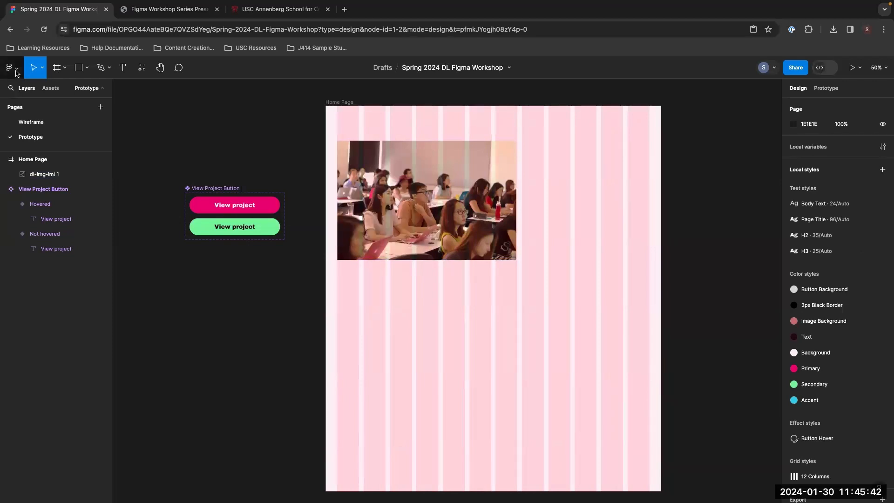
Open the plugin manager and search for the Unsplash plugin
click(17, 70)
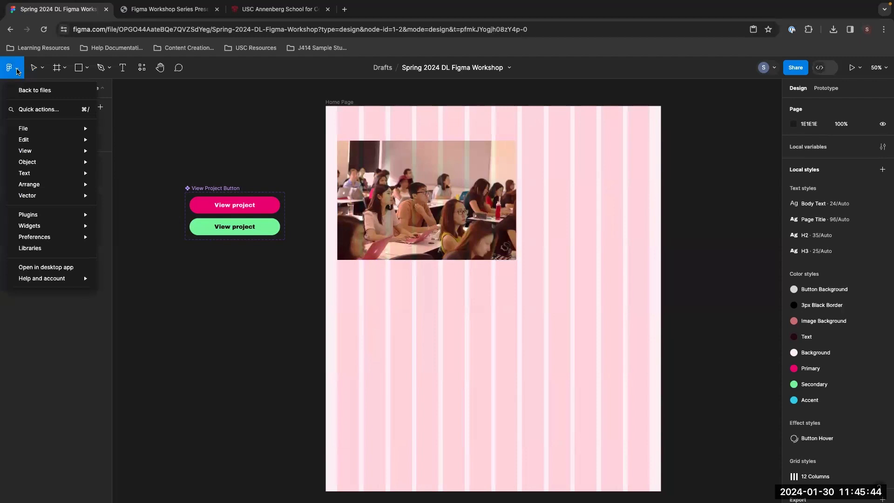
mouse_move(84, 216)
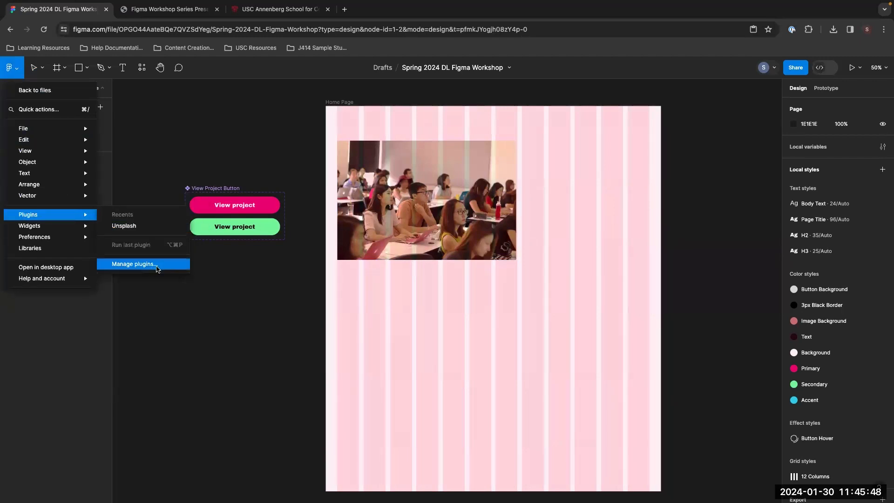
click(135, 264)
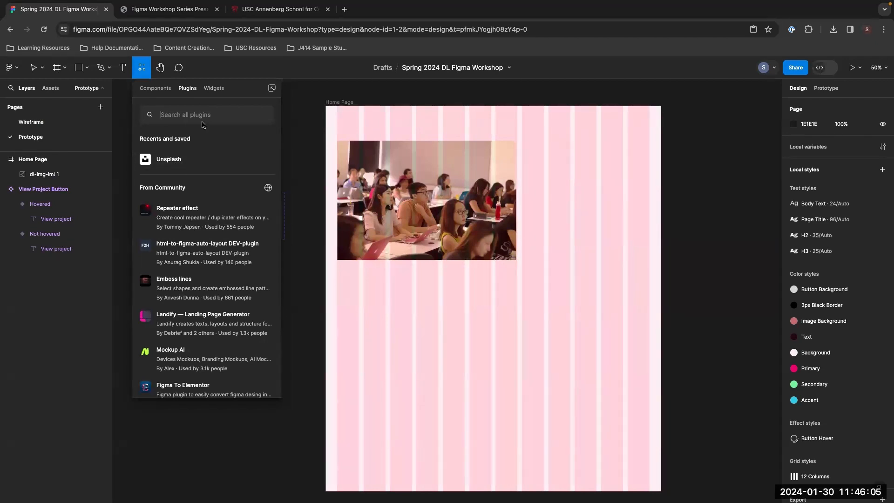
text(Unsplash)
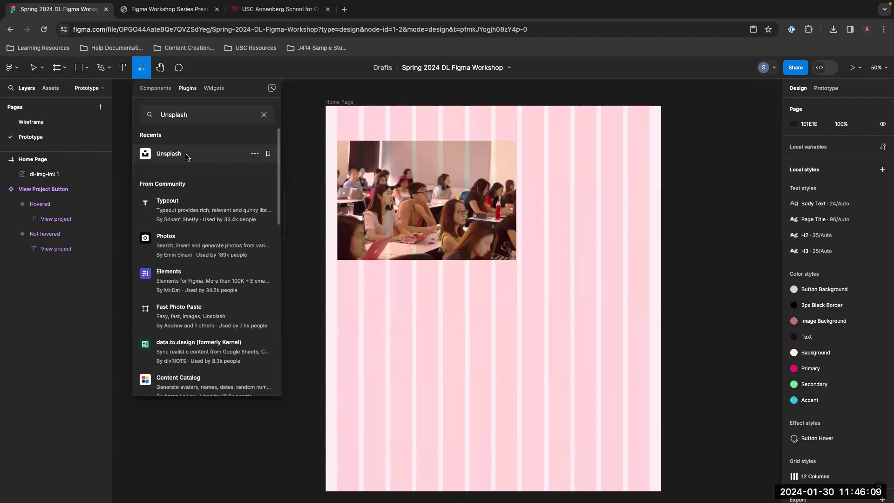
Run the Unsplash plugin and move its window clear of the placed classroom image
key(Escape)
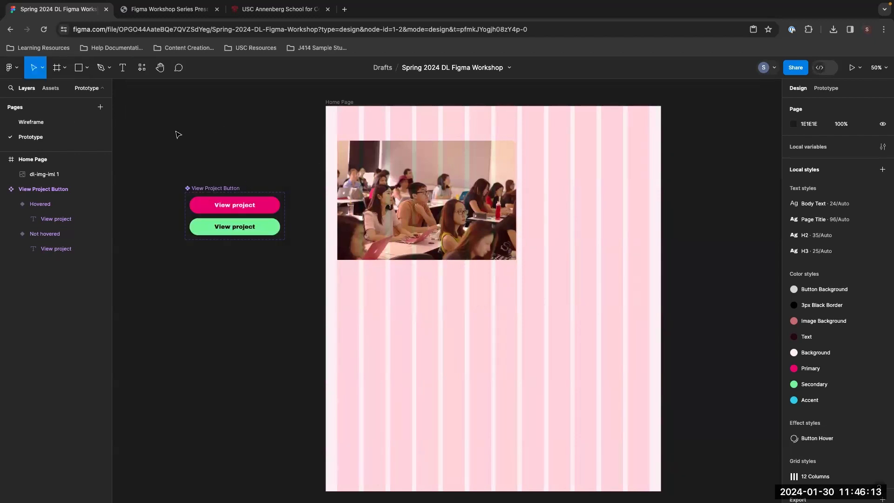
drag(497, 124, 638, 122)
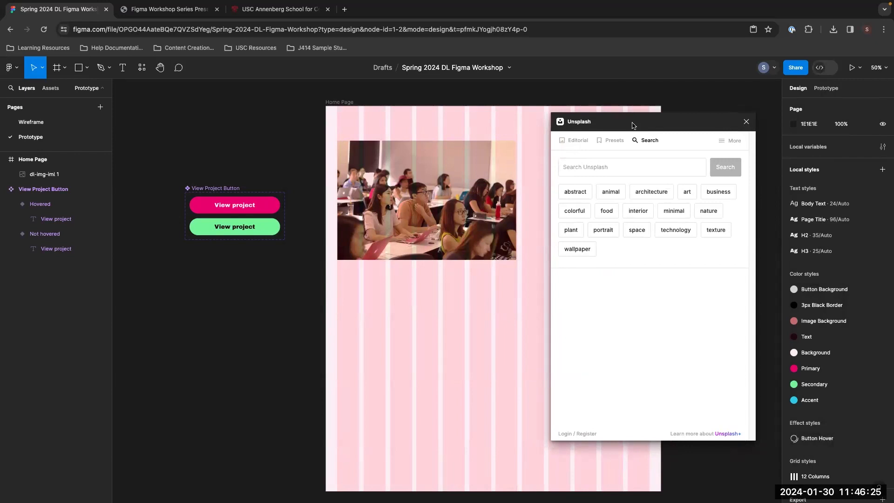
Open the Unsplash website in a new browser tab and browse the photos on its home page
click(345, 10)
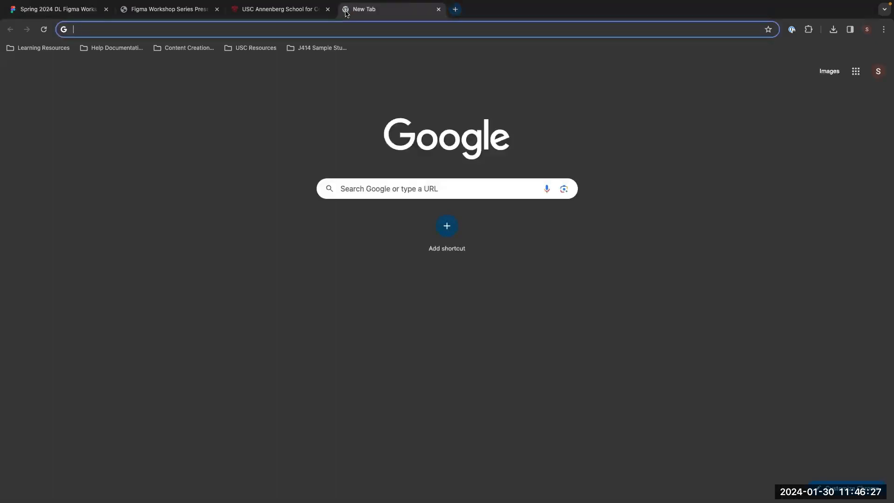
text(unsplash)
key(Return)
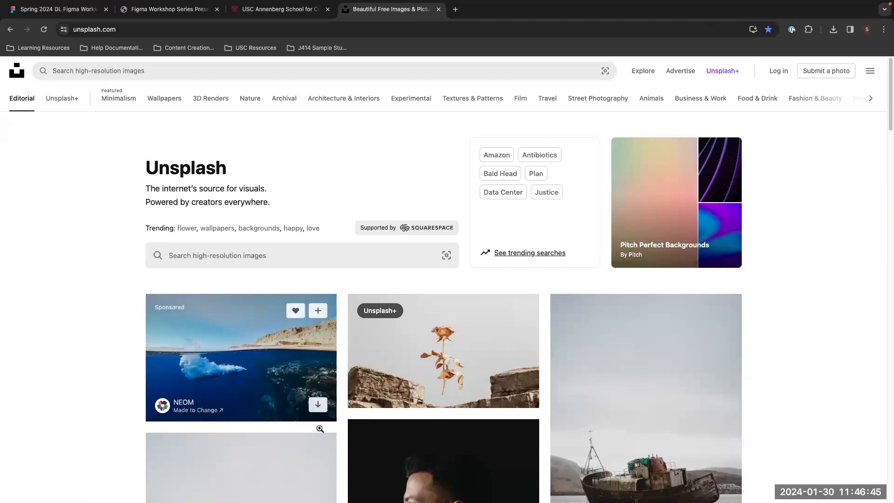
mouse_move(439, 366)
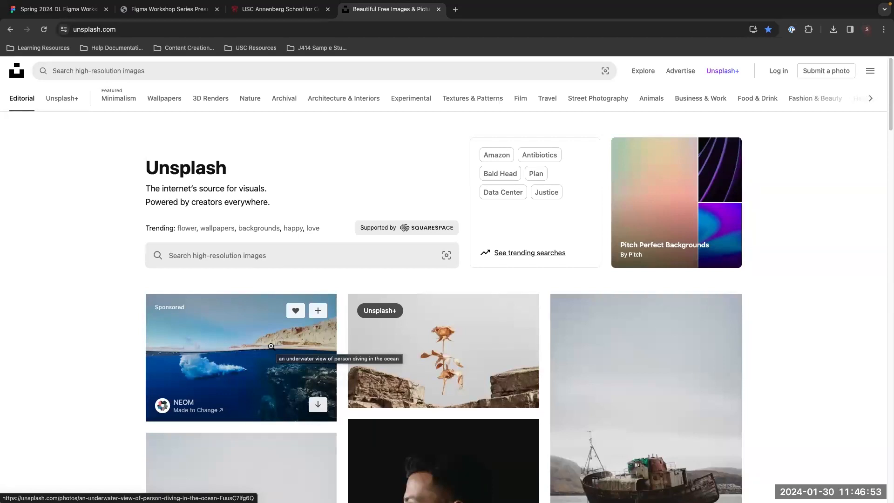
scroll(380, 201, down, 4)
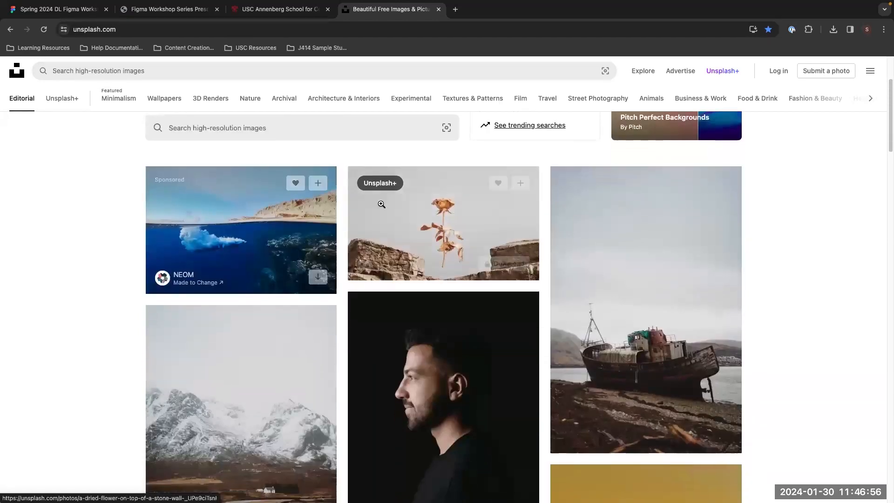
scroll(440, 197, down, 6)
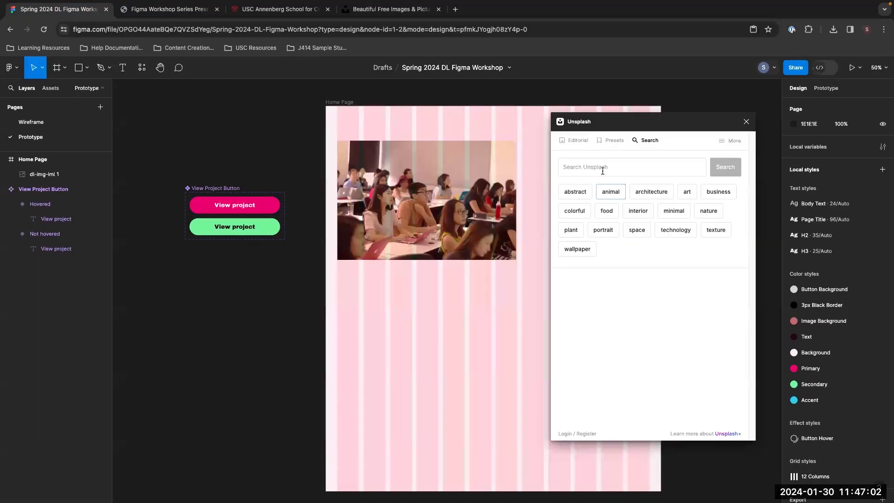
Return to the Figma file and search the Unsplash plugin for "students in a classroom", browsing the photos
click(603, 168)
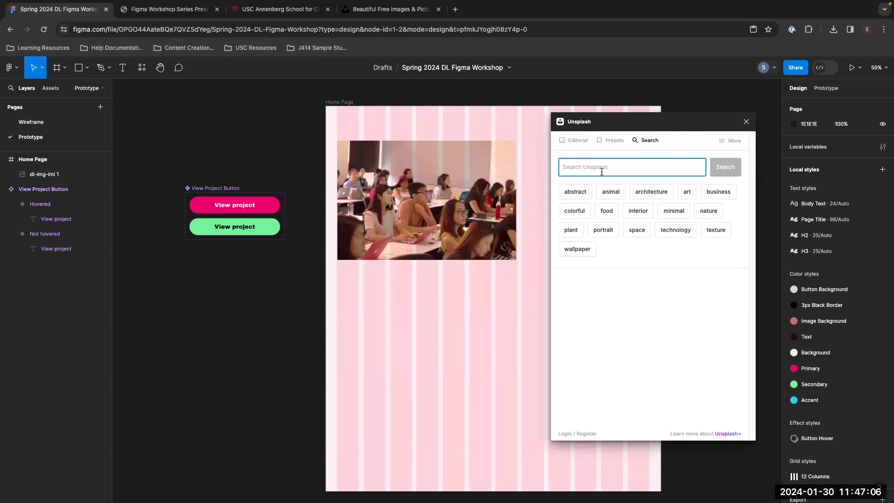
text(students in a class)
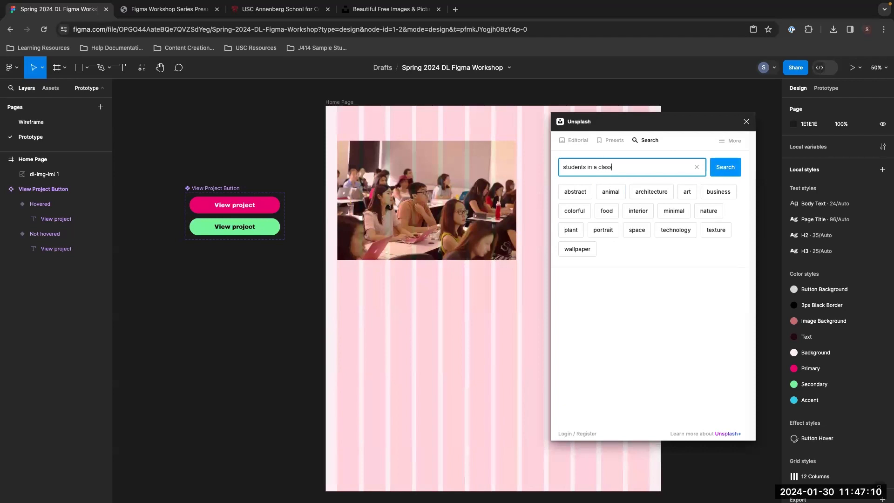
text(room)
key(Return)
scroll(647, 343, down, 3)
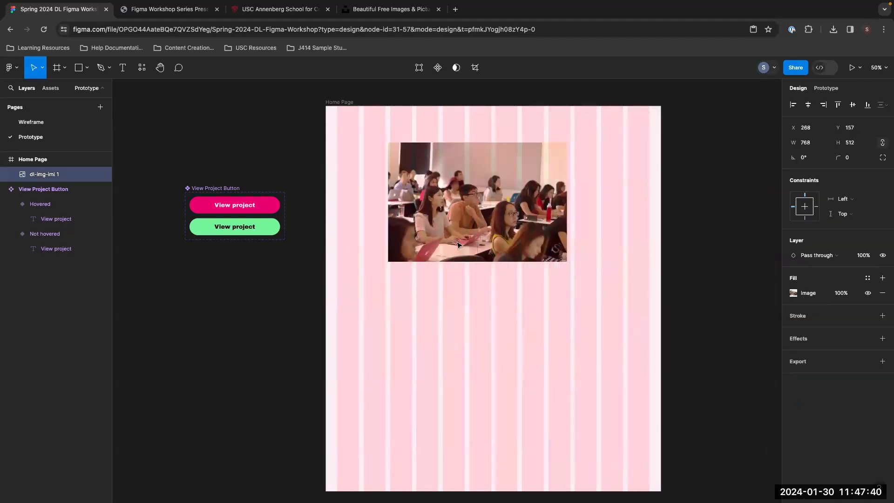
Move the classroom image to X 50, Y 77 and scale it proportionally to span all 12 grid columns
drag(433, 221, 373, 170)
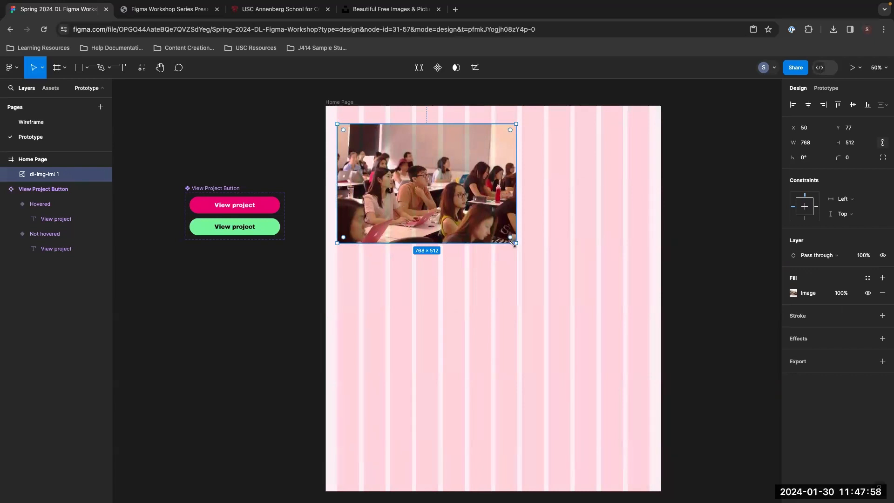
drag(512, 242, 596, 462)
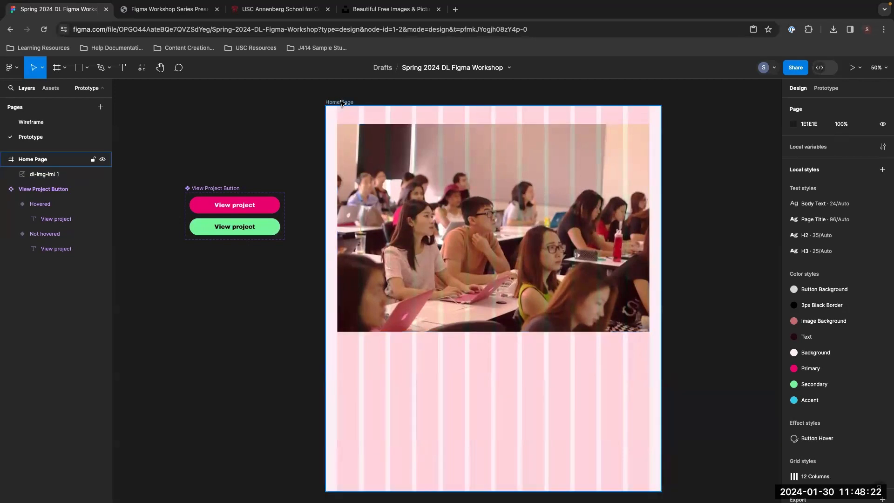
Hide the 12 Columns grid on the Home Page frame and show it again
scroll(867, 448, down, 2)
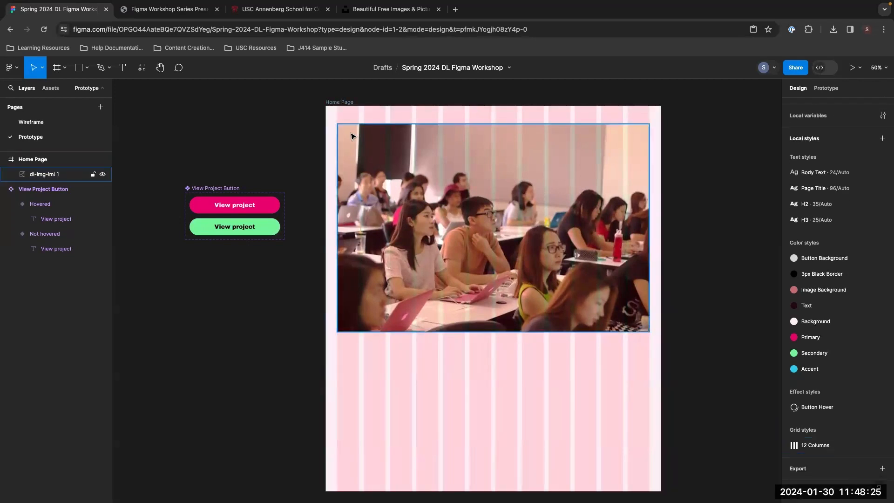
click(333, 106)
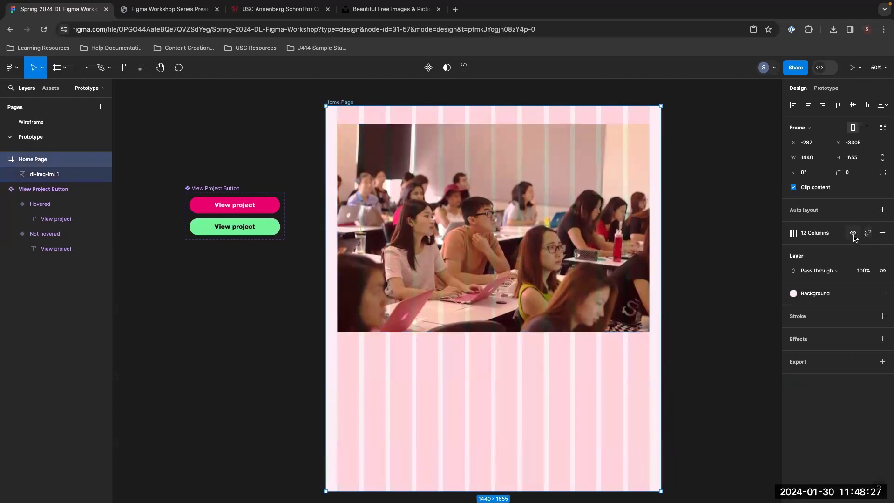
click(854, 234)
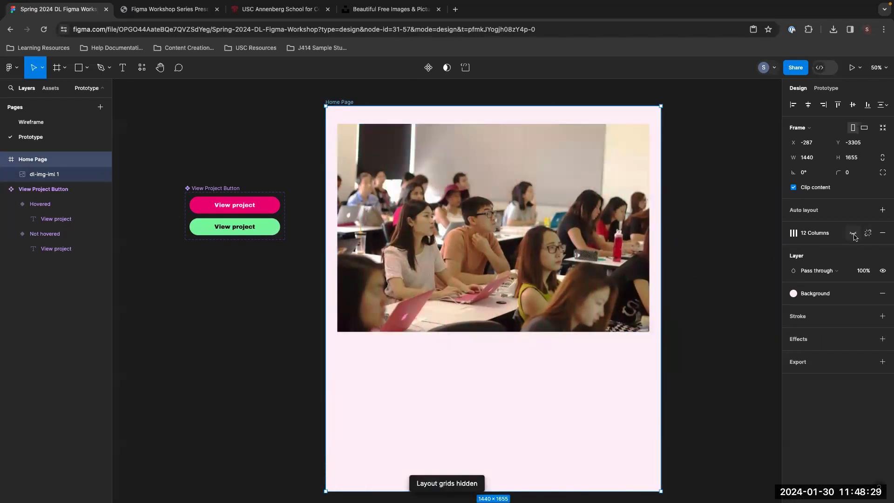
click(854, 234)
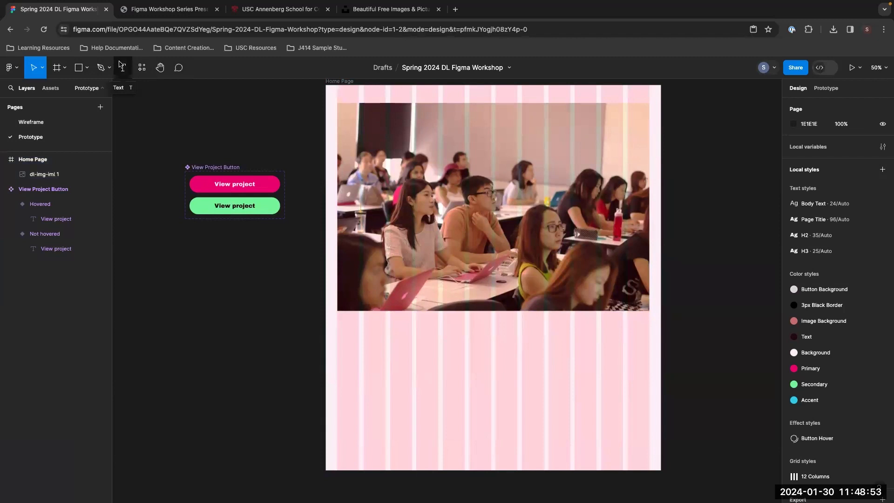
Draw a rectangle about 1384 × 950 covering the classroom image and hide the layout grids
click(79, 68)
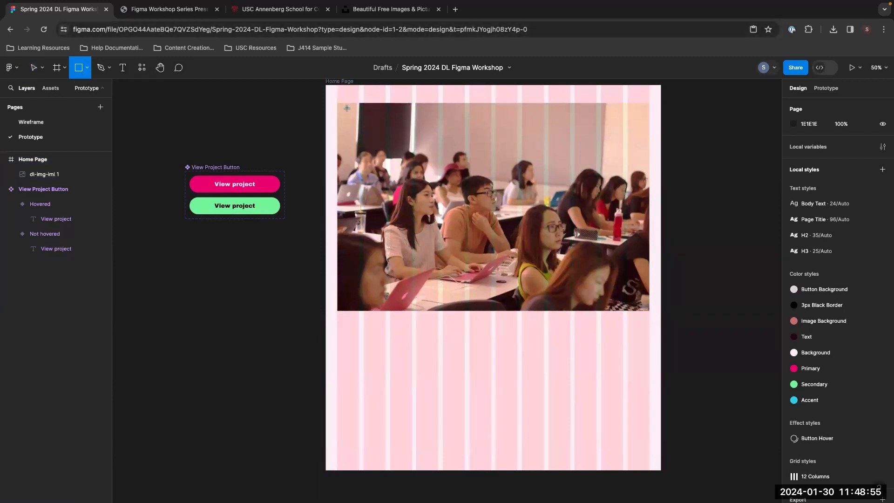
drag(334, 100, 655, 321)
key(Escape)
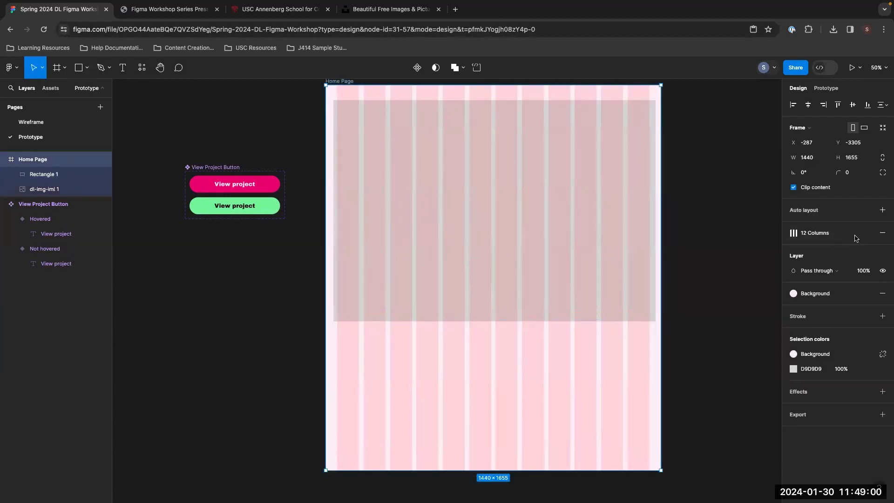
key(shift+g)
key(Escape)
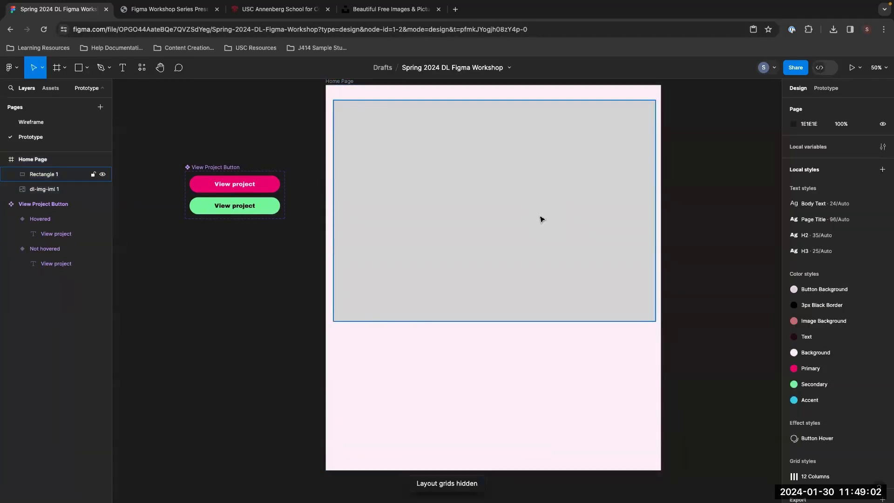
Preview the image and video fill types on the grey rectangle and set its fill to a linear gradient
click(565, 204)
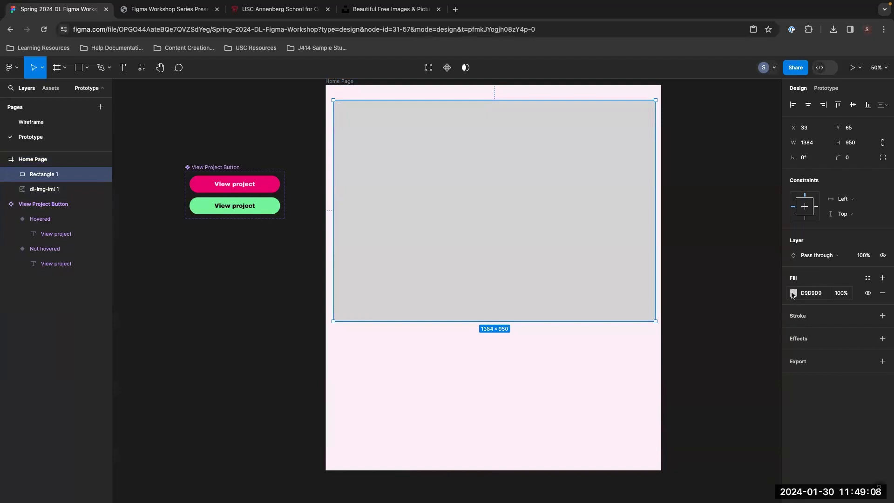
click(793, 294)
drag(682, 257, 633, 161)
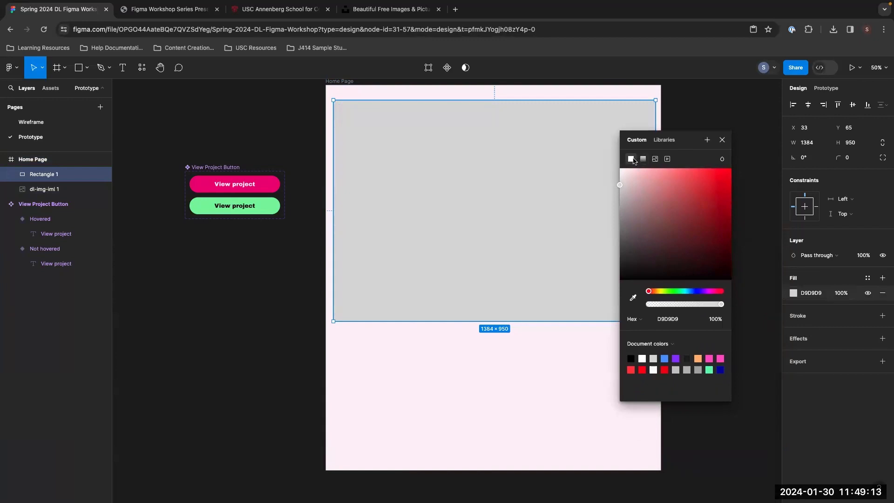
click(646, 161)
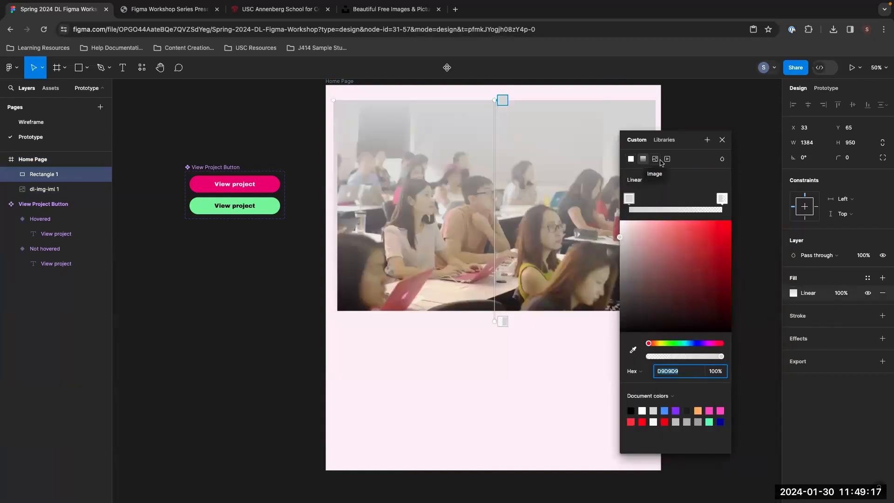
click(657, 161)
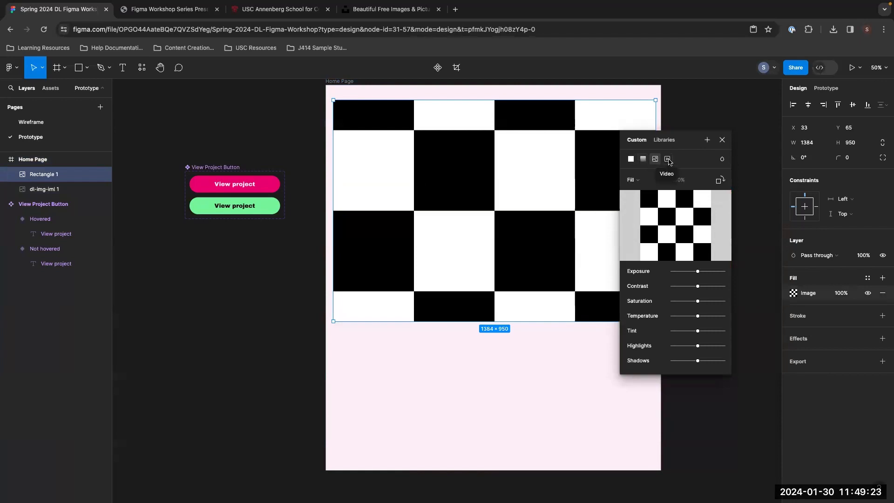
click(669, 161)
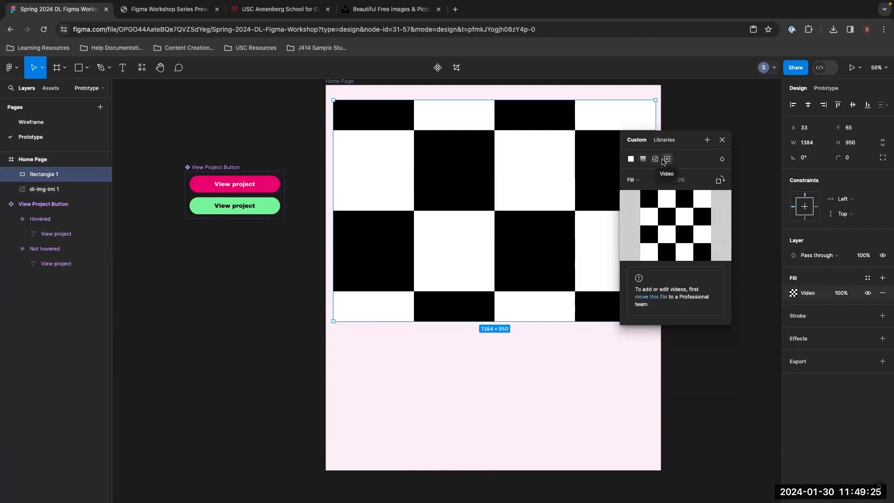
click(644, 159)
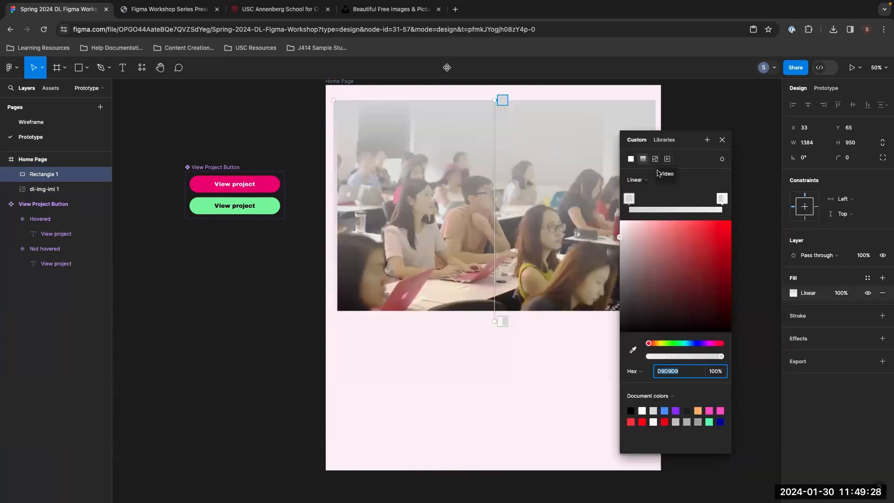
Preview the Radial, Angular and Diamond gradient types on the rectangle and return its fill to Linear
click(640, 182)
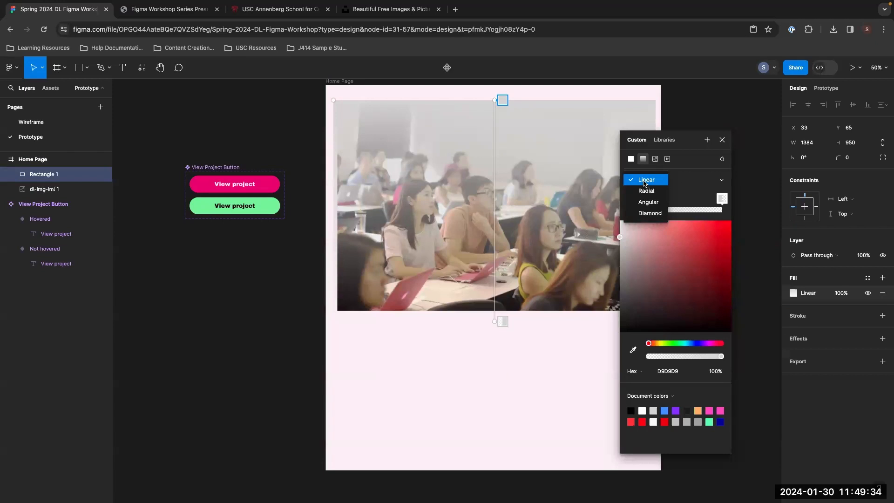
click(653, 191)
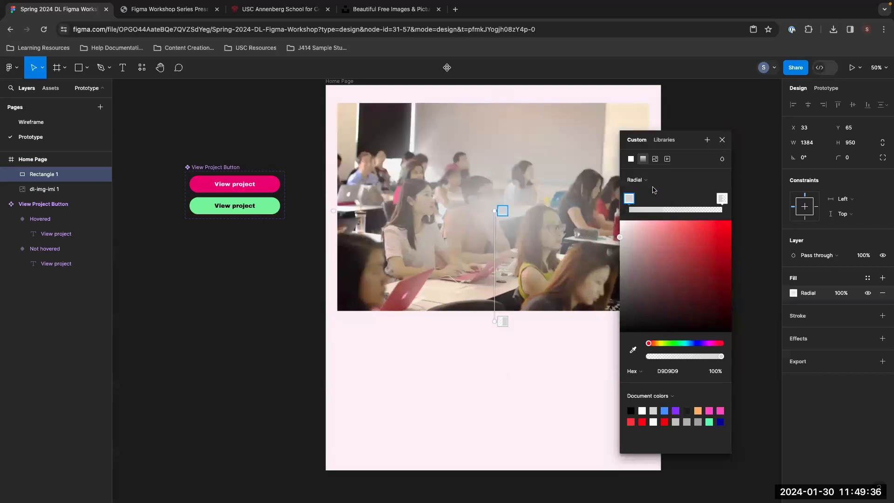
click(637, 180)
click(645, 191)
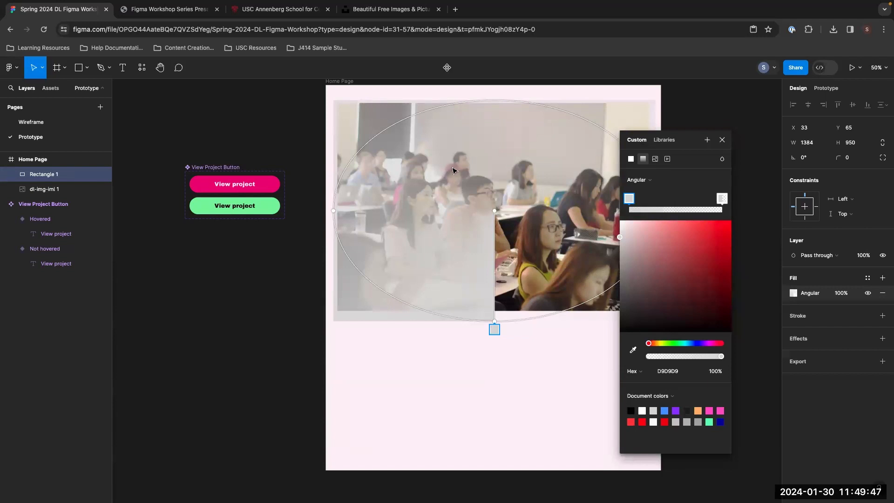
click(639, 180)
click(645, 190)
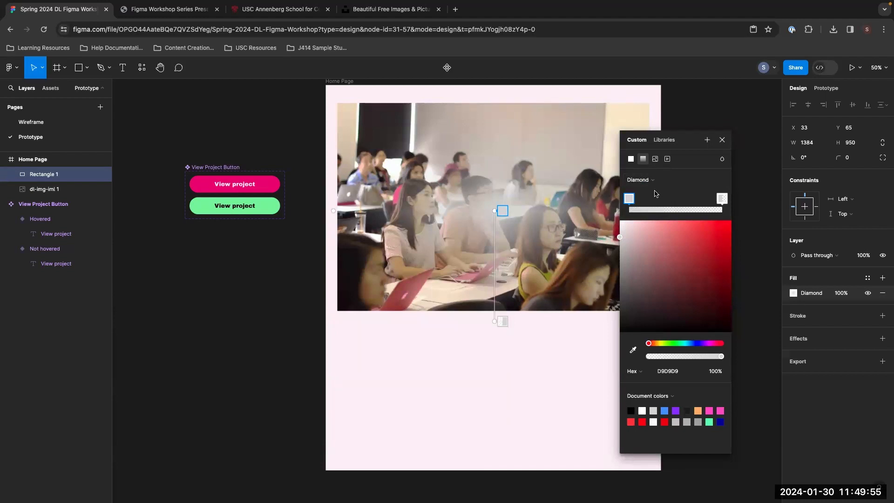
click(641, 180)
click(637, 144)
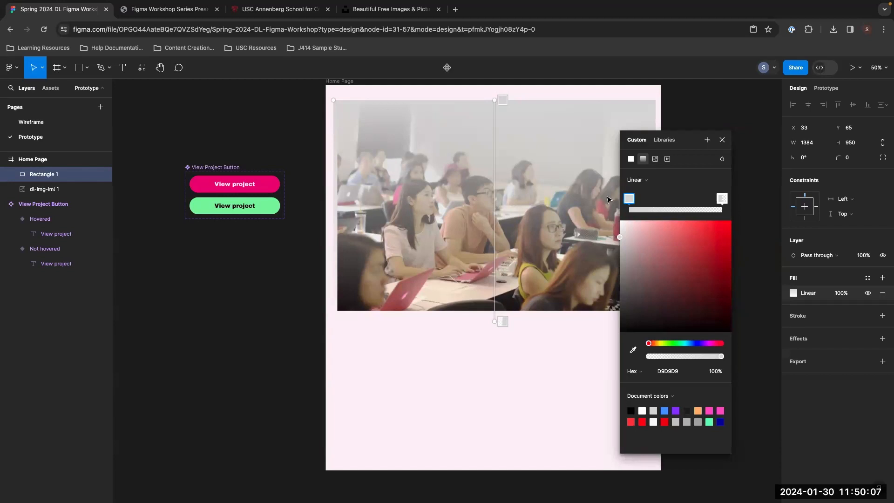
Add five extra colour stops along the rectangle's linear gradient and delete them all again
click(656, 210)
click(678, 209)
click(698, 211)
click(709, 210)
click(649, 210)
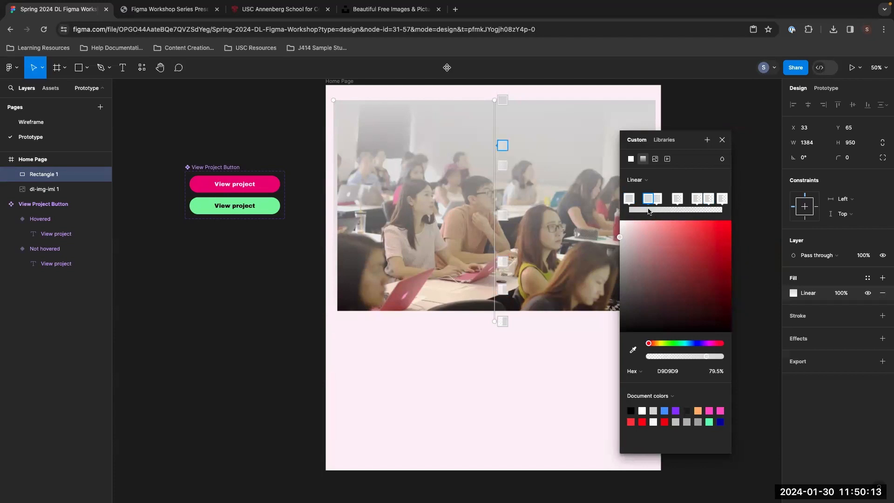
key(BackSpace)
key(BackSpace)
key(BackSpace)
key(BackSpace)
key(BackSpace)
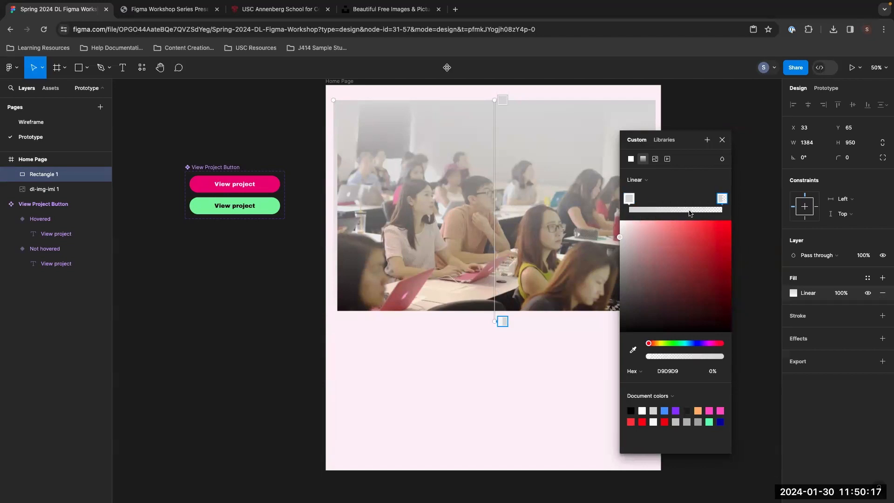
Add one colour stop near the middle of the rectangle's gradient and select the gradient's starting stop
click(678, 210)
mouse_move(676, 204)
mouse_down()
mouse_move(667, 203)
mouse_move(701, 205)
mouse_move(674, 205)
mouse_up()
click(502, 100)
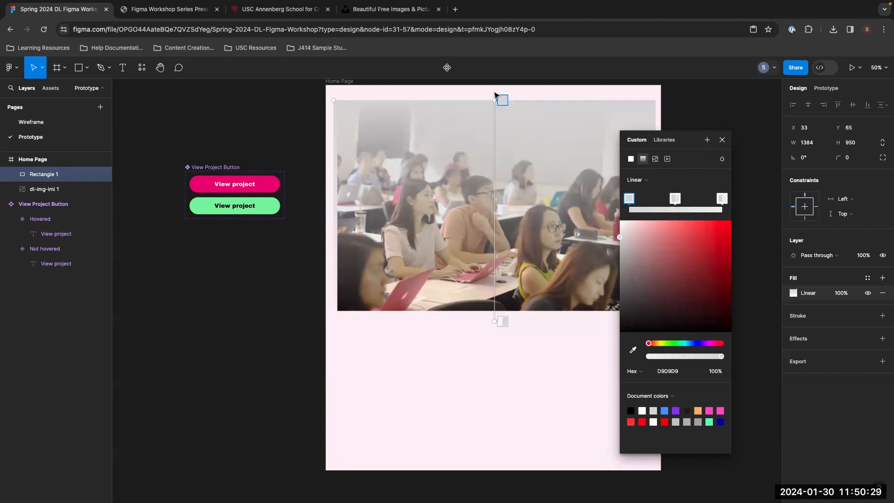
Reposition the gradient's end points so it runs diagonally from the rectangle's upper-left corner to its lower-right corner
click(722, 140)
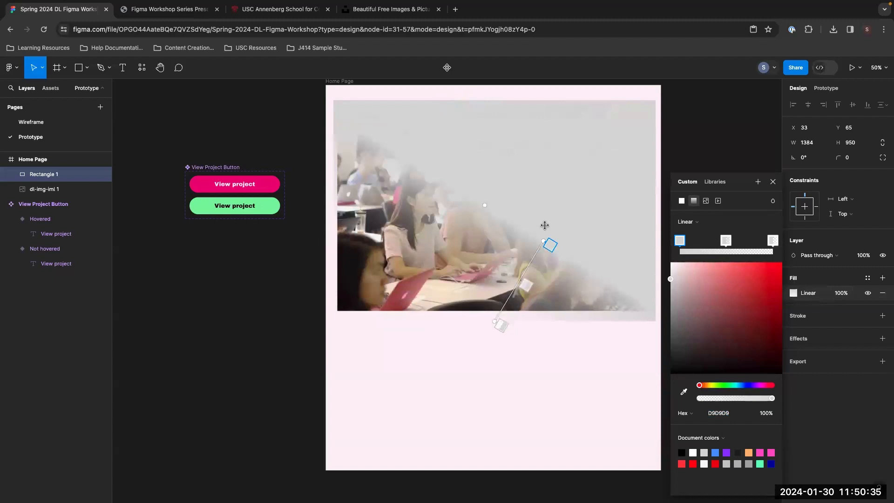
drag(545, 226, 353, 118)
drag(494, 320, 642, 301)
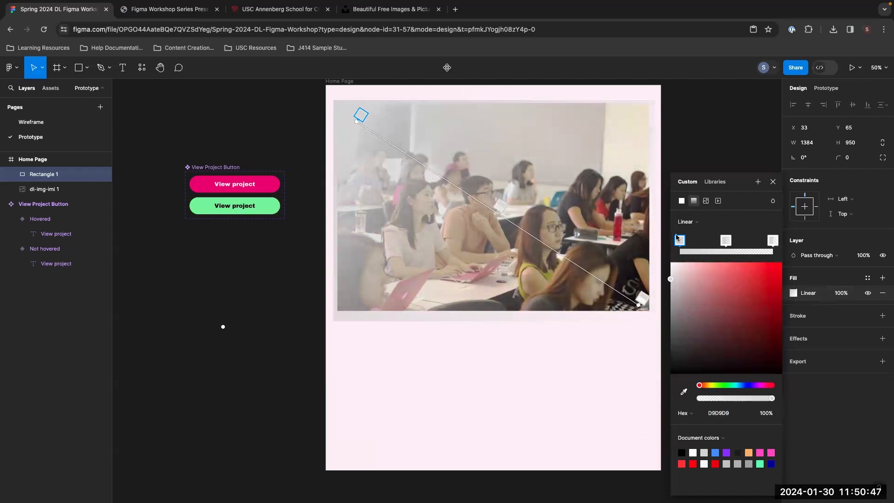
Colour the rectangle gradient's starting stop dark blue (0300AA) and its middle stop dark green (026100) at 100% opacity
drag(718, 385, 749, 385)
drag(669, 280, 797, 305)
click(726, 241)
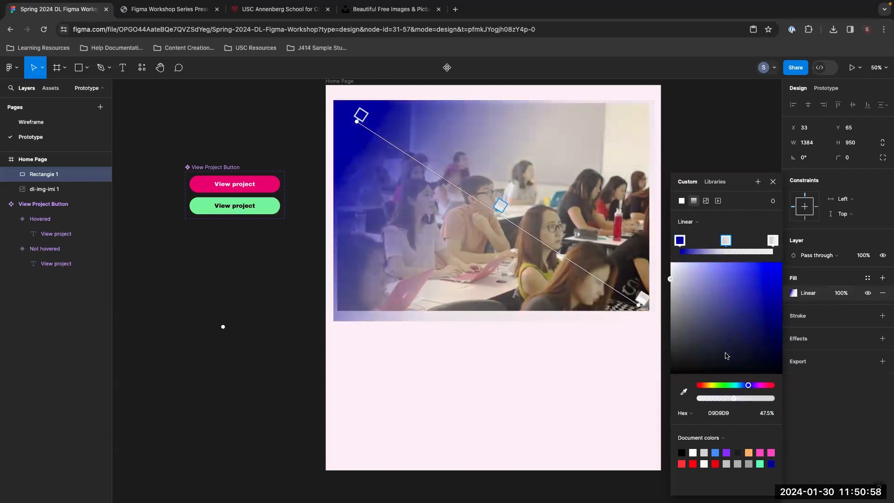
drag(748, 385, 723, 386)
drag(670, 280, 801, 332)
click(758, 398)
drag(764, 410, 790, 416)
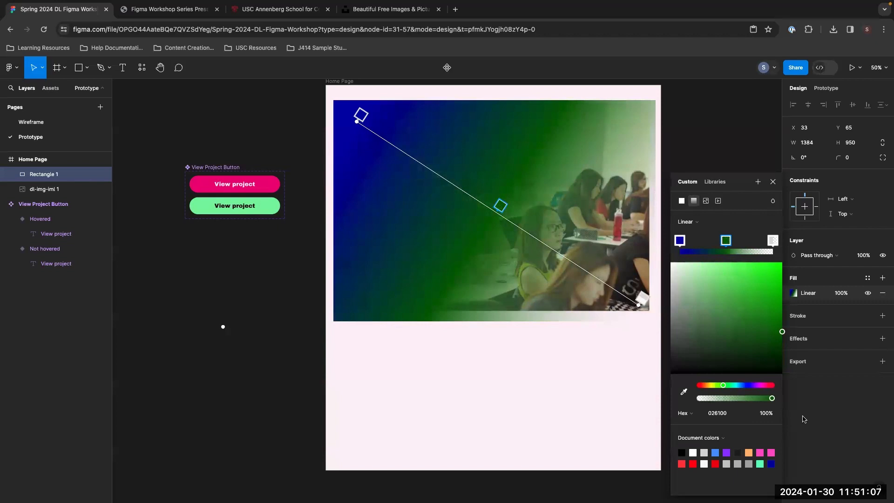
mouse_move(772, 398)
mouse_down()
mouse_move(712, 399)
mouse_move(829, 422)
mouse_up()
Change the rectangle gradient's end stop to a fully opaque dark red
click(773, 240)
drag(745, 385, 787, 386)
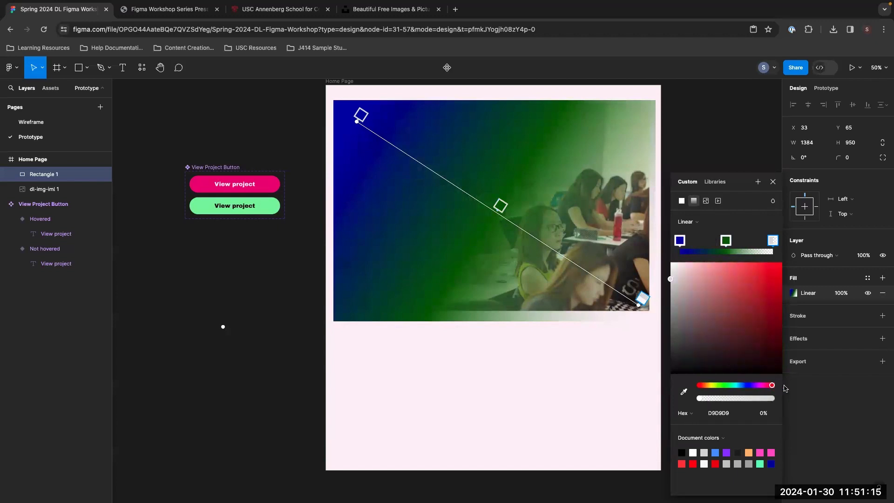
drag(707, 309, 869, 324)
Extend the gradient line past the rectangle's corners and preview the fill's blend modes without choosing one
mouse_move(491, 203)
mouse_down()
mouse_move(431, 159)
mouse_move(543, 253)
mouse_move(493, 202)
mouse_move(487, 212)
mouse_up()
drag(361, 115, 321, 150)
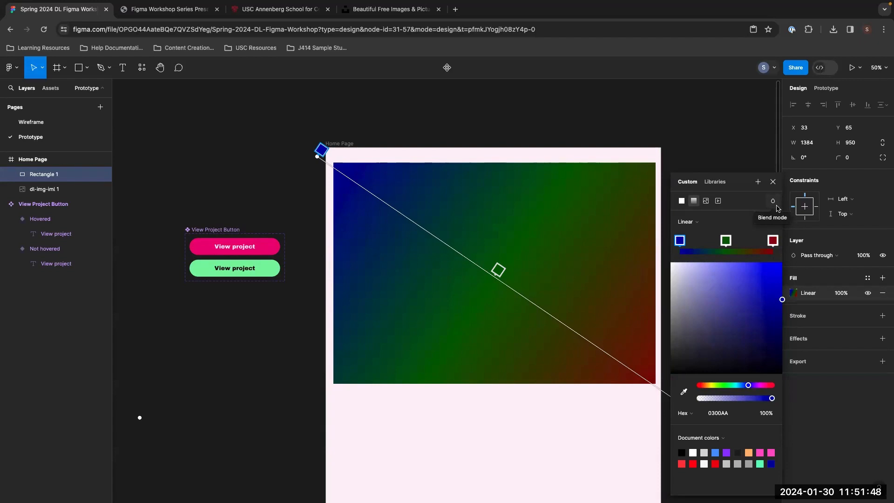
click(773, 202)
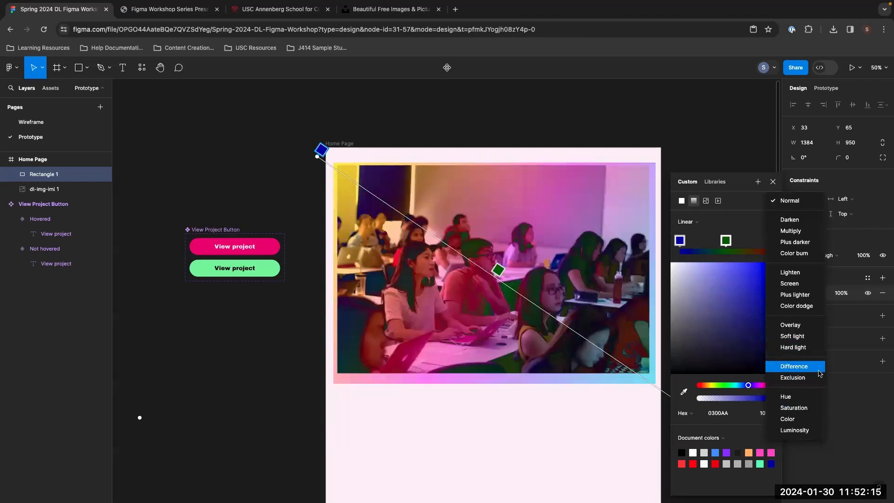
click(580, 244)
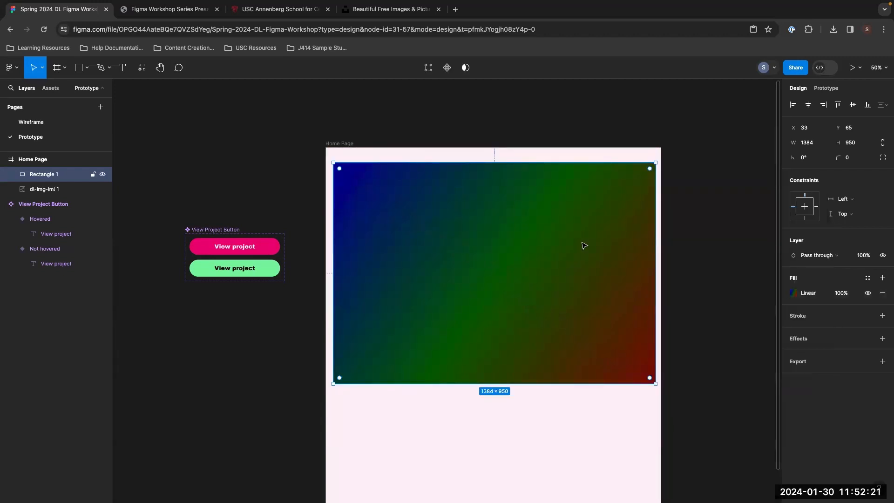
Delete the gradient rectangle over the image and show the layout grids
key(Delete)
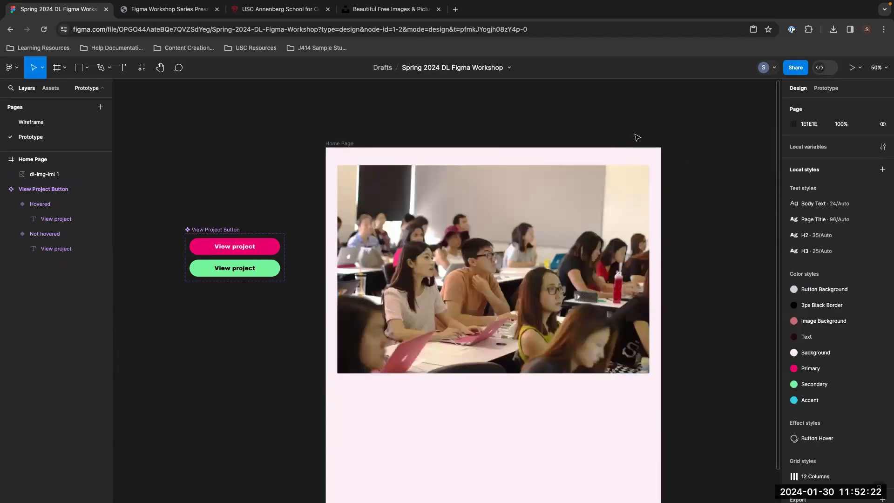
key(ctrl+g)
scroll(636, 222, down, 5)
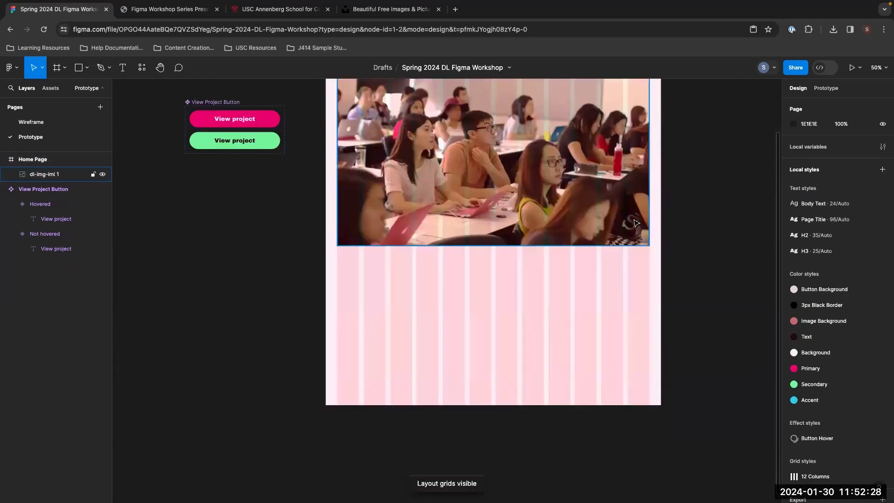
scroll(636, 223, up, 2)
key(Escape)
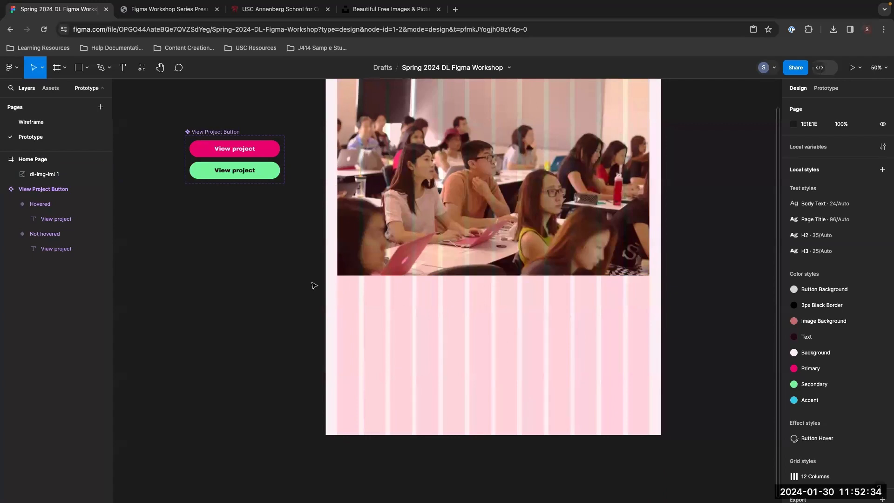
Add the text "Instructional Media Lab" just below the image in the Home Page frame
click(503, 269)
scroll(549, 252, up, 6)
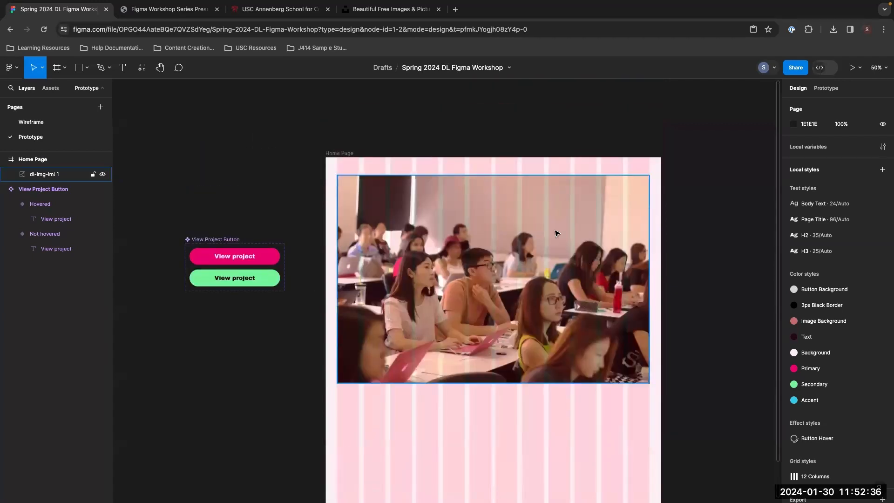
scroll(557, 233, down, 5)
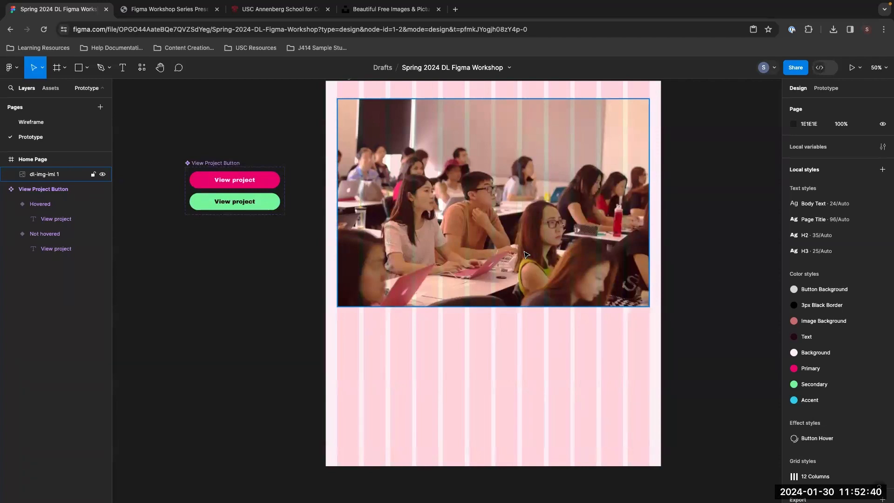
key(Escape)
key(t)
click(344, 325)
key(Escape)
text(Instructional Media Lab)
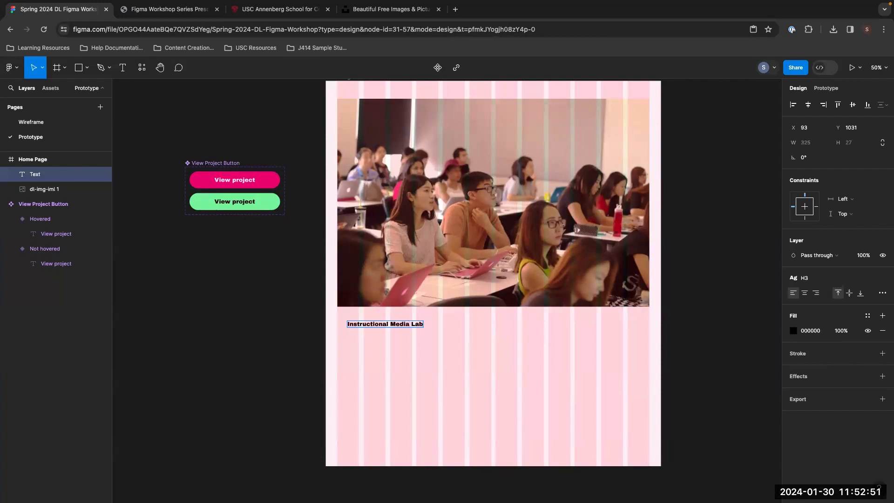
key(Escape)
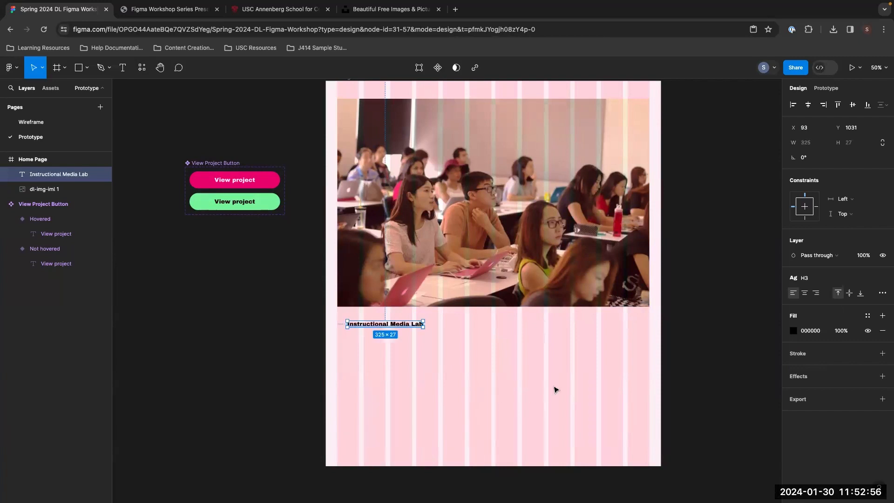
Apply the H2 text style to the heading and align it with the image's left edge at X 50, Y 1003
click(812, 281)
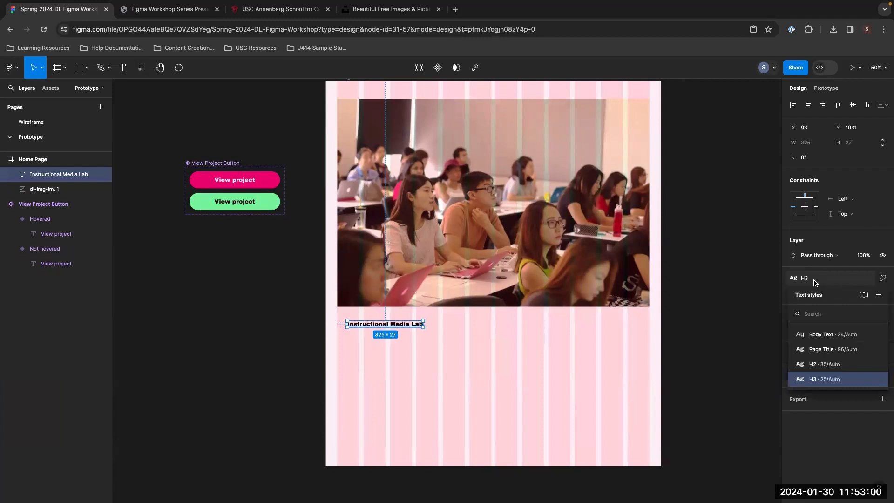
click(824, 364)
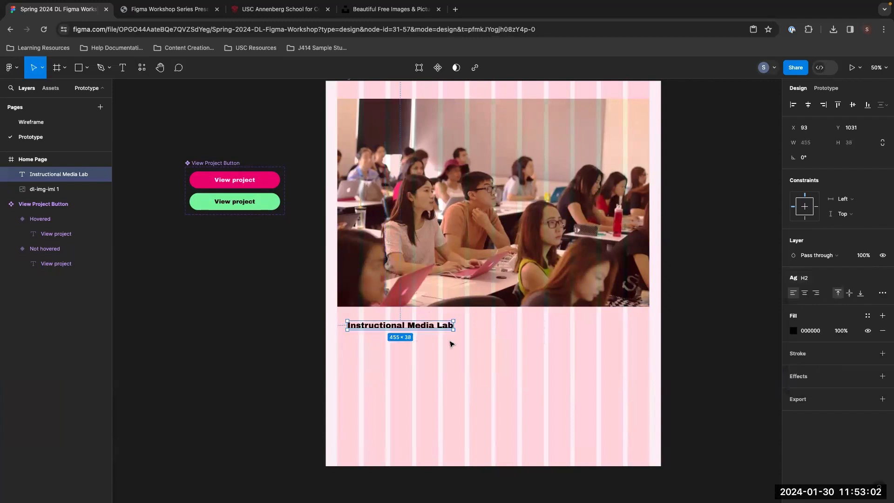
click(812, 278)
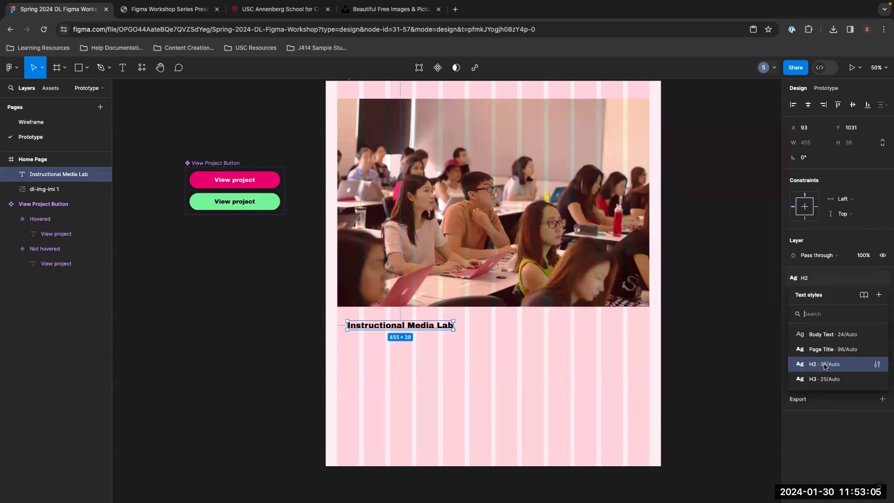
click(391, 326)
drag(390, 328, 383, 322)
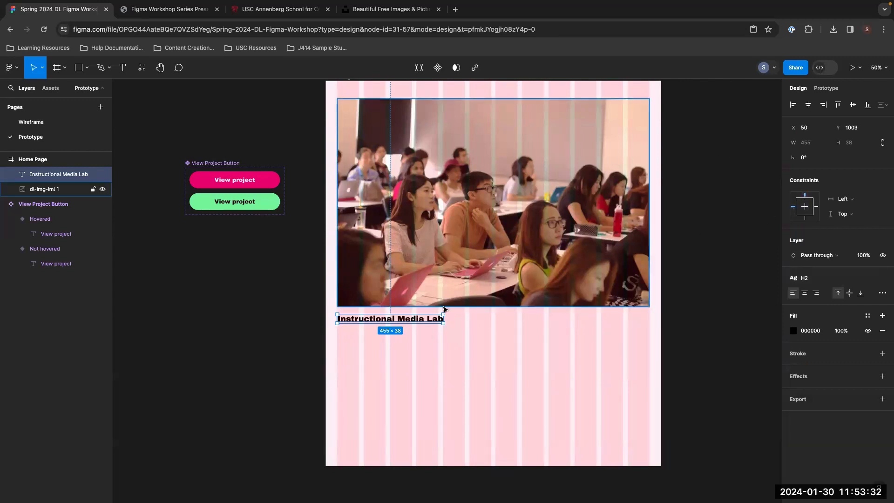
scroll(329, 219, up, 1)
click(328, 224)
mouse_move(328, 224)
mouse_down()
mouse_move(159, 208)
mouse_move(390, 212)
mouse_move(322, 209)
mouse_up()
drag(378, 91, 472, 258)
key(ctrl+z)
key(ctrl+z)
key(ctrl+z)
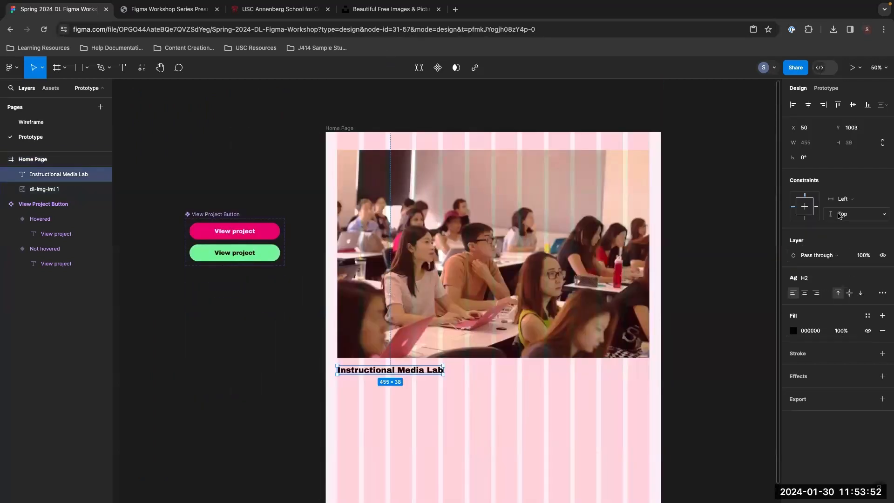
Set the heading's horizontal and vertical constraints to Scale and open the colour styles for its fill
click(846, 200)
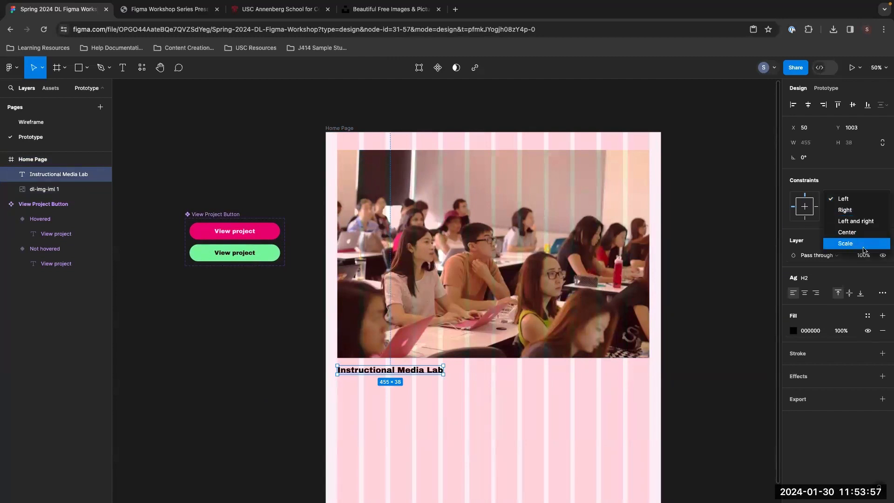
click(850, 200)
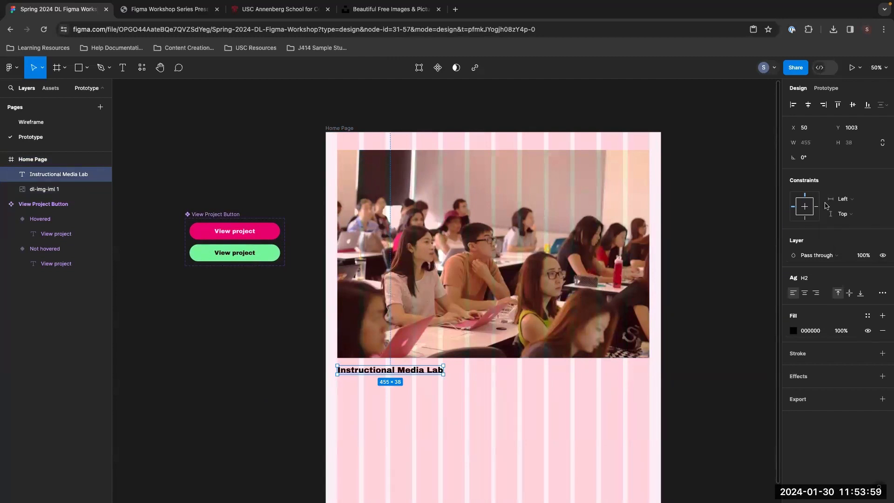
click(855, 202)
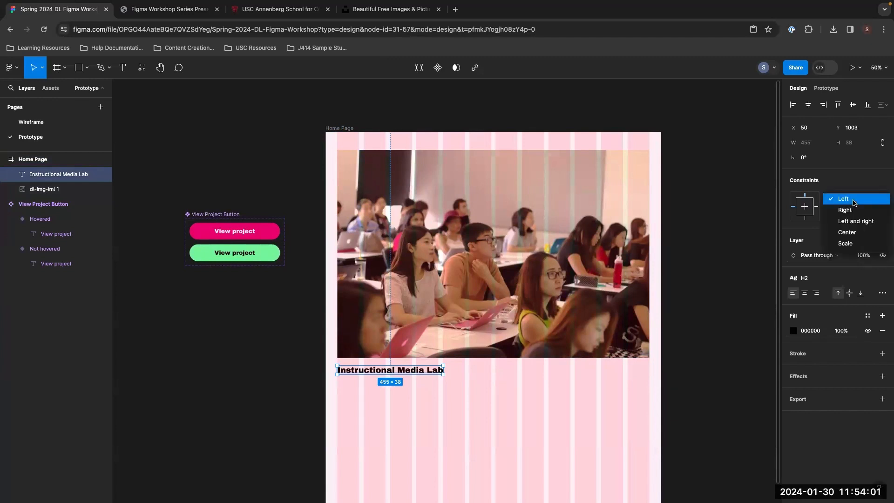
click(850, 245)
click(843, 214)
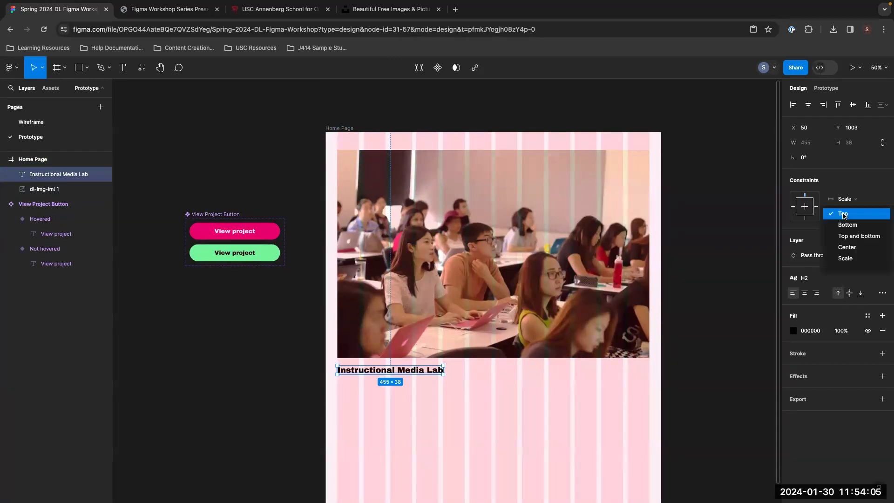
click(844, 258)
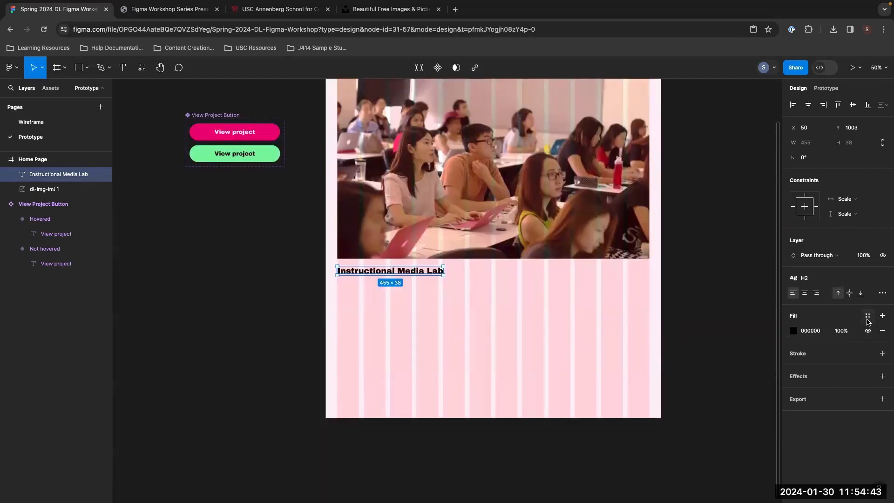
click(868, 315)
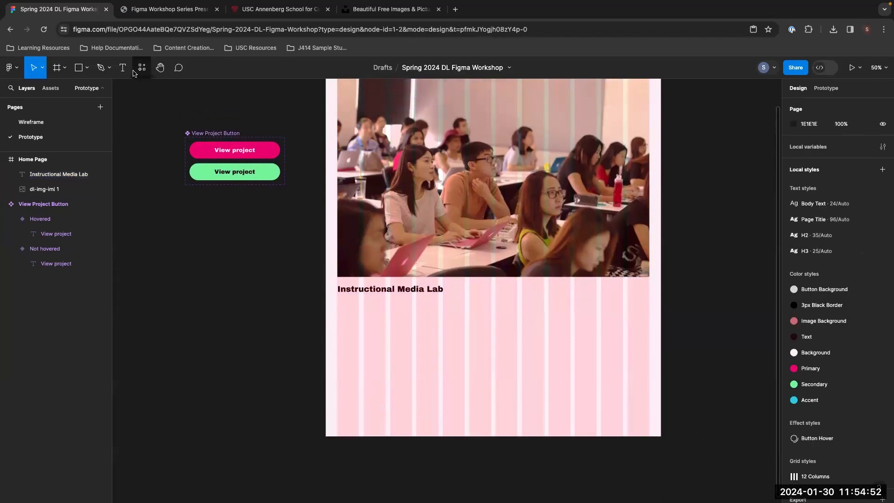
Add the text "A creative media technology focused classroom, with Adobe Certification Courses and technical training workhops" under the heading
click(124, 69)
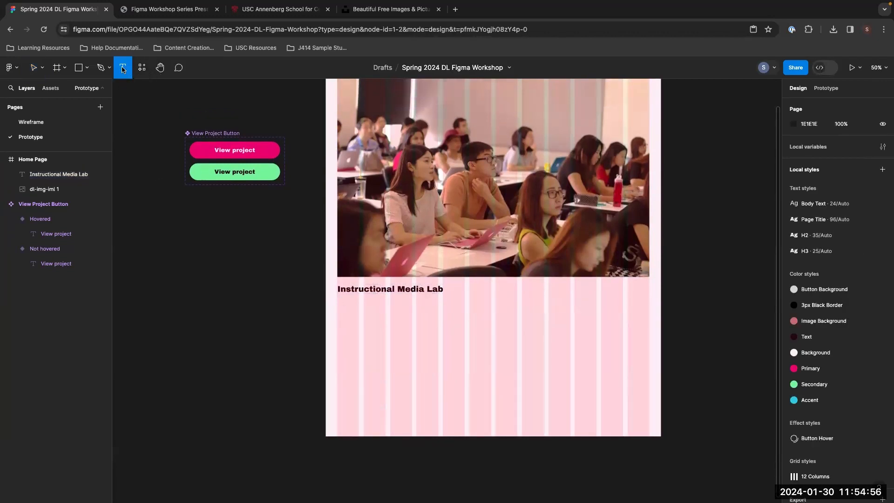
click(350, 309)
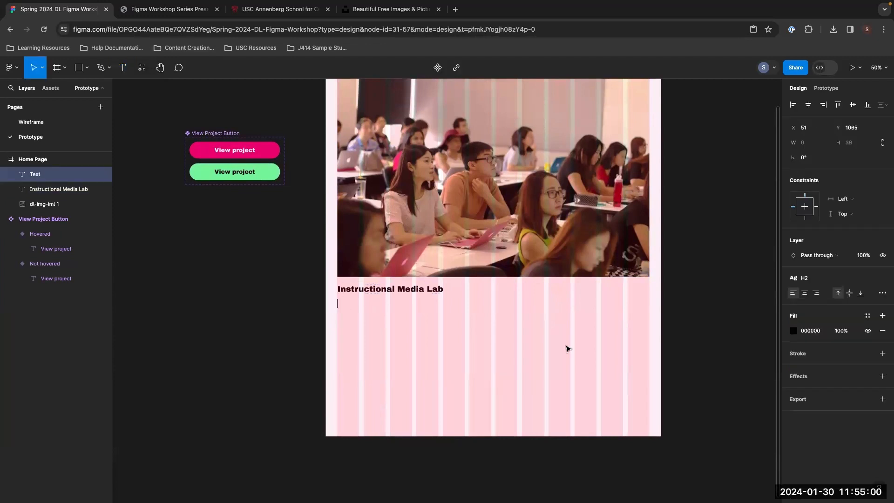
text(A creative media)
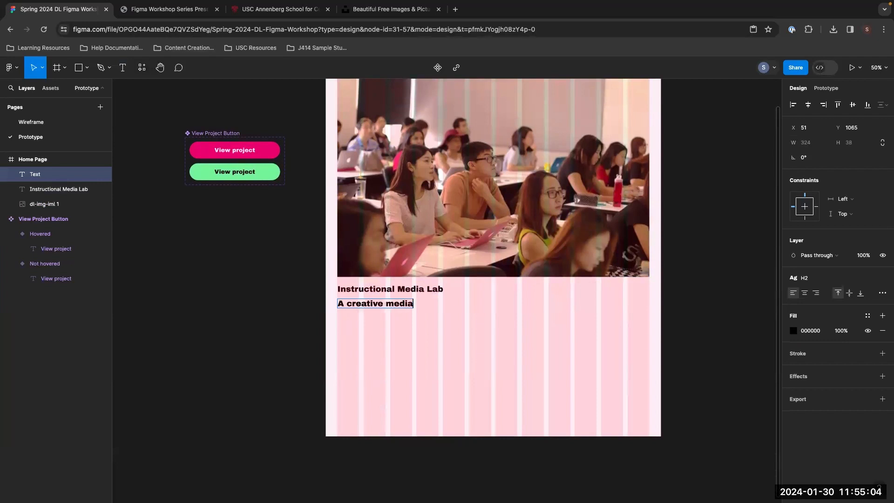
text( technology focus)
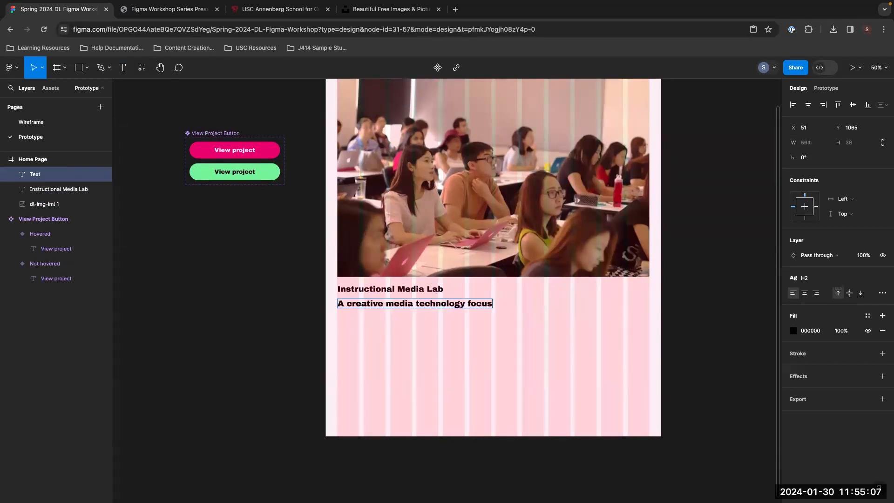
text(ed classroom)
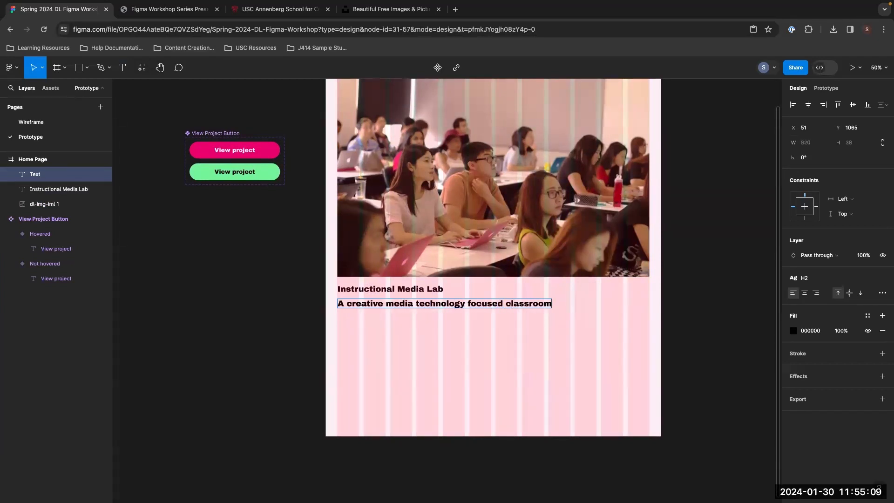
text(, with Adobe Certificati)
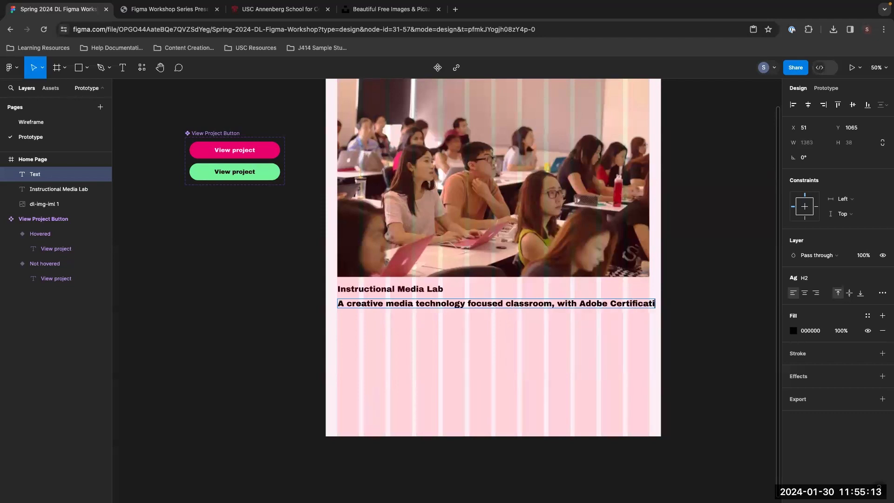
text(non programs and)
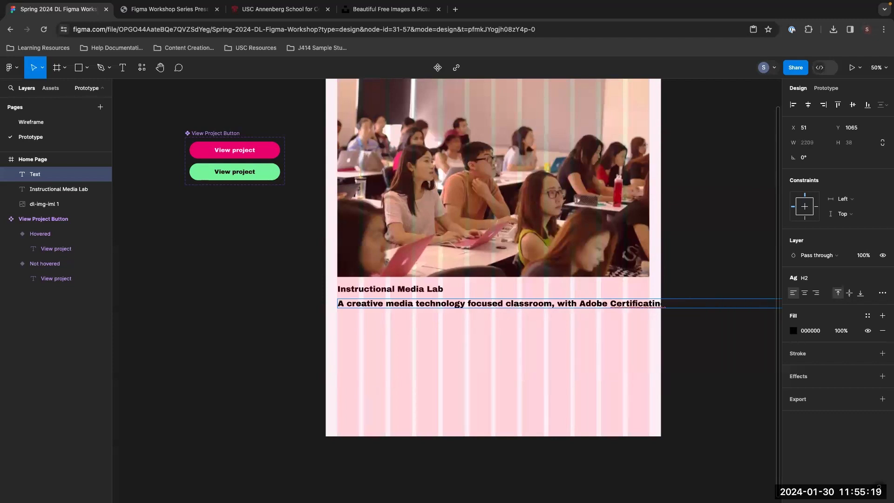
key(Escape)
Resize the description's text box to about 744 × 160 so it wraps, and correct the spelling of "Certification"
scroll(643, 307, right, 5)
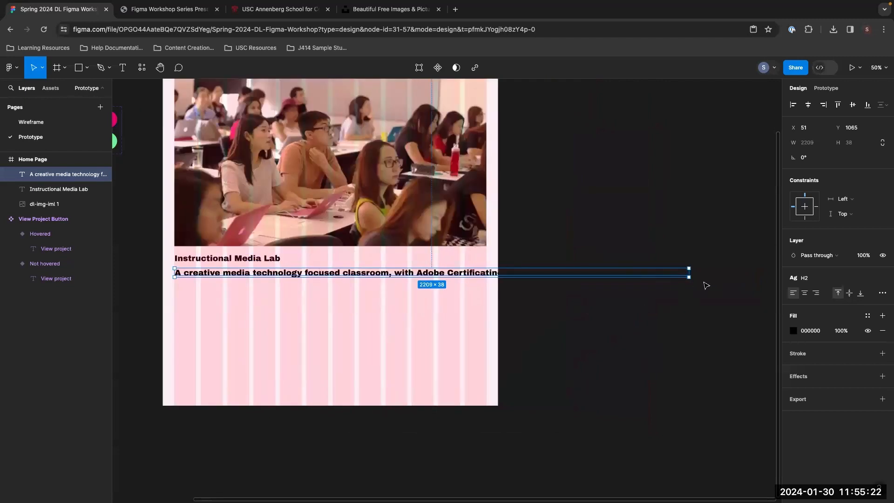
mouse_move(689, 277)
mouse_down()
mouse_move(336, 295)
mouse_move(347, 305)
mouse_up()
double_click(328, 281)
click(333, 281)
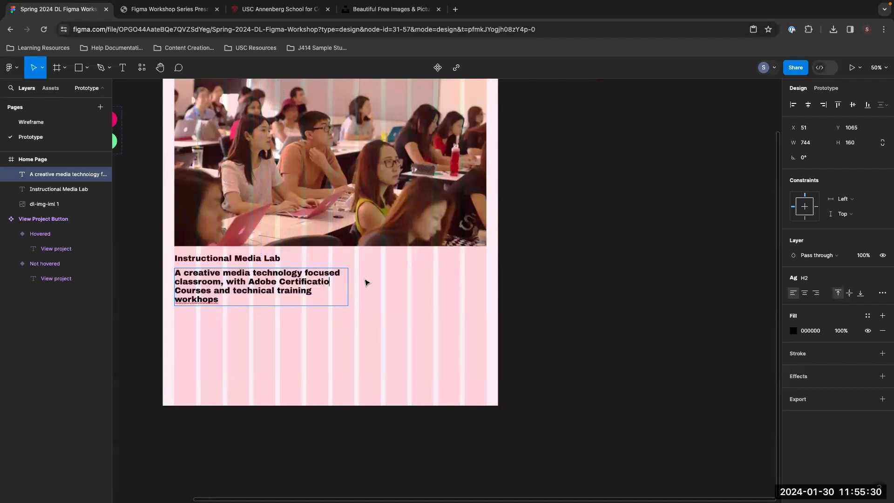
key(BackSpace)
key(BackSpace)
text(on)
key(Escape)
Apply the "Text" colour style and the Body Text text style to the description
click(868, 316)
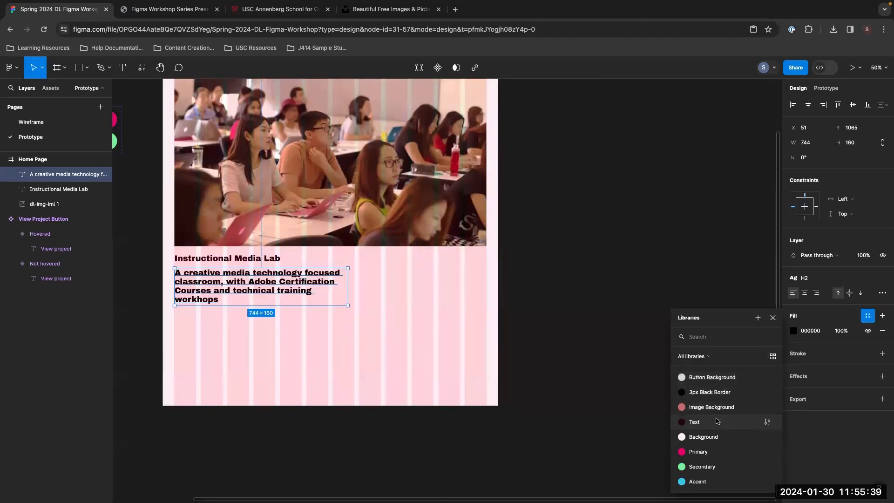
click(720, 422)
click(820, 278)
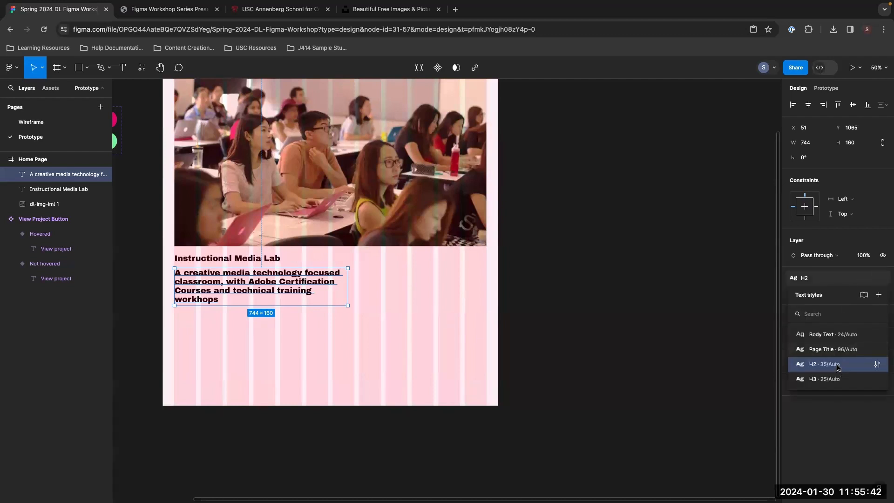
click(871, 334)
click(418, 281)
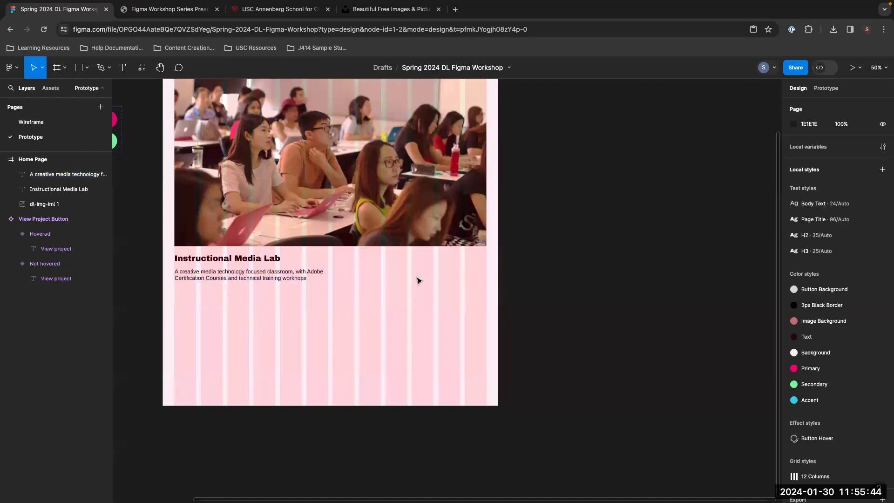
Narrow the description's text box to about 659 × 65
key(shift+0)
click(417, 275)
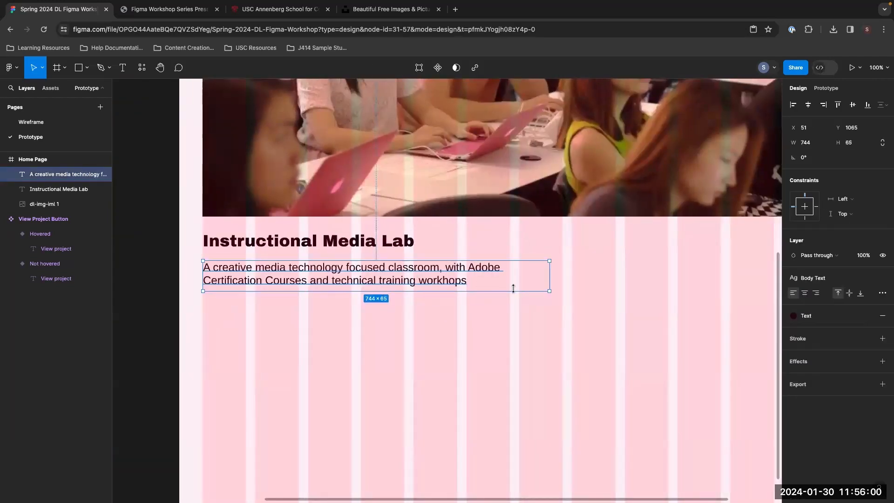
drag(514, 274, 510, 275)
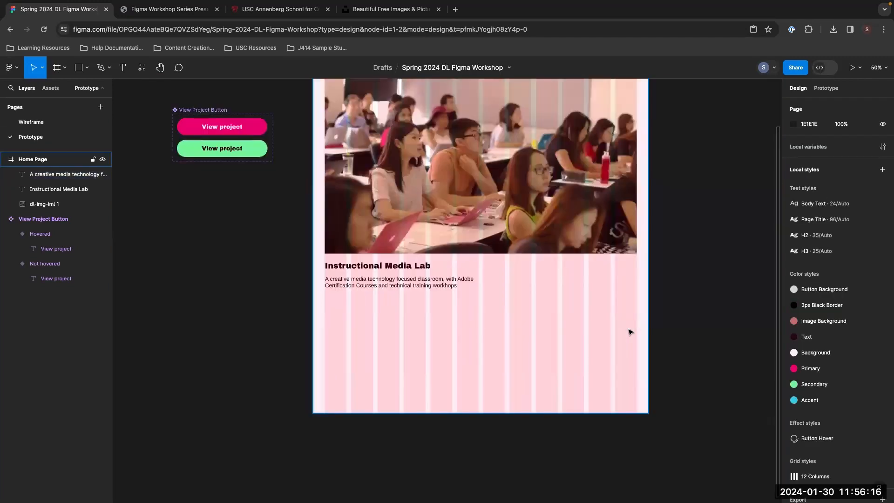
Place an instance of the View Project Button component beside the description on the Home Page, at about X 888, Y 1022
scroll(629, 329, right, 3)
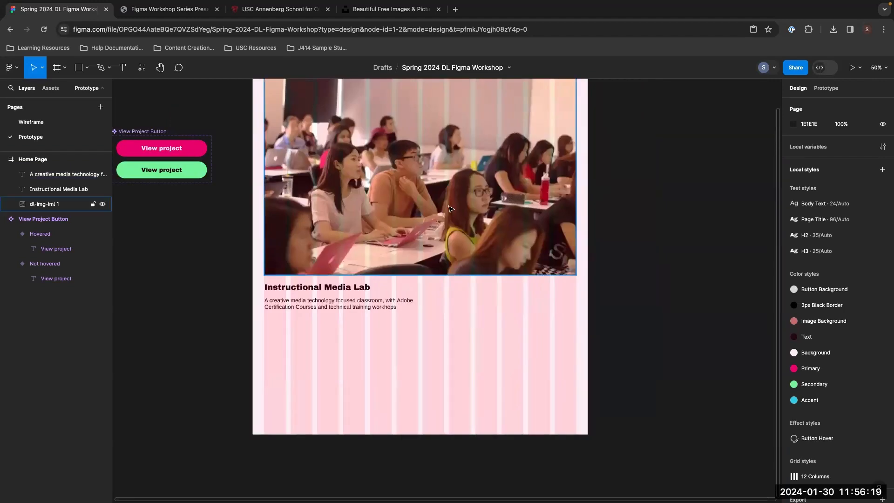
scroll(517, 322, up, 3)
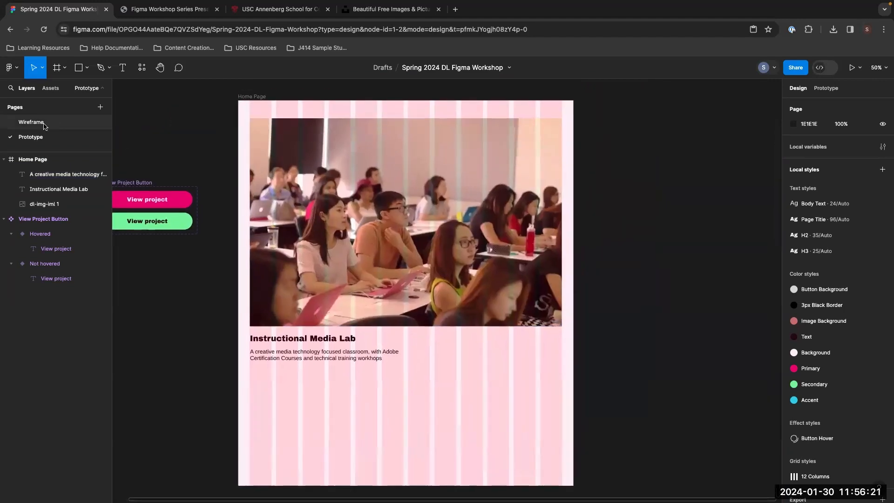
click(51, 88)
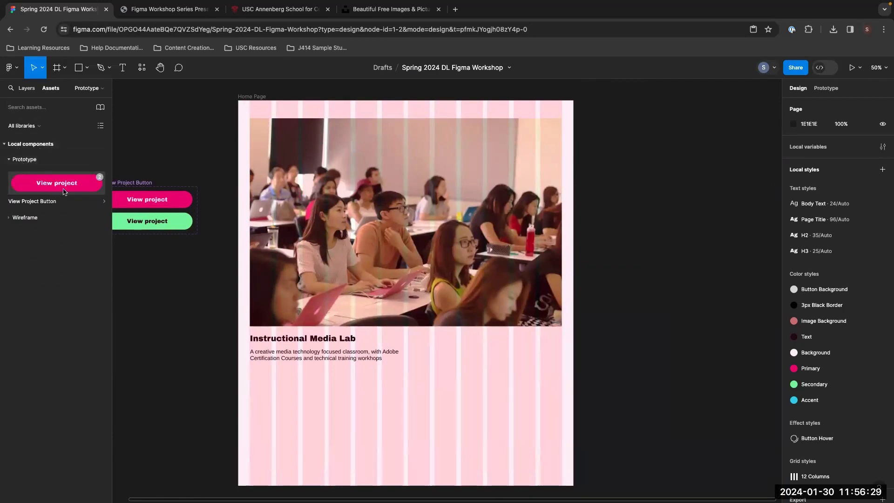
drag(73, 188, 525, 351)
click(543, 401)
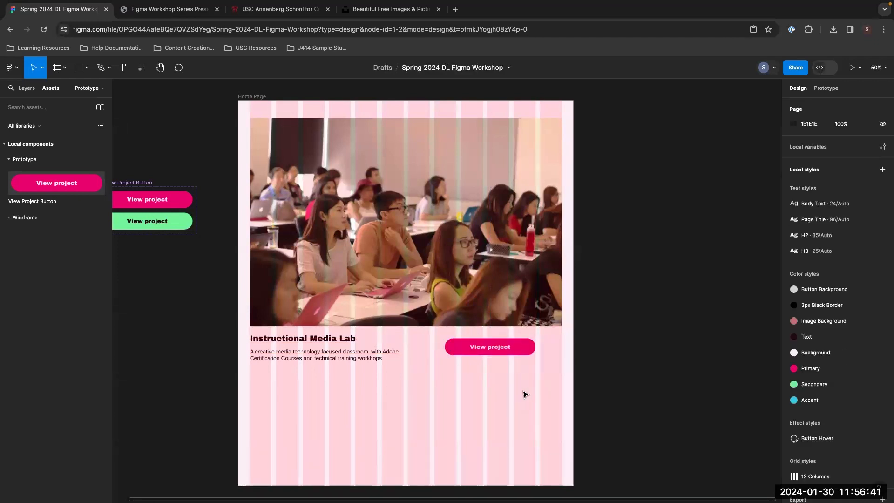
Set the description's horizontal and vertical constraints to Scale
click(304, 359)
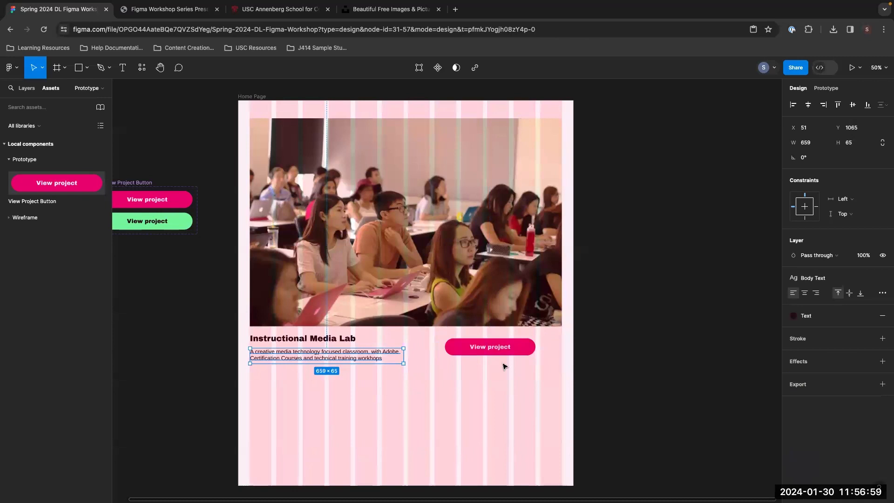
click(856, 199)
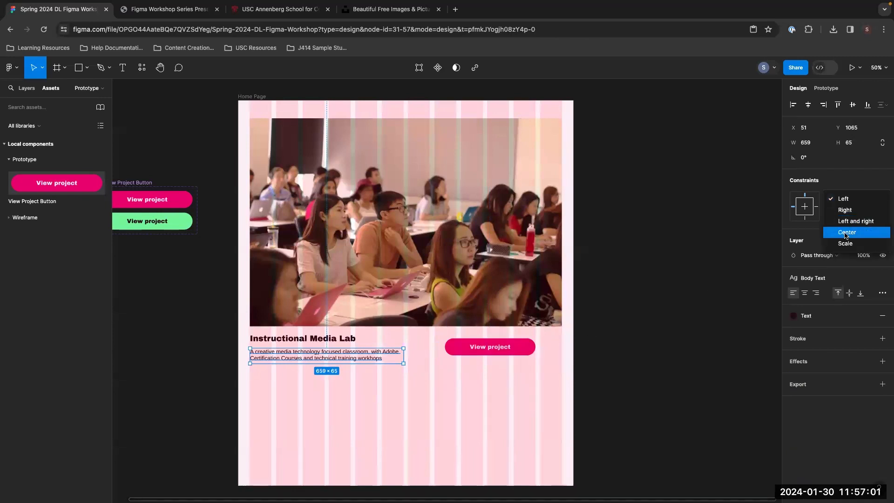
click(845, 243)
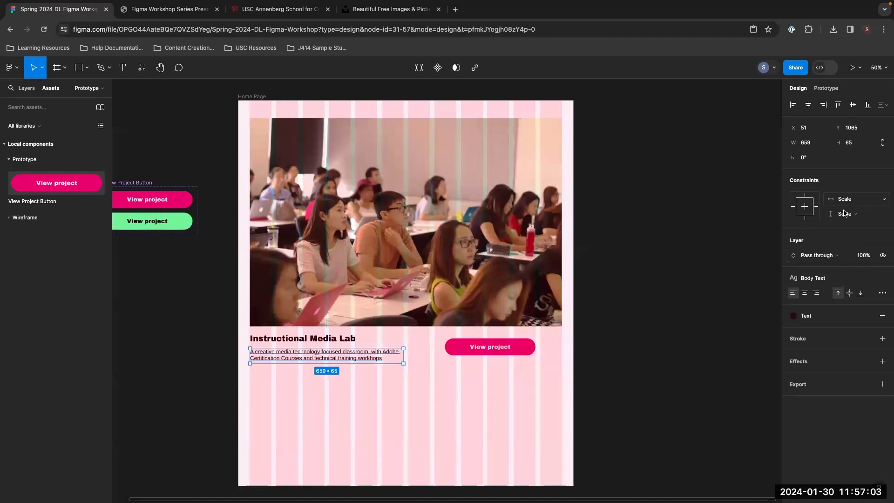
shift+click(319, 343)
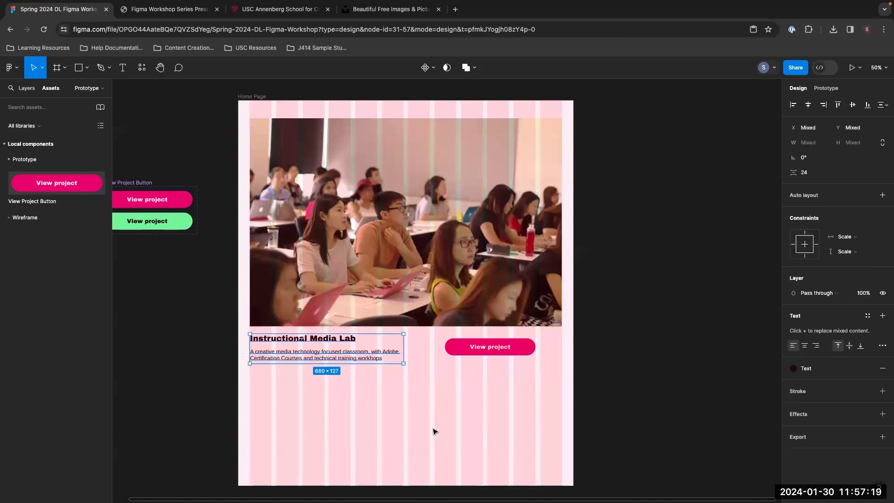
click(28, 88)
click(146, 136)
click(8, 68)
mouse_move(46, 130)
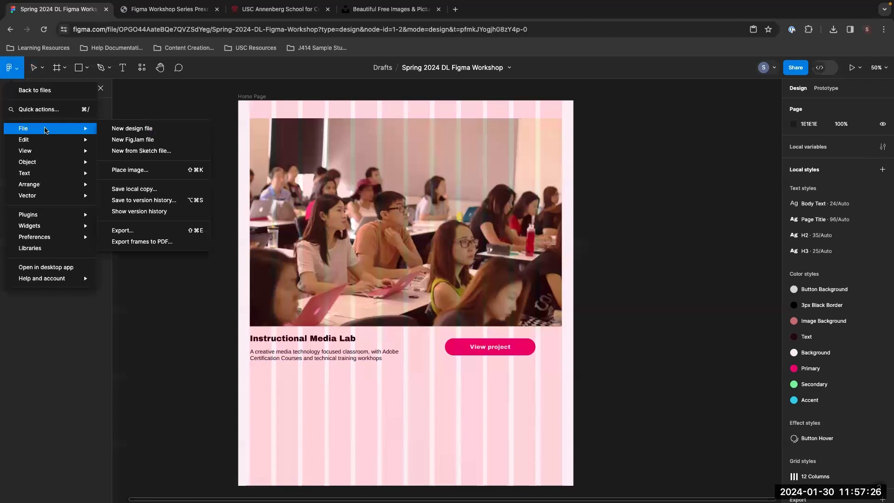
mouse_move(24, 139)
click(130, 390)
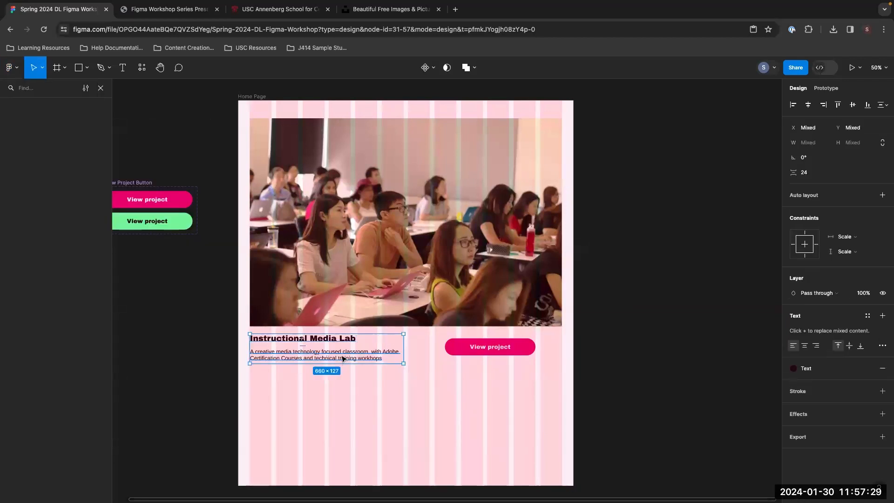
right_click(343, 358)
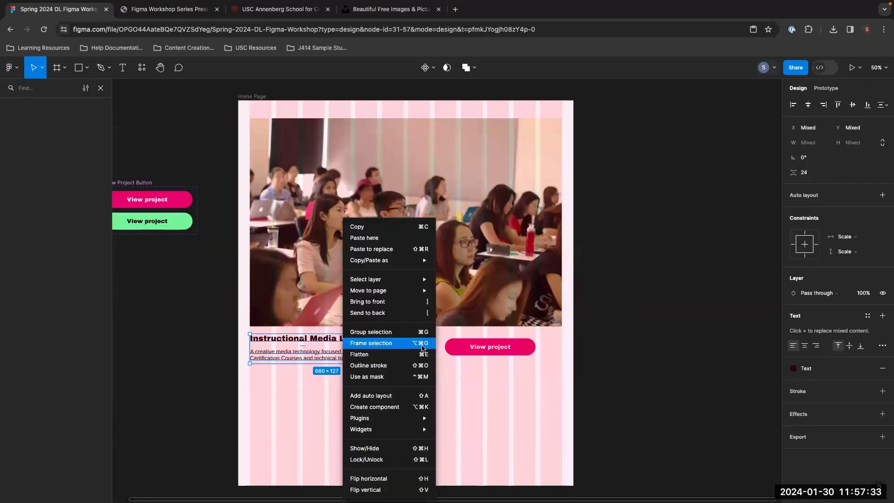
click(249, 403)
Wrap the Instructional Media Lab heading and its description together in a new frame
click(300, 345)
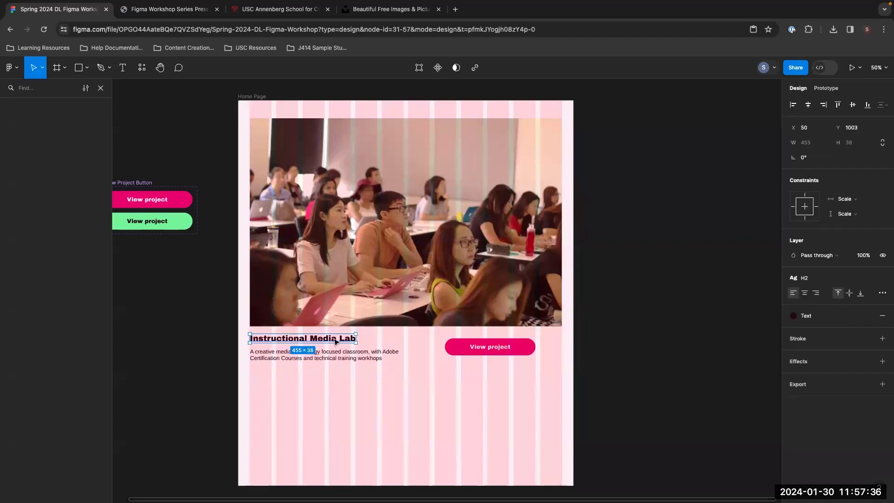
shift+click(341, 357)
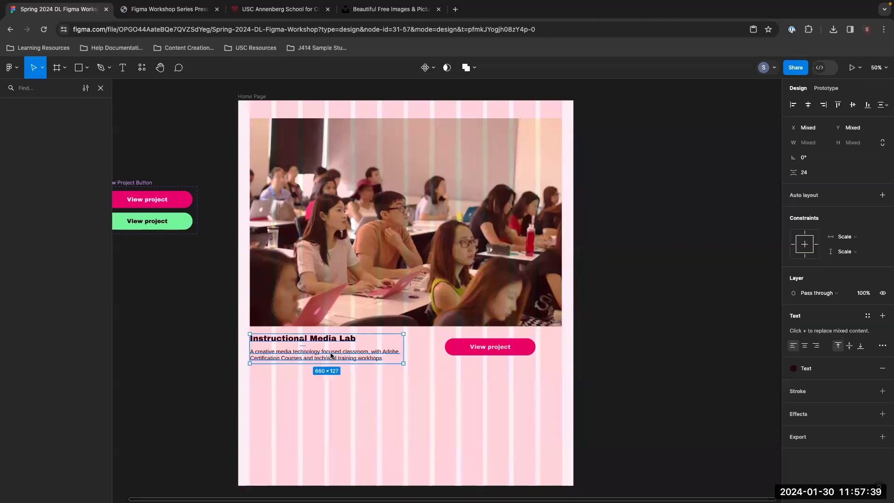
right_click(331, 356)
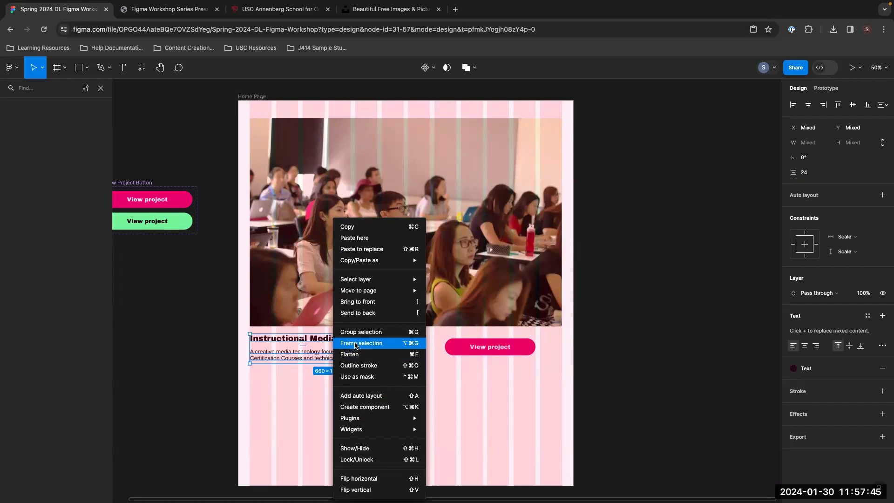
click(359, 343)
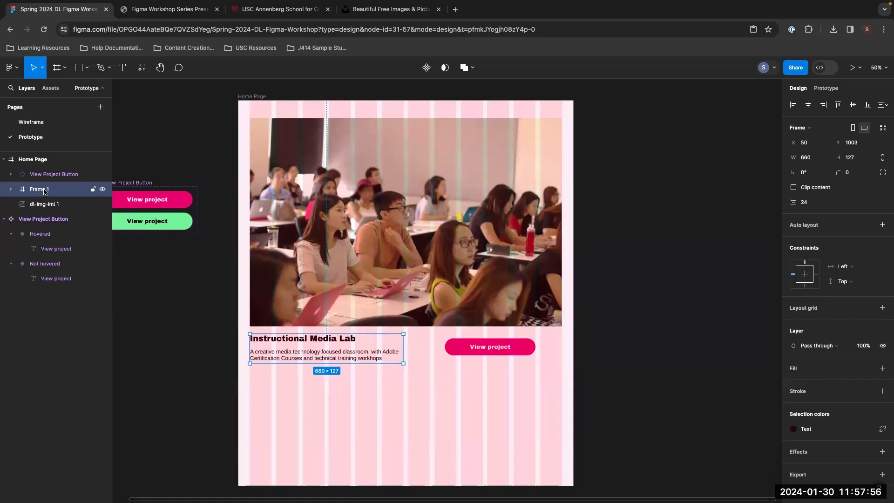
Rename the new text frame as "Project Text" and set the spacing between its text items to 25
double_click(45, 191)
text(Project Text)
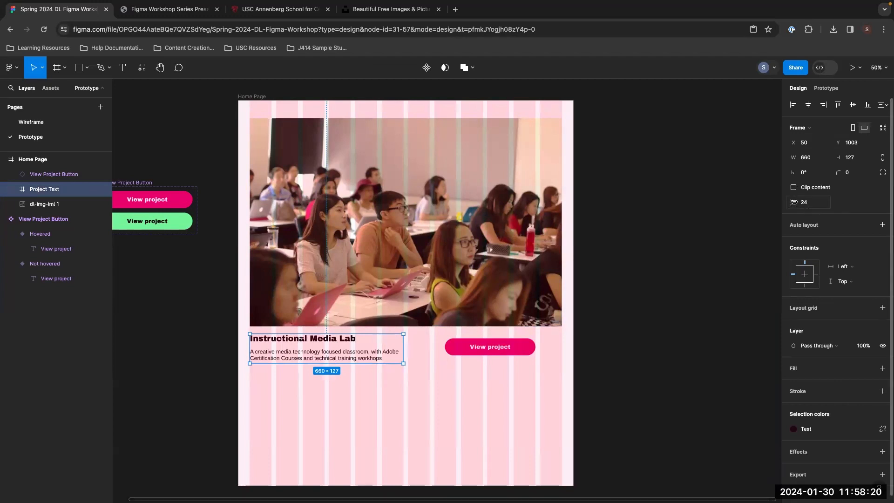
mouse_move(793, 203)
mouse_down()
mouse_move(833, 206)
mouse_move(807, 205)
mouse_up()
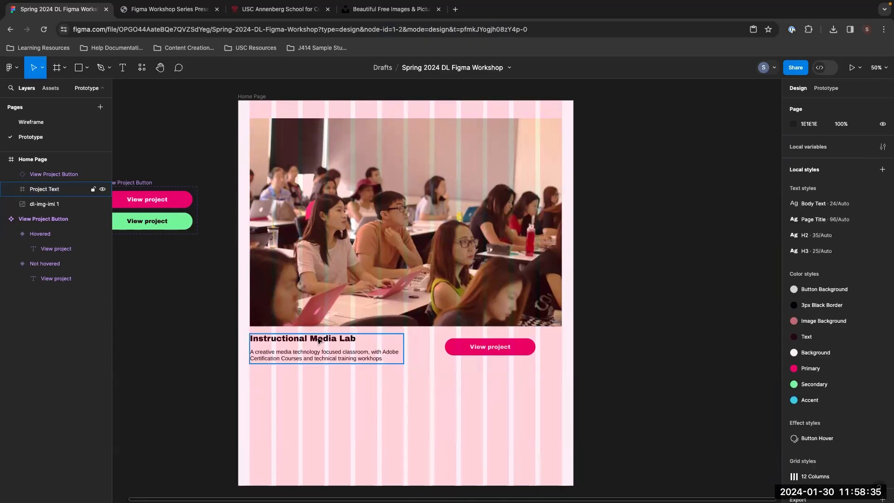
click(385, 348)
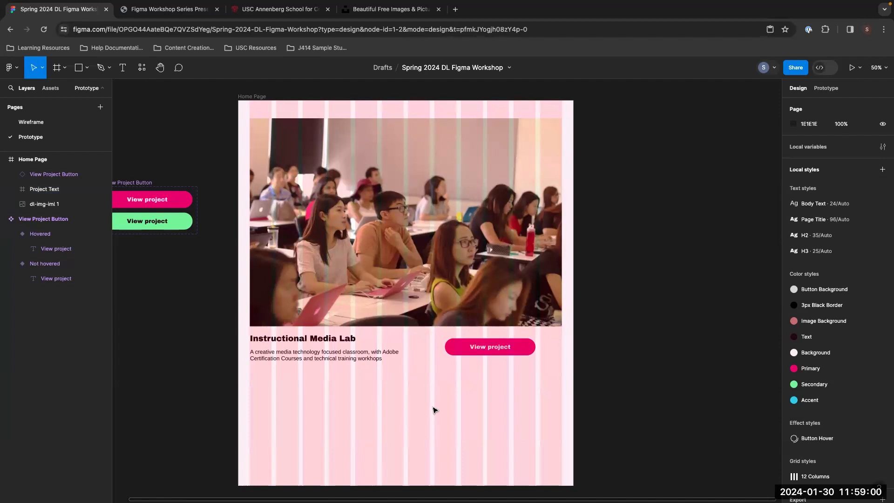
Combine the View Project Button instance and the Project Text frame in a horizontal auto layout
click(505, 346)
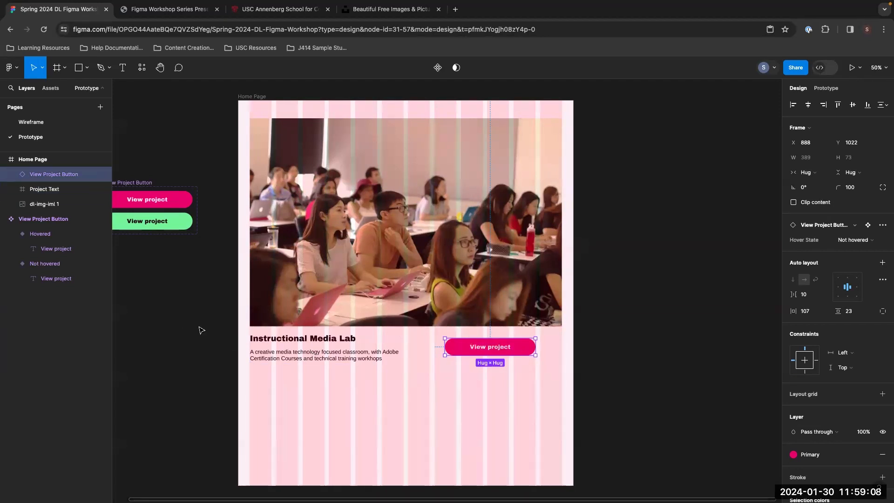
shift+click(311, 343)
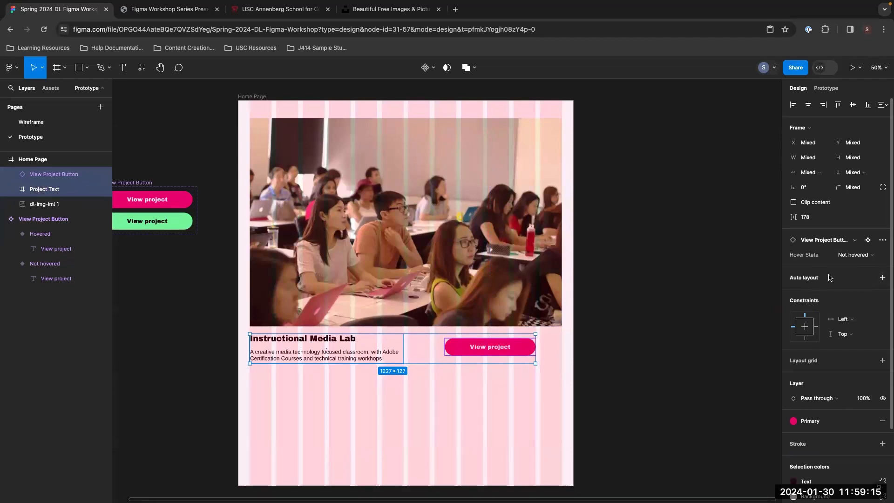
click(882, 278)
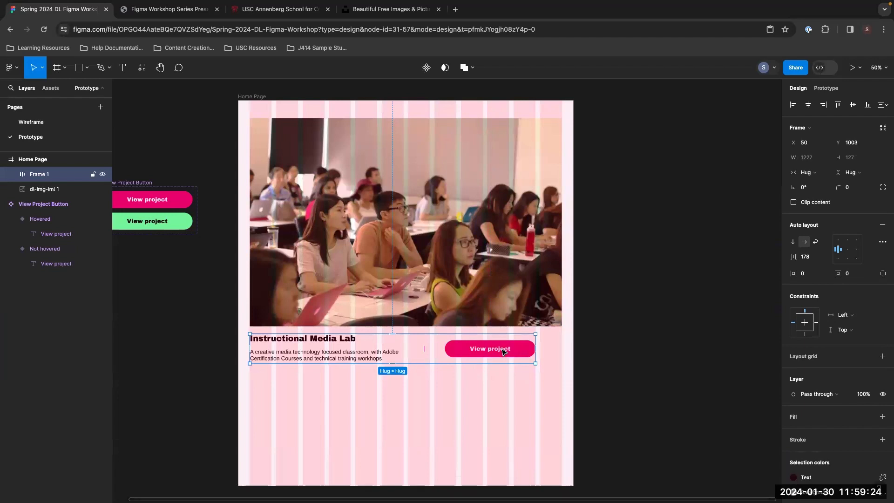
Set the auto layout frame's horizontal and vertical resizing to Fixed
click(807, 172)
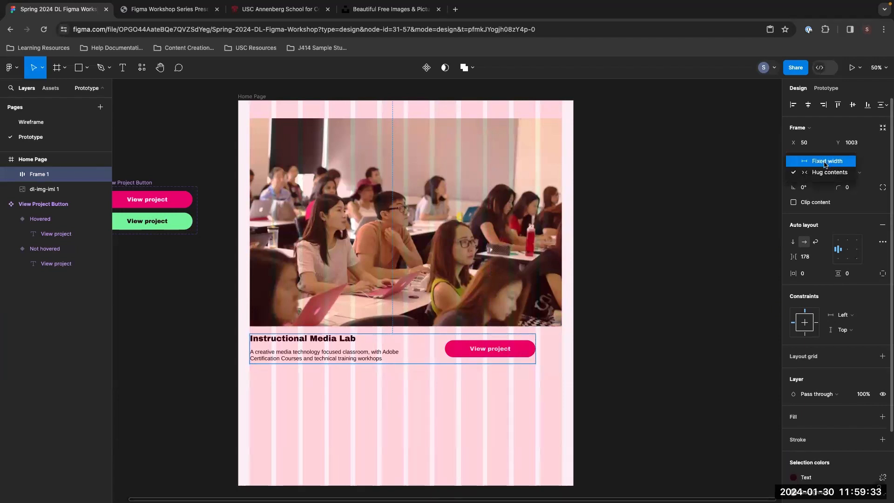
click(825, 161)
click(851, 173)
click(852, 161)
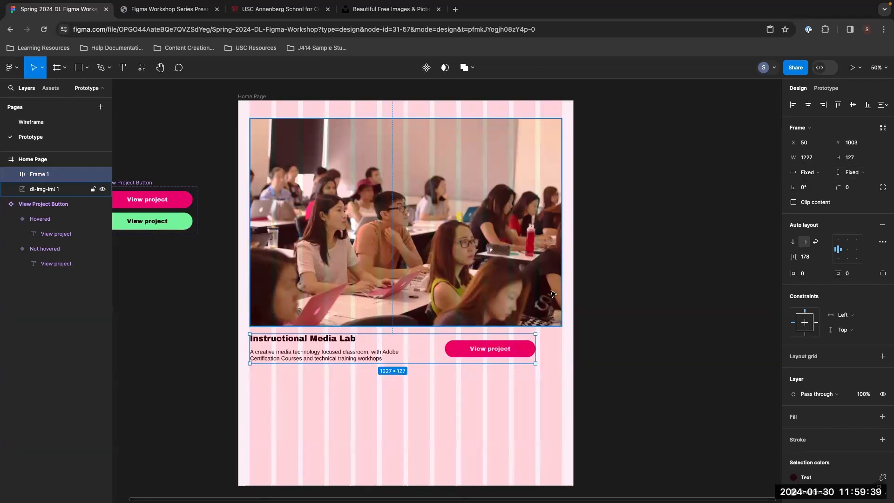
click(808, 173)
click(811, 184)
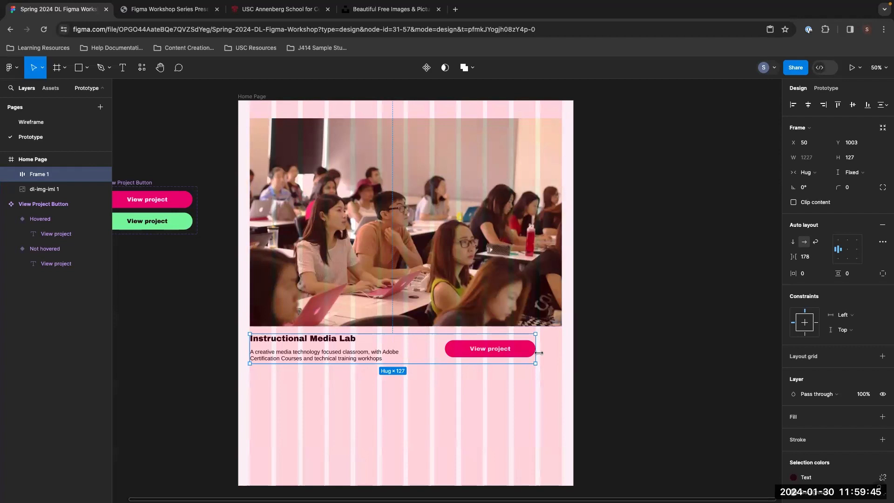
key(super+z)
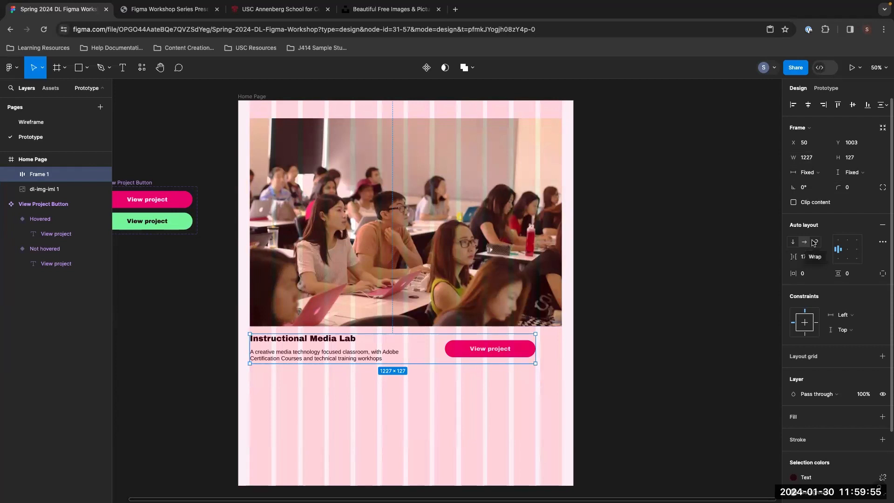
Set the auto layout frame to Wrap and widen it to 1340 so it ends at the image's right edge
click(815, 242)
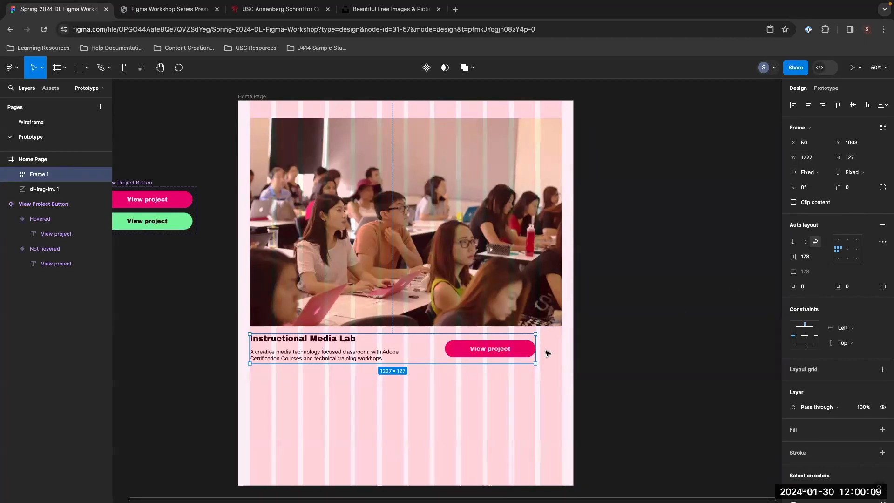
drag(536, 346, 562, 349)
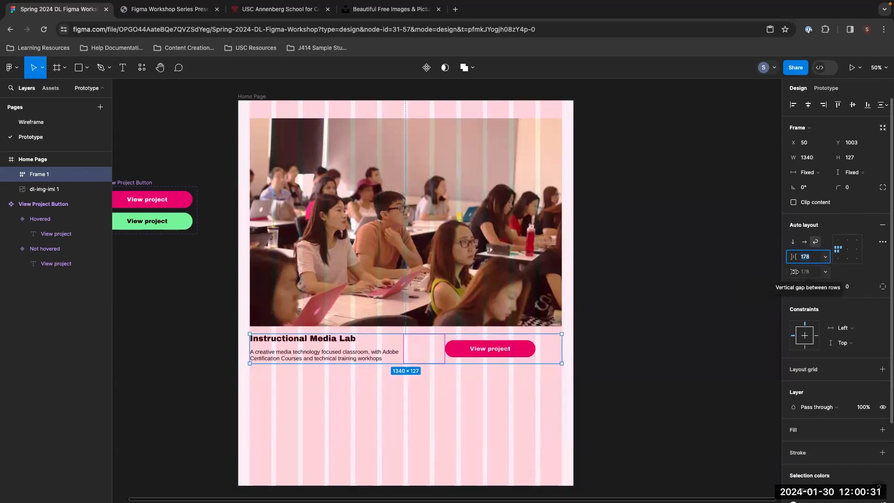
drag(802, 257, 774, 344)
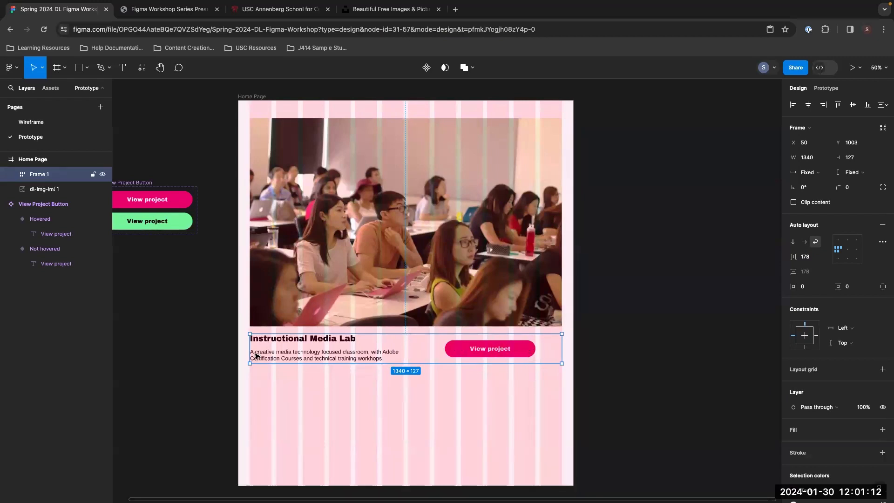
double_click(321, 350)
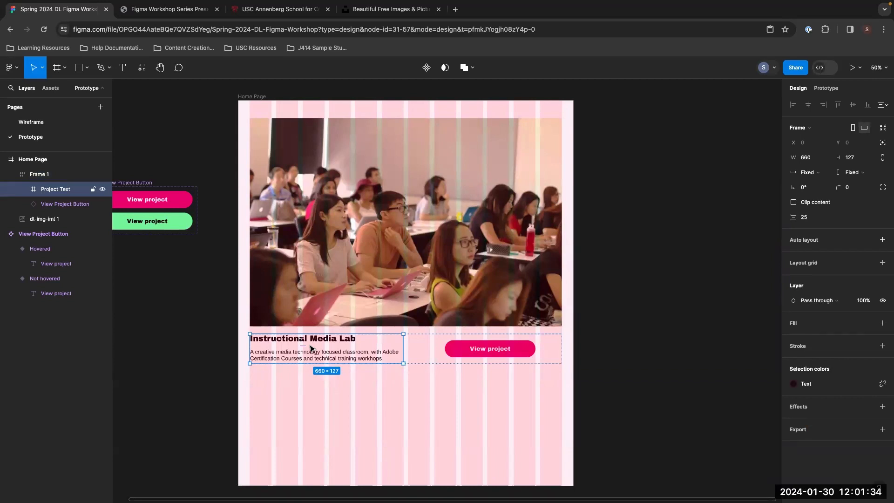
click(411, 399)
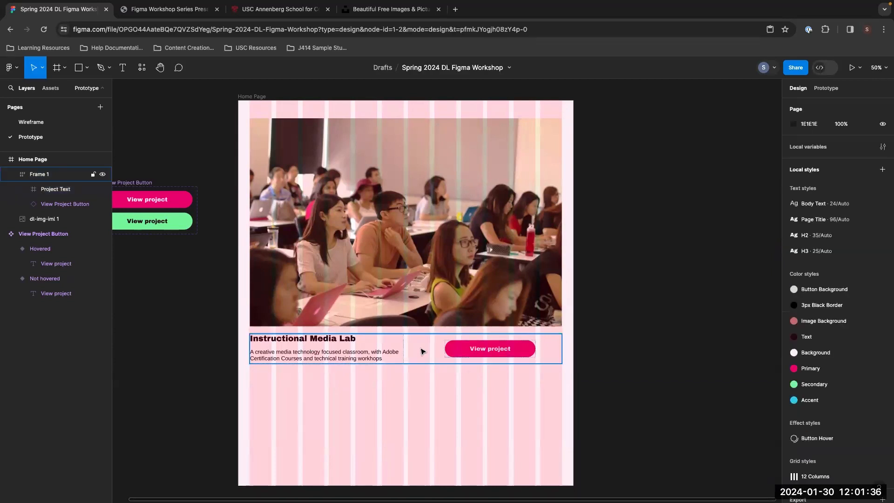
Set the horizontal and vertical constraints of the auto layout frame holding the project text and button to Scale
click(438, 350)
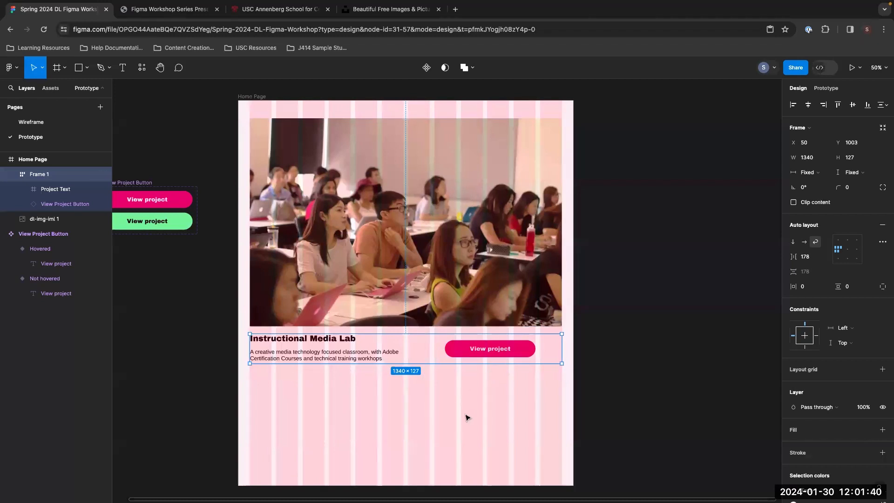
click(516, 419)
click(401, 360)
scroll(787, 324, down, 1)
click(844, 313)
click(854, 356)
click(853, 328)
click(855, 371)
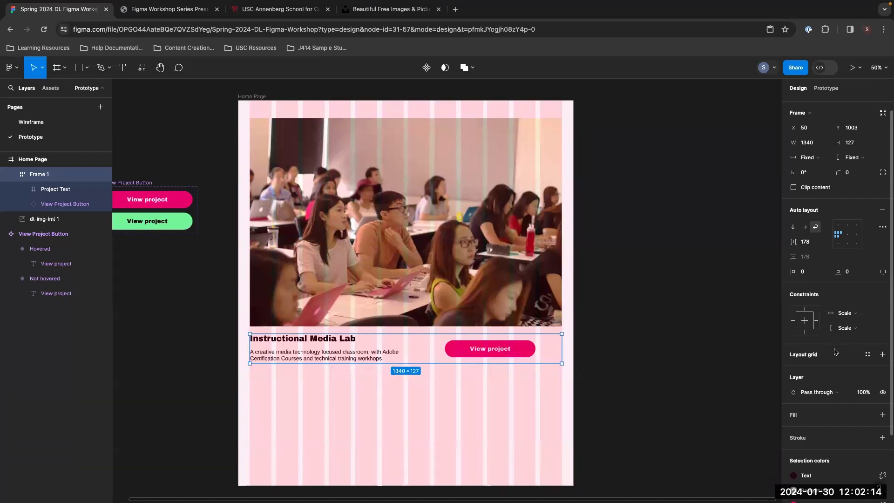
click(702, 222)
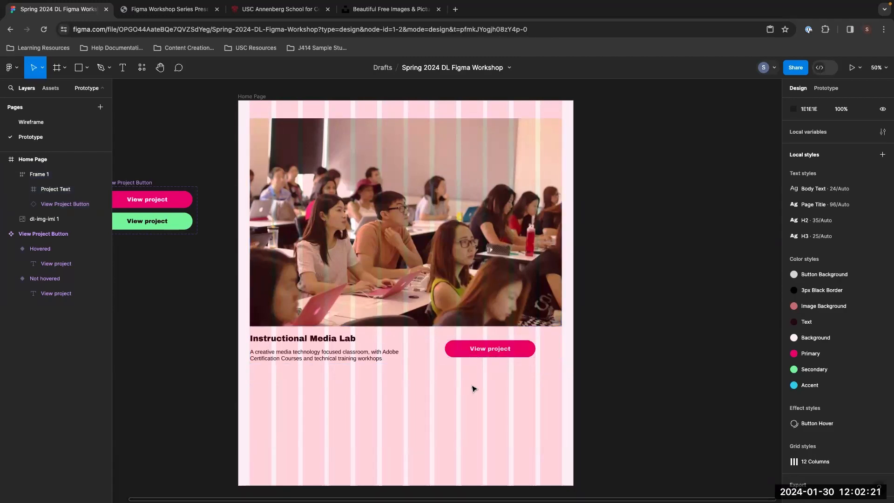
Duplicate the Home Page frame to its right and rename the copy "Home Page - Mobile"
click(259, 98)
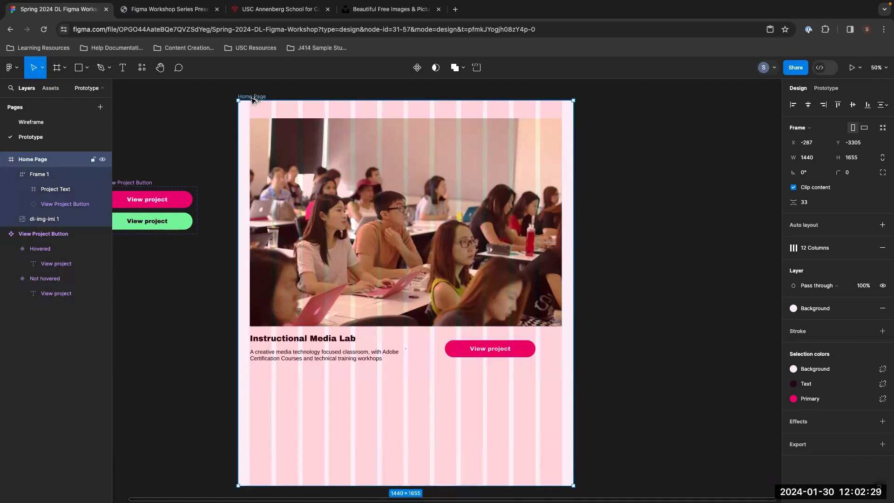
drag(258, 96, 618, 96)
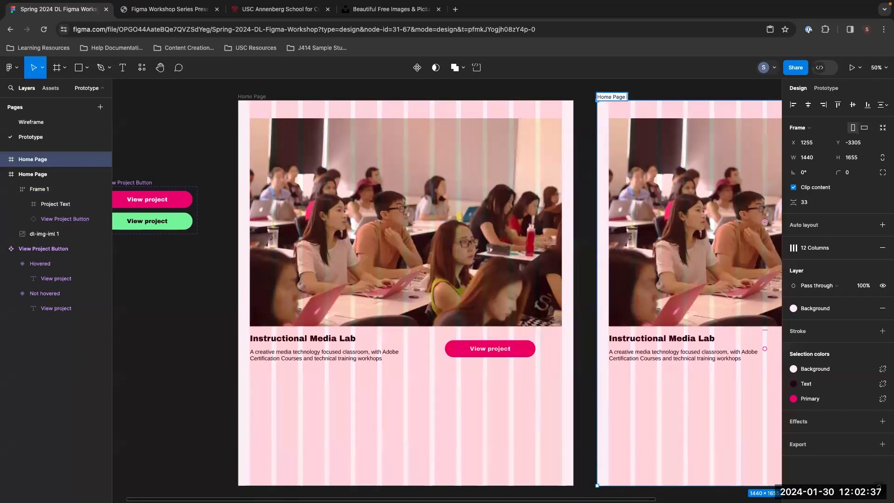
text(Mobile)
key(Return)
scroll(419, 233, right, 5)
Set the width of the Home Page - Mobile frame to 375
click(381, 100)
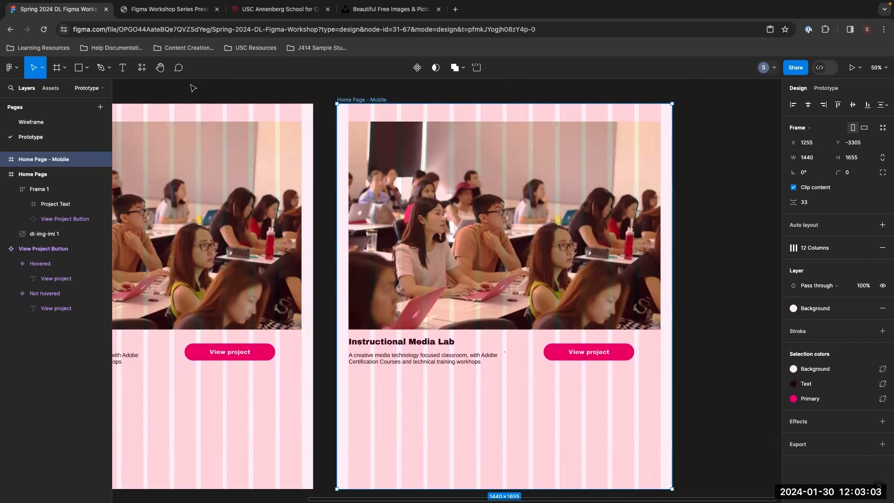
scroll(186, 96, left, 5)
click(211, 118)
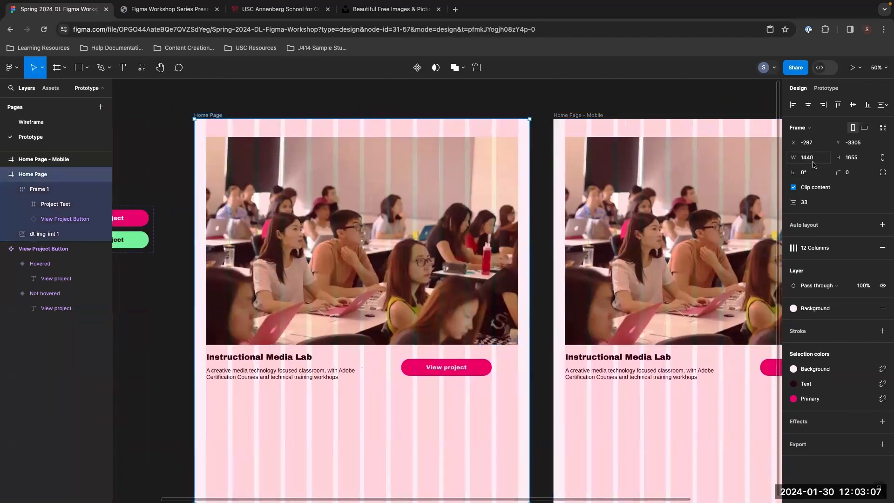
click(592, 119)
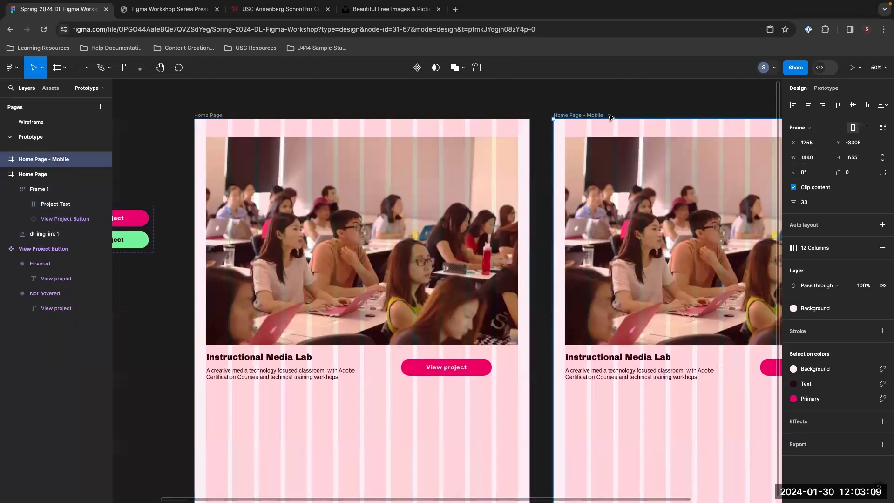
scroll(652, 112, right, 6)
click(811, 159)
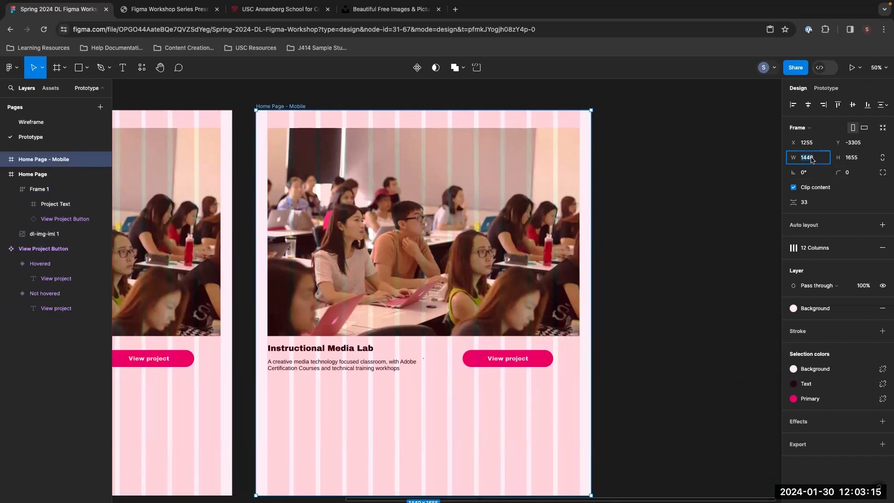
text(375)
key(Return)
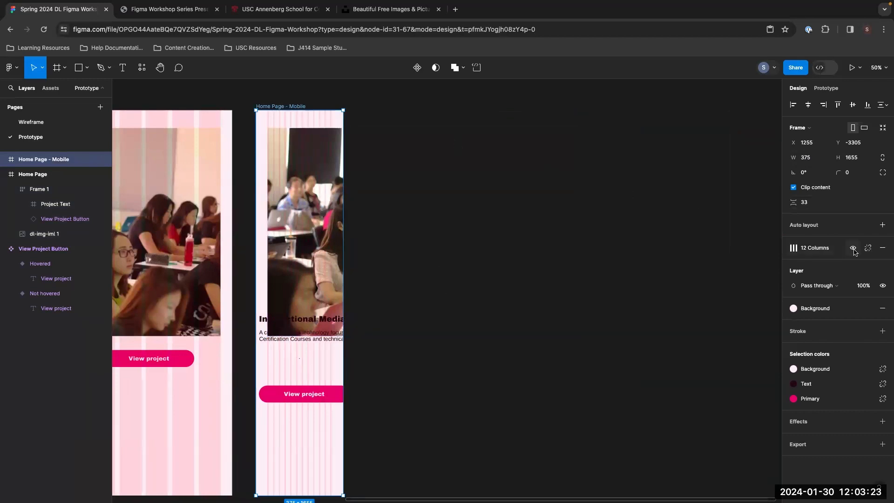
Hide the 12 Columns layout grid
click(855, 247)
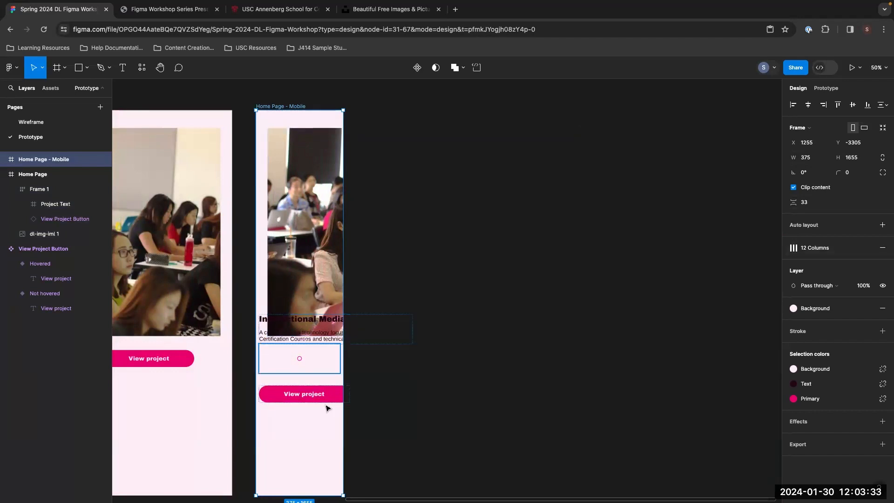
drag(405, 380, 495, 335)
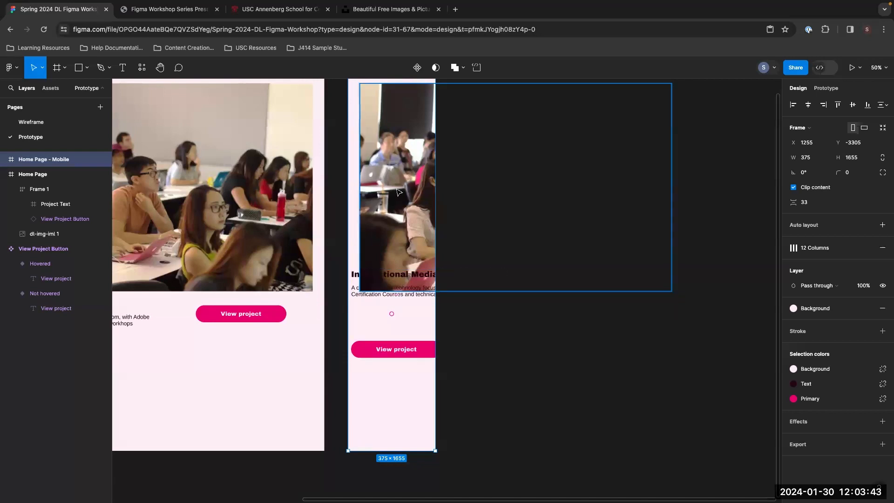
Narrow the mobile page's Project Text frame to 349 so its text wraps inside the page
click(396, 291)
drag(438, 301, 435, 310)
Scale the mobile page's image down proportionally until it fits within the page width
click(426, 280)
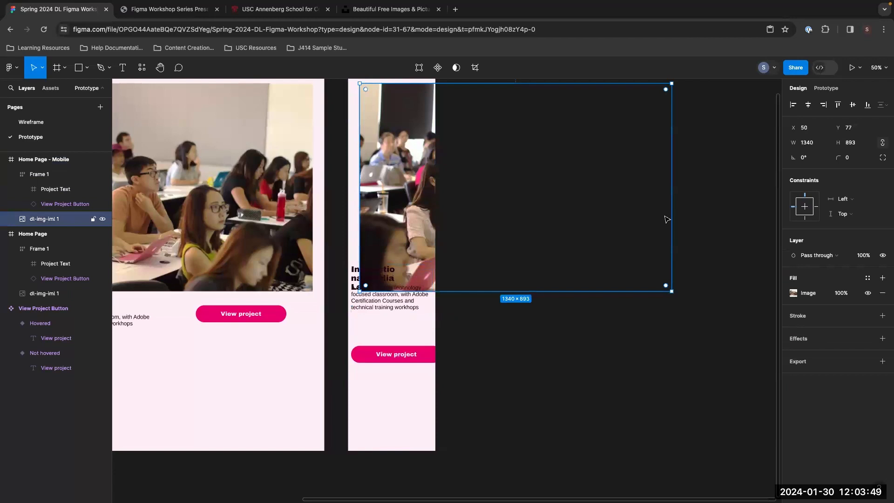
drag(672, 206, 632, 205)
key(super+z)
drag(671, 290, 384, 125)
Move the mobile page's auto layout frame with the project text and button up to just below the image
click(381, 301)
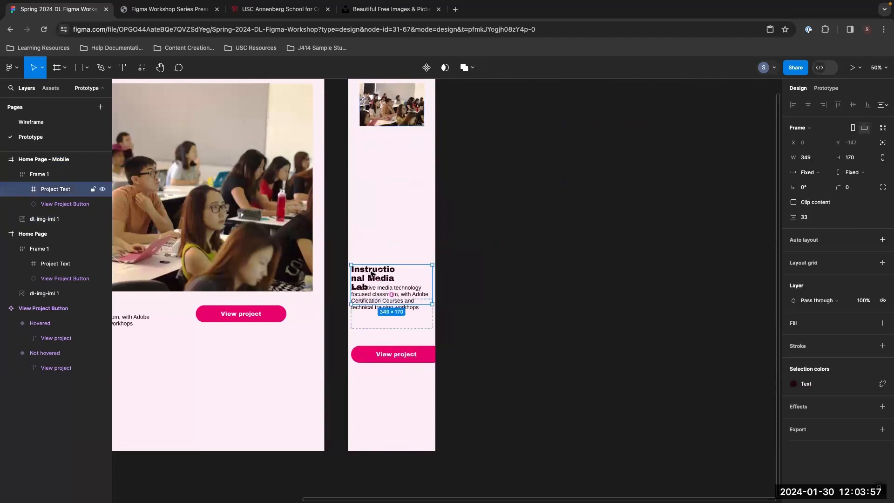
click(442, 320)
drag(395, 282, 424, 259)
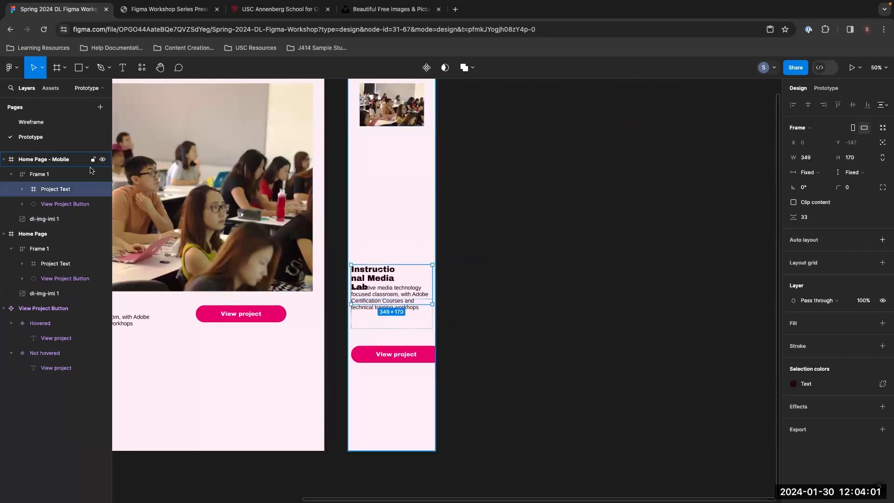
click(51, 177)
click(522, 211)
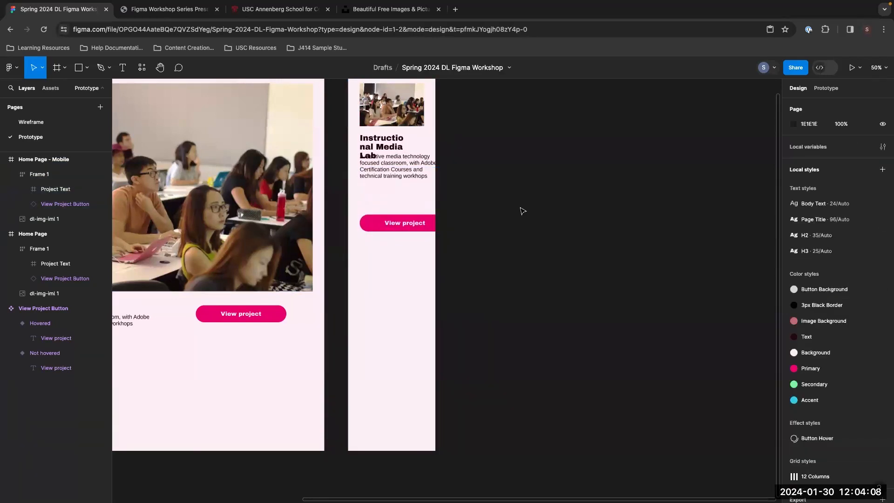
Apply the H3 text style to the mobile page's "Instructional Media Lab" heading
key(shift+0)
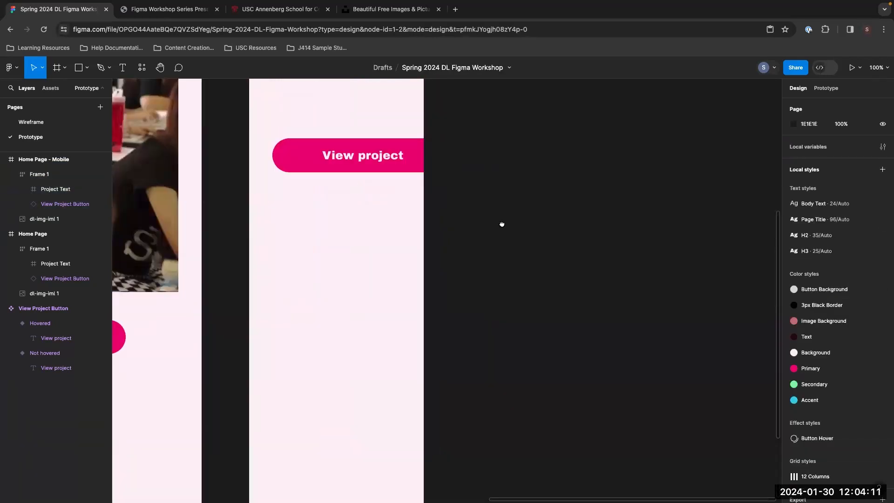
scroll(499, 224, up, 5)
click(391, 242)
double_click(391, 231)
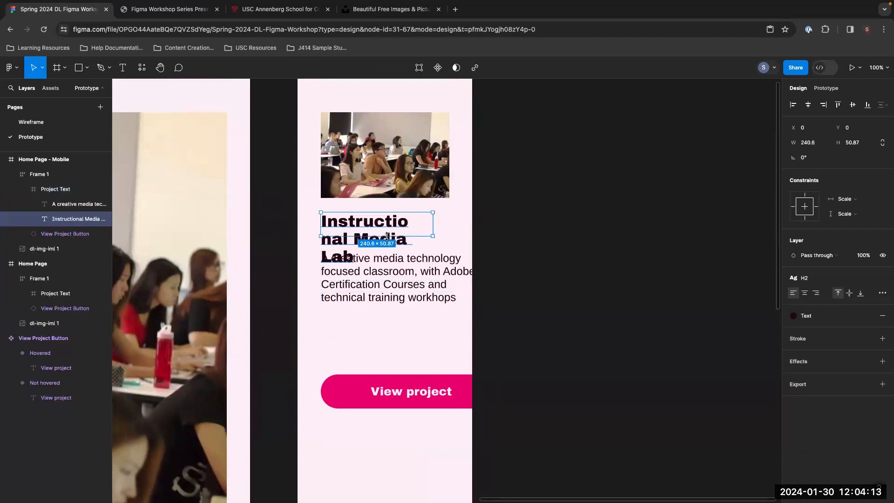
click(813, 281)
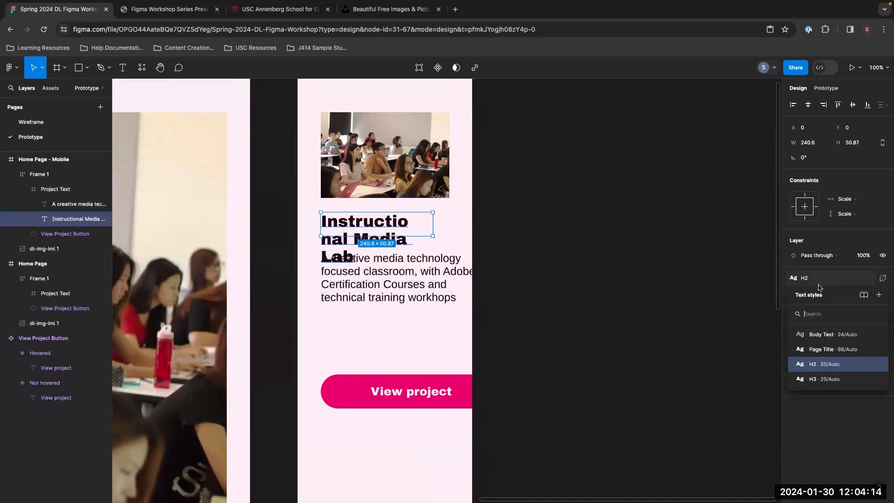
click(825, 379)
Detach the Body Text style from the mobile page's project description and set its font size to 15
click(337, 274)
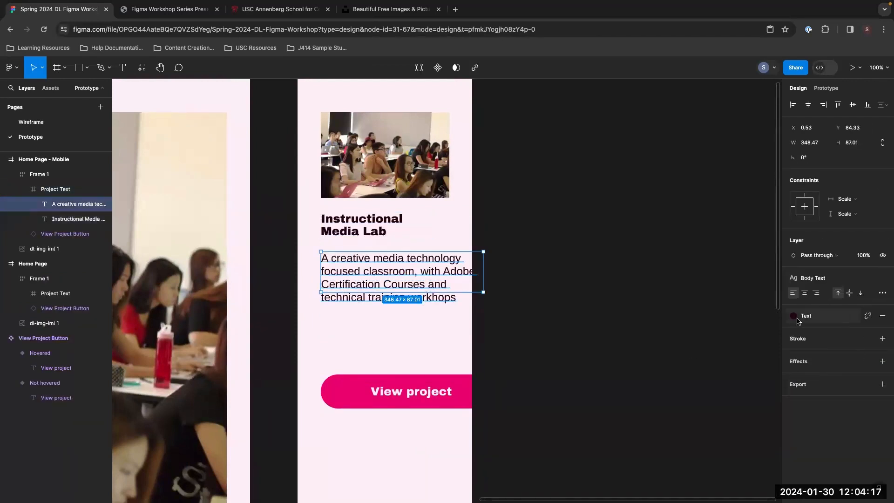
click(868, 292)
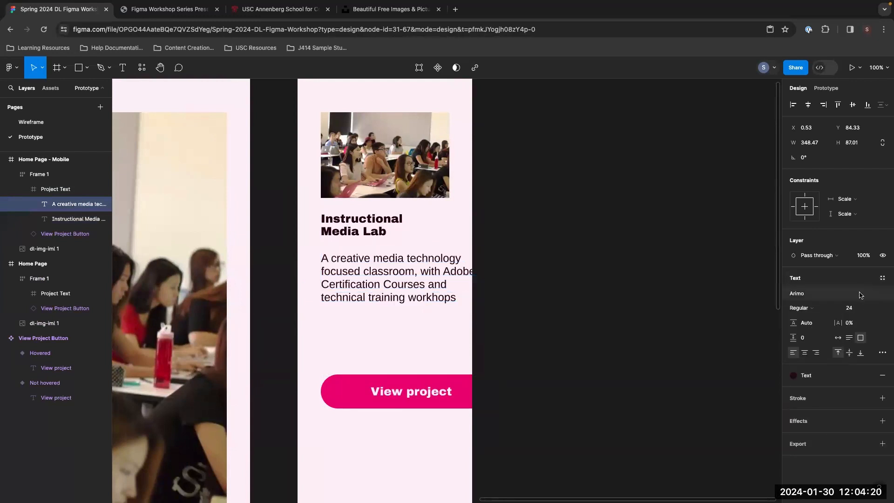
click(867, 308)
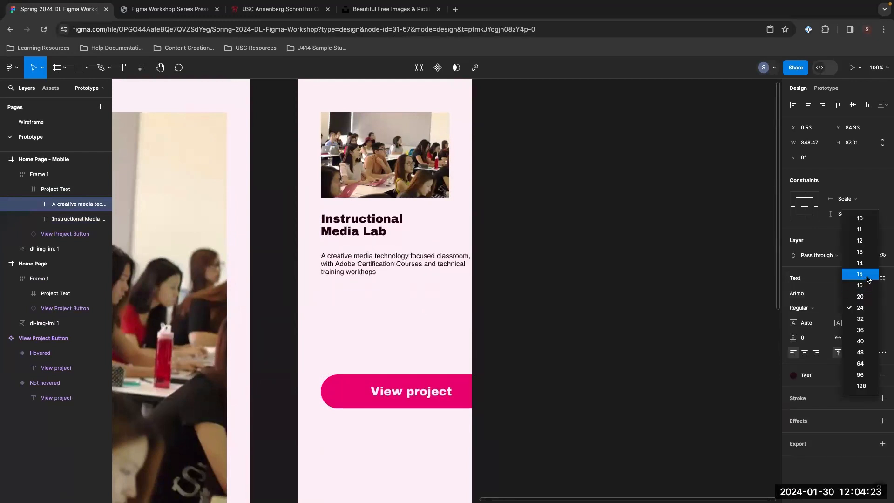
click(860, 274)
Move the mobile description up, center its heading below the image, and bring the View Project button closer to the text
mouse_move(389, 265)
mouse_down()
mouse_move(379, 256)
mouse_move(389, 229)
mouse_move(393, 254)
mouse_up()
click(381, 229)
drag(429, 393, 407, 321)
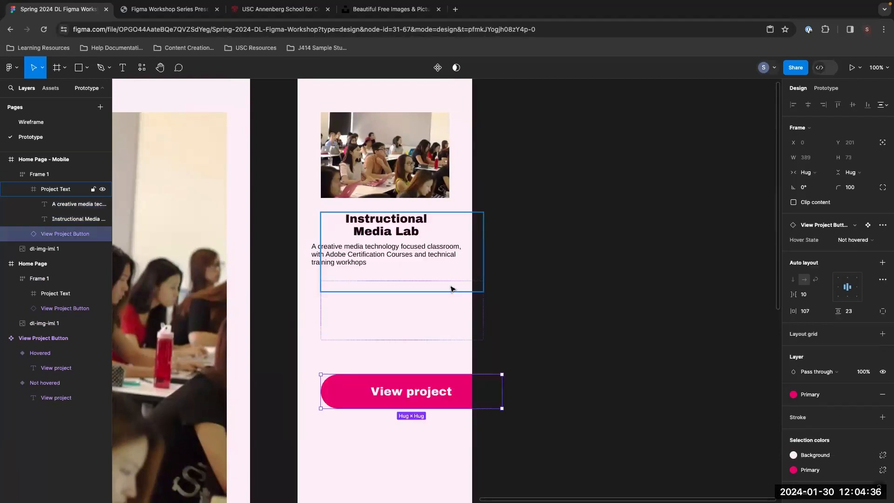
click(506, 287)
click(385, 250)
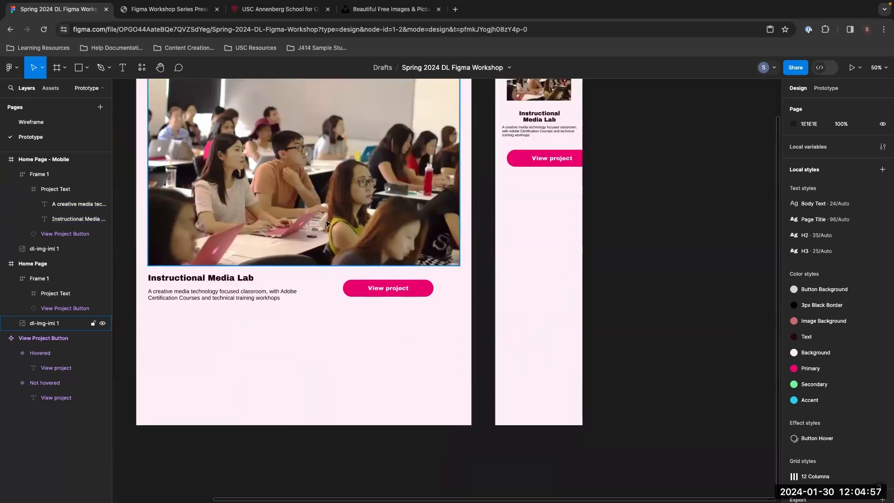
Delete the Home Page - Mobile frame
click(563, 164)
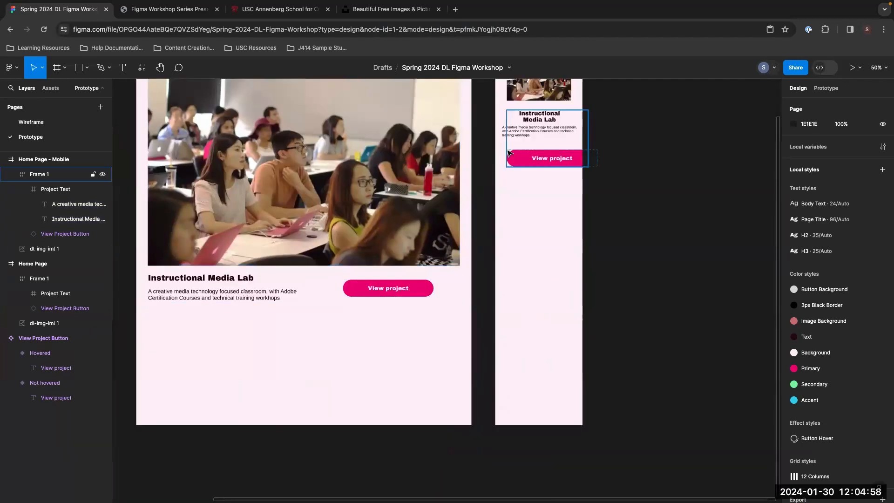
click(554, 183)
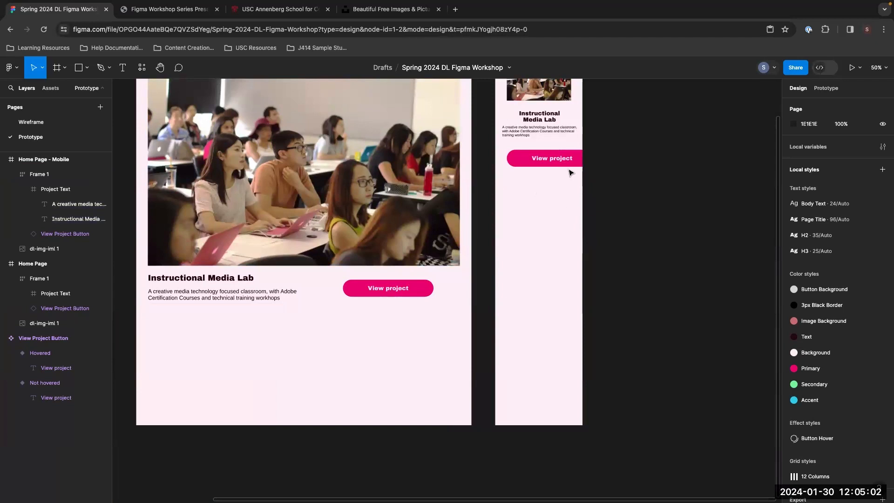
scroll(587, 224, up, 3)
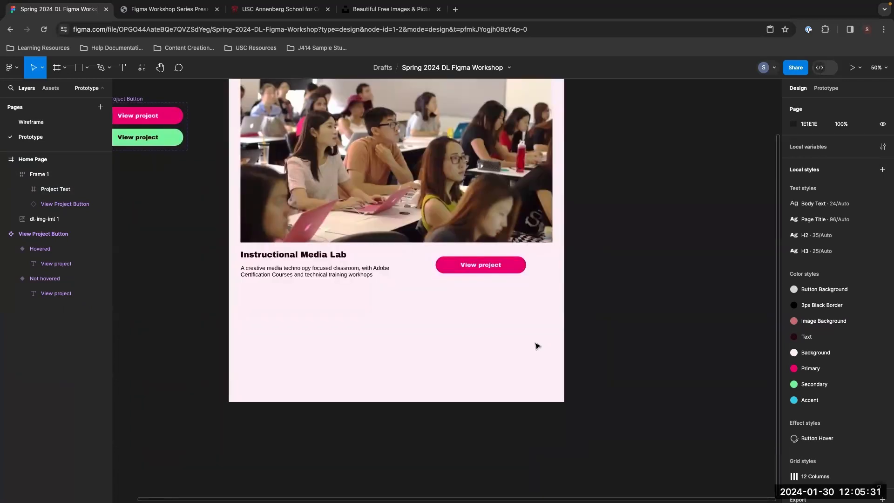
Draw a circle about 177 × 177 below the project text and move it to about X 370, Y 1178
key(shift+0)
scroll(429, 367, down, 3)
scroll(429, 367, left, 3)
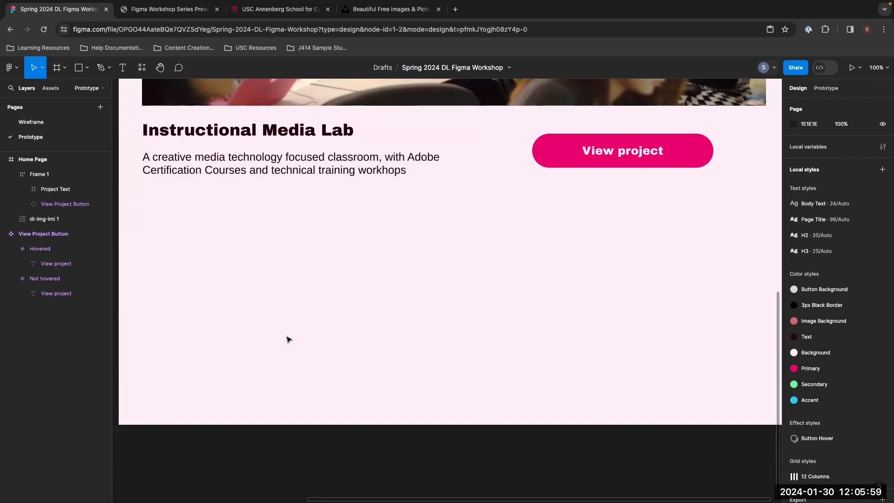
click(89, 71)
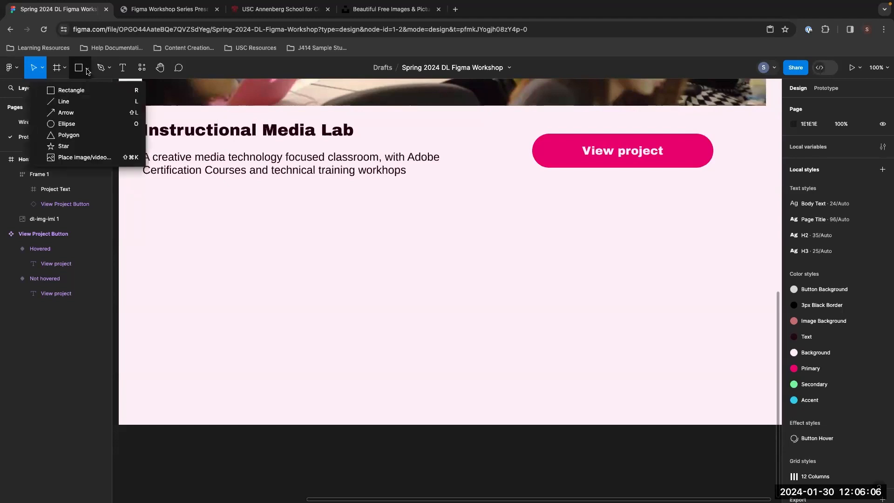
click(71, 124)
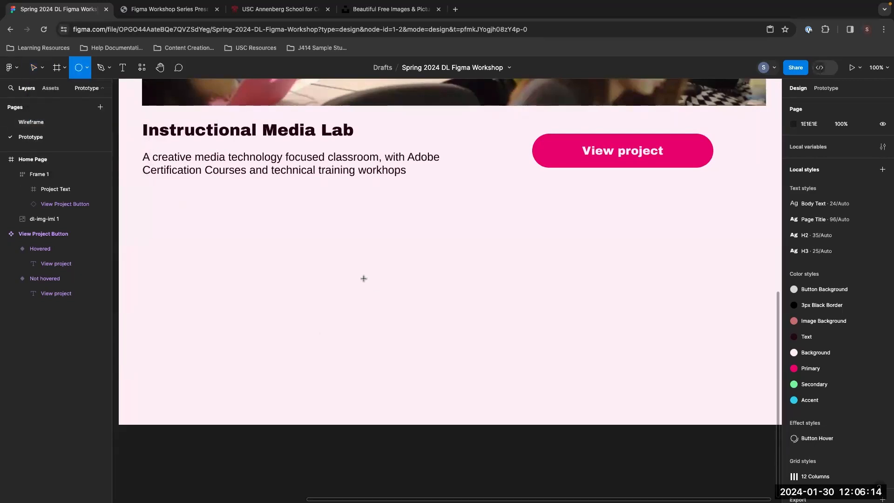
drag(334, 242, 434, 326)
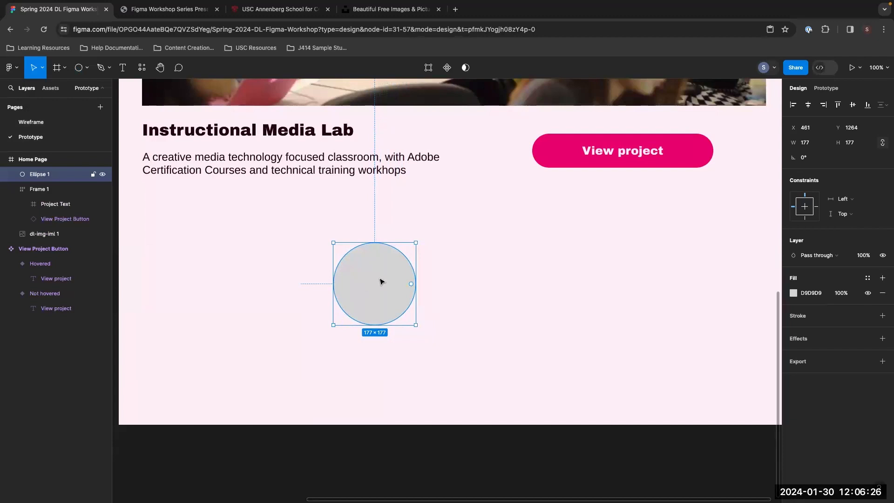
drag(381, 282, 338, 241)
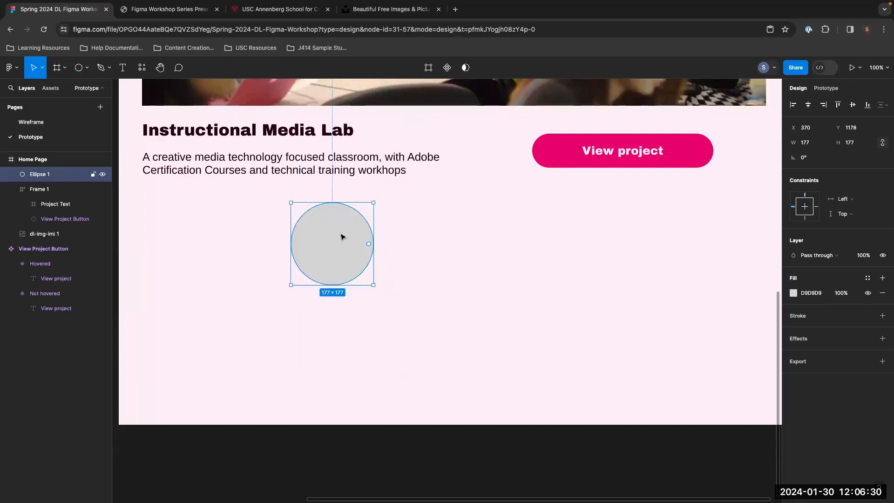
click(443, 292)
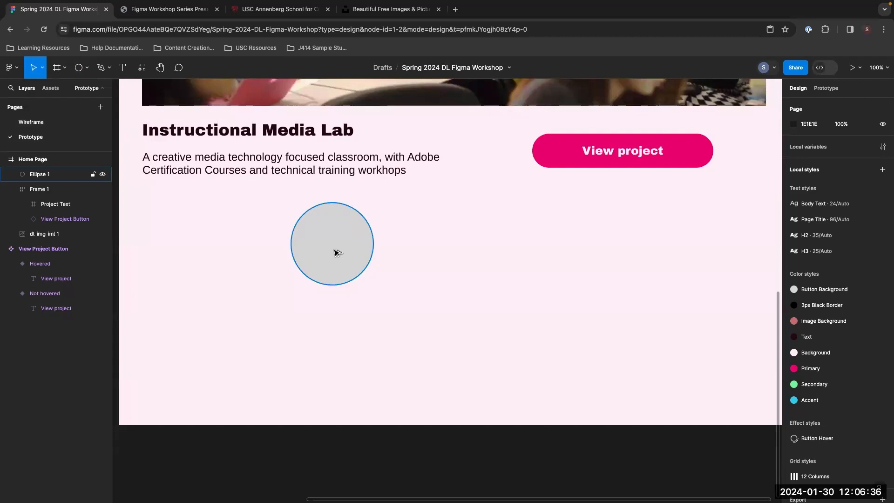
Duplicate the grey circle at X 621, Y 1178, to the right of the original, and fill the copy with FF6666
drag(340, 252, 453, 253)
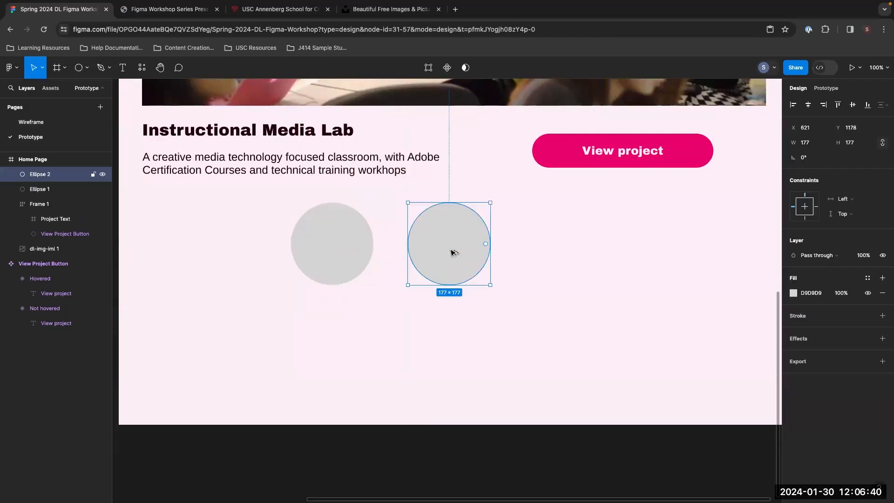
click(794, 293)
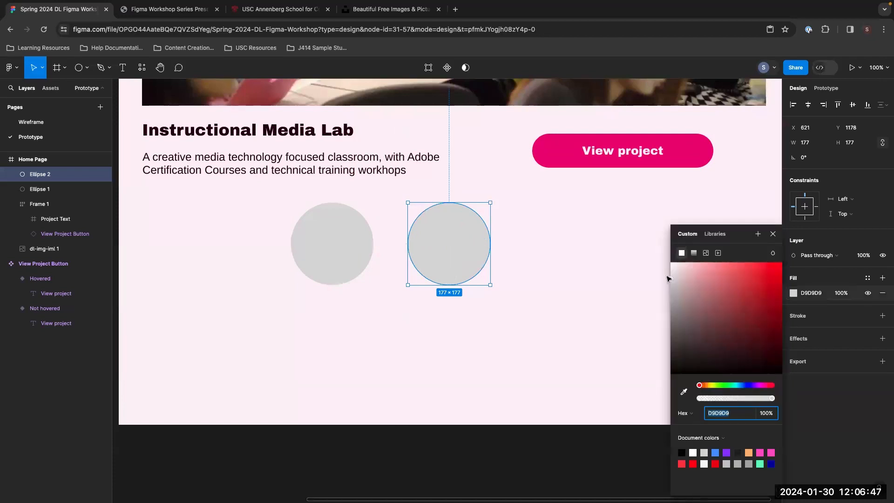
click(662, 281)
click(419, 249)
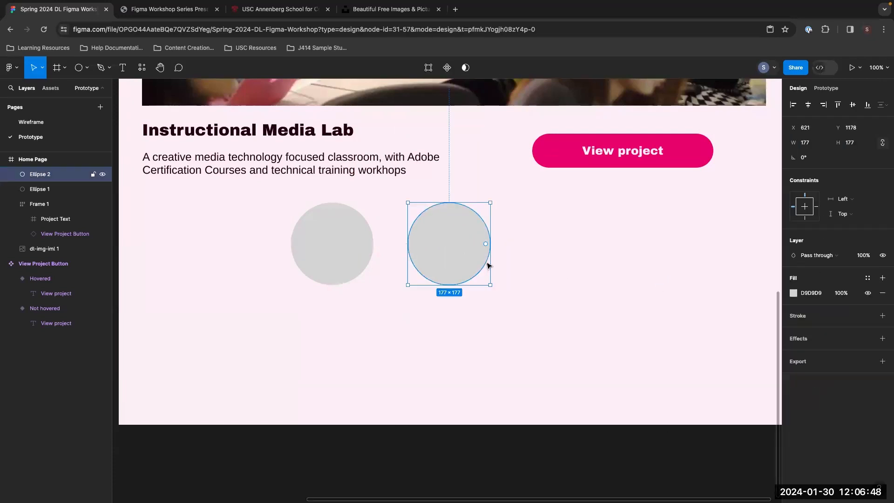
click(793, 292)
drag(712, 265, 738, 261)
click(461, 250)
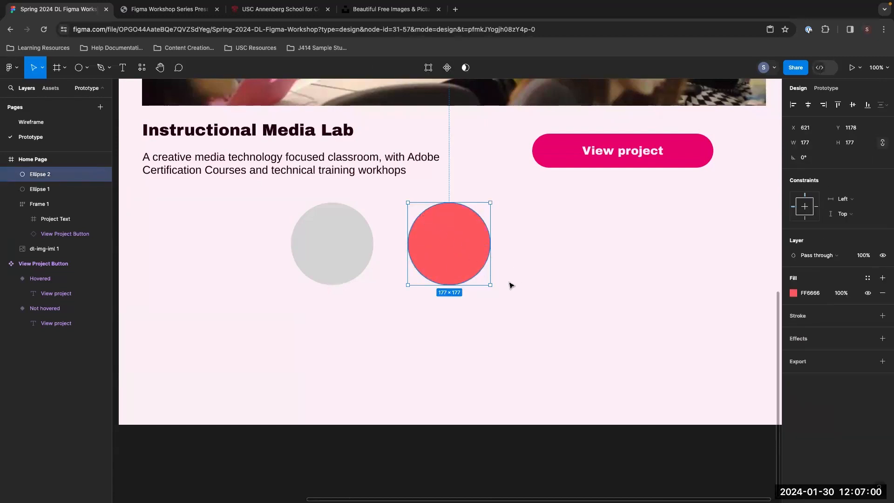
Resize the red circle to about 147 × 147 and align it concentrically with the grey circle
drag(487, 282, 476, 264)
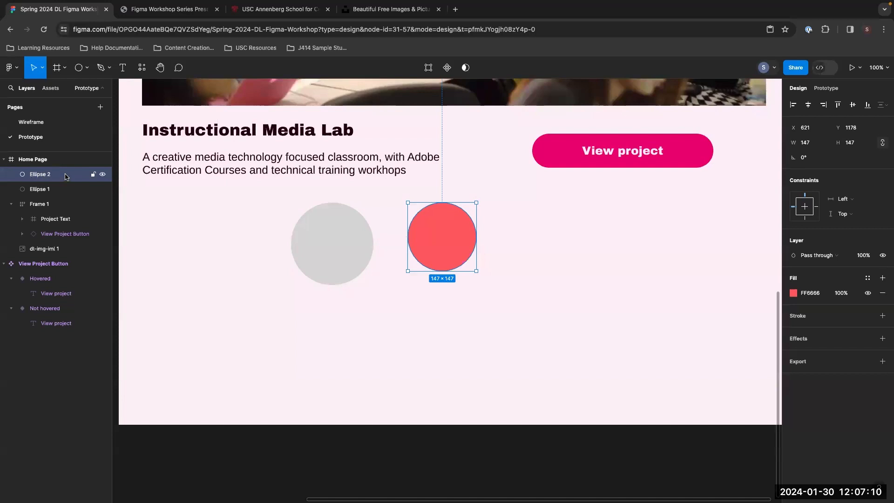
shift+click(51, 190)
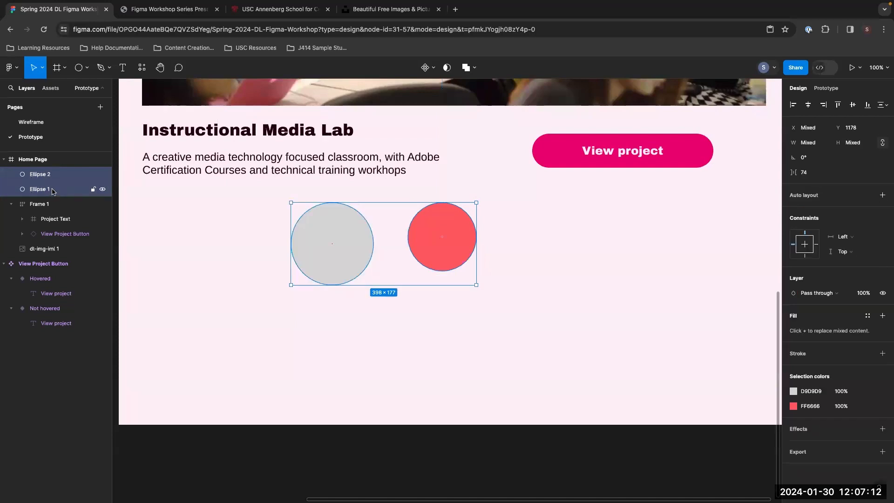
click(810, 107)
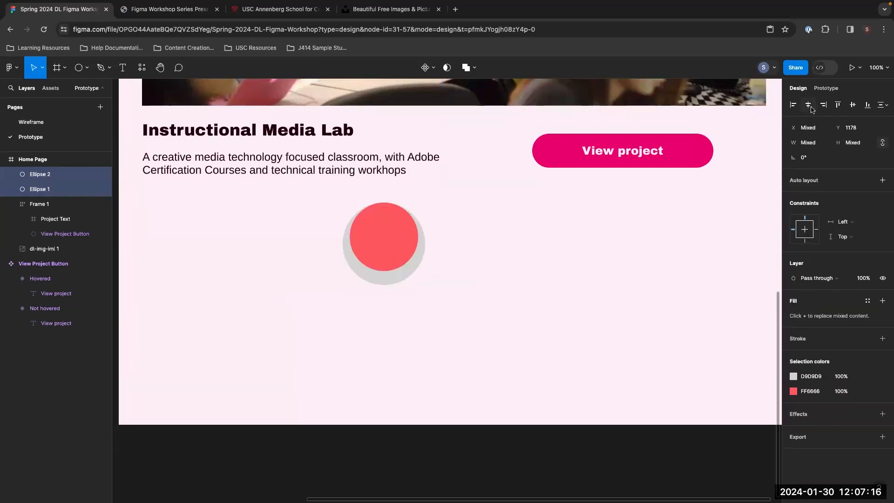
click(854, 106)
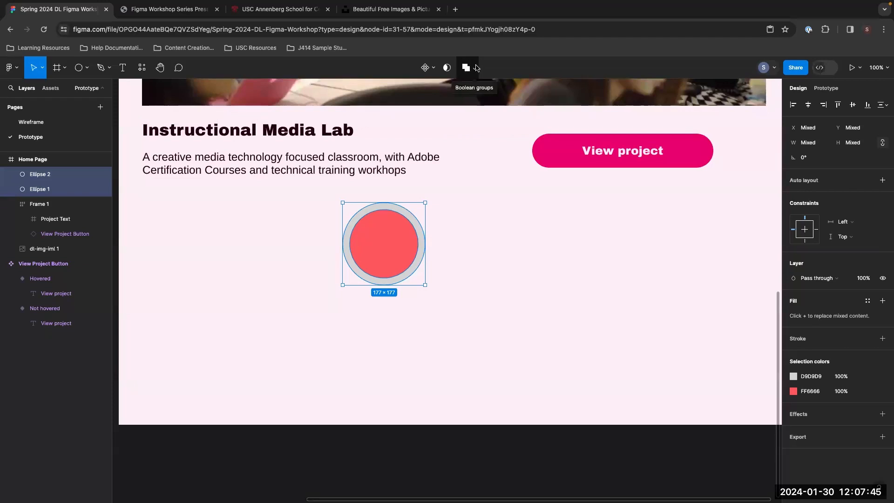
Try combining the two circles with Union, undo it, and try Subtract instead, expanding the result's layers
click(477, 69)
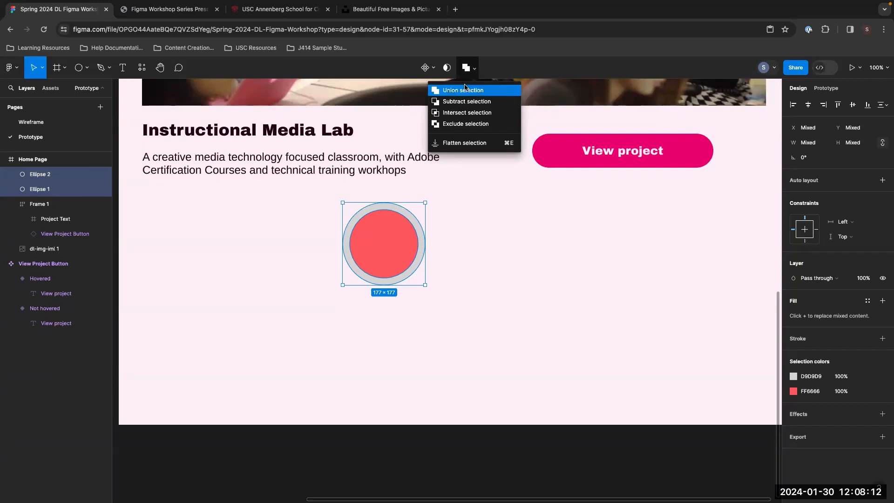
click(468, 89)
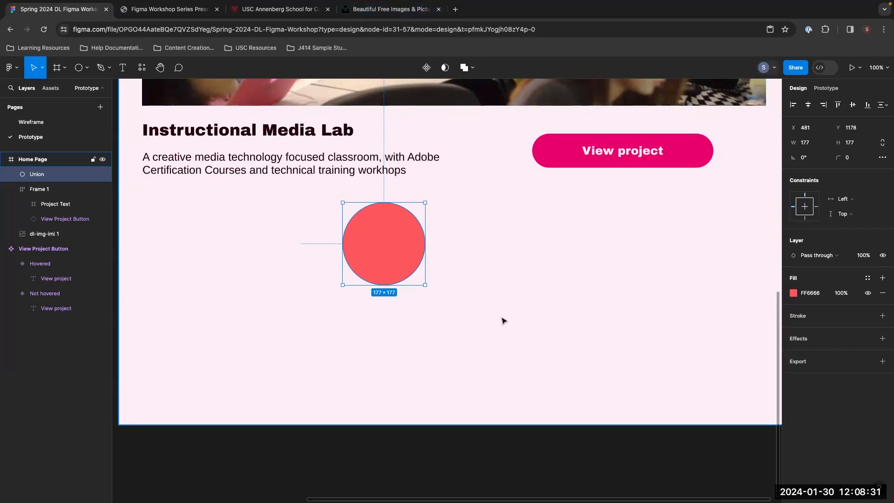
key(super+shift+g)
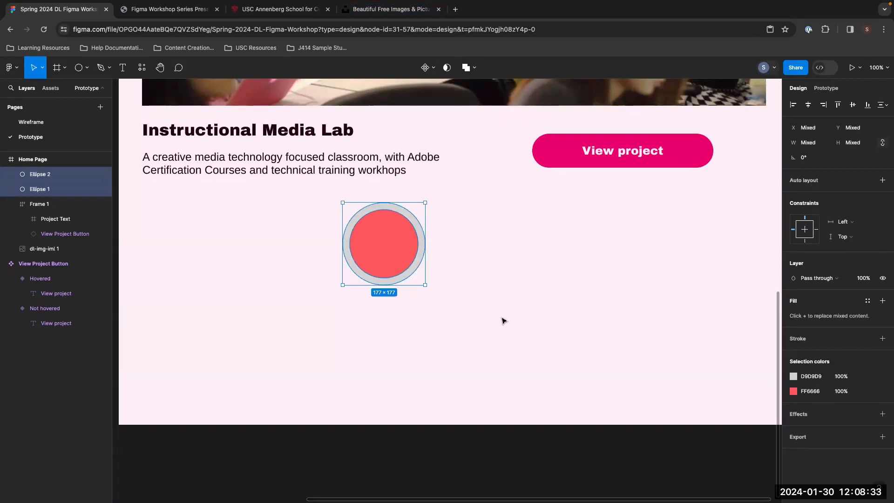
click(475, 68)
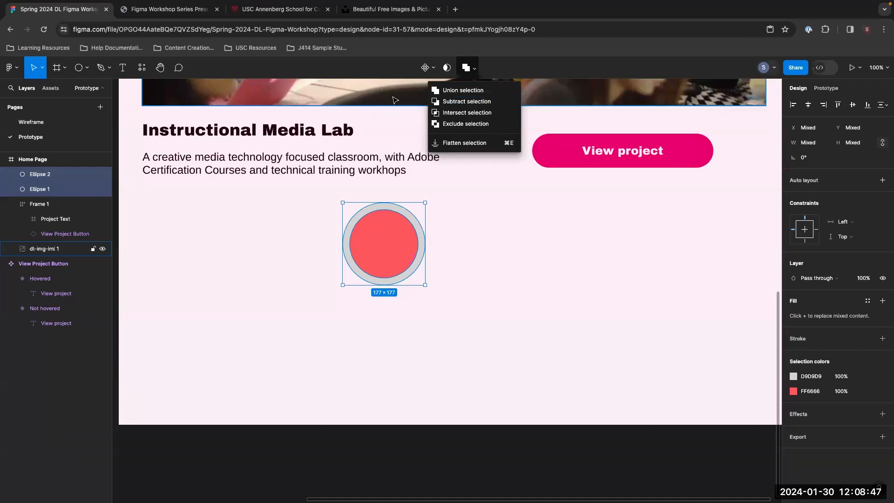
click(452, 103)
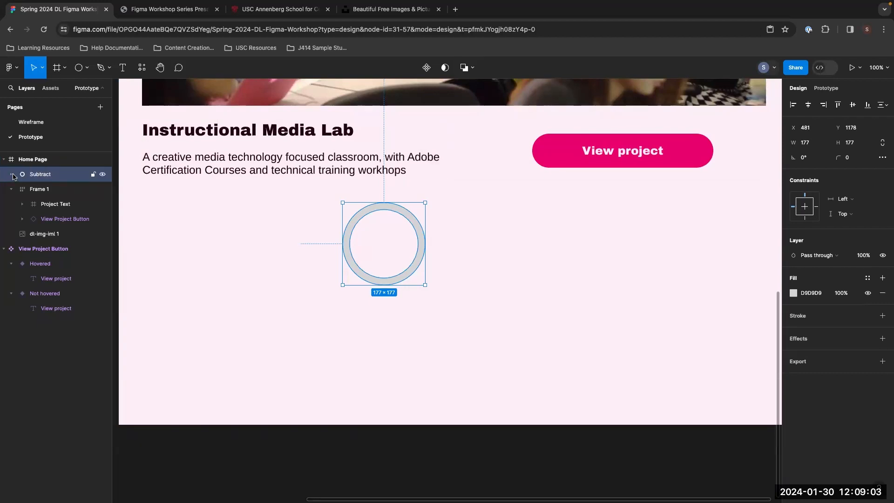
click(11, 174)
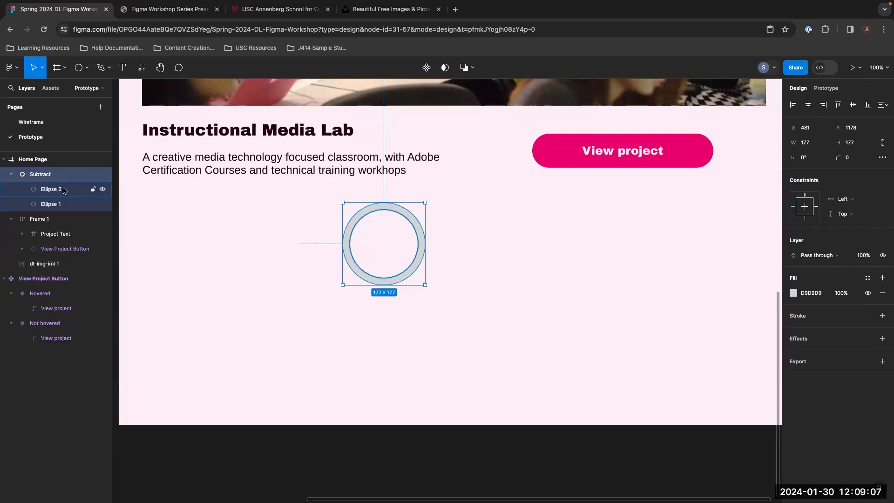
Try Intersect and Exclude on the two concentric circles, undoing each operation
click(475, 68)
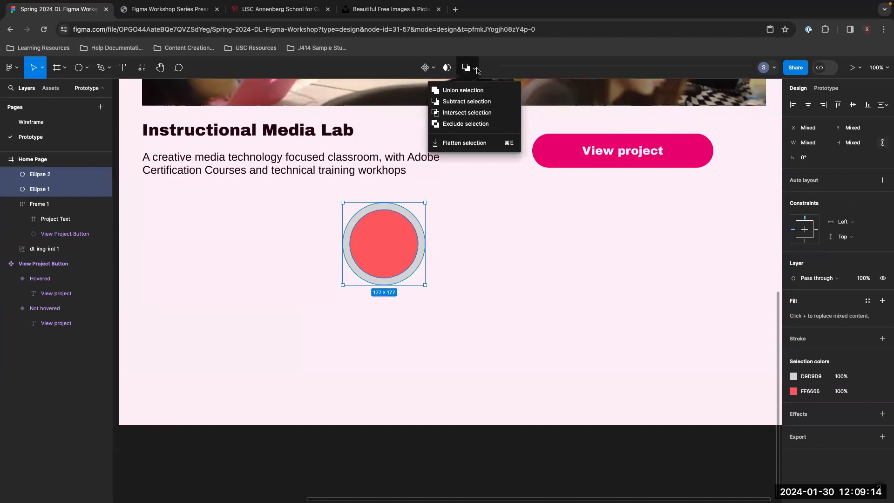
click(465, 114)
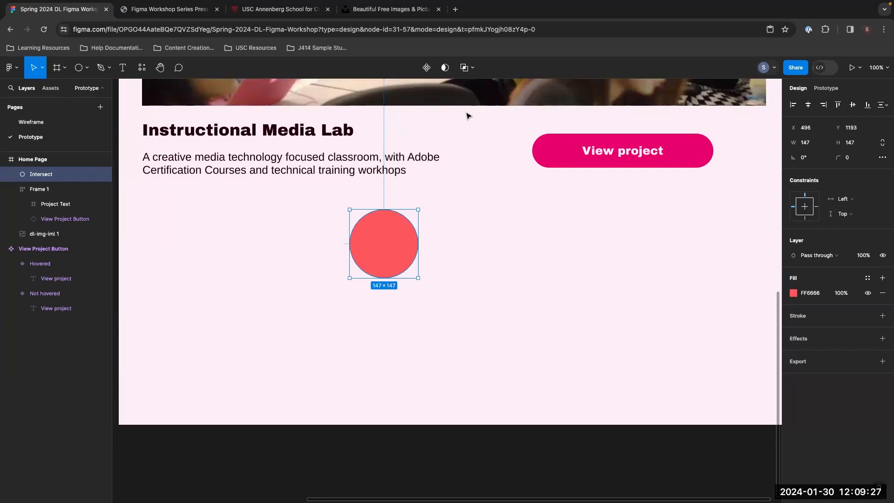
key(super+z)
click(472, 68)
click(465, 124)
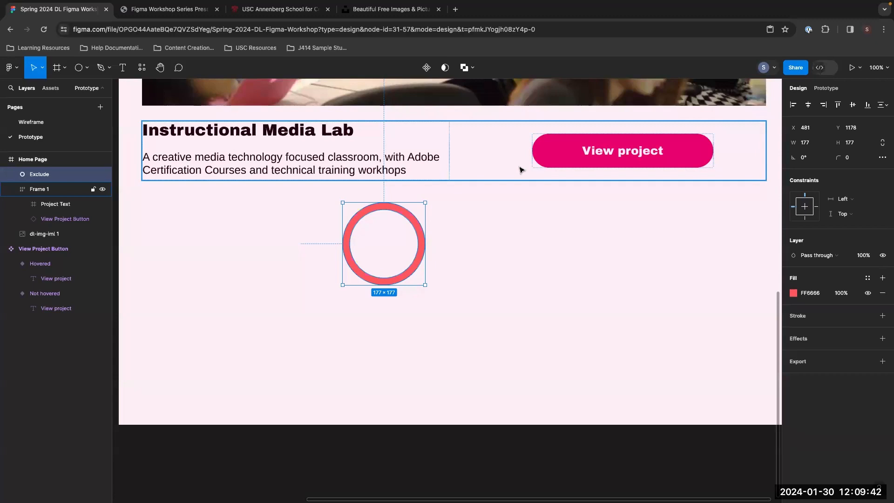
key(super+z)
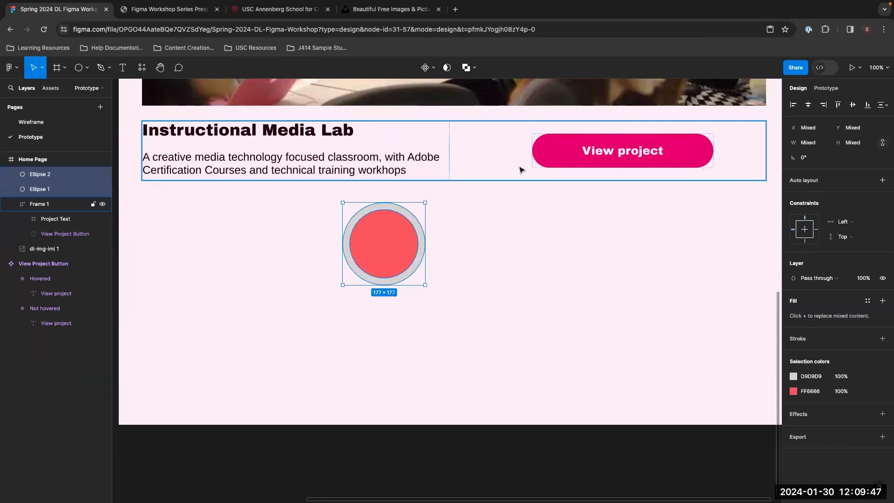
Subtract the red circle from the grey circle and move the resulting ring to about X 306, Y 1168
click(470, 68)
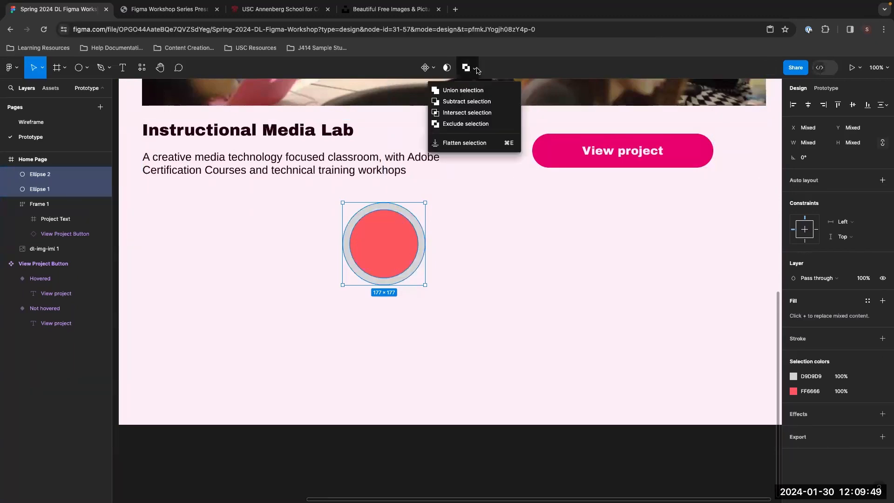
click(479, 101)
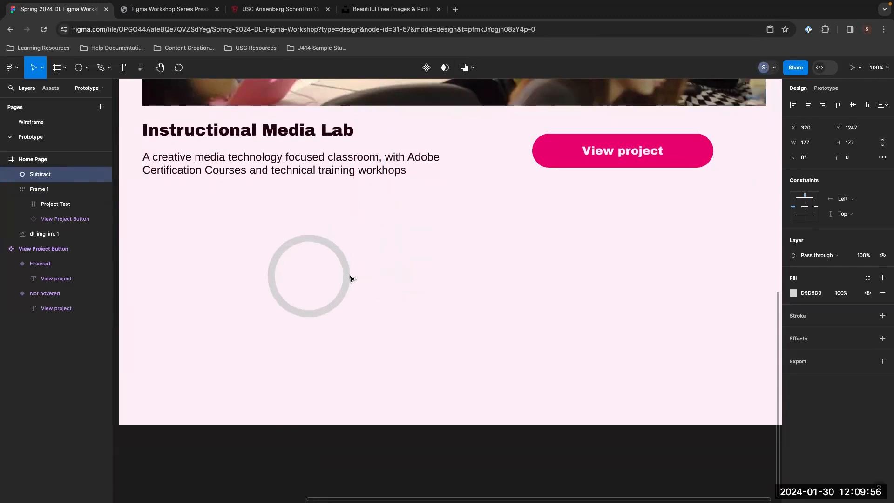
drag(350, 279, 341, 251)
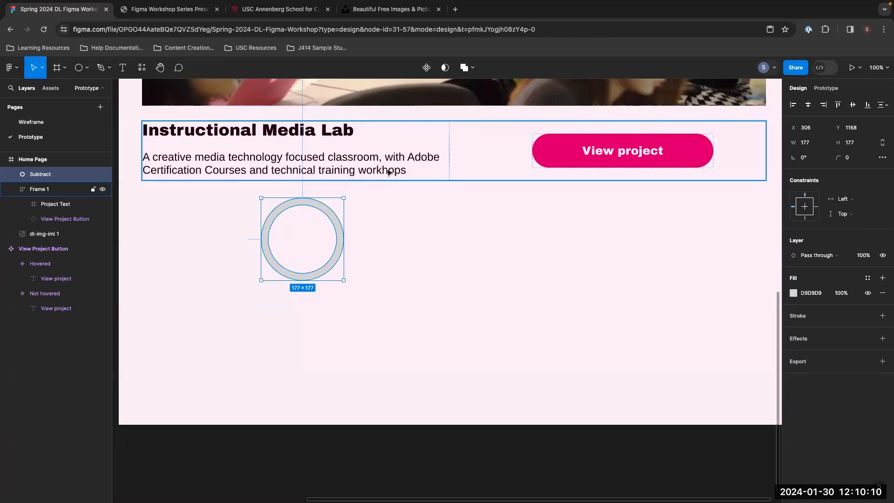
Draw a diagonal line about 203 long to the right of the ring, sloping down to the right
click(87, 68)
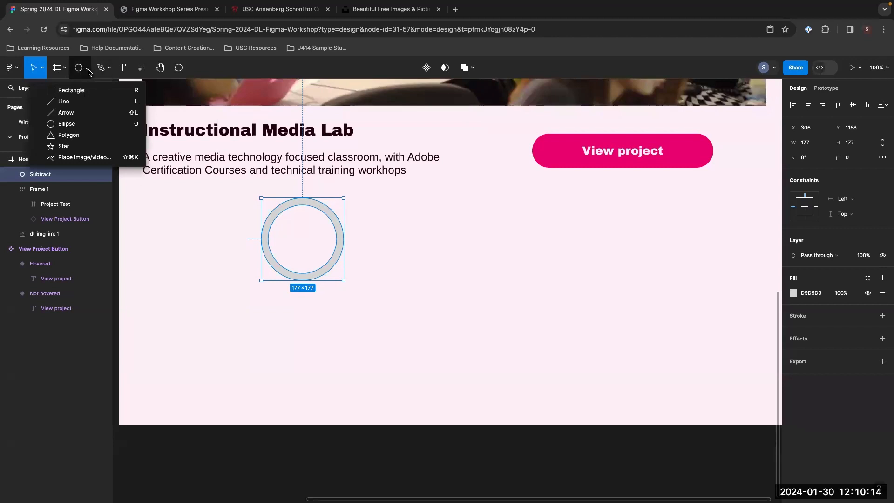
click(72, 104)
drag(406, 215, 441, 302)
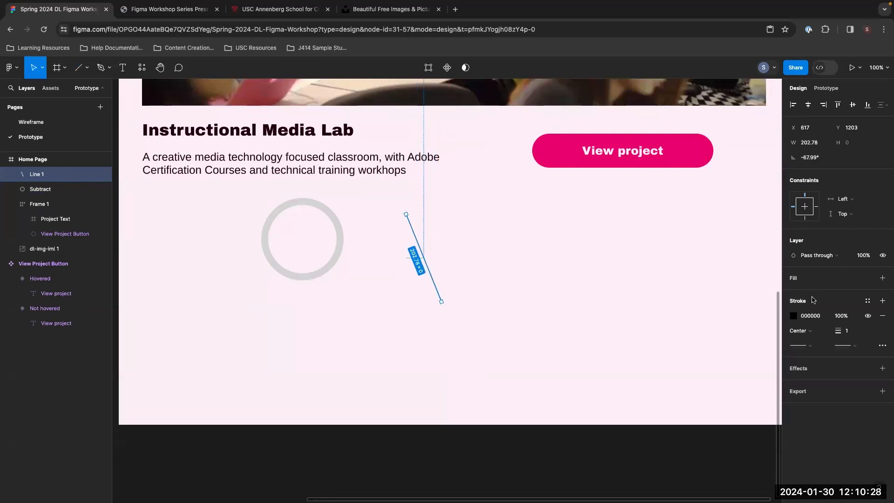
Match the line's stroke to the ring's grey D9D9D9 and set its weight to 10 with Center alignment
click(794, 317)
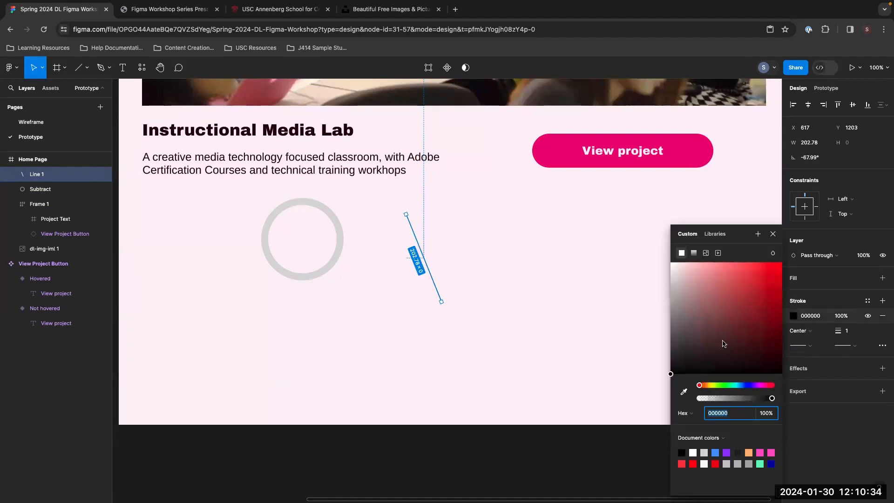
click(684, 393)
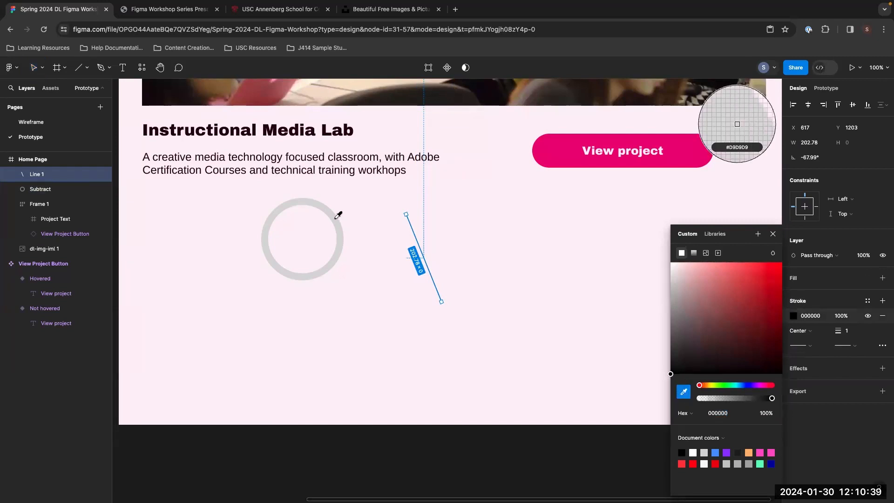
click(337, 219)
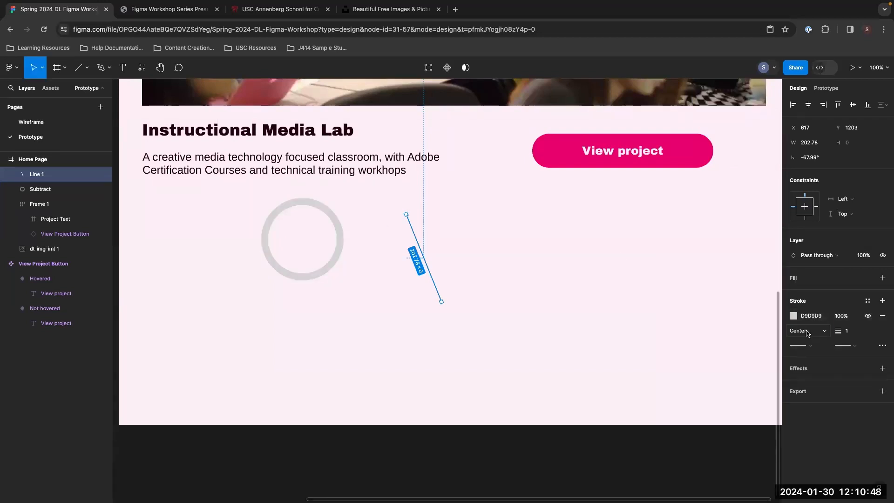
click(811, 332)
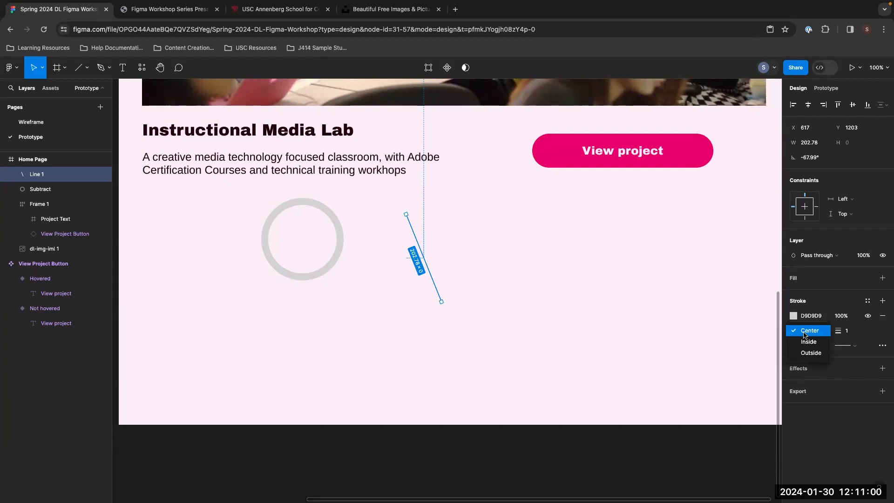
click(804, 334)
drag(843, 331, 847, 331)
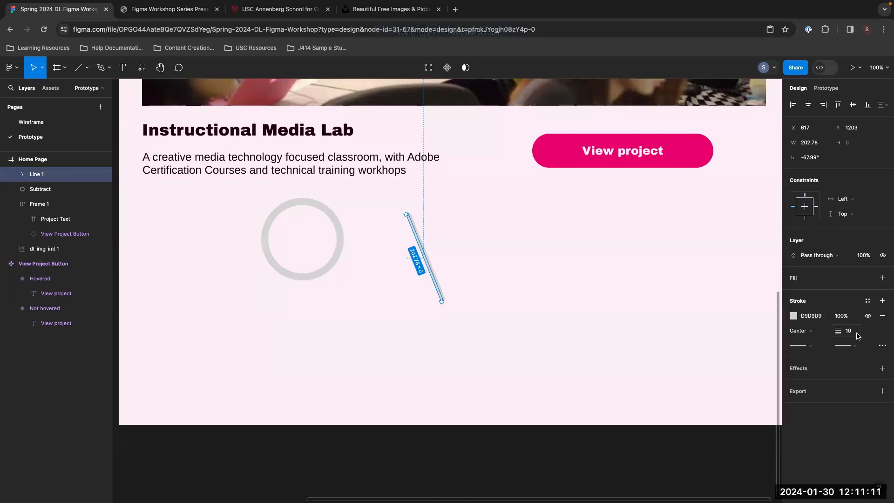
Set the diagonal line's lower endpoint to Round and inspect the shape of its end
click(845, 346)
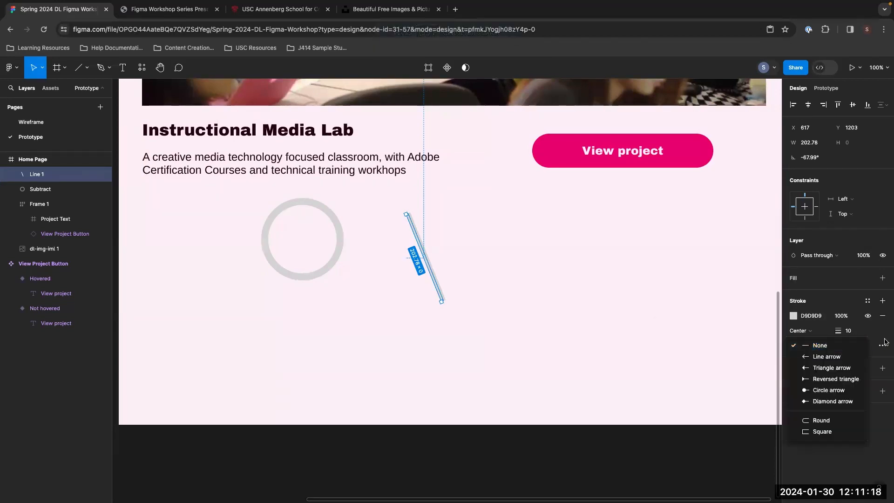
click(847, 347)
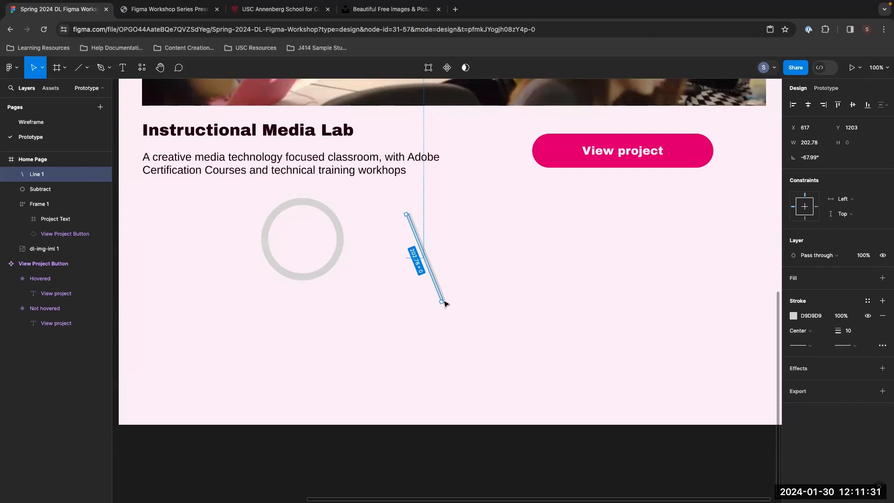
click(799, 346)
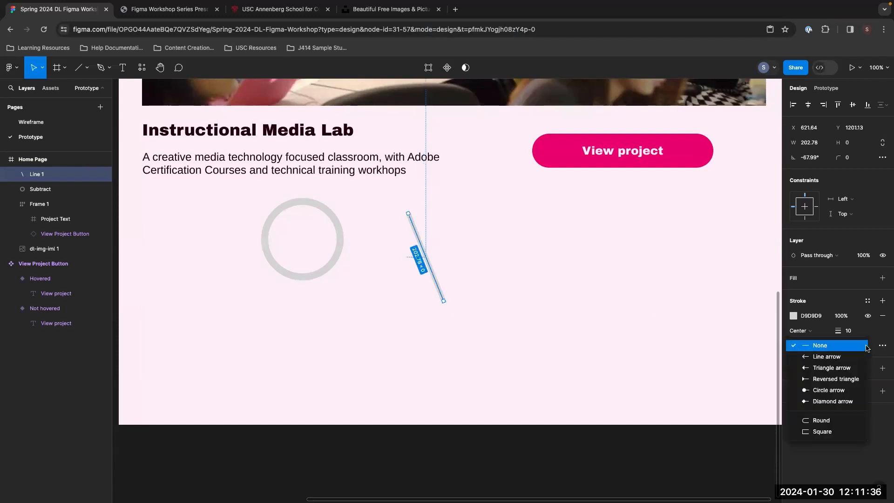
click(838, 345)
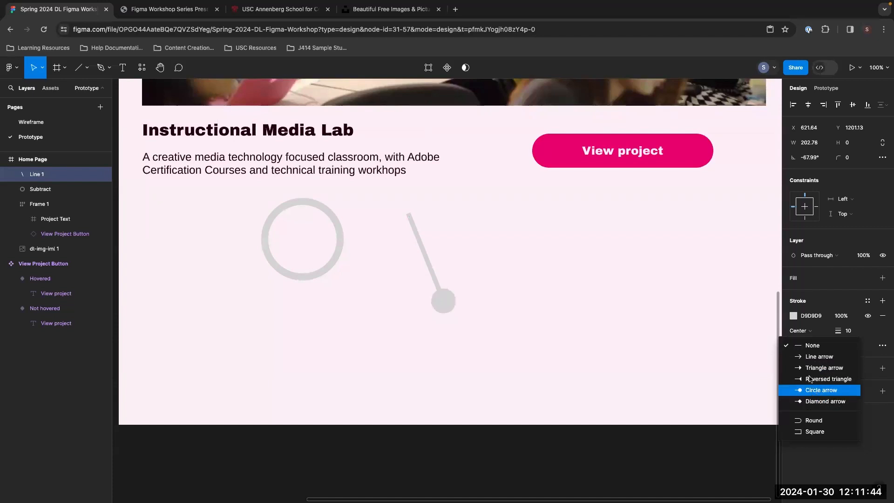
click(807, 420)
click(548, 278)
key(plus)
key(plus)
key(plus)
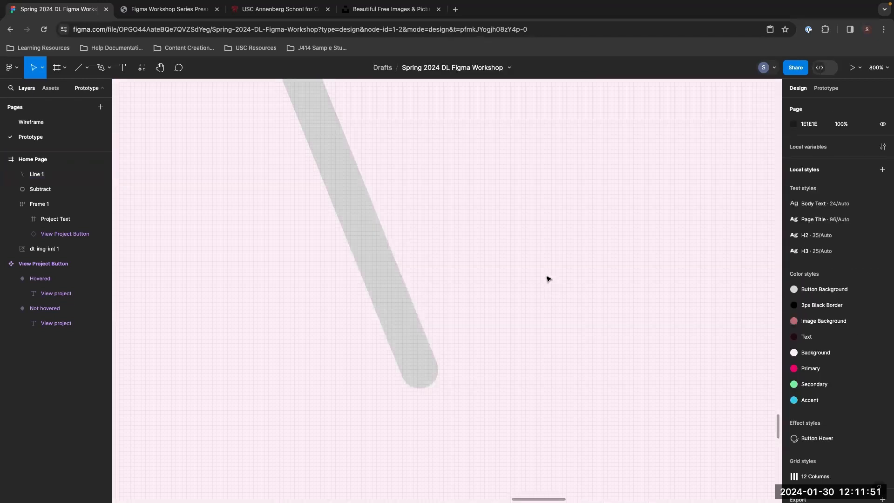
scroll(545, 274, down, 3)
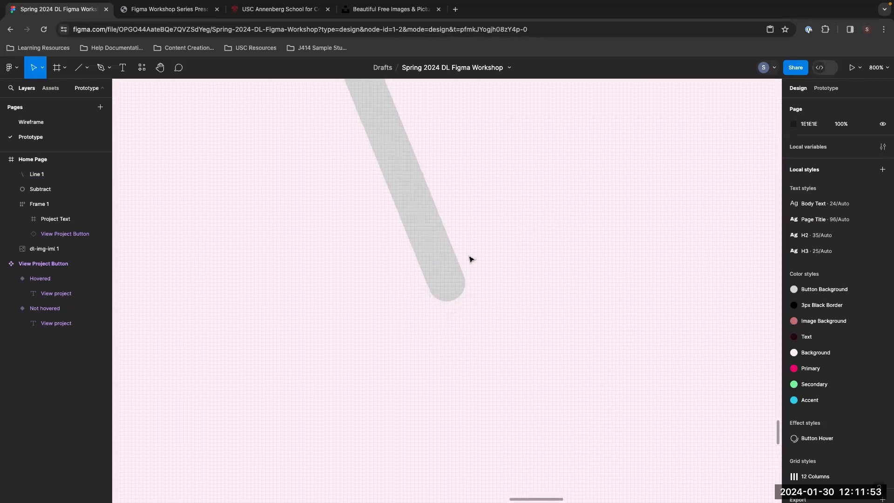
scroll(473, 284, up, 10)
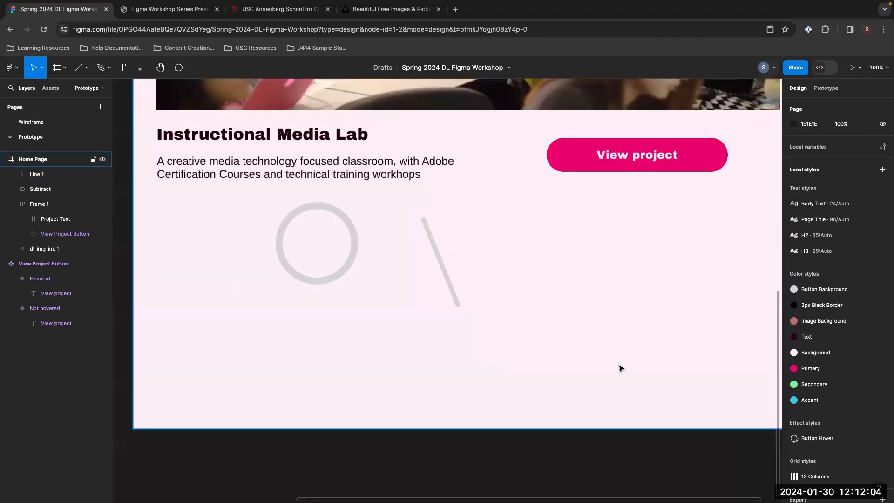
Form a magnifying-glass handle by attaching the line to the ring's lower-right edge at about -56°, with a stroke weight of 15
scroll(559, 259, left, 3)
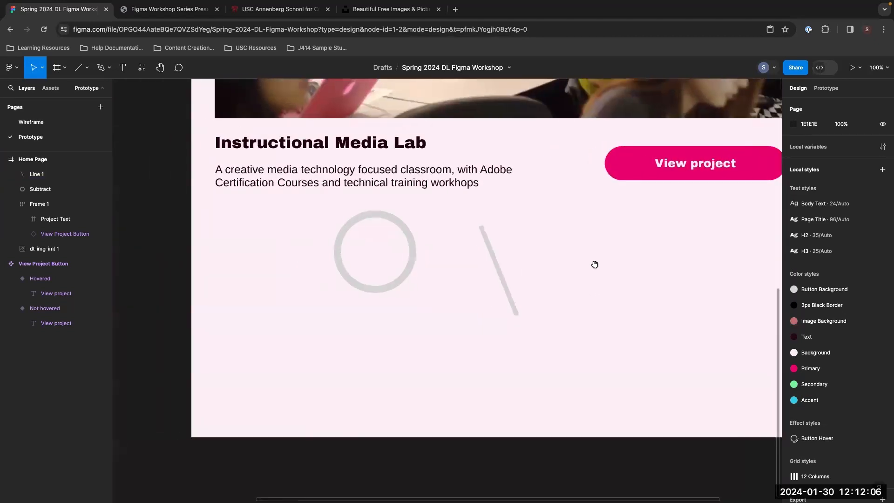
drag(498, 266, 411, 322)
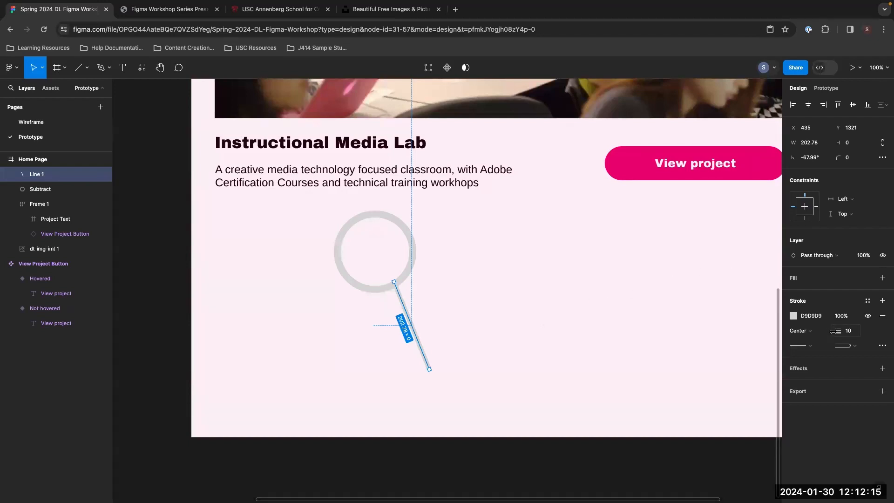
drag(837, 330, 838, 331)
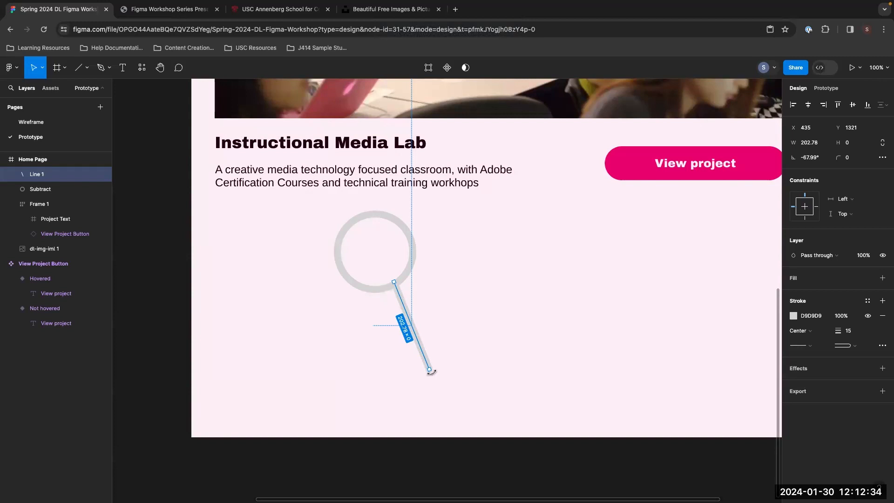
mouse_move(433, 373)
mouse_down()
mouse_move(475, 331)
mouse_move(469, 367)
mouse_move(458, 383)
mouse_move(441, 385)
mouse_up()
mouse_move(413, 333)
mouse_down()
mouse_move(425, 317)
mouse_move(426, 326)
mouse_up()
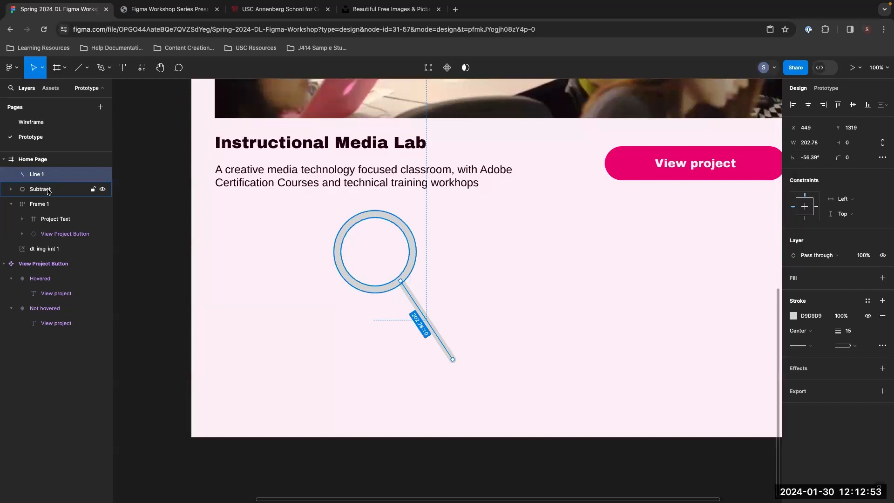
Group the line and the ring and name the group Search Icon
shift+click(48, 191)
key(ctrl+g)
double_click(36, 175)
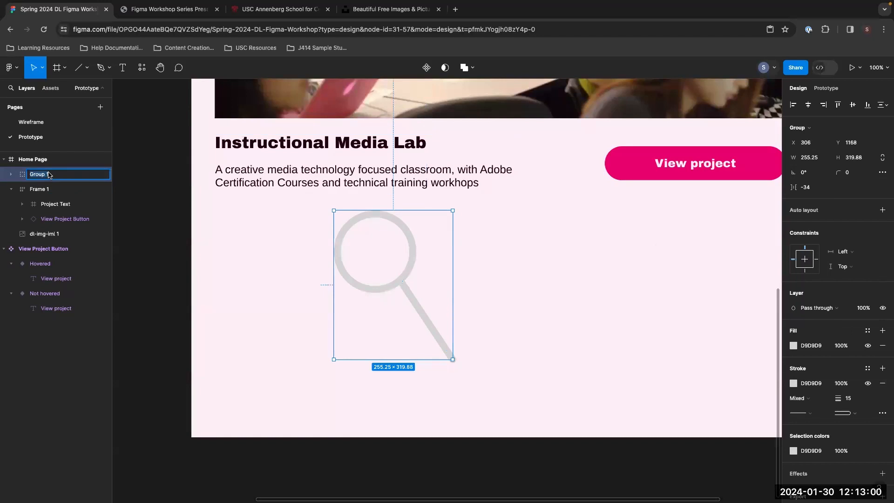
text(Search Ico)
key(Return)
key(Escape)
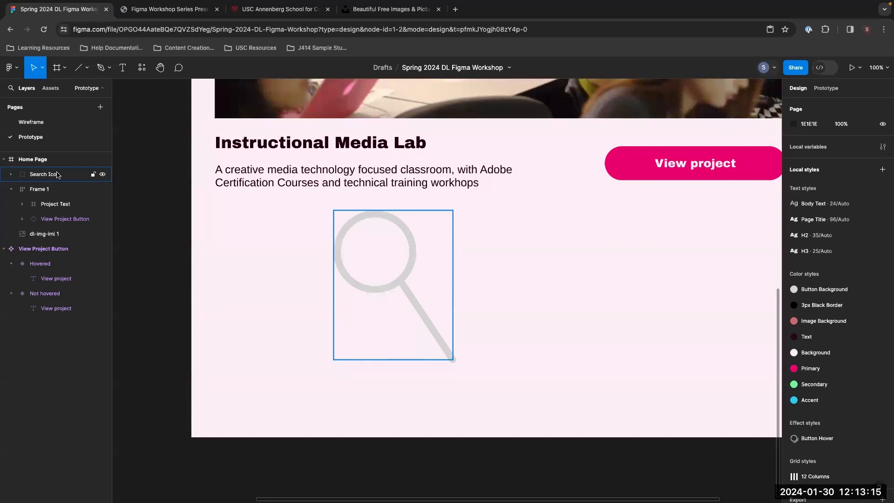
Draw a rectangle to the right of the search icon and resize it to about 295 × 254
click(86, 67)
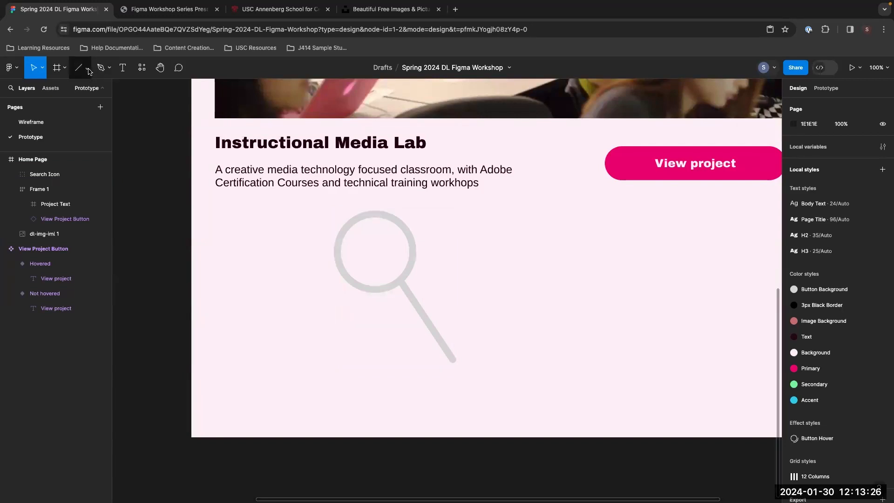
click(73, 90)
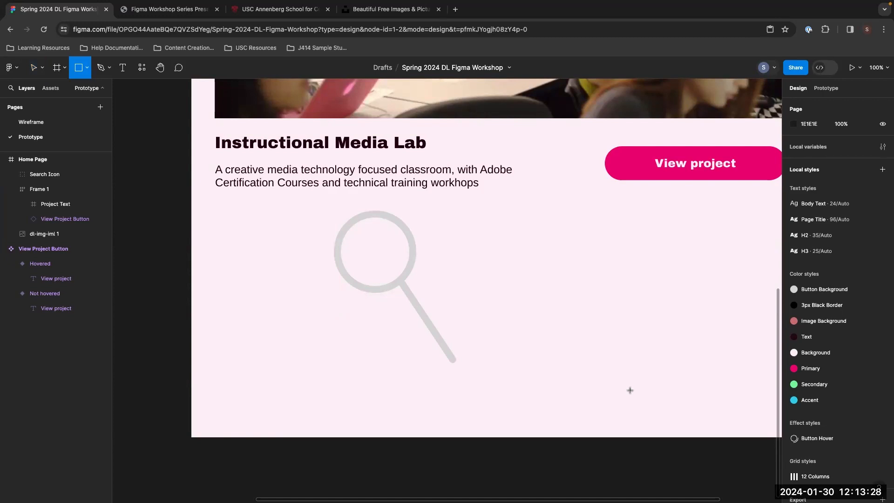
drag(509, 242, 667, 350)
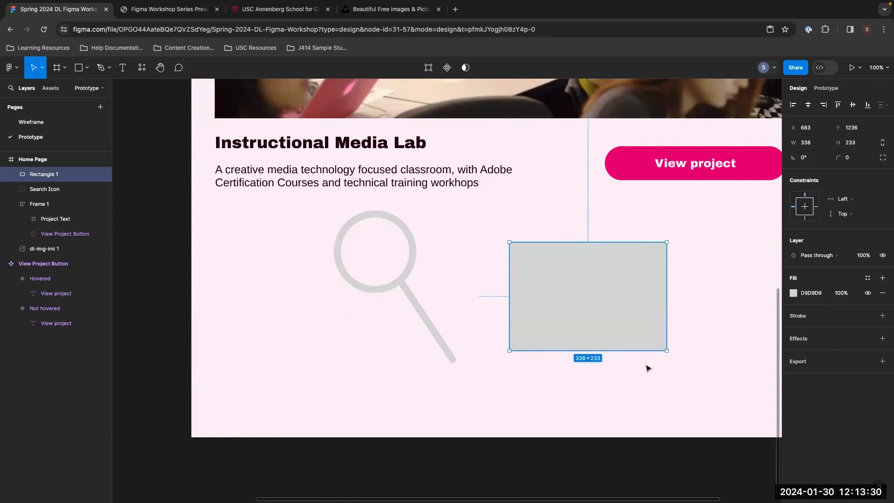
mouse_move(667, 291)
mouse_down()
mouse_move(566, 293)
mouse_move(666, 300)
mouse_move(655, 298)
mouse_up()
drag(644, 248, 532, 228)
drag(574, 253, 647, 233)
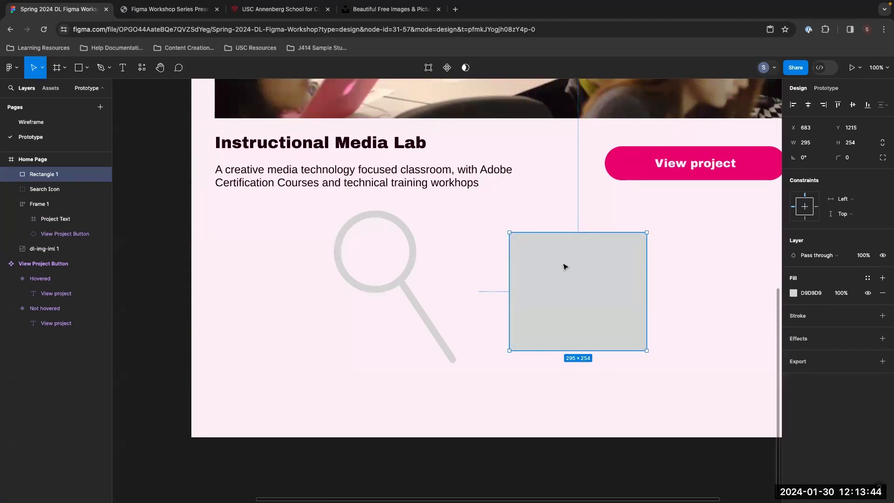
Edit the rectangle's vector points and pull its upper-right corner inward to about X 945, Y 1256
double_click(566, 278)
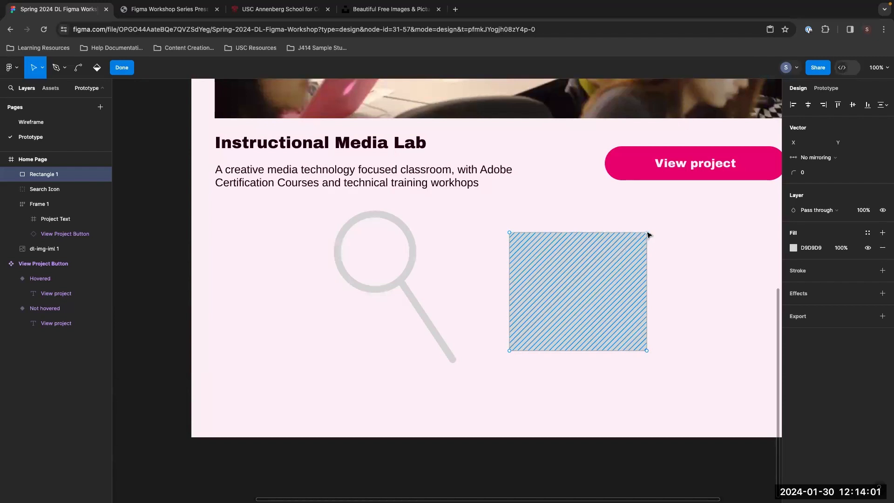
mouse_move(647, 233)
mouse_down()
mouse_move(596, 278)
mouse_move(593, 257)
mouse_move(583, 262)
mouse_move(623, 298)
mouse_move(626, 271)
mouse_move(614, 259)
mouse_move(631, 251)
mouse_up()
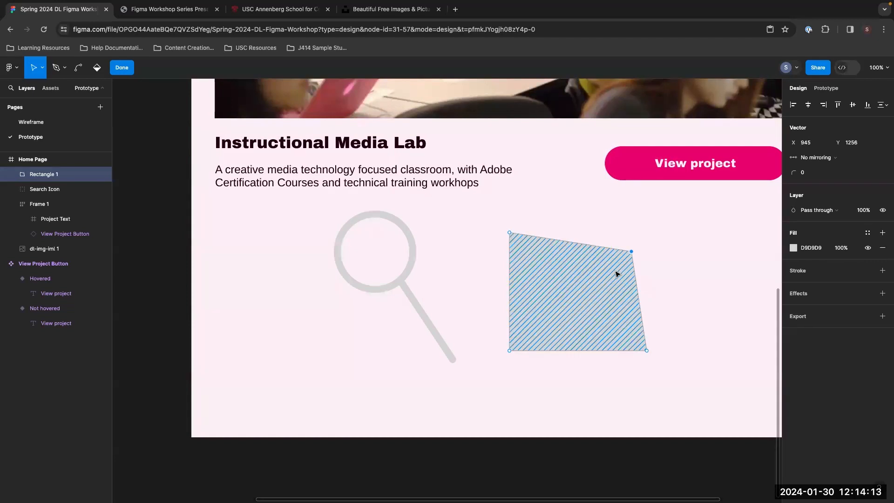
click(57, 68)
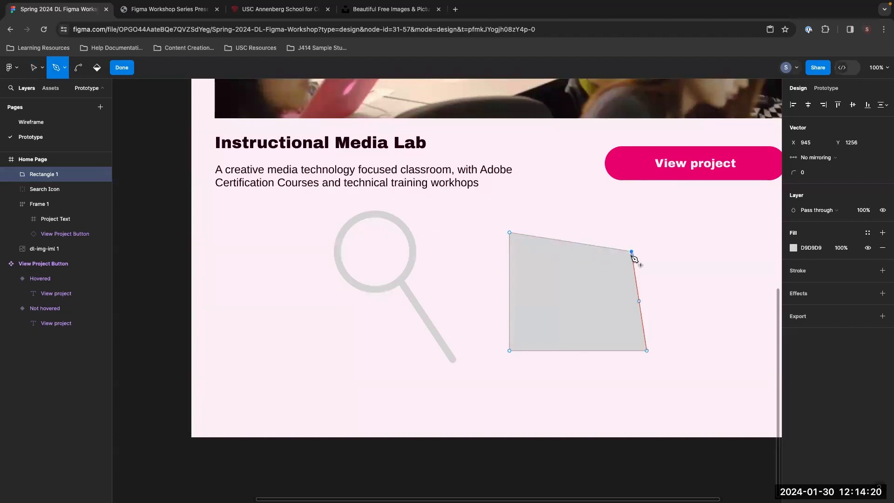
click(122, 67)
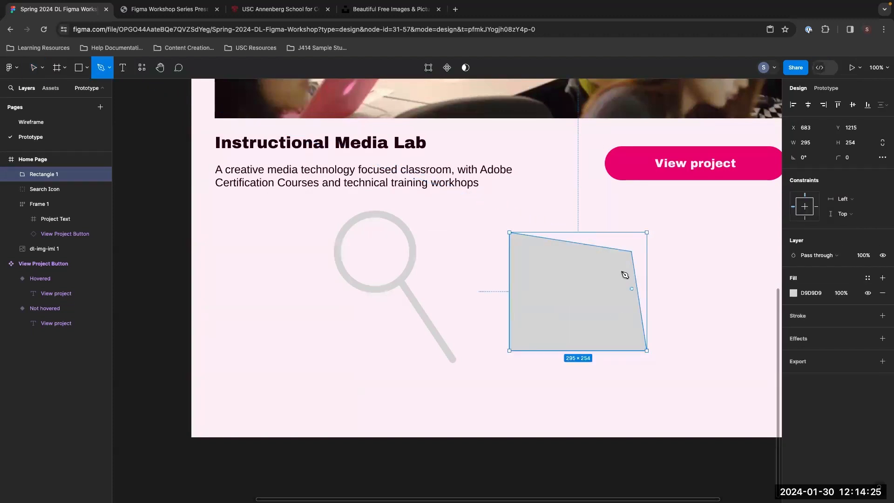
click(576, 243)
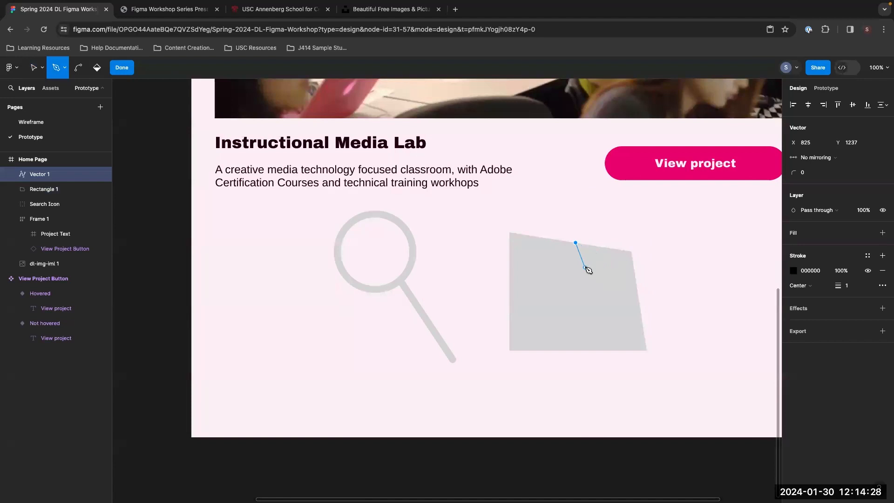
key(Escape)
key(p)
click(591, 282)
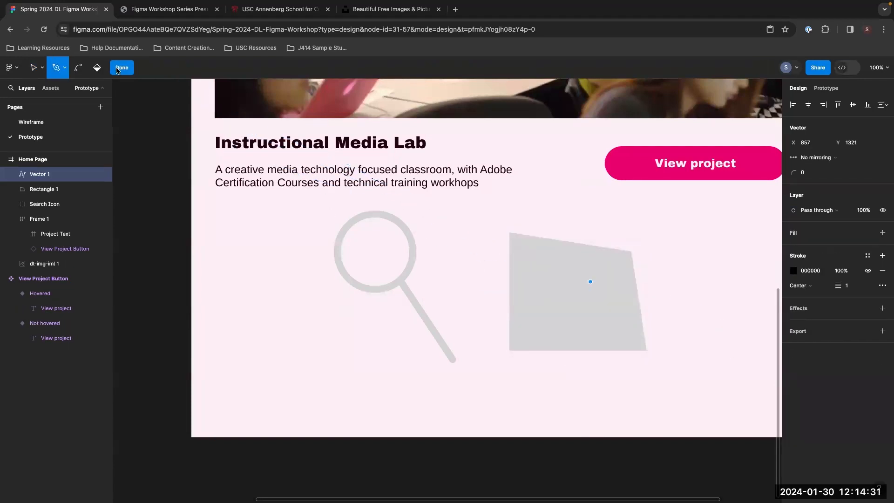
key(Escape)
key(Return)
click(509, 279)
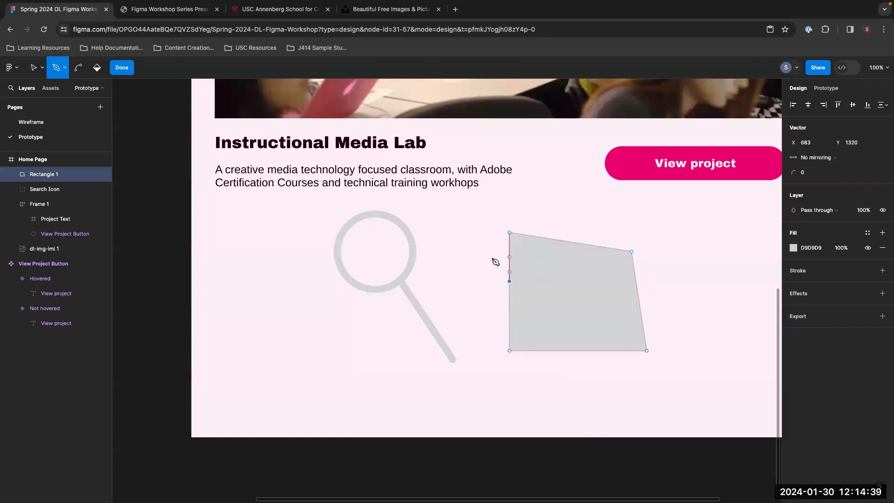
drag(509, 281, 518, 265)
key(ctrl+z)
key(ctrl+z)
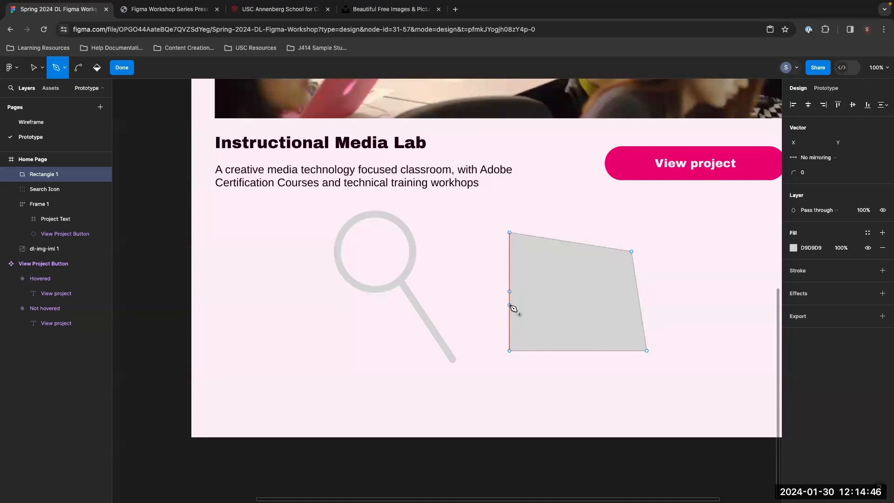
Add a point on the shape's left edge at about X 683, Y 1371 and pull it inward to form a notch
mouse_move(510, 305)
mouse_down()
mouse_move(524, 295)
mouse_move(526, 311)
mouse_up()
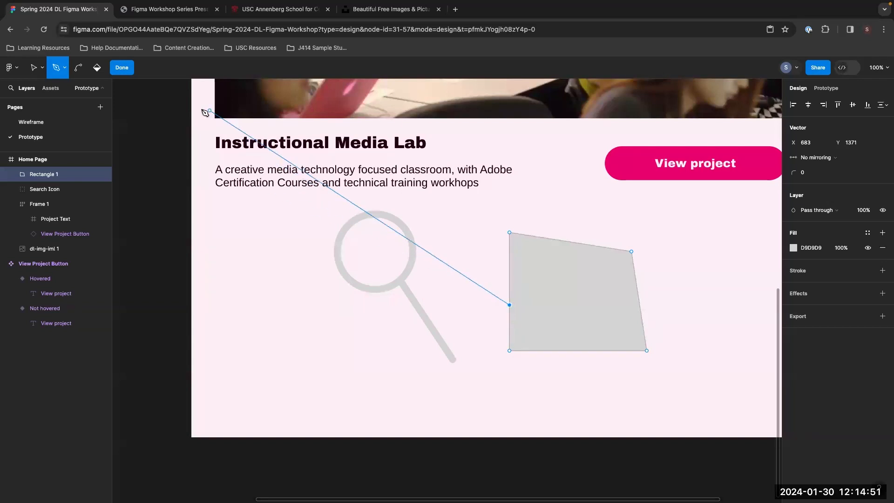
click(126, 69)
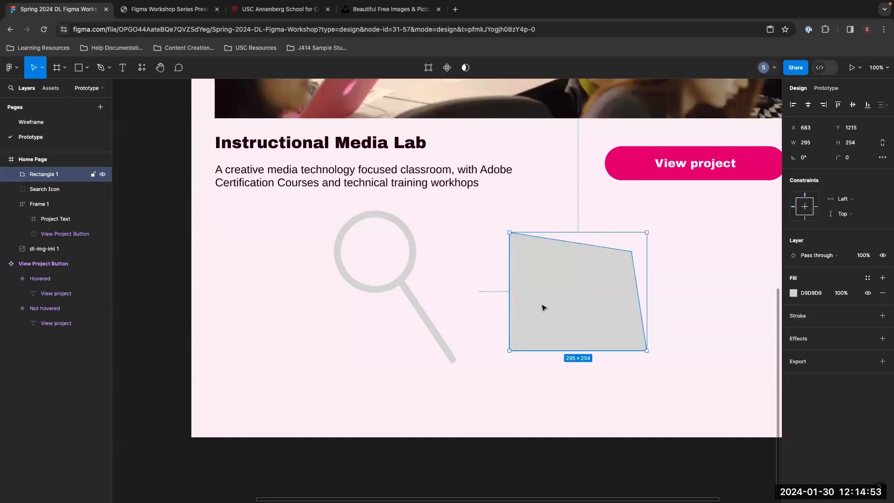
double_click(521, 313)
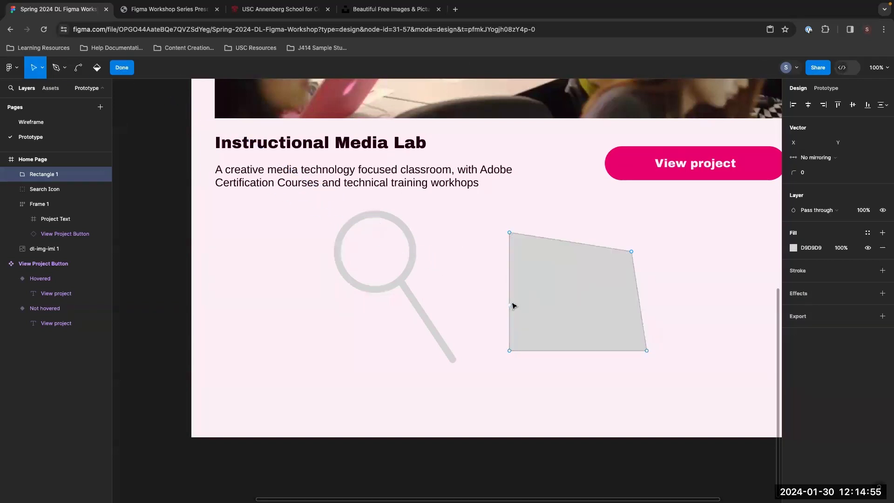
mouse_move(512, 307)
mouse_down()
mouse_move(557, 306)
mouse_move(572, 263)
mouse_move(561, 307)
mouse_move(523, 277)
mouse_move(553, 294)
mouse_up()
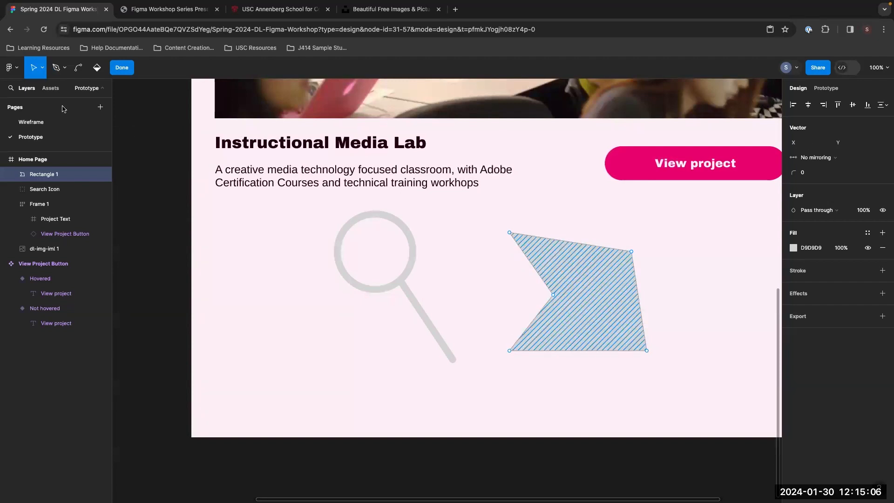
Add a point on the shape's bottom edge at about X 881, Y 1469 and pull it inward to about X 851, Y 1420
click(58, 68)
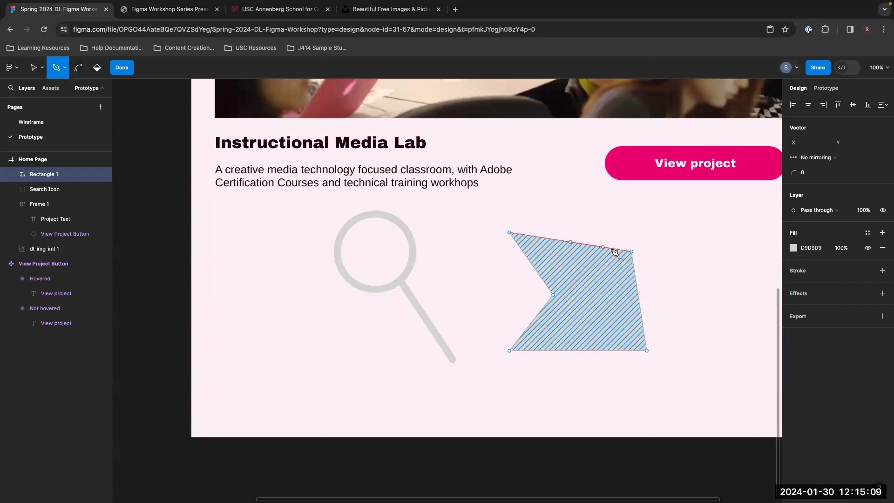
click(602, 350)
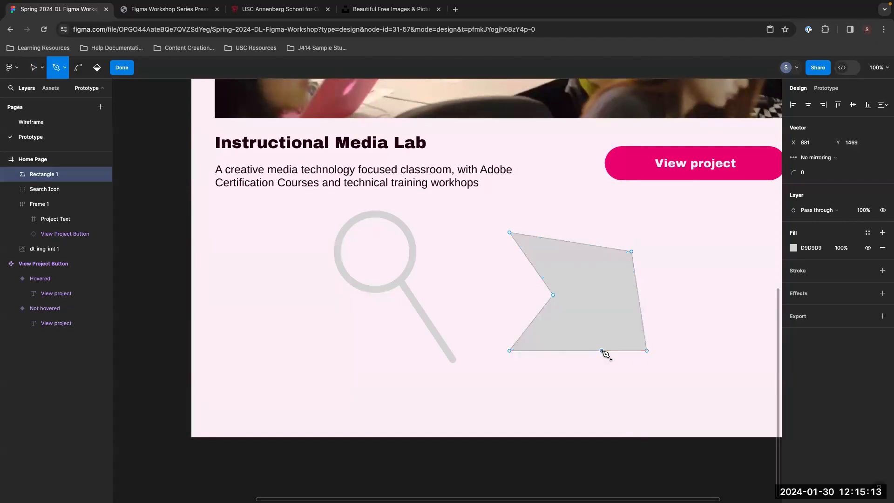
click(114, 68)
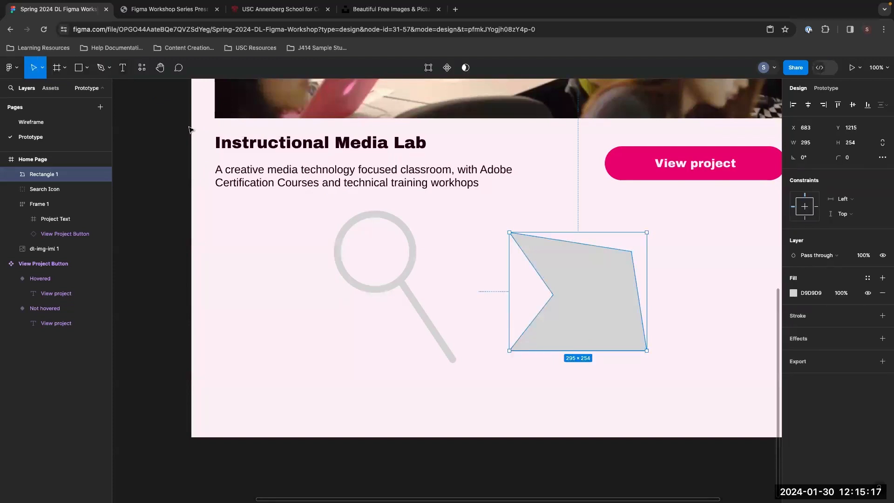
double_click(571, 321)
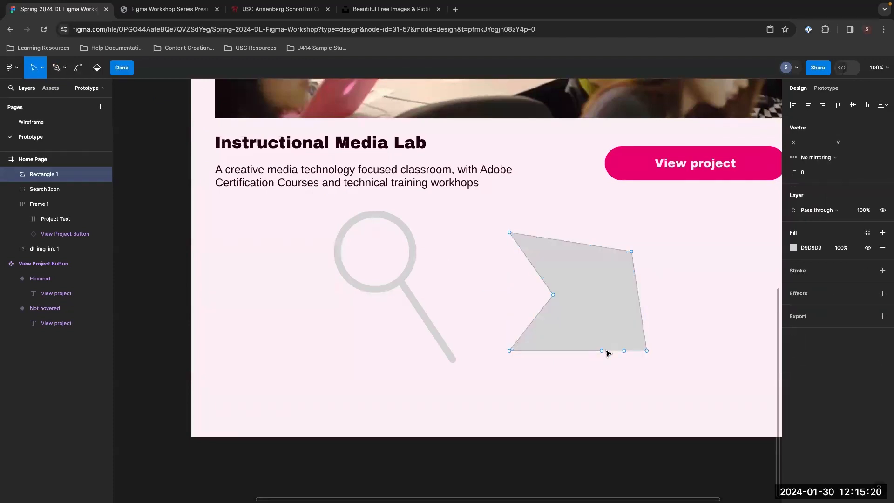
drag(602, 352, 584, 325)
key(super)
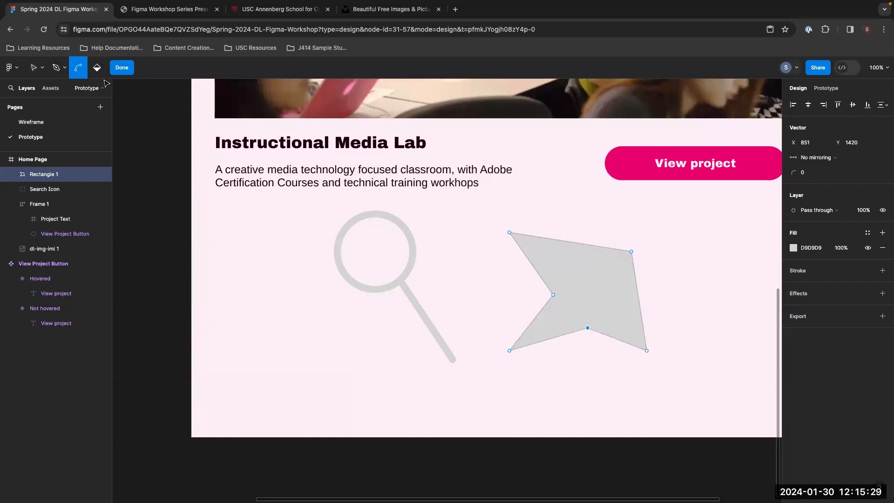